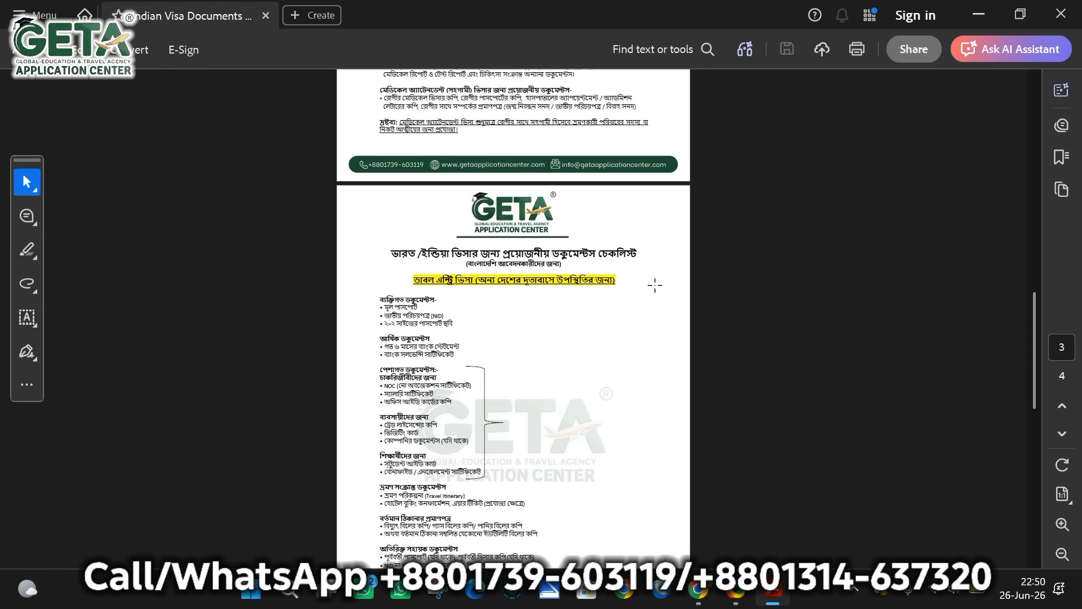
pyautogui.scroll(8, 654, 285)
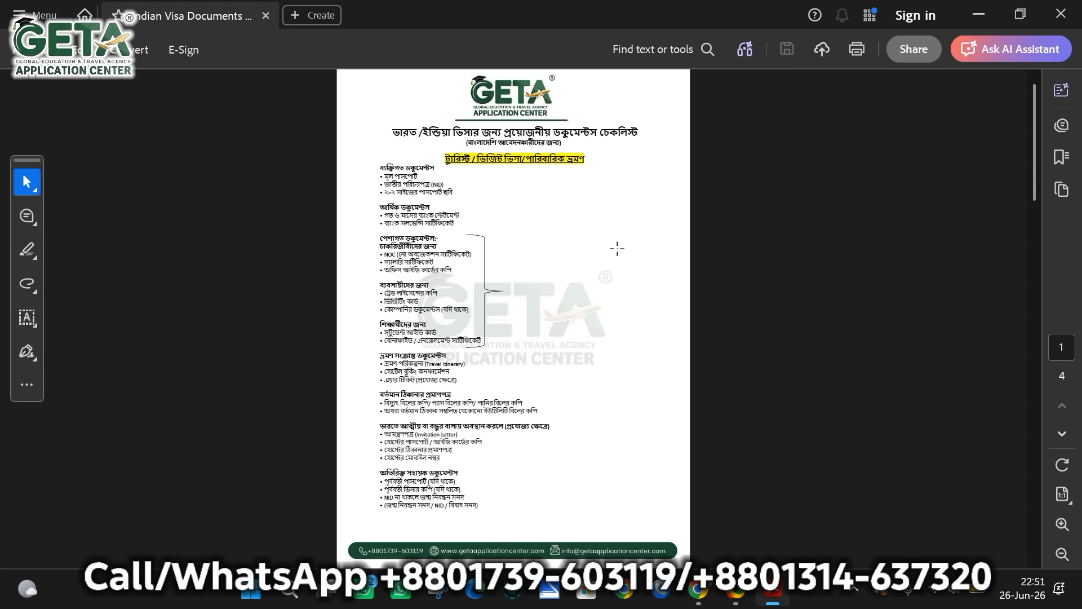
# Scroll back up the documents checklist and close Acrobat to return to the desktop.
pyautogui.click(1061, 14)
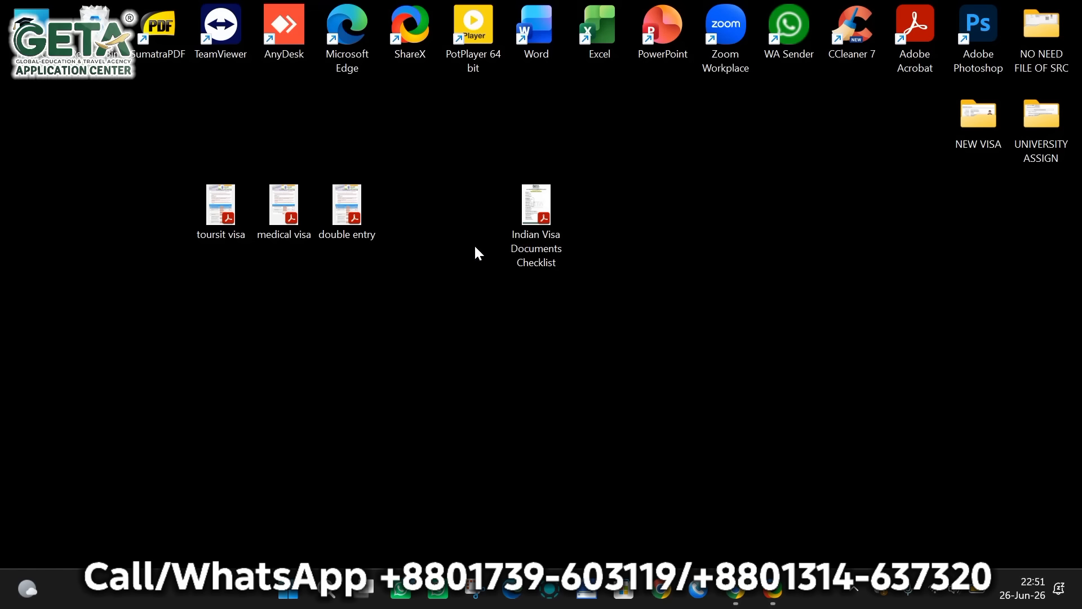
# Place the three visa PDFs beside the checklist and open the toursit visa PDF full-width.
pyautogui.moveTo(157, 185); pyautogui.dragTo(328, 396)
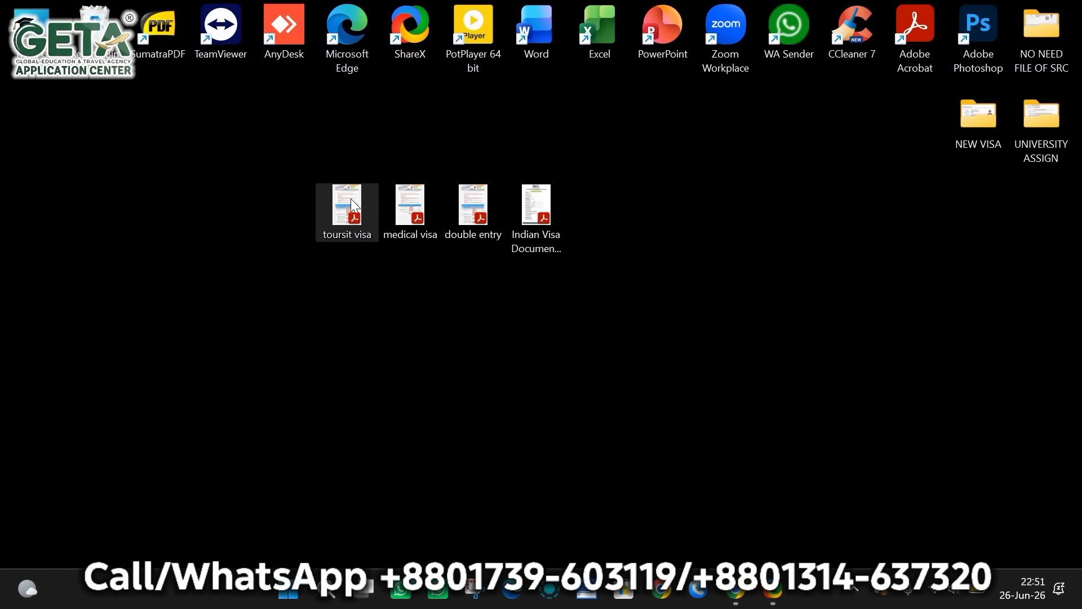
pyautogui.doubleClick(350, 198)
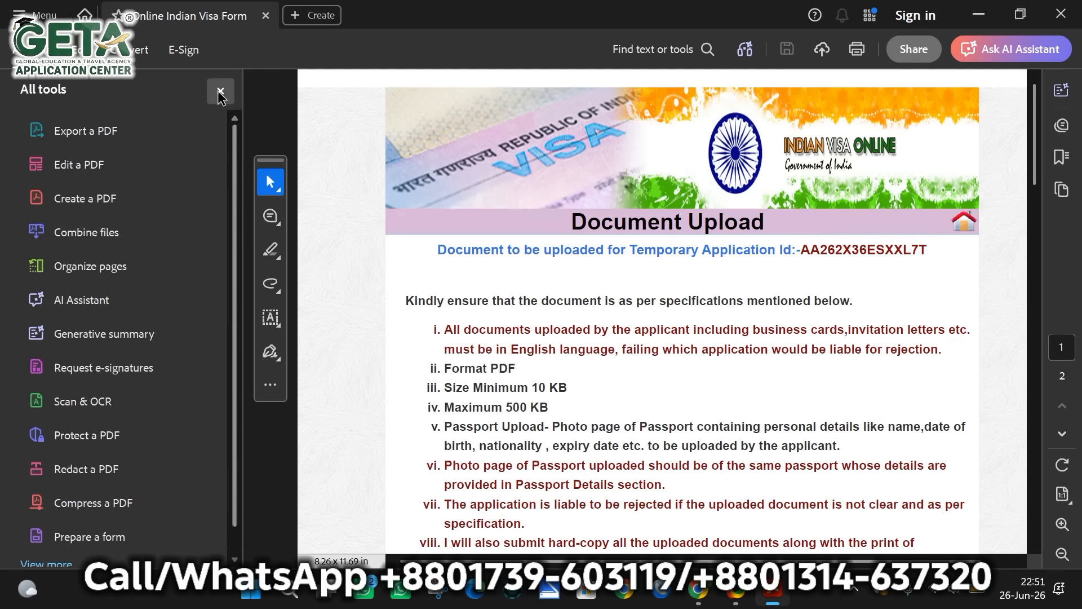
pyautogui.click(223, 92)
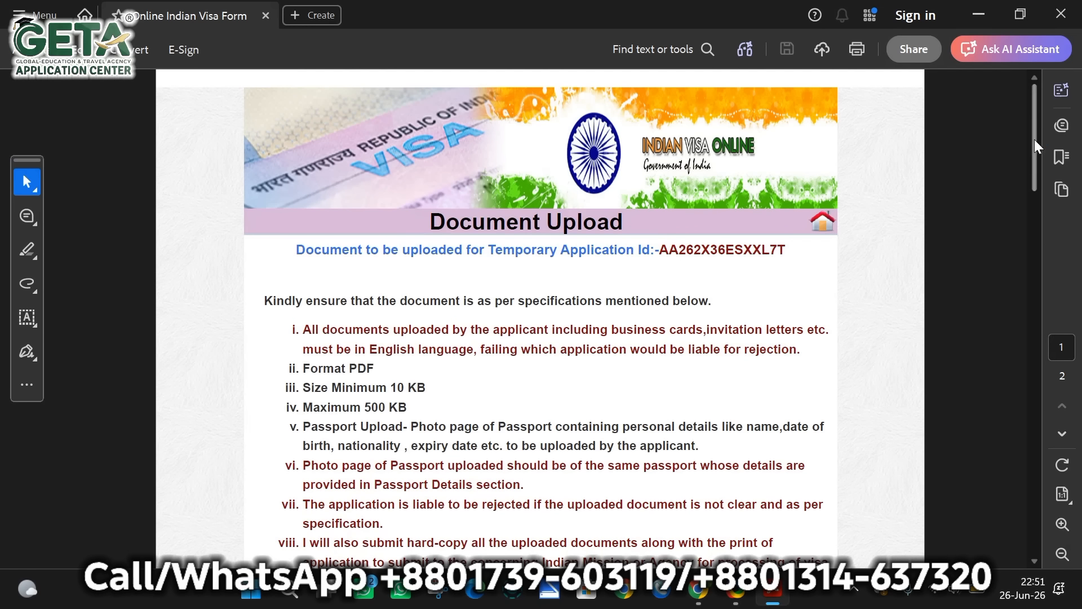
# Highlight and review the passport page, Visa Undertaking and Relationship certificate rows.
pyautogui.moveTo(1034, 140); pyautogui.dragTo(1043, 226)
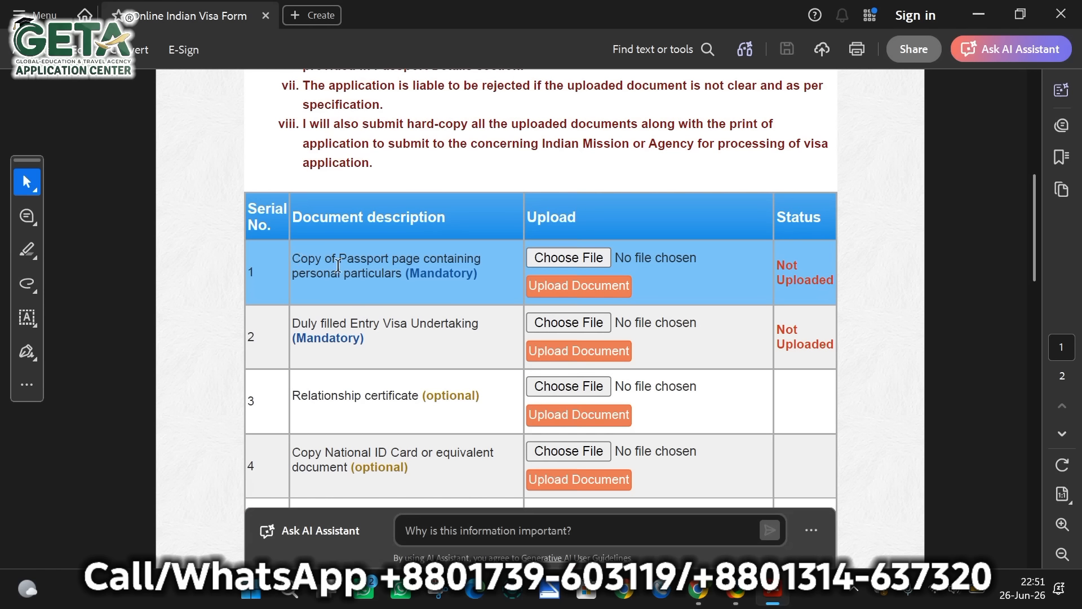
pyautogui.moveTo(292, 256); pyautogui.dragTo(477, 275)
pyautogui.click(388, 301)
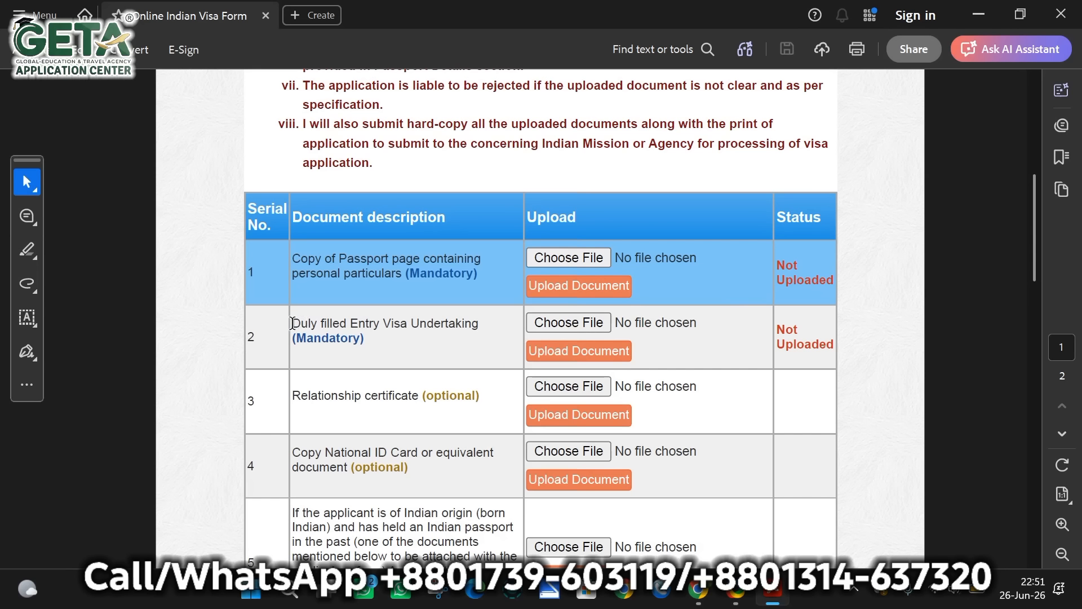
pyautogui.moveTo(307, 322); pyautogui.dragTo(483, 324)
pyautogui.click(411, 323)
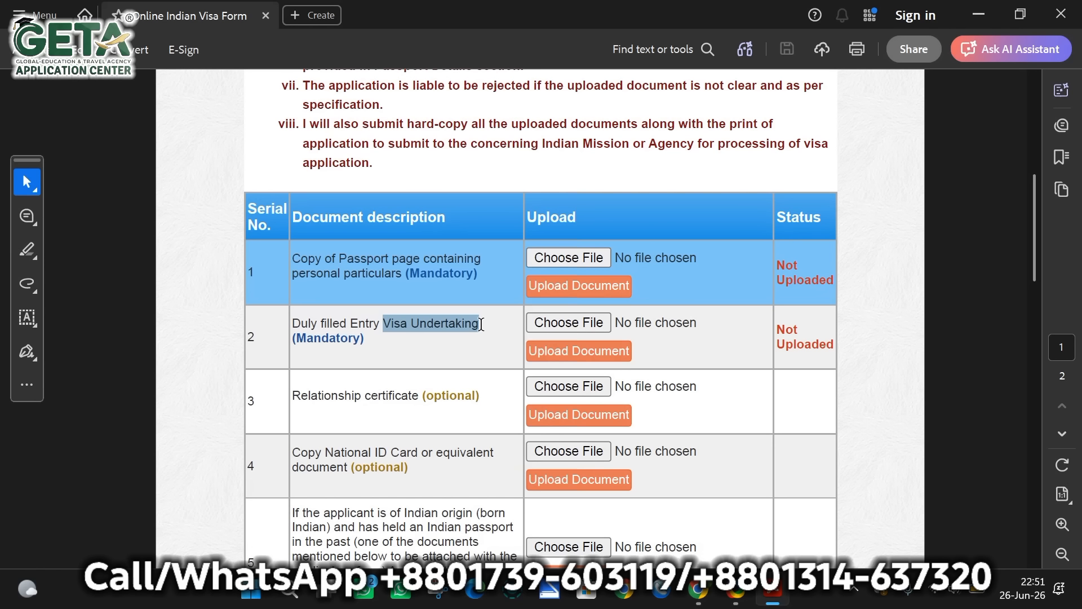
pyautogui.click(481, 324)
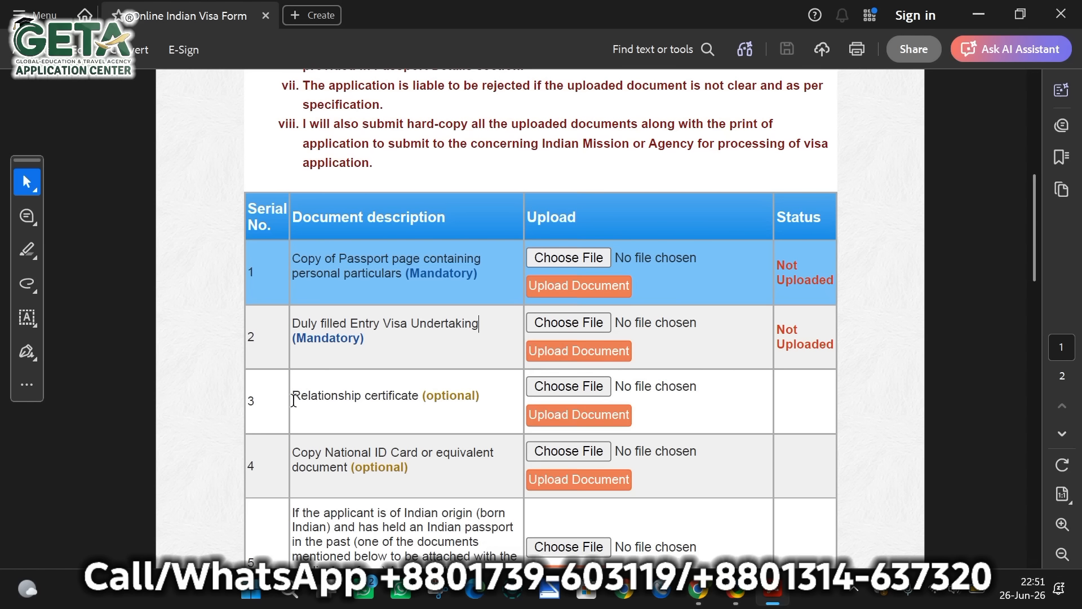
pyautogui.moveTo(292, 395); pyautogui.dragTo(417, 397)
pyautogui.click(652, 387)
# Review rows 3 to 5: Relationship certificate, National ID Card and Indian-origin requirements.
pyautogui.scroll(-2, 1039, 237)
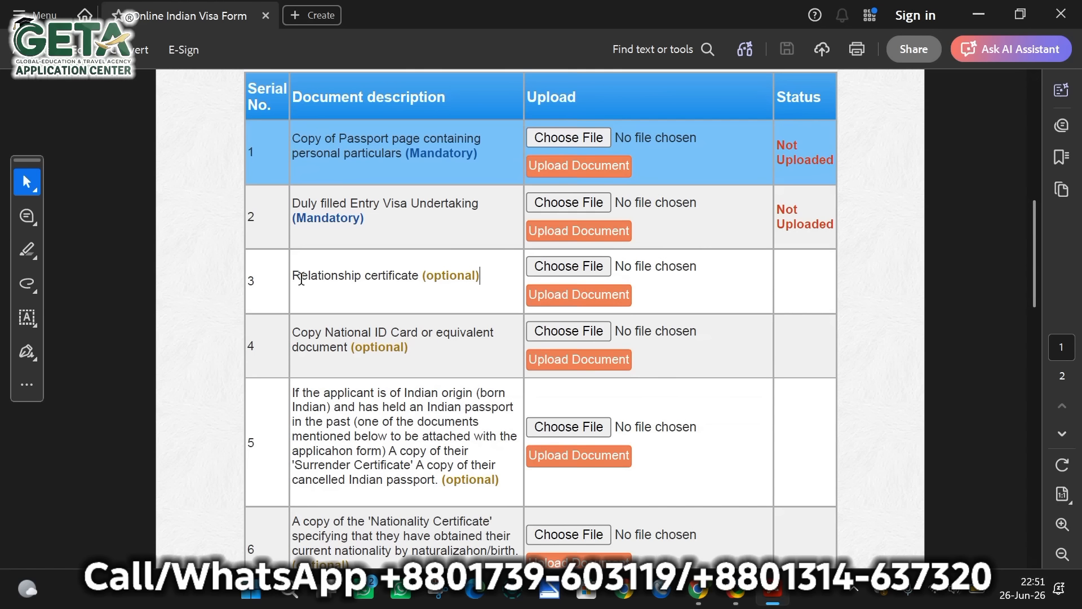
pyautogui.moveTo(293, 275); pyautogui.dragTo(477, 276)
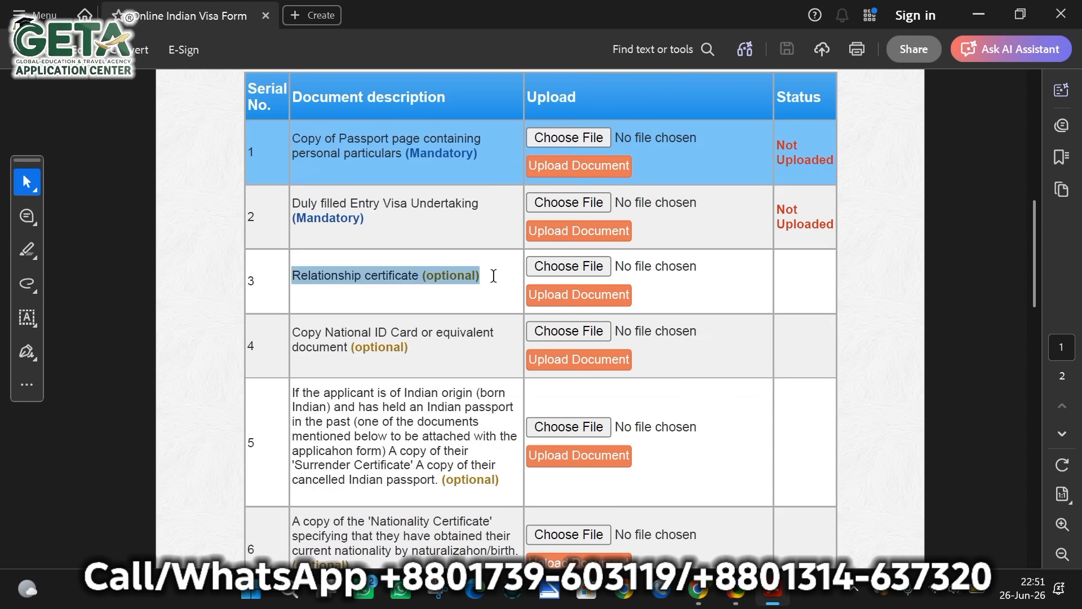
pyautogui.click(635, 269)
pyautogui.moveTo(306, 271); pyautogui.dragTo(385, 274)
pyautogui.click(317, 327)
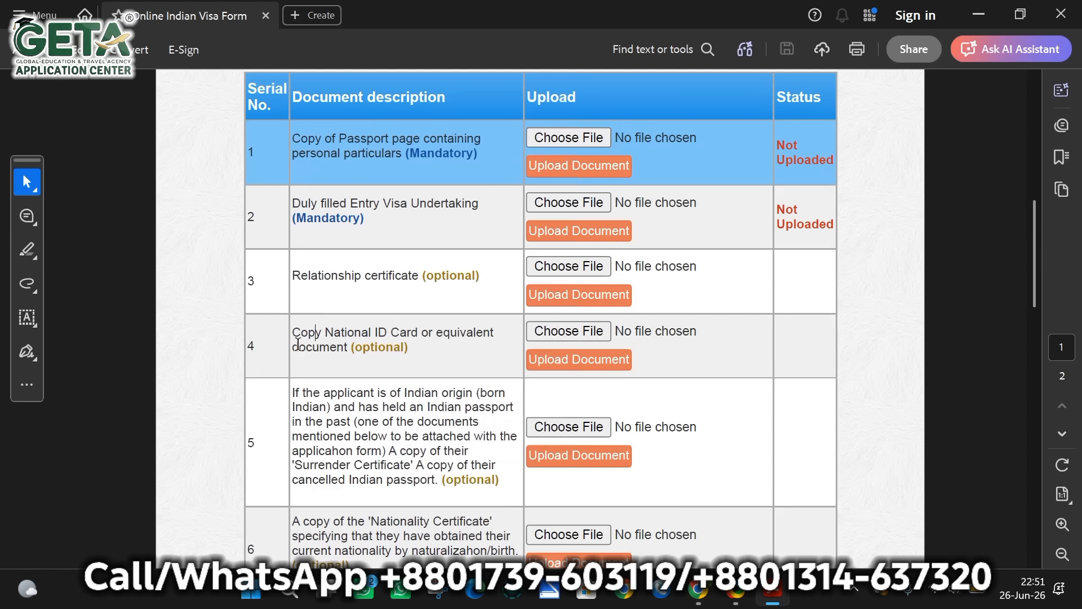
pyautogui.moveTo(297, 344); pyautogui.dragTo(447, 346)
pyautogui.click(312, 380)
pyautogui.moveTo(300, 403); pyautogui.dragTo(504, 481)
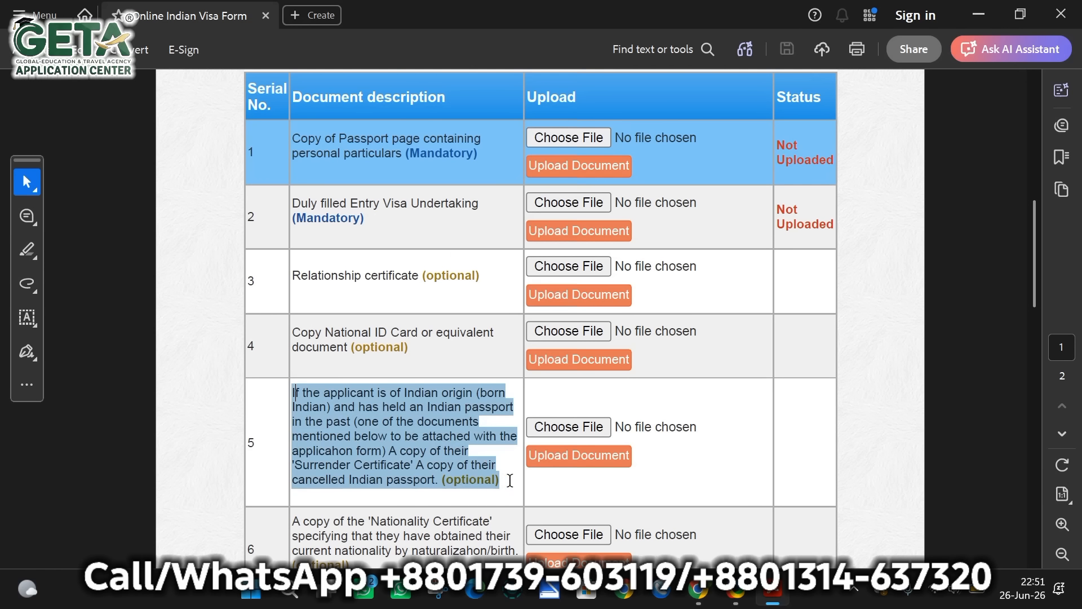
pyautogui.click(668, 456)
# Check rows 10 and 13, including the invitation letter, then close the upload list.
pyautogui.scroll(-10, 705, 417)
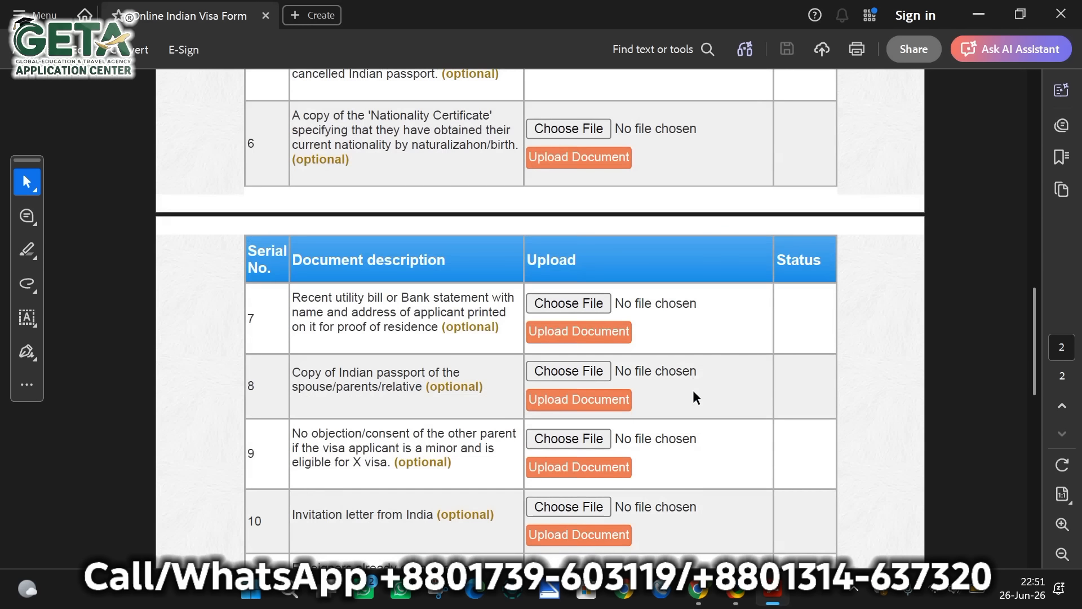
pyautogui.scroll(-2, 694, 389)
pyautogui.scroll(2, 693, 394)
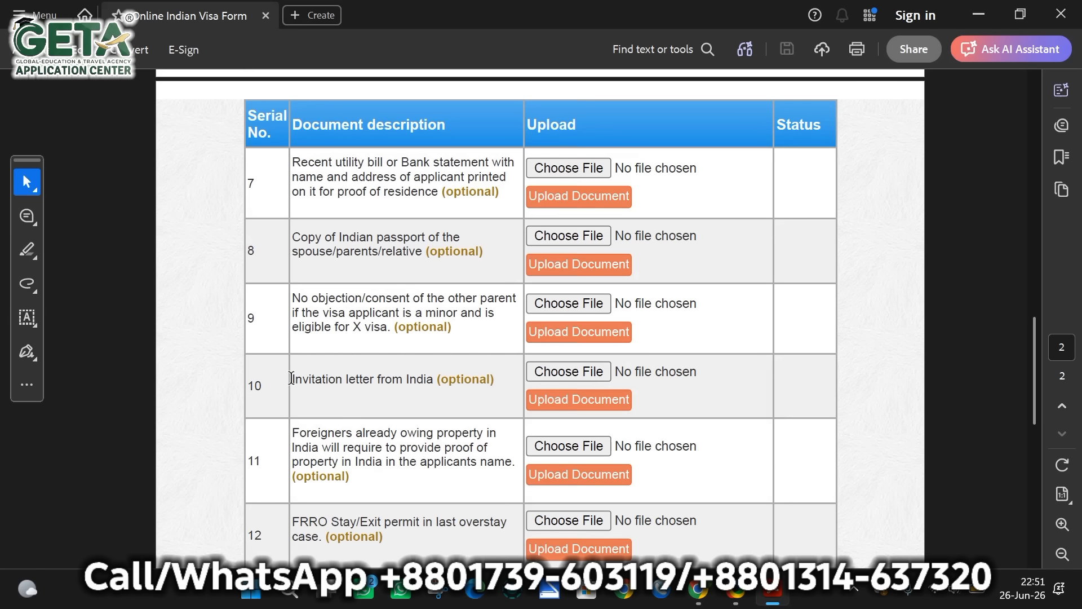
pyautogui.moveTo(291, 378); pyautogui.dragTo(602, 400)
pyautogui.click(415, 355)
pyautogui.scroll(-4, 413, 386)
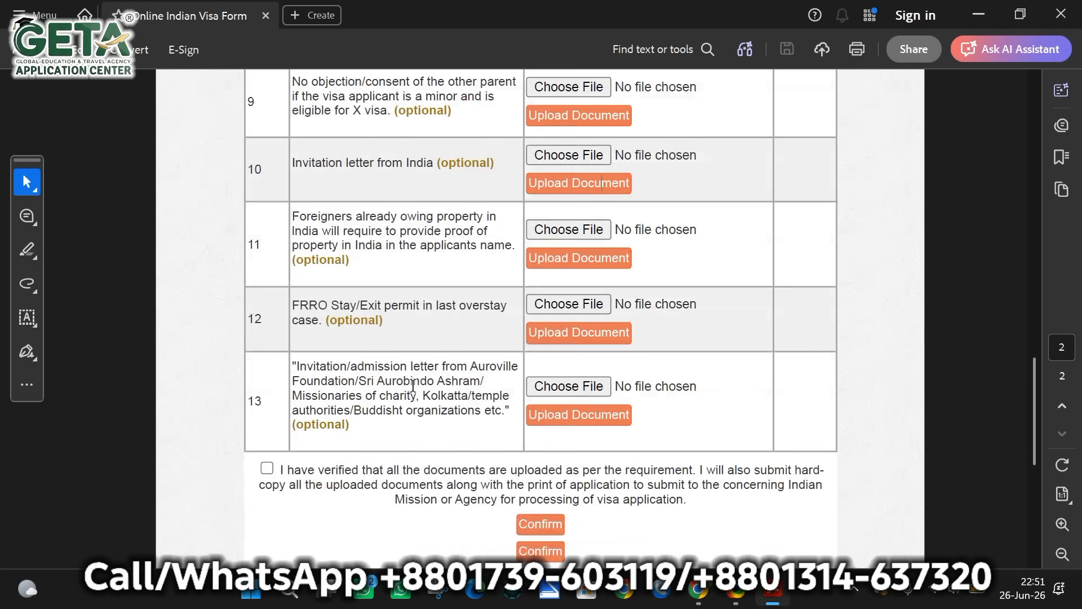
pyautogui.scroll(-2, 413, 386)
pyautogui.moveTo(292, 310); pyautogui.dragTo(471, 361)
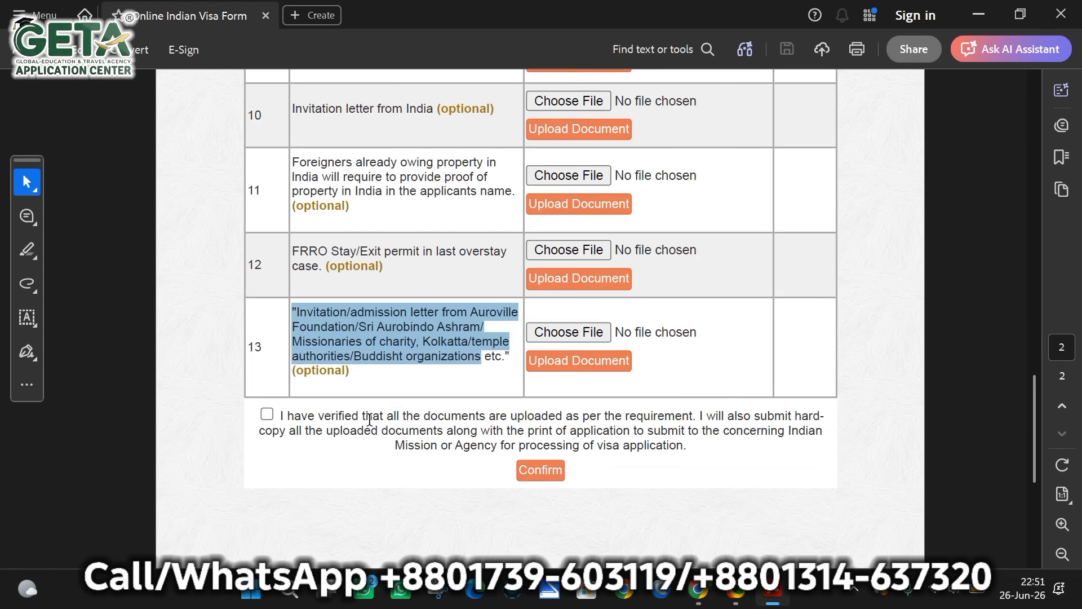
pyautogui.click(362, 417)
pyautogui.click(1061, 13)
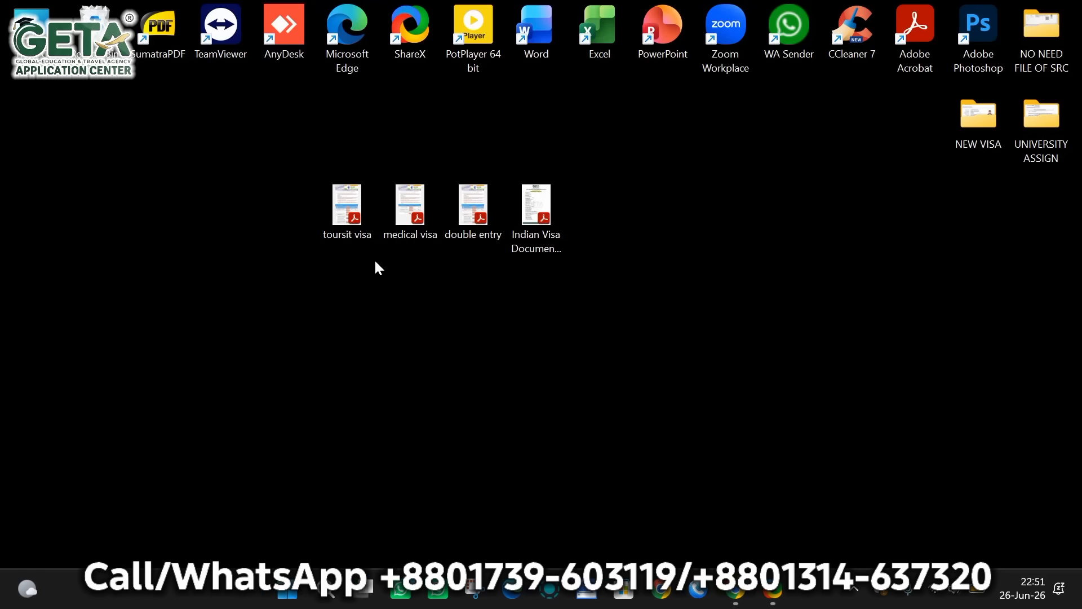
pyautogui.doubleClick(413, 220)
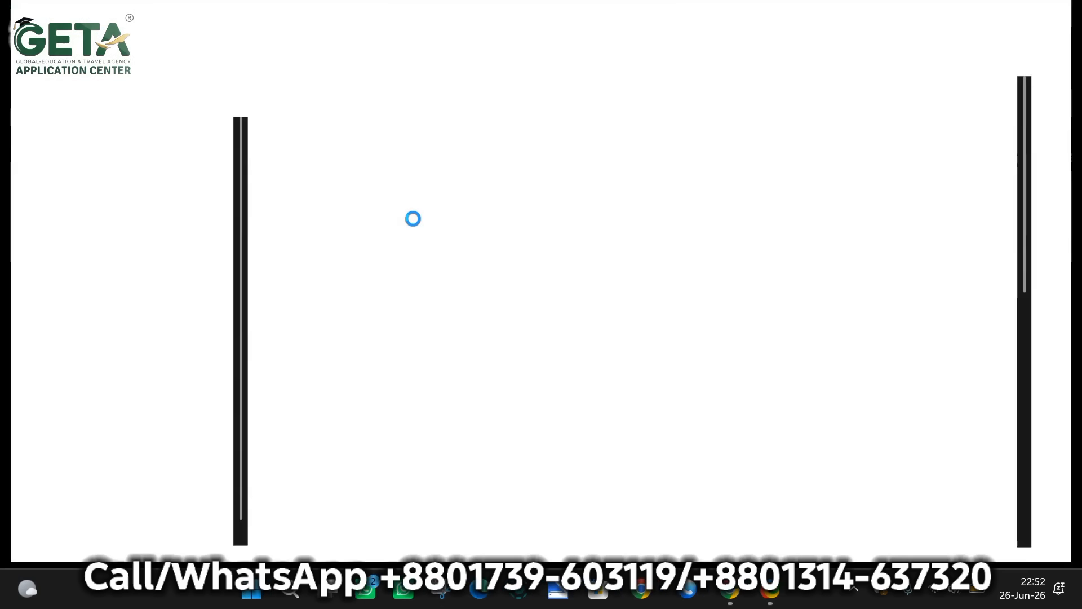
pyautogui.scroll(-10, 859, 316)
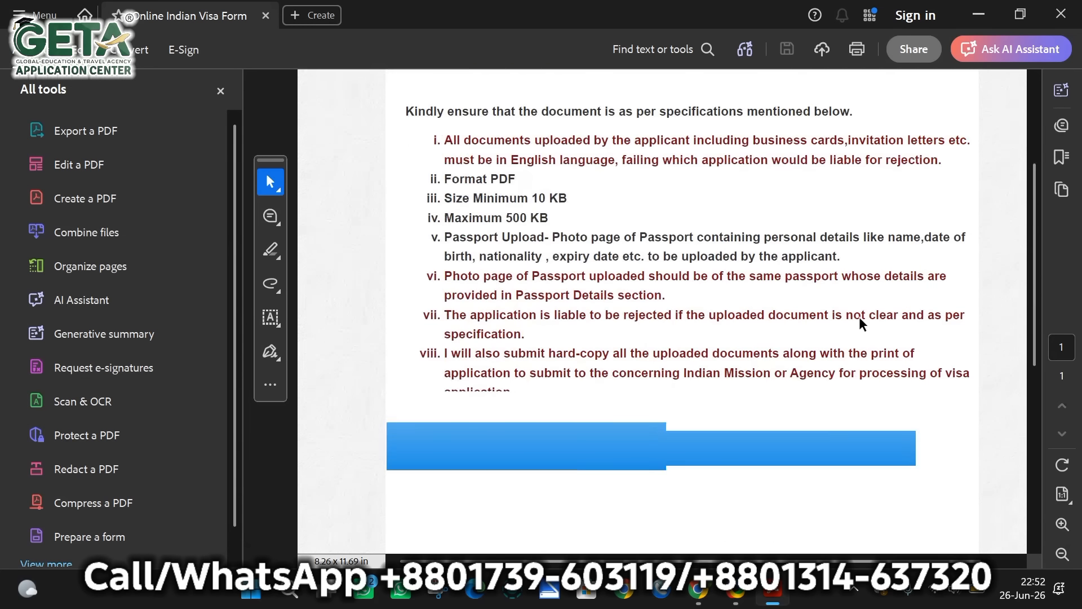
pyautogui.moveTo(443, 195); pyautogui.dragTo(650, 194)
pyautogui.click(484, 193)
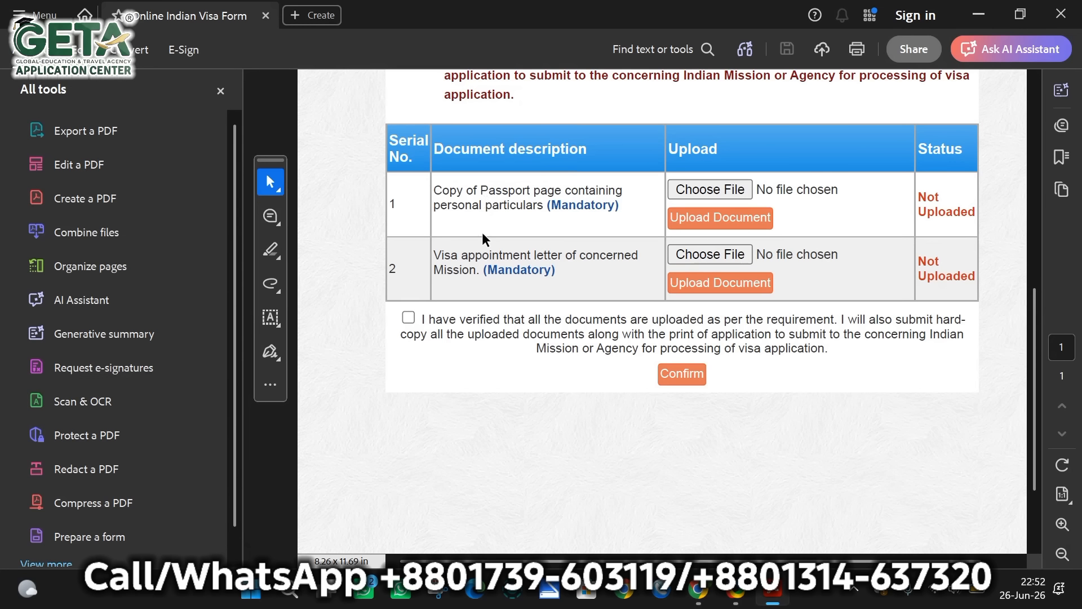
pyautogui.moveTo(450, 255); pyautogui.dragTo(589, 263)
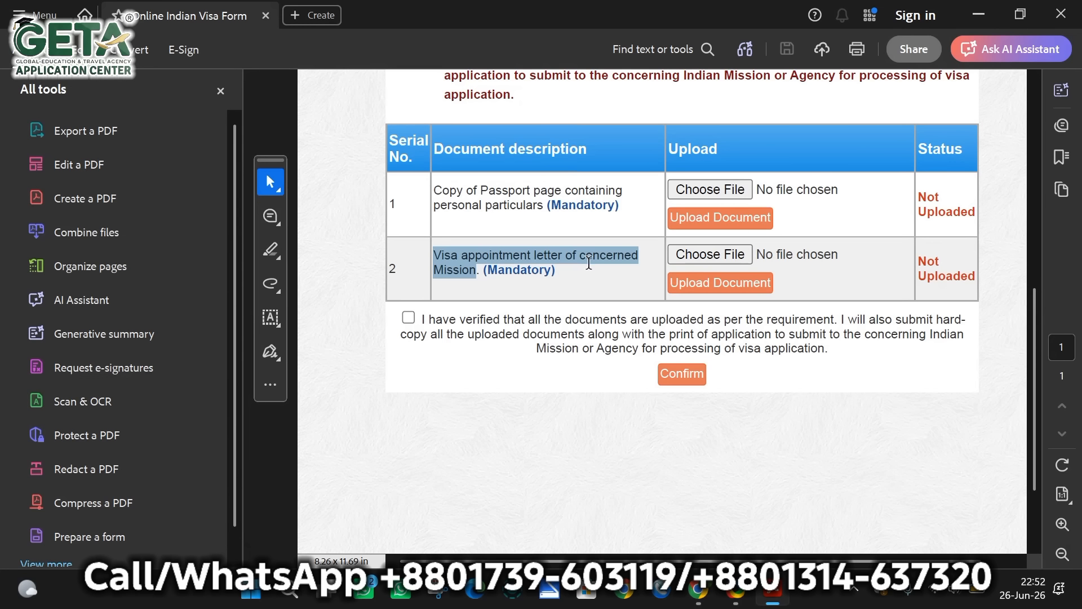
pyautogui.click(543, 283)
pyautogui.scroll(7, 543, 285)
pyautogui.click(1067, 10)
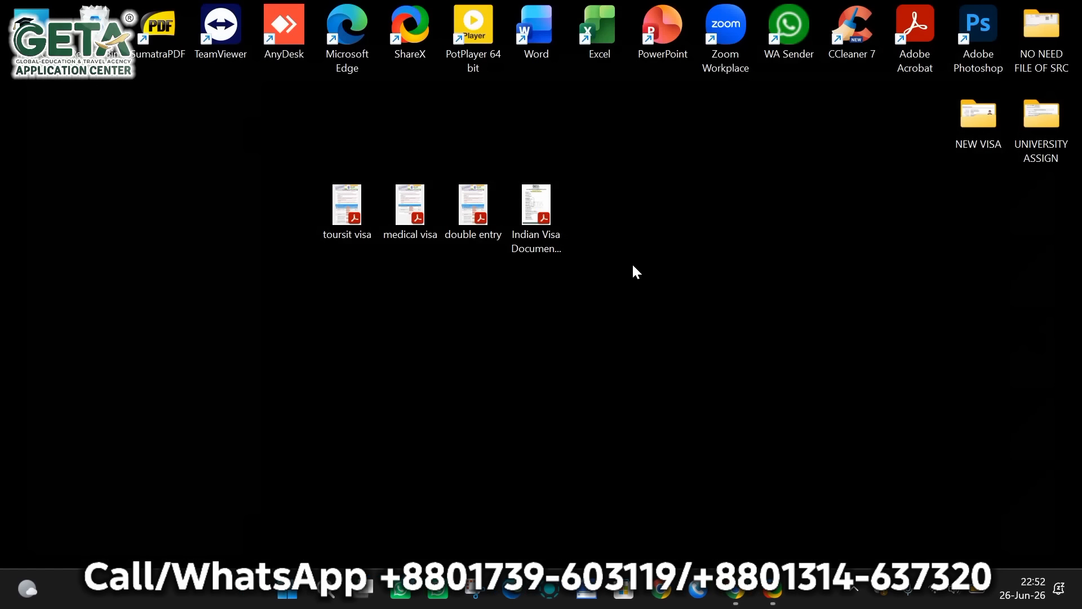
# Open the double entry PDF full-width and scroll through its upload table.
pyautogui.doubleClick(474, 215)
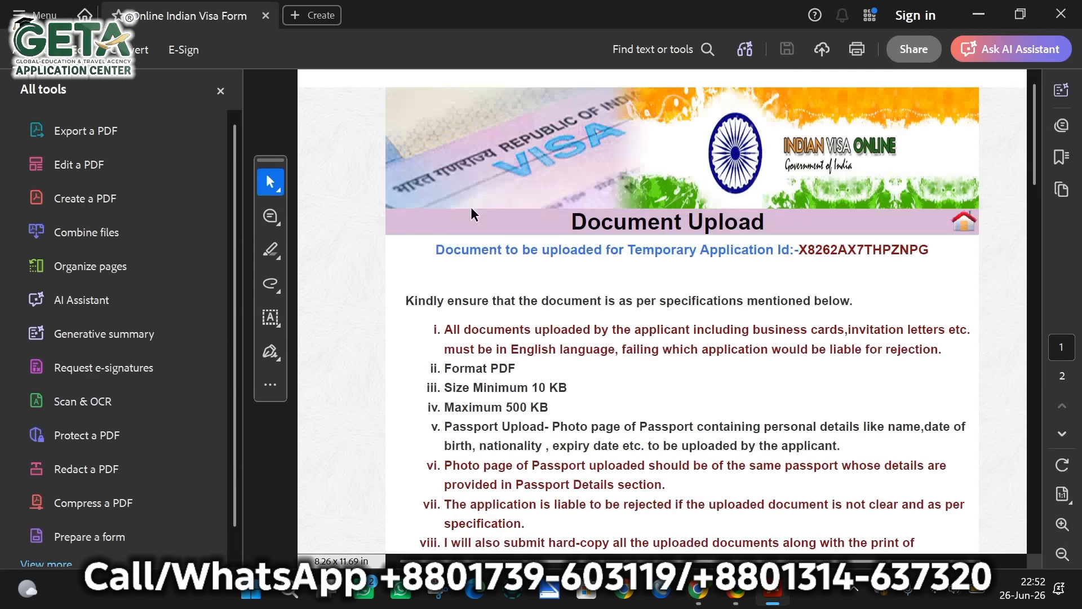
pyautogui.click(220, 91)
pyautogui.scroll(-3, 476, 283)
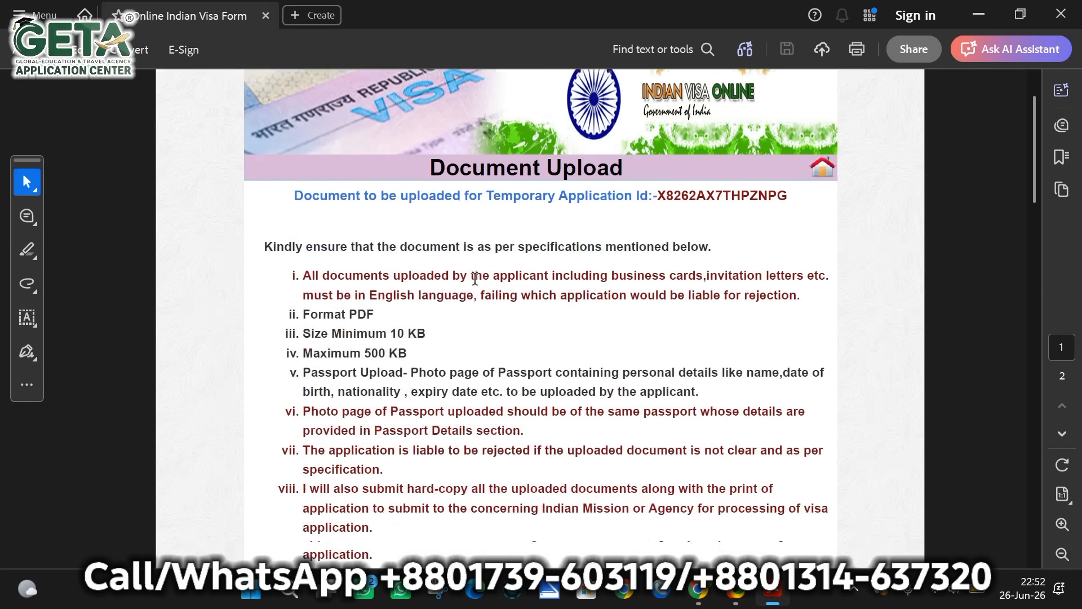
pyautogui.scroll(-5, 476, 288)
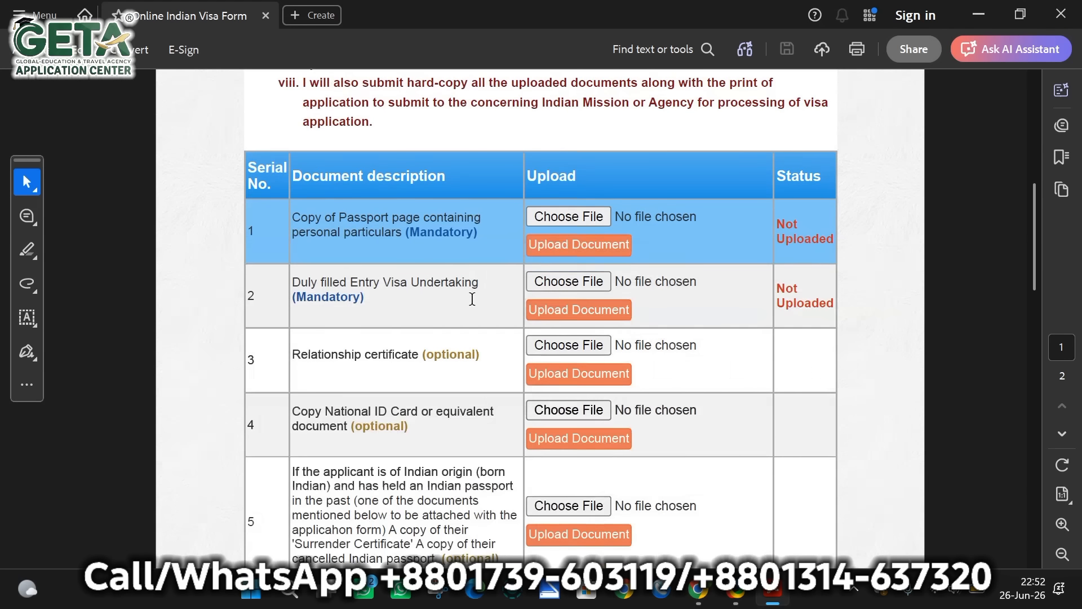
pyautogui.scroll(6, 473, 299)
pyautogui.scroll(2, 472, 299)
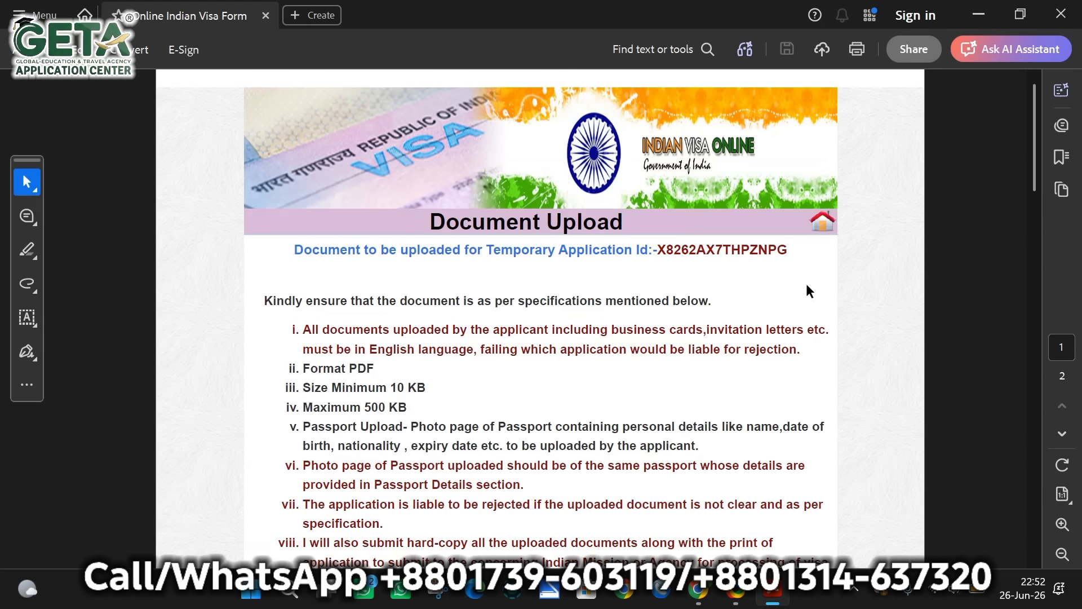
pyautogui.scroll(-9, 807, 287)
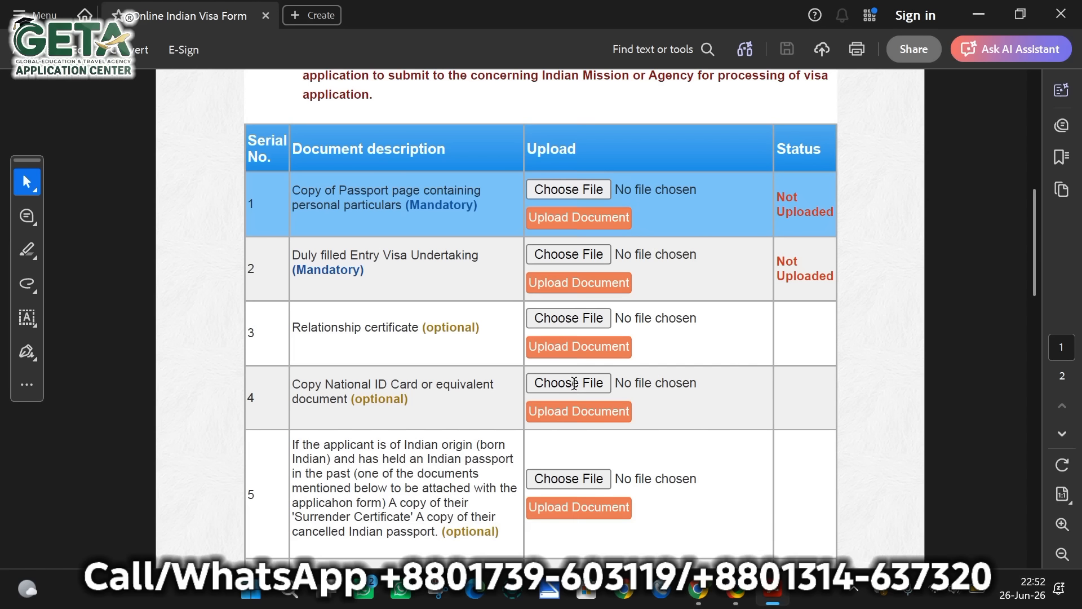
pyautogui.scroll(-10, 689, 380)
pyautogui.scroll(-10, 690, 380)
pyautogui.scroll(3, 734, 384)
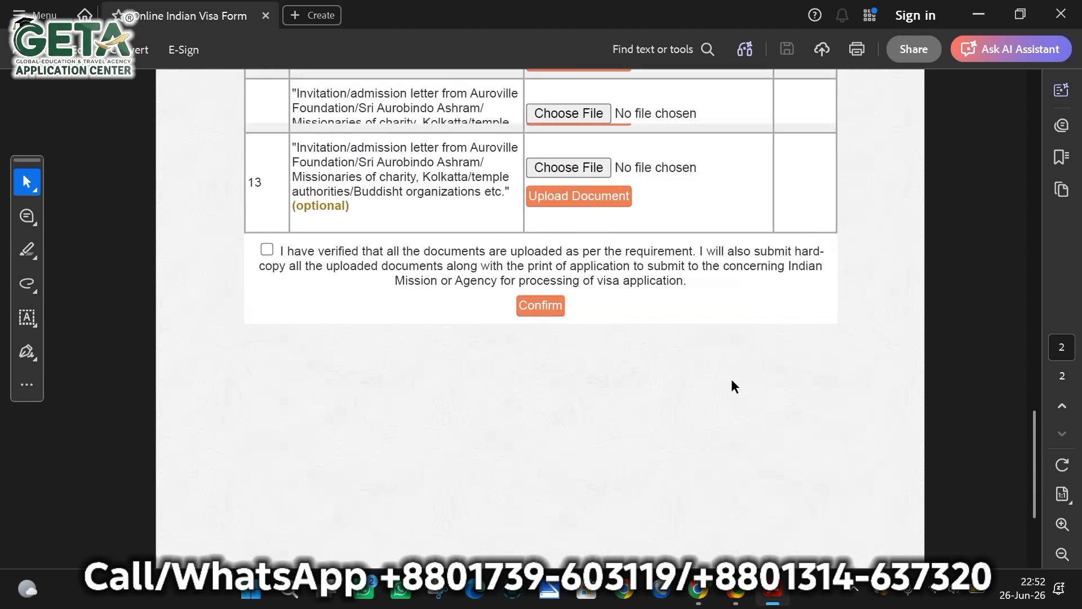
# Select and review the text of rows 12–13 in the table.
pyautogui.moveTo(294, 169); pyautogui.dragTo(682, 292)
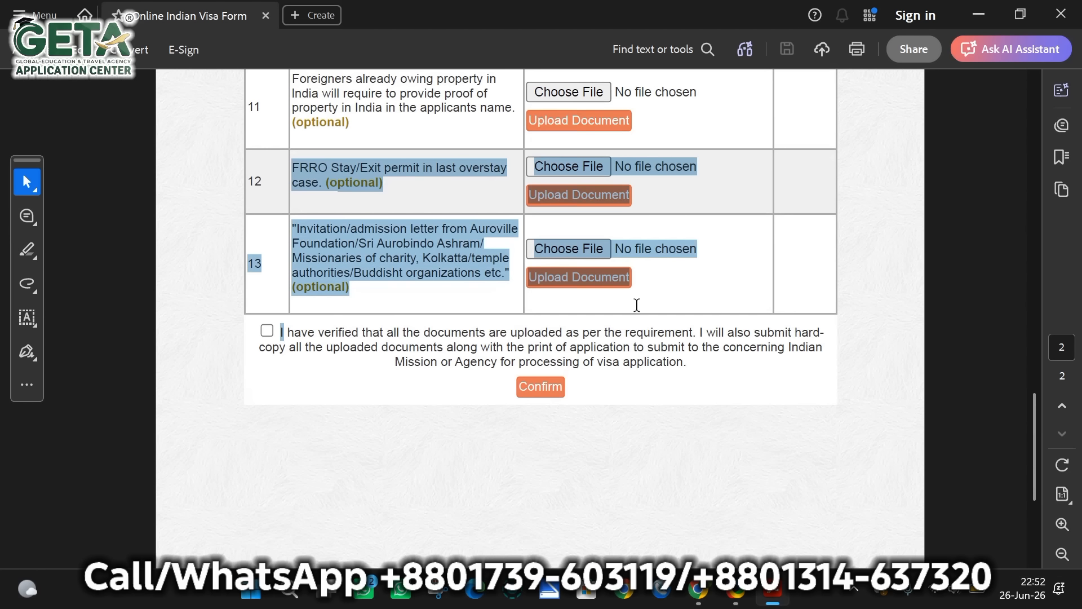
pyautogui.click(392, 332)
pyautogui.scroll(3, 438, 407)
pyautogui.scroll(15, 438, 407)
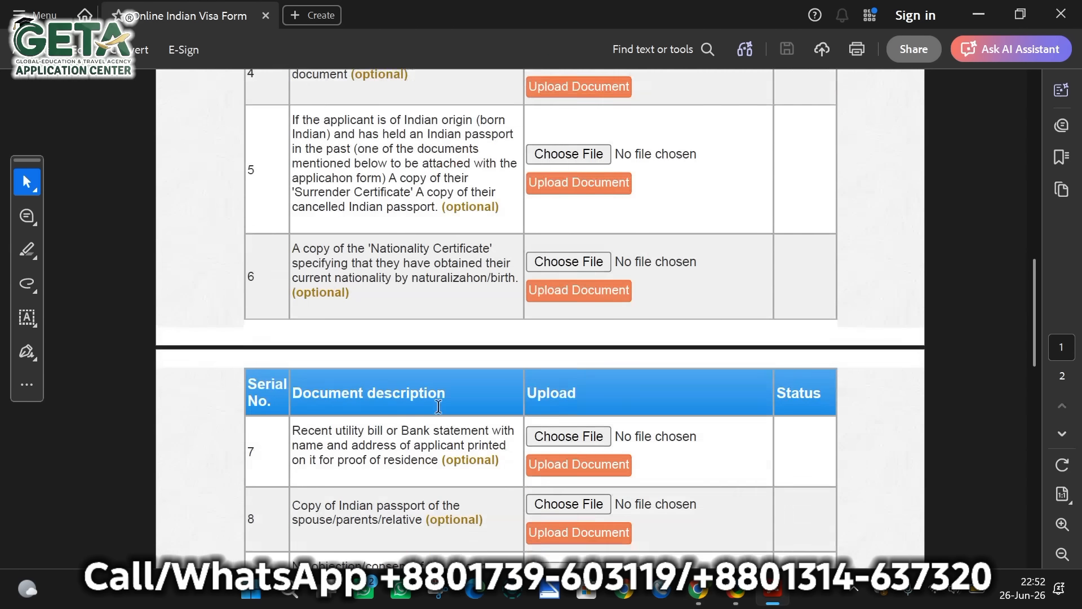
pyautogui.scroll(-3, 438, 406)
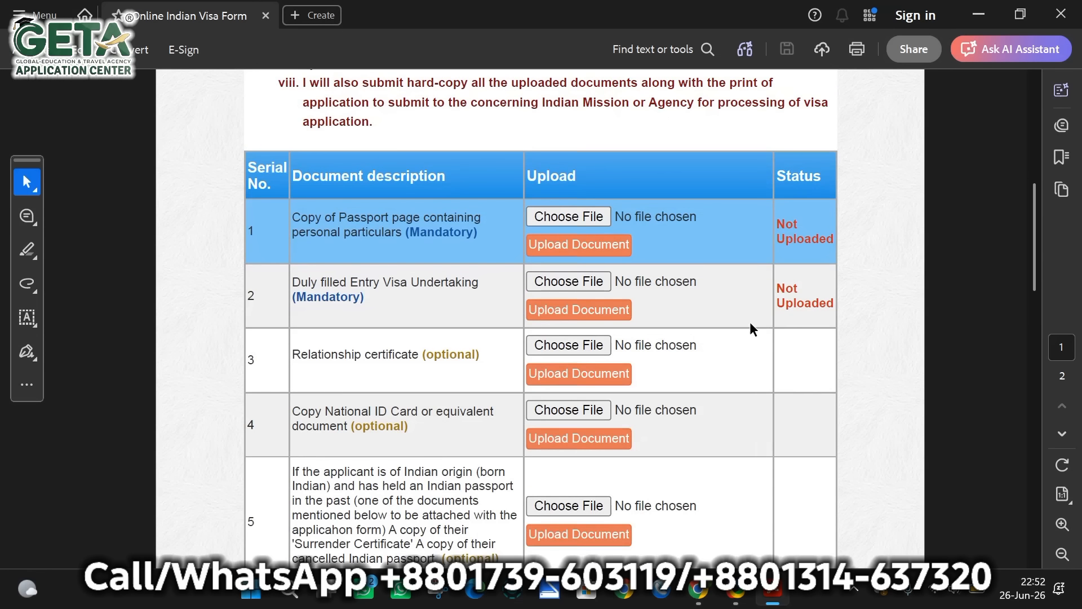
# Select the row 1–5 descriptions and open the Generative AI User Guidelines page.
pyautogui.moveTo(304, 213); pyautogui.dragTo(477, 236)
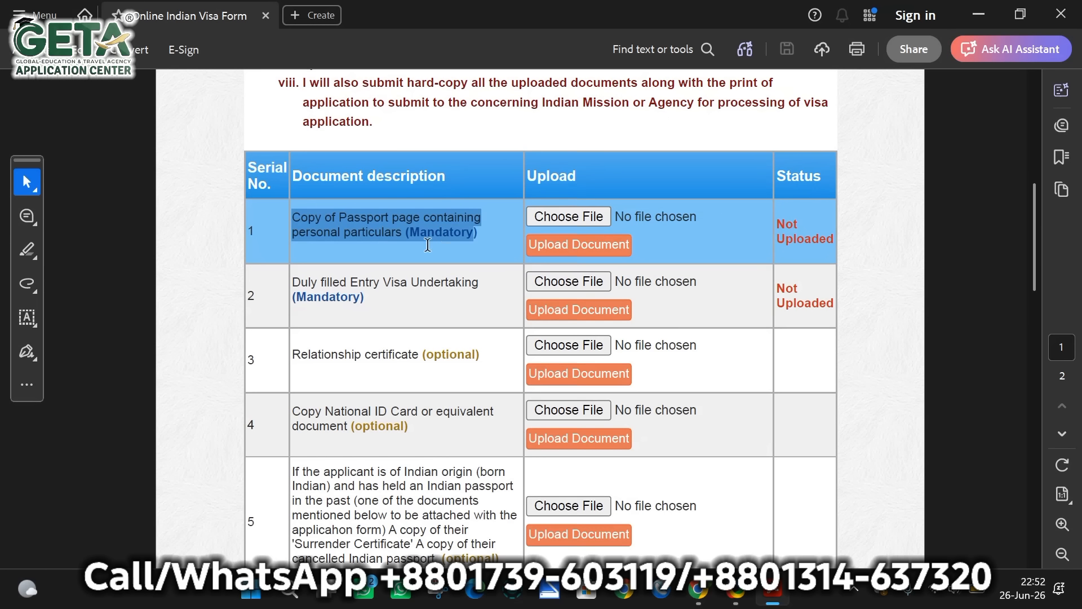
pyautogui.click(327, 290)
pyautogui.moveTo(380, 281); pyautogui.dragTo(487, 288)
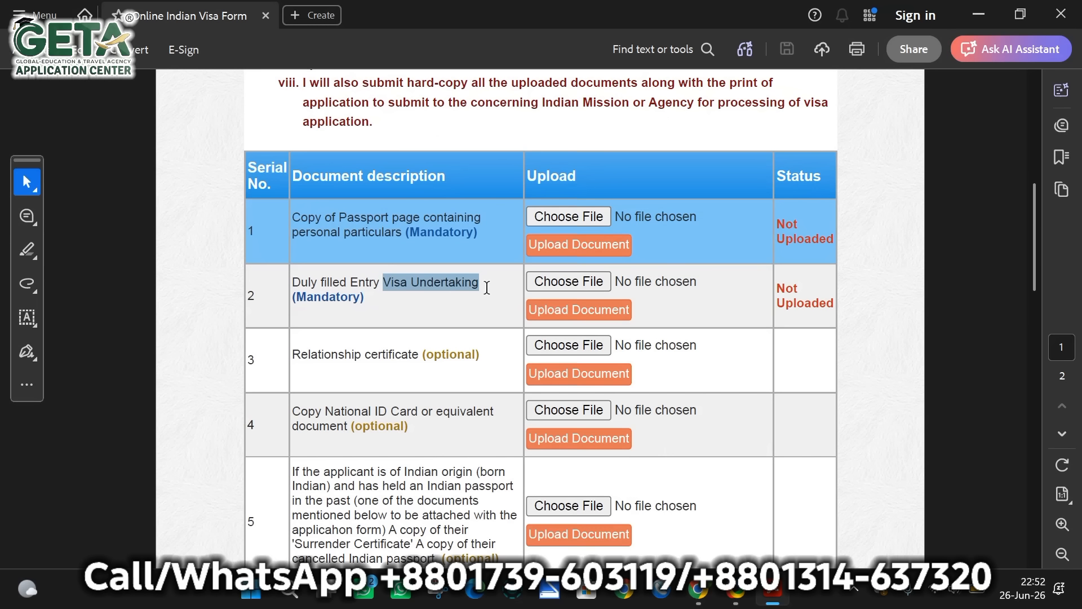
pyautogui.moveTo(367, 298); pyautogui.dragTo(281, 200)
pyautogui.click(684, 318)
pyautogui.moveTo(495, 224); pyautogui.dragTo(781, 439)
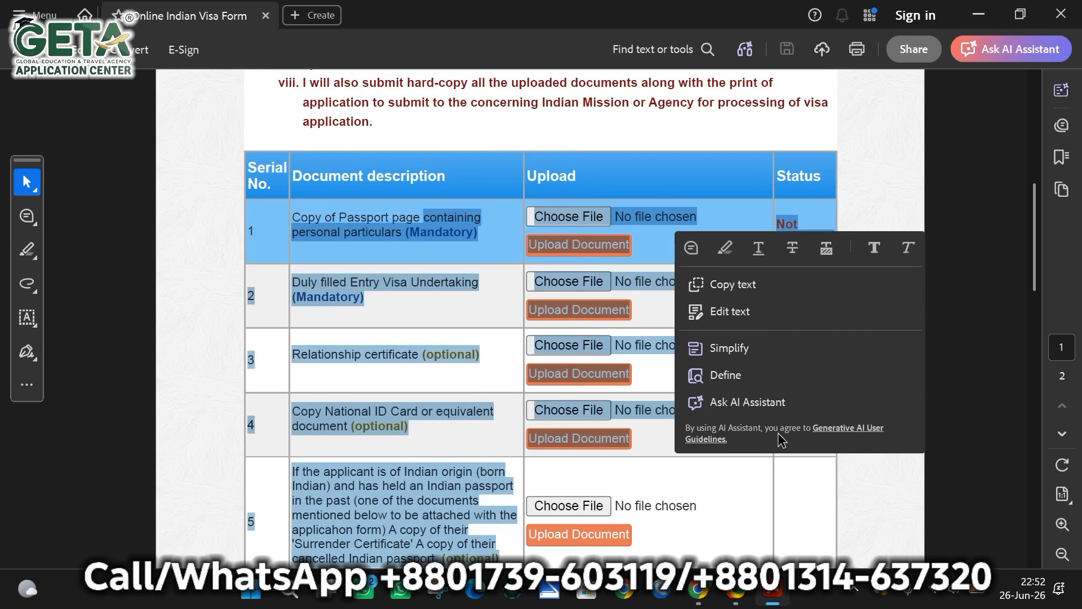
pyautogui.click(707, 439)
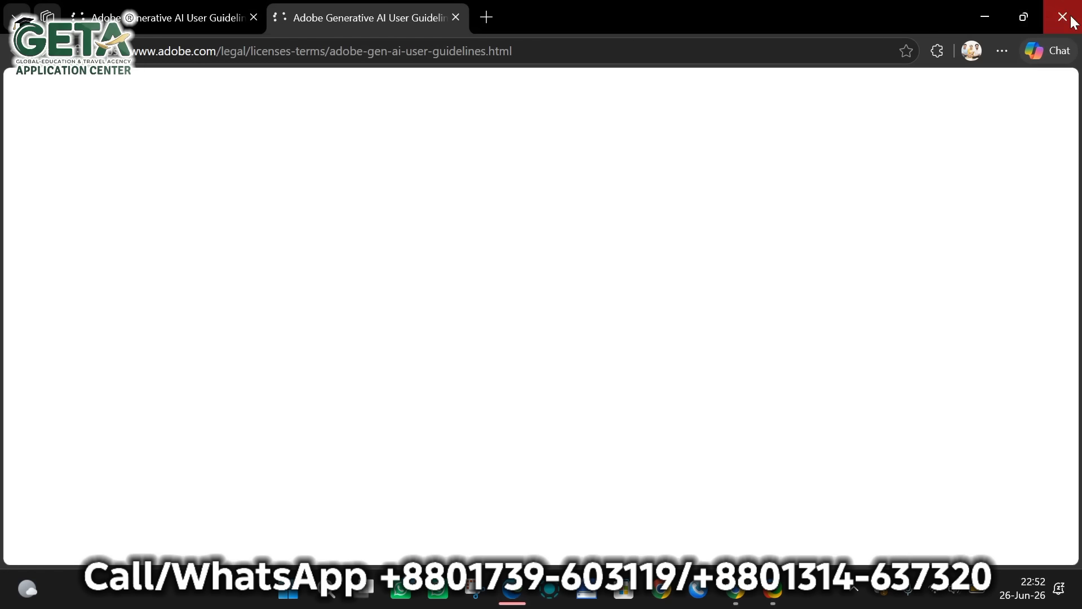
# Close the guidelines window, refresh the desktop, and bring back the YouTube results.
pyautogui.click(1062, 16)
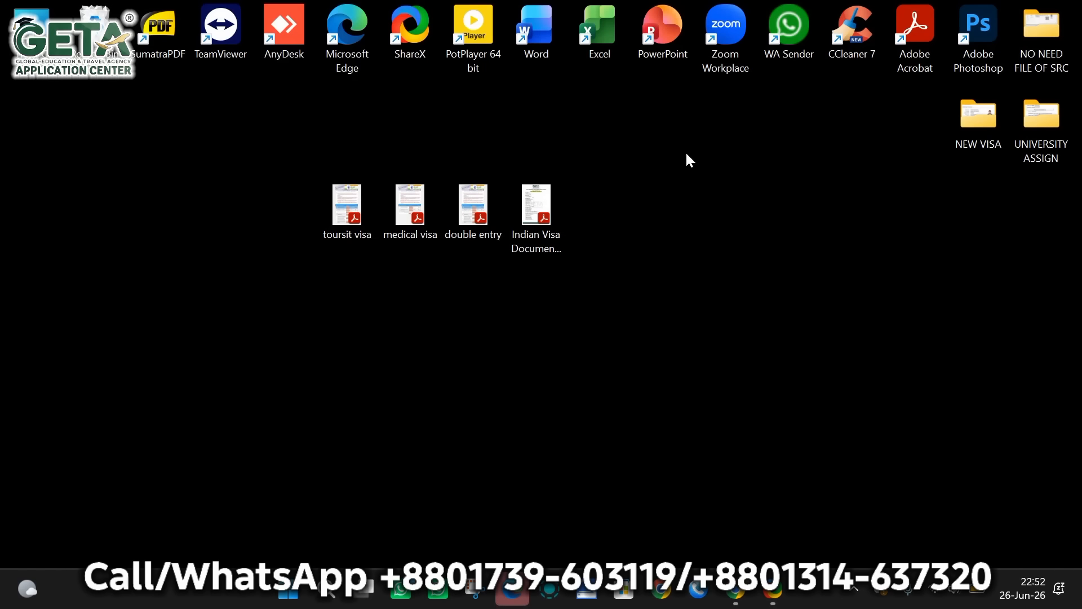
pyautogui.rightClick(797, 226)
pyautogui.click(857, 286)
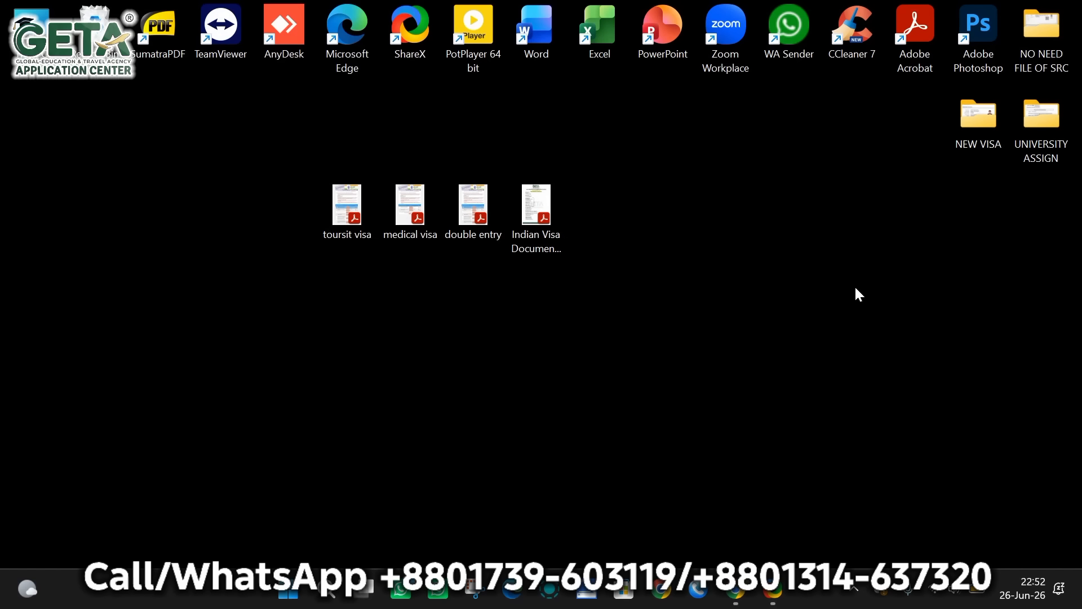
pyautogui.click(736, 593)
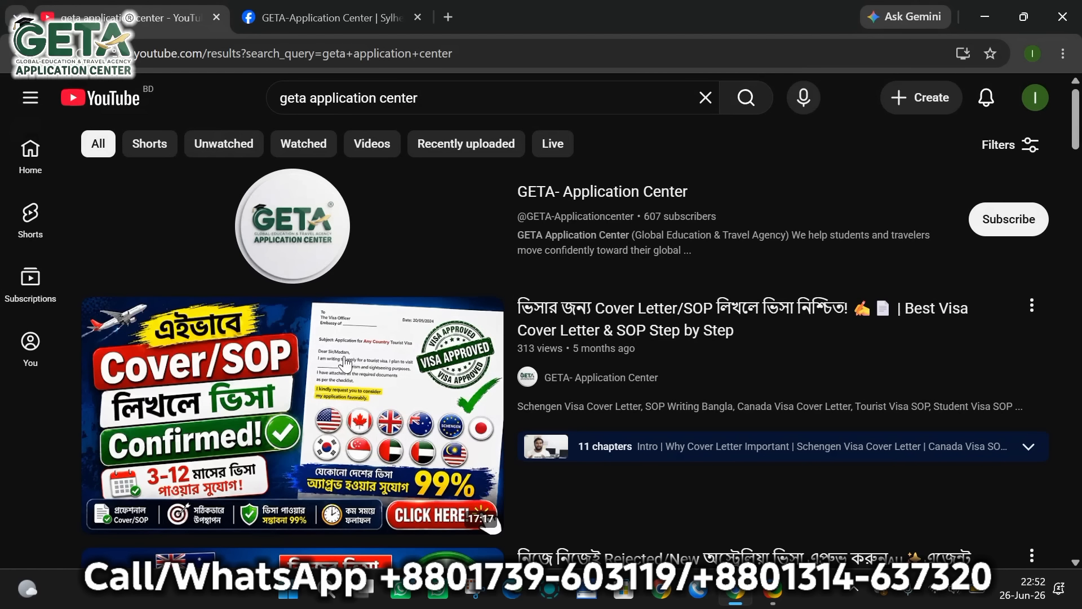
# Subscribe to GETA- Application Center with All notifications, then view its Facebook page.
pyautogui.click(1009, 219)
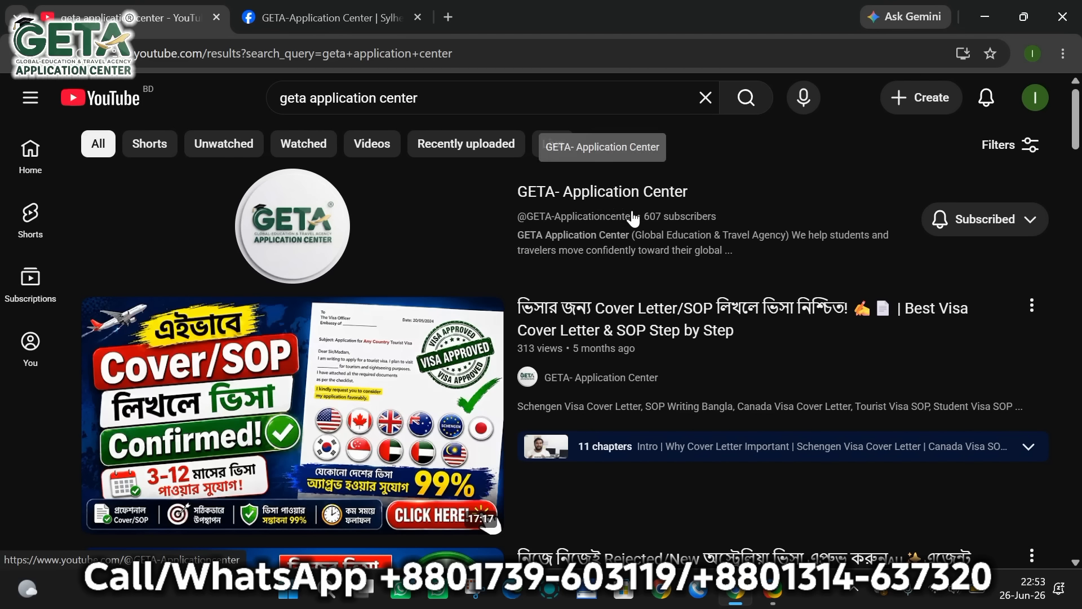
pyautogui.click(1031, 220)
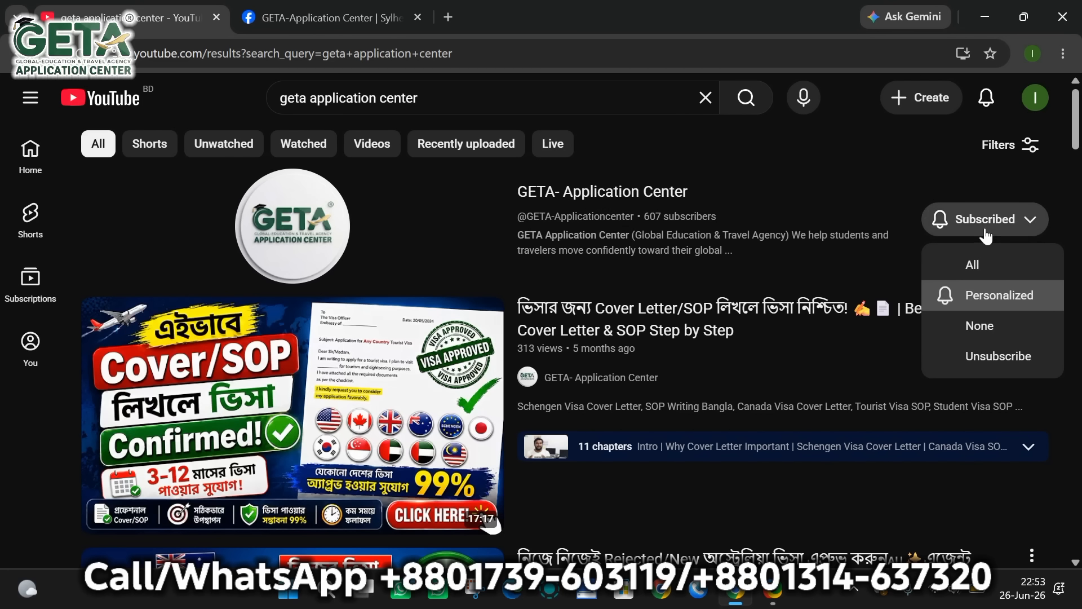
pyautogui.click(970, 266)
pyautogui.click(288, 13)
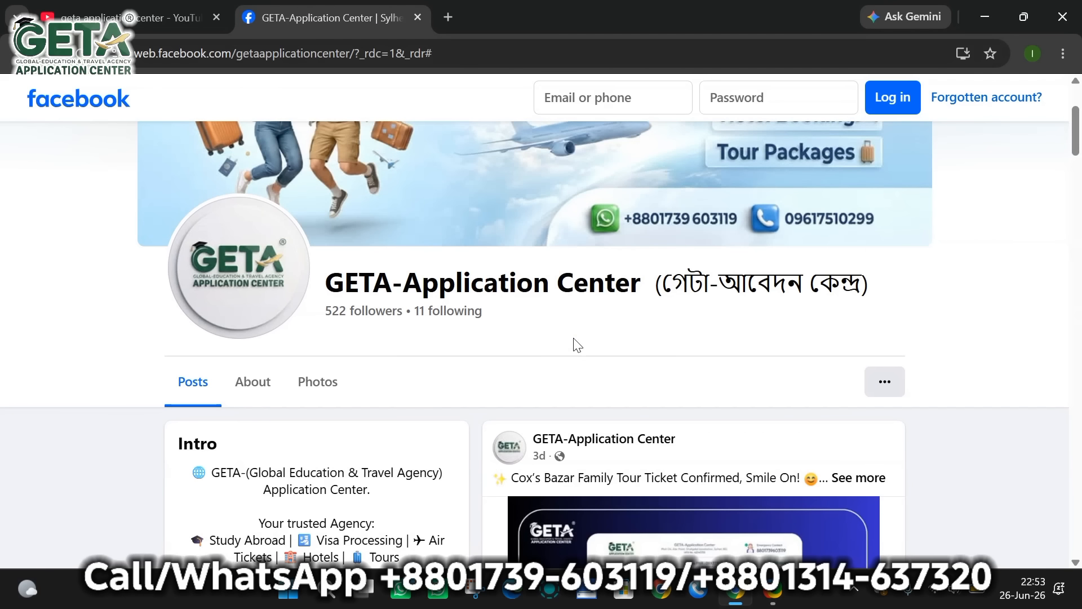
# Scroll through the GETA-Application Center Facebook page, opening two links in background tabs.
pyautogui.scroll(-3, 576, 344)
pyautogui.scroll(-10, 441, 337)
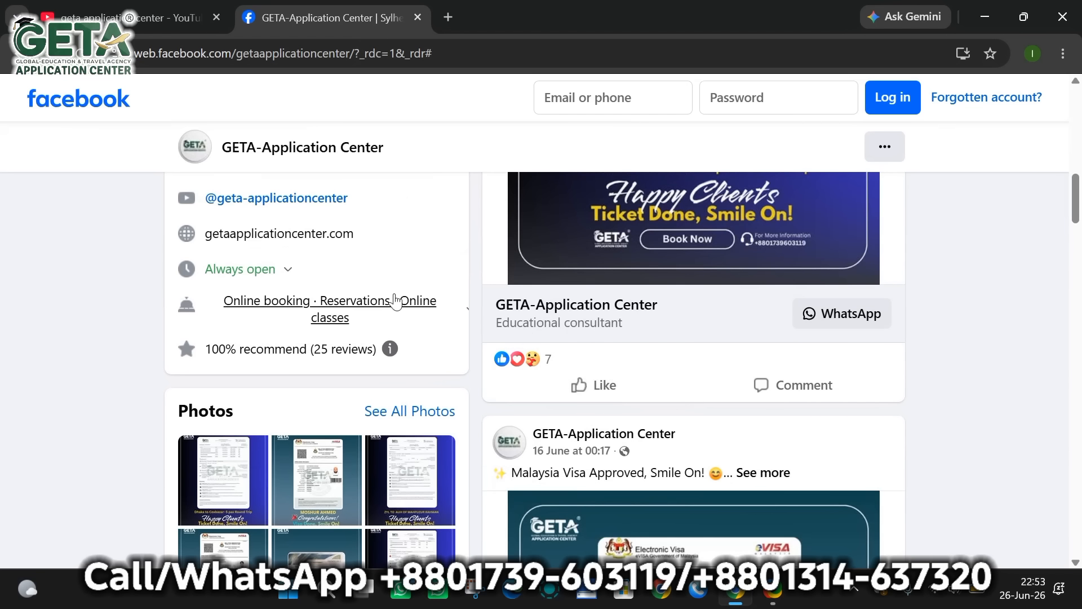
pyautogui.scroll(-6, 369, 418)
pyautogui.scroll(10, 369, 418)
pyautogui.middleClick(367, 417)
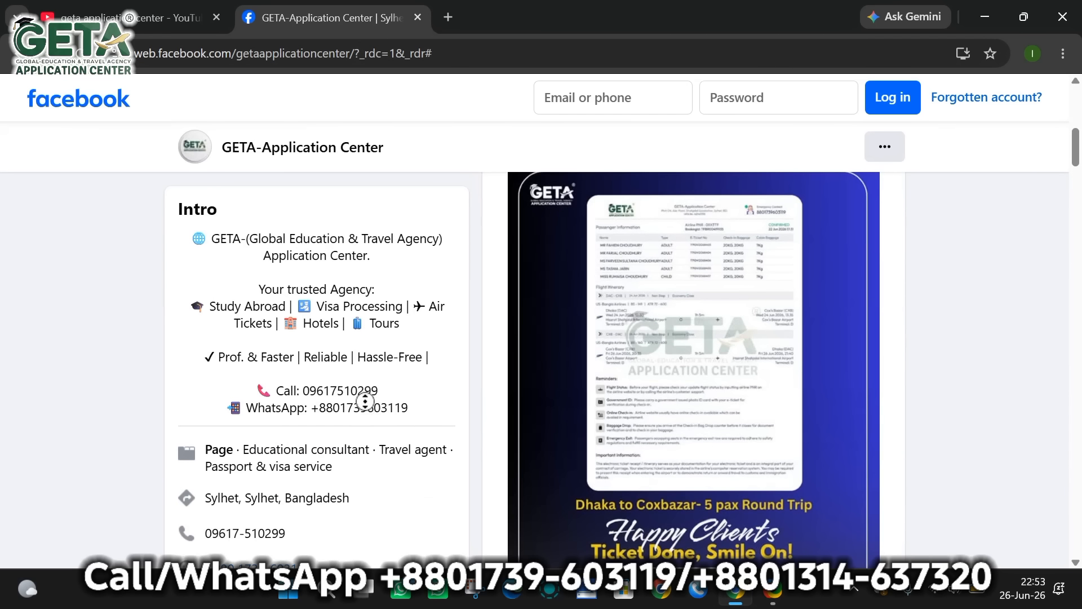
pyautogui.middleClick(398, 449)
pyautogui.scroll(-1, 458, 420)
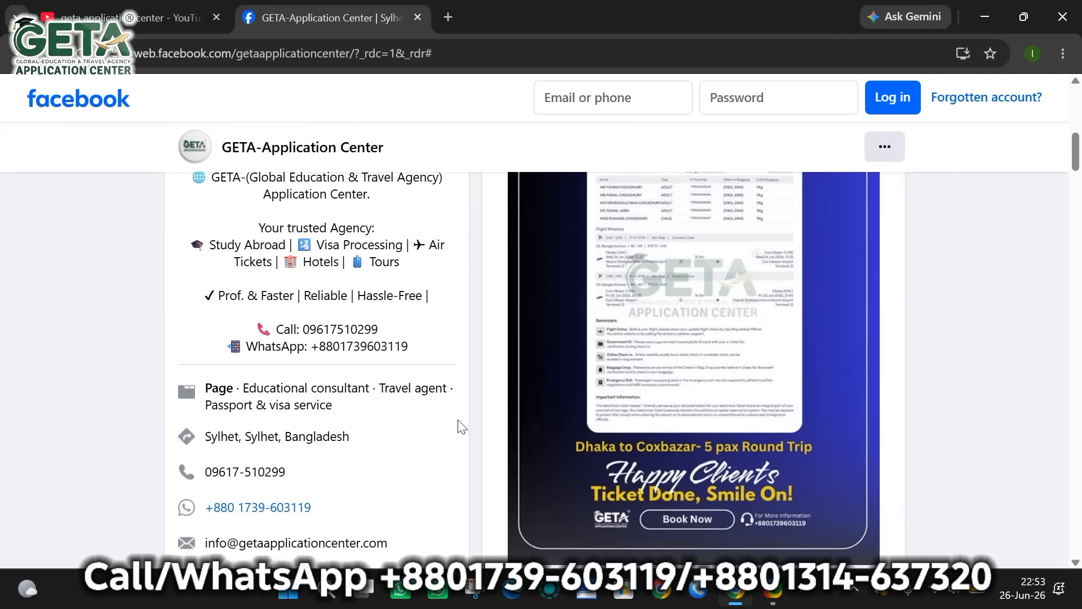
pyautogui.scroll(-5, 457, 427)
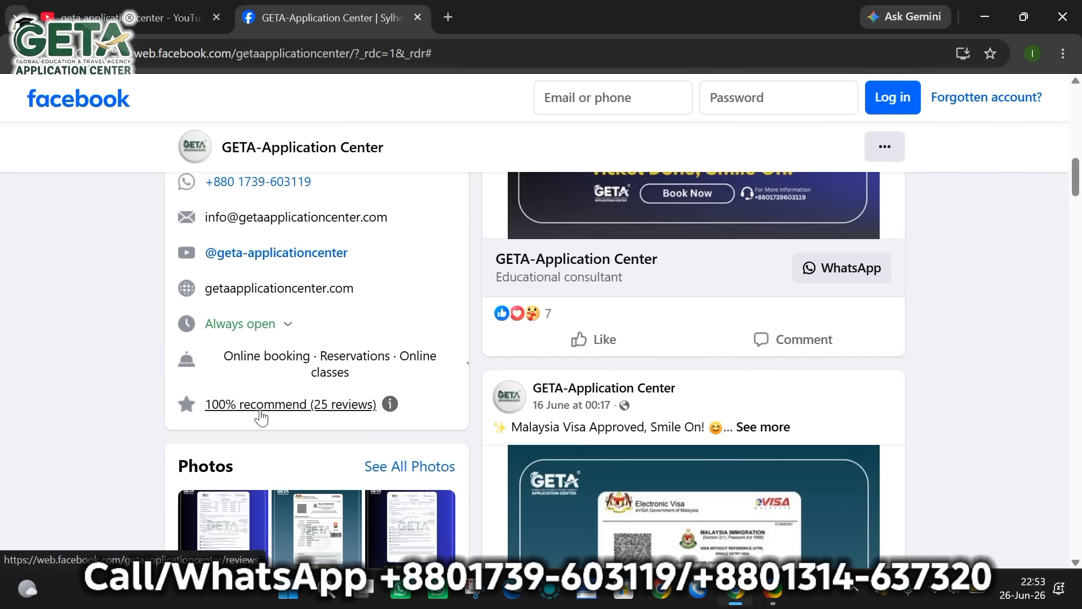
# View the page's 25 reviews, then open a new Google tab and close Facebook.
pyautogui.click(312, 413)
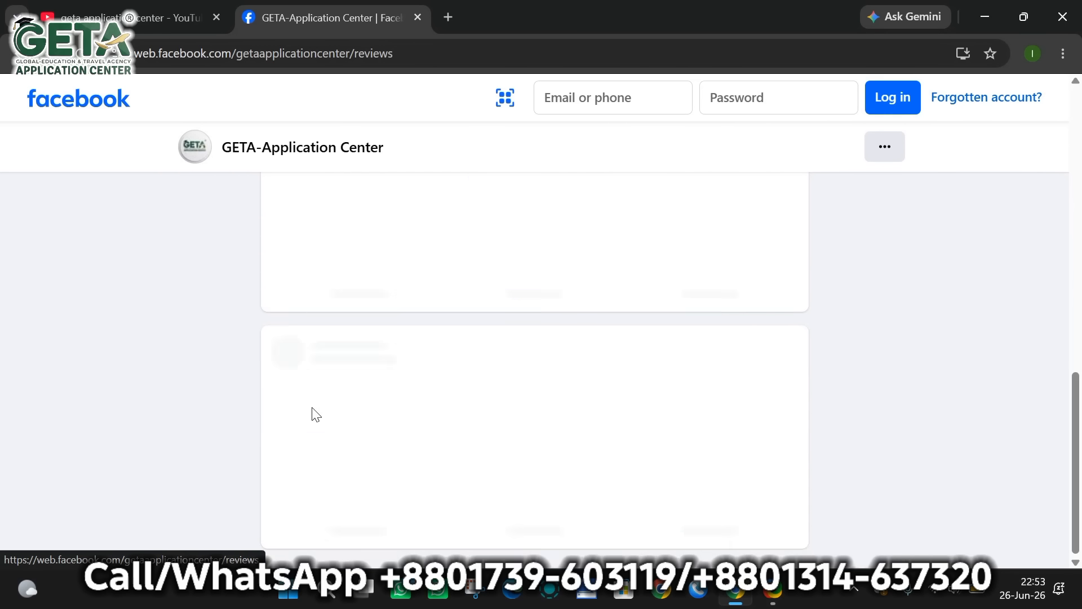
pyautogui.scroll(10, 397, 249)
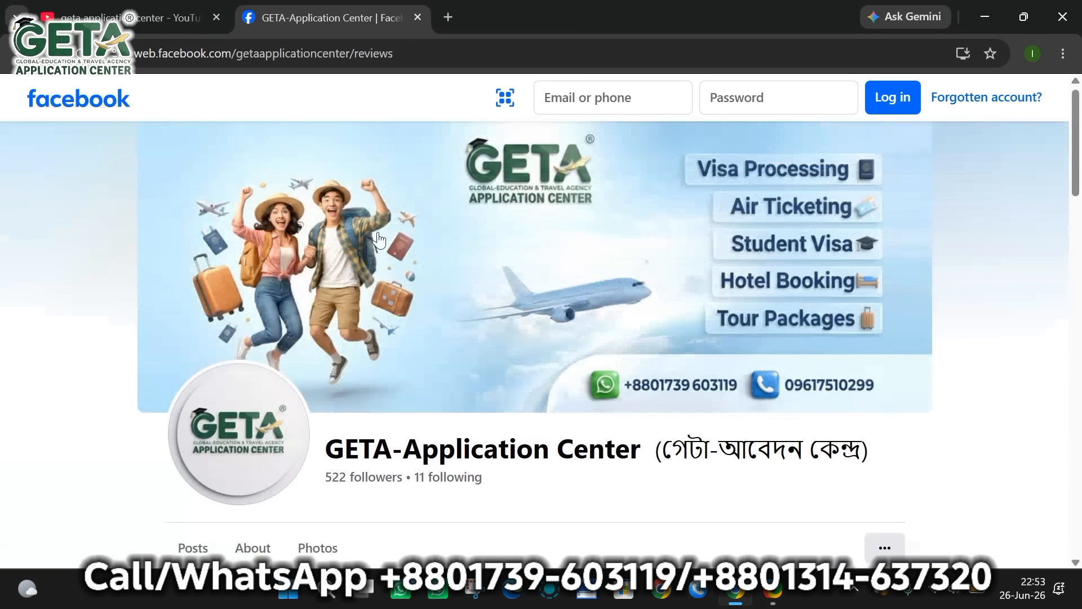
pyautogui.click(448, 19)
pyautogui.click(417, 17)
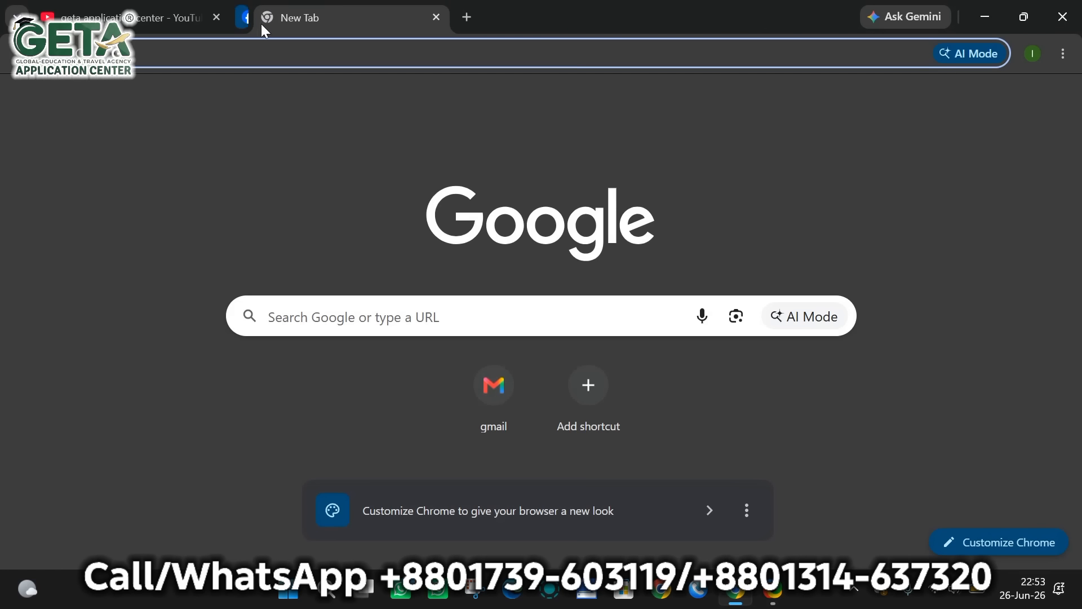
# Close the YouTube tab and rerun the recent 'india visa application' Google search.
pyautogui.click(217, 17)
pyautogui.click(408, 322)
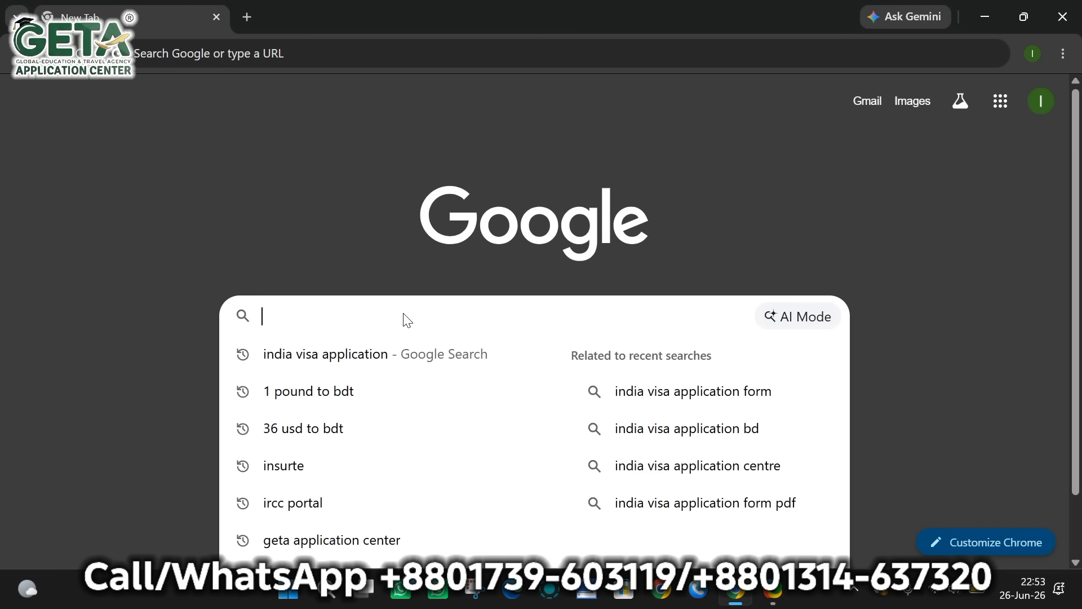
pyautogui.click(388, 355)
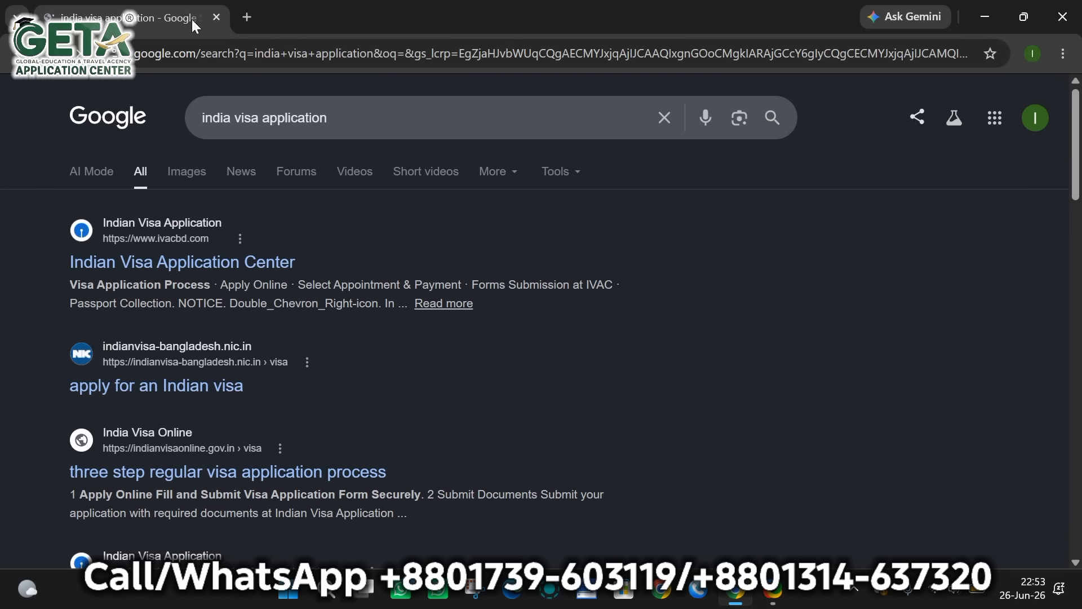
pyautogui.moveTo(282, 389); pyautogui.dragTo(79, 385)
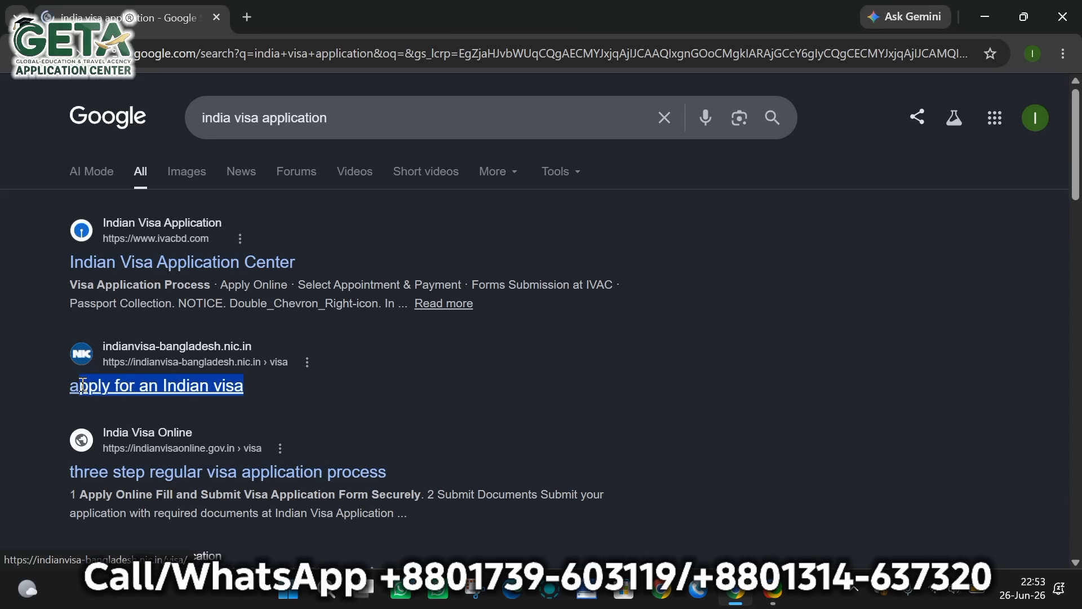
pyautogui.click(56, 385)
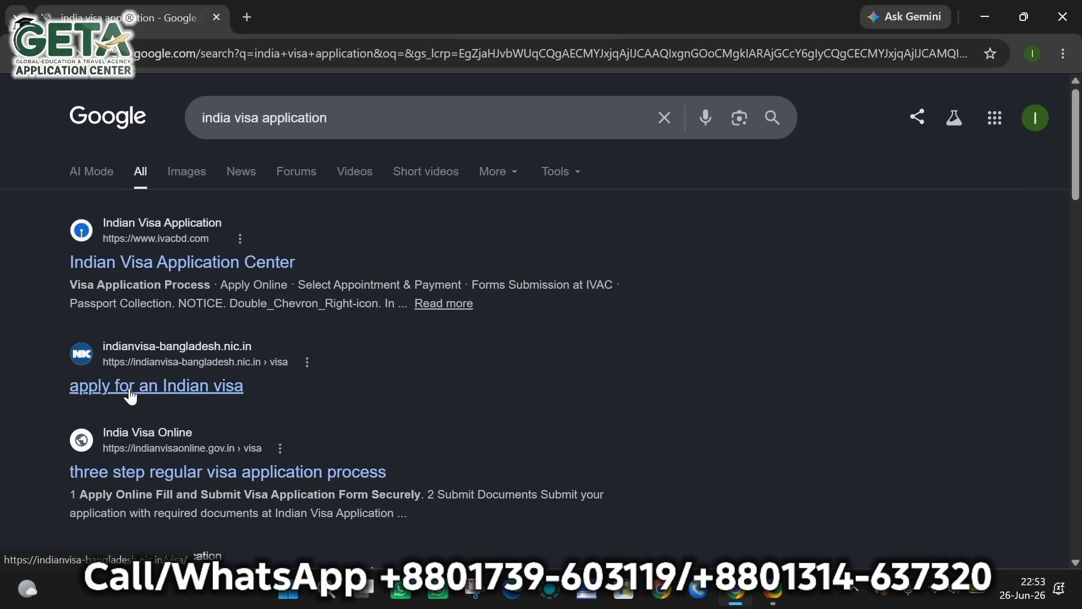
pyautogui.click(992, 20)
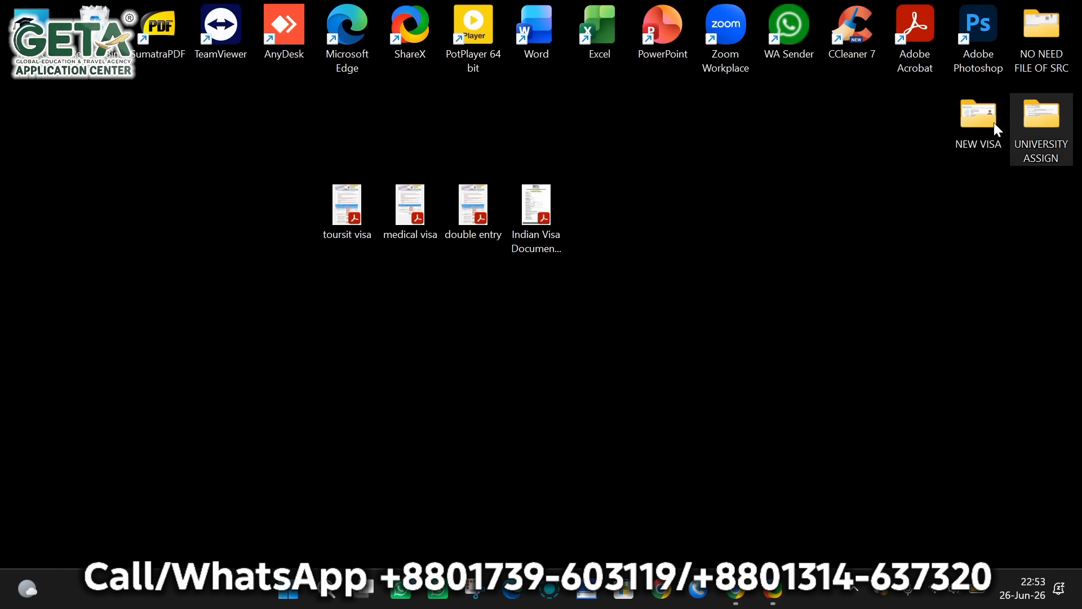
pyautogui.click(738, 602)
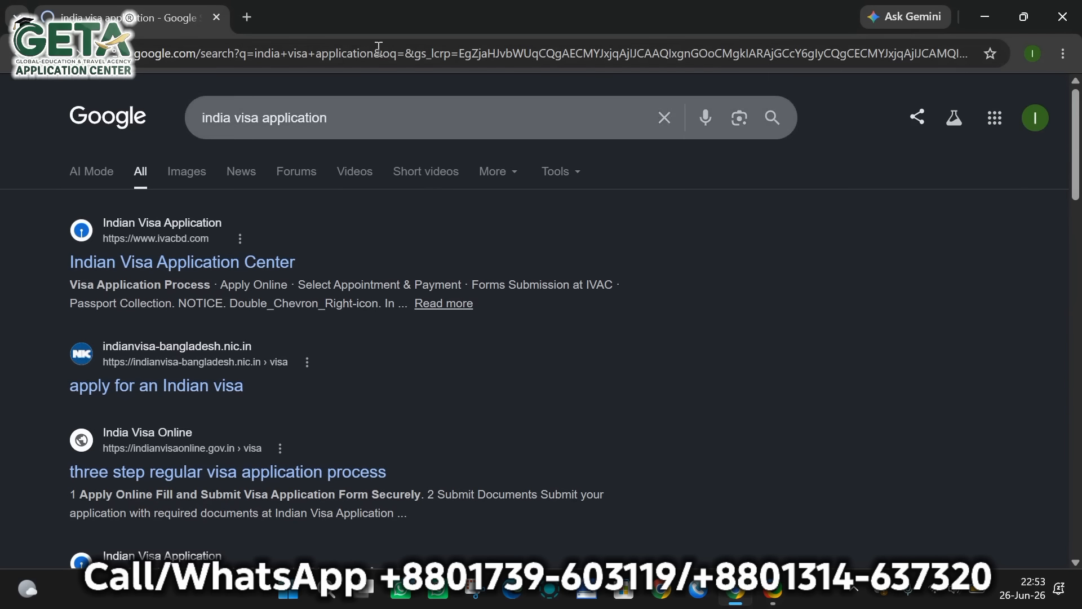
# Search Google for 'passport size photo' in a new tab.
pyautogui.click(251, 17)
pyautogui.write('pas')
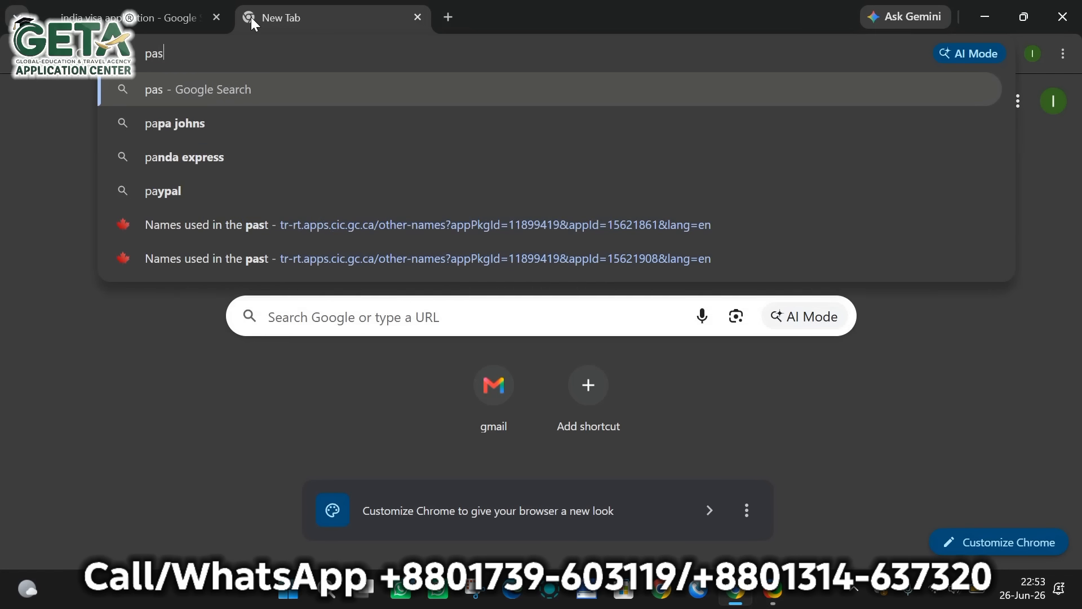
pyautogui.write('sport size ')
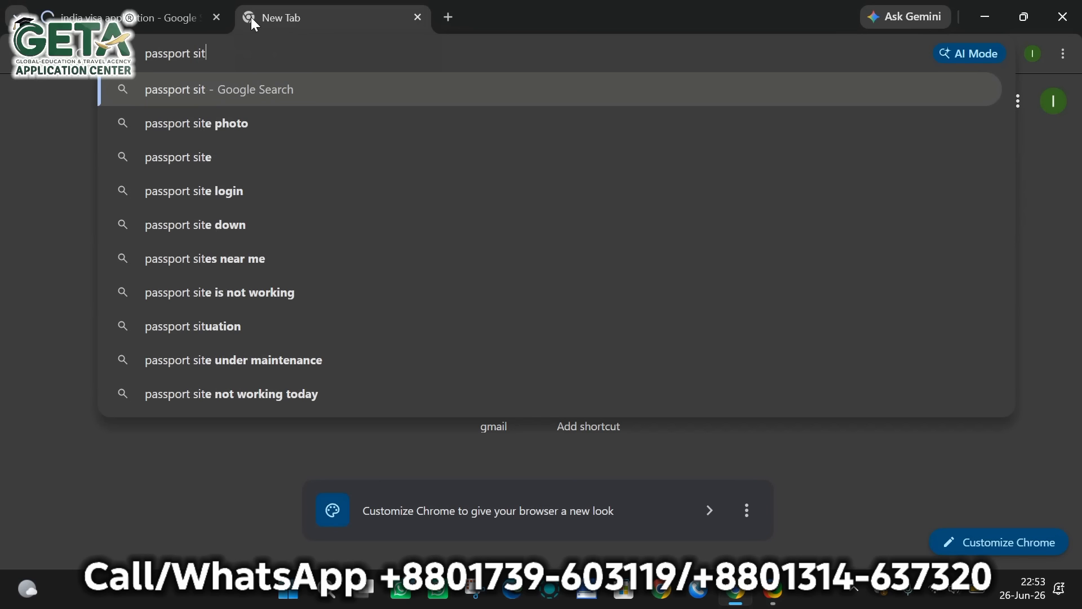
pyautogui.write('phot')
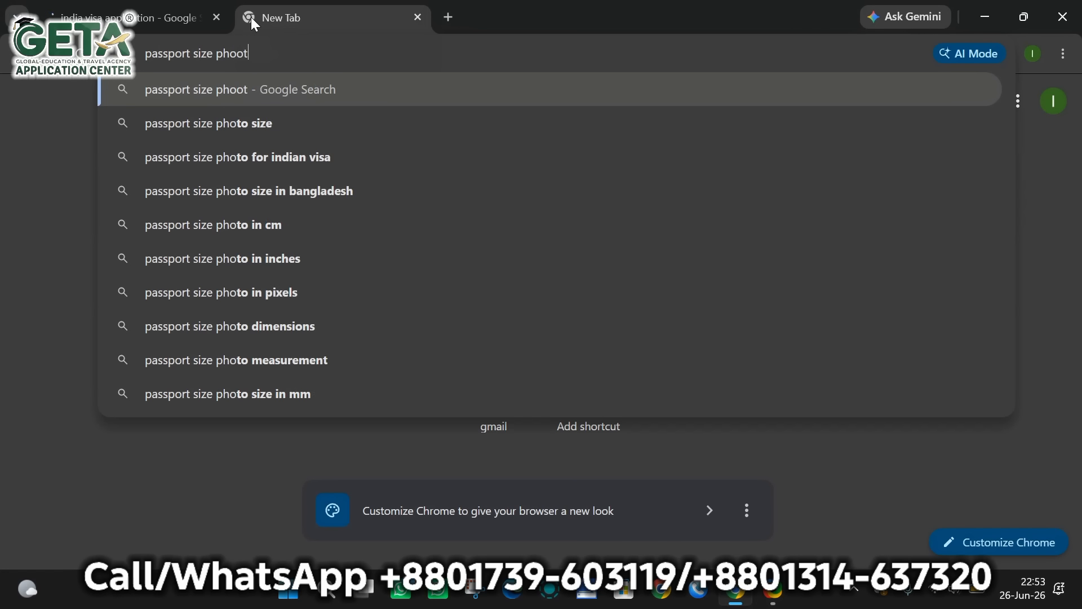
pyautogui.press('BackSpace')
pyautogui.write('to')
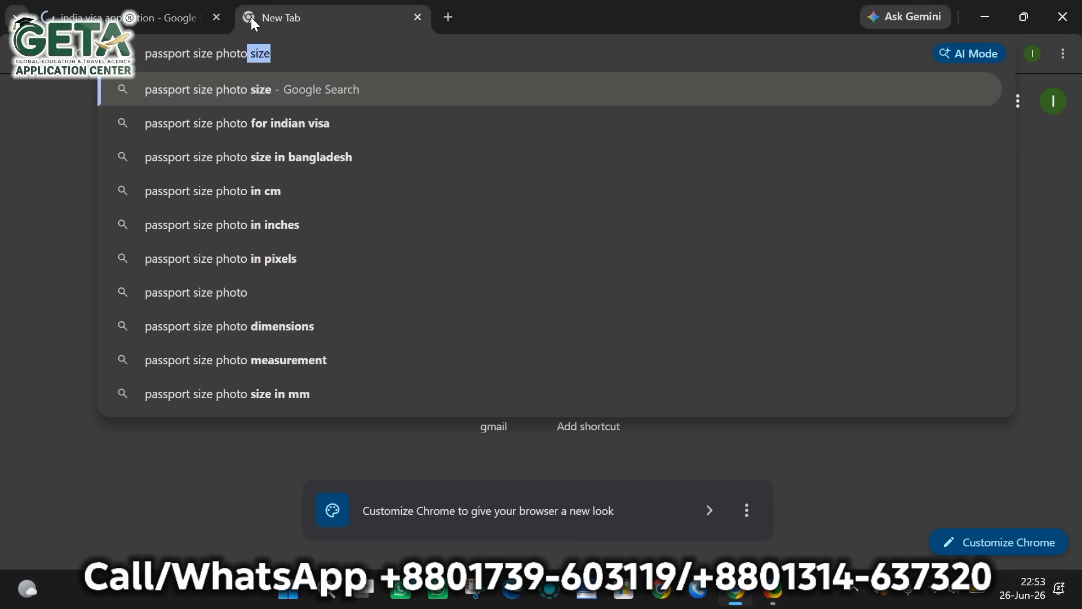
pyautogui.press('Return')
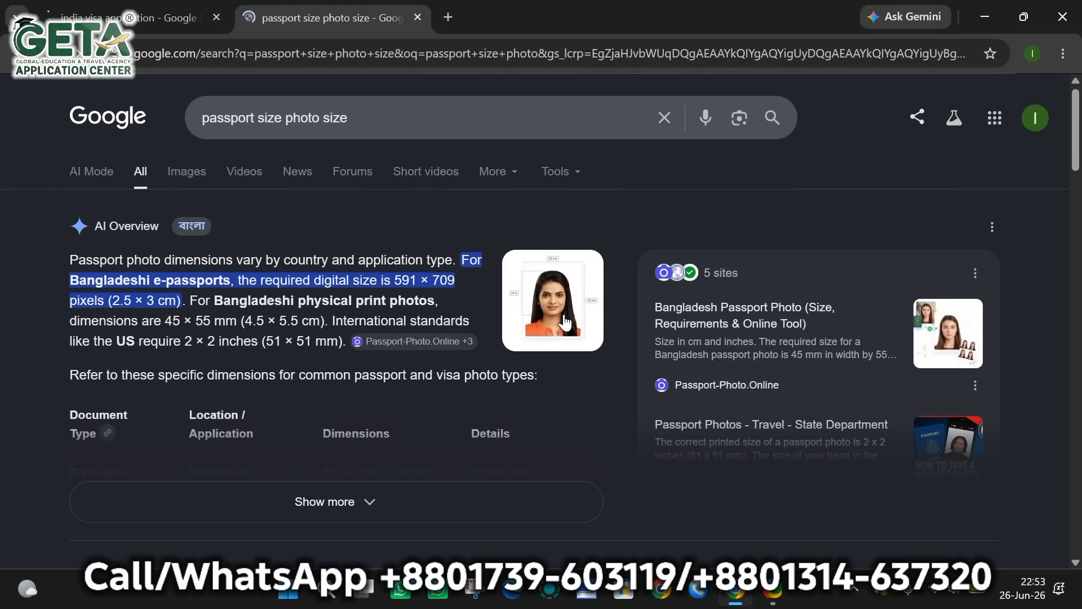
pyautogui.scroll(-10, 550, 332)
pyautogui.scroll(10, 206, 237)
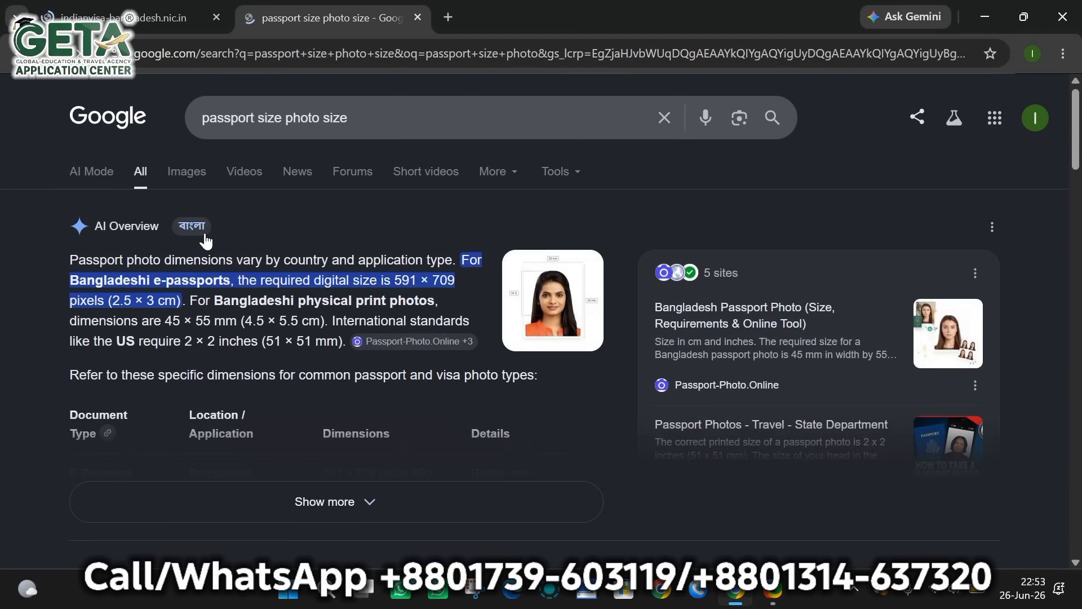
# Save the pink hijab passport photo from Images to the Desktop, then close the tab.
pyautogui.click(184, 173)
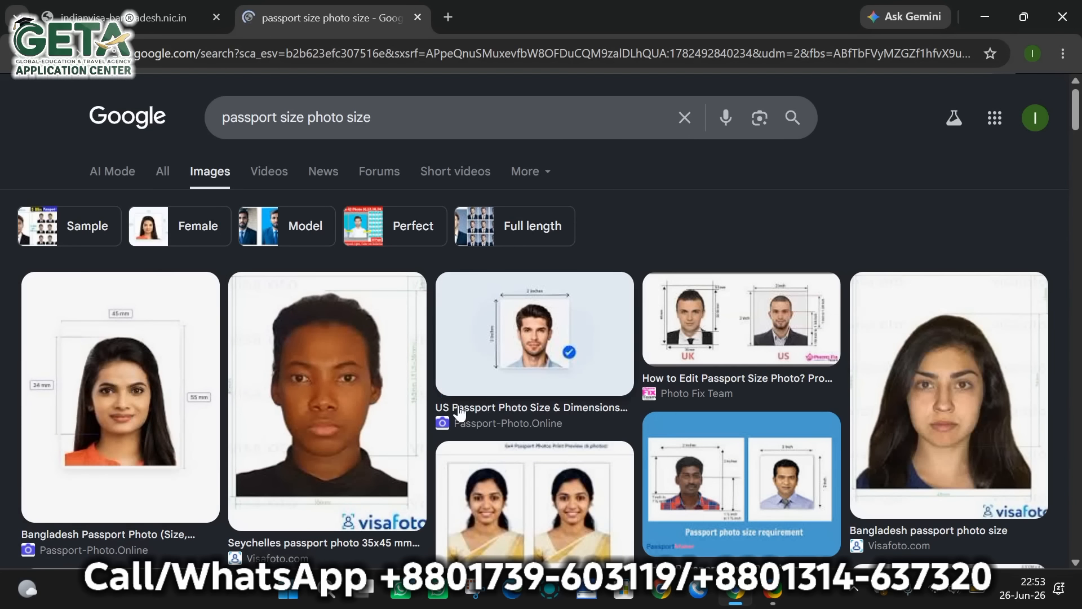
pyautogui.scroll(-7, 888, 445)
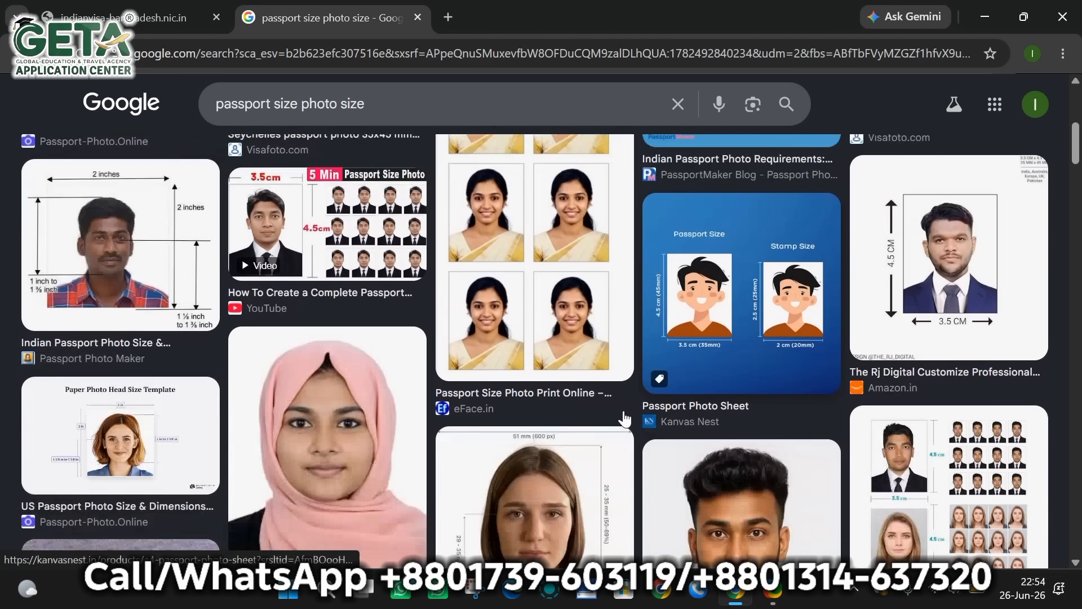
pyautogui.scroll(-3, 624, 420)
pyautogui.click(391, 314)
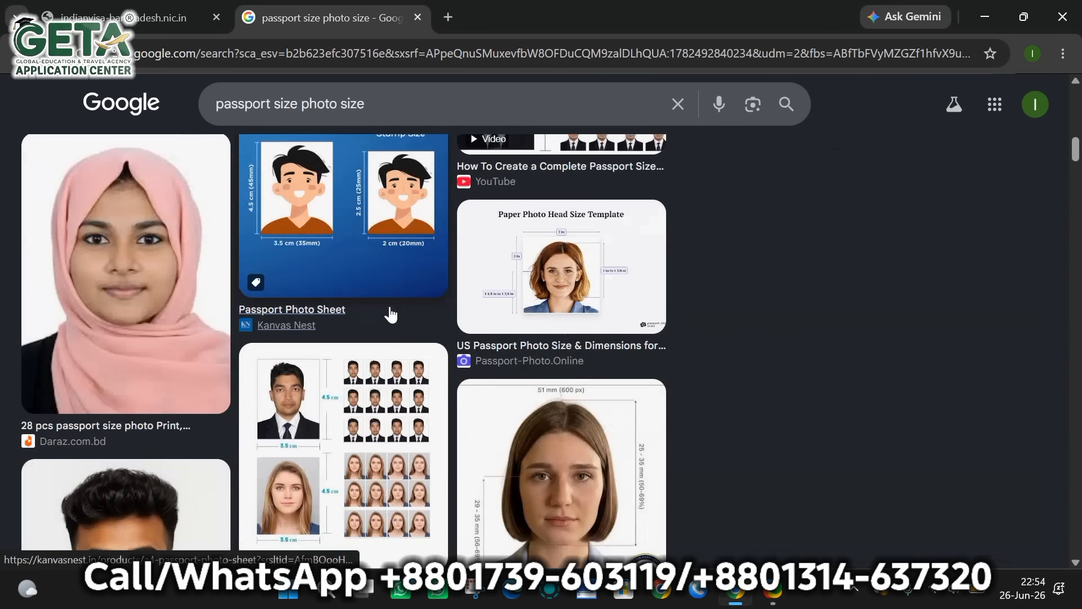
pyautogui.click(121, 278)
pyautogui.rightClick(892, 268)
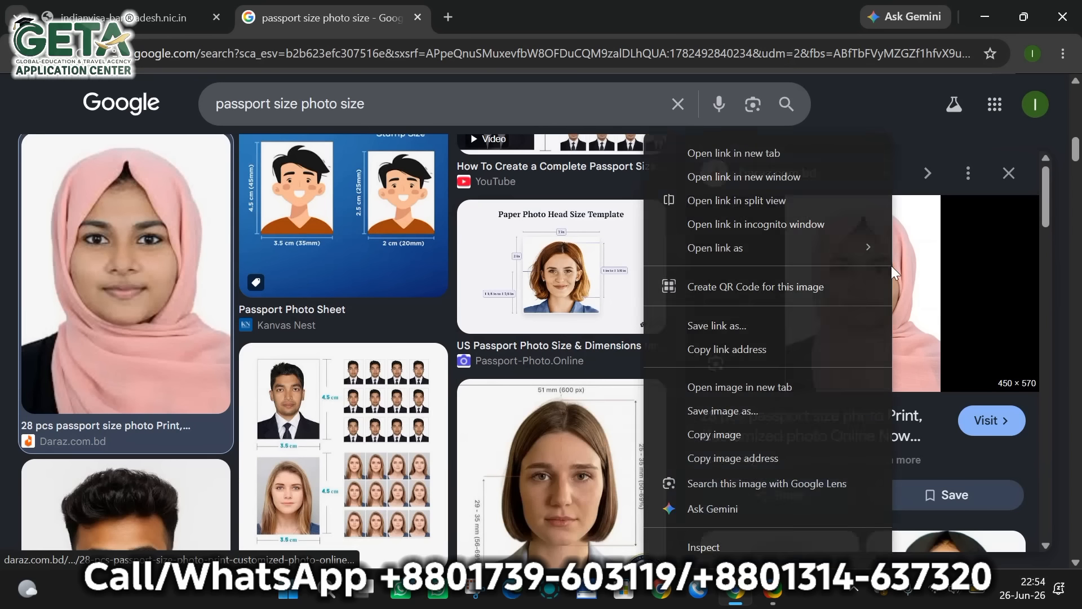
pyautogui.click(718, 414)
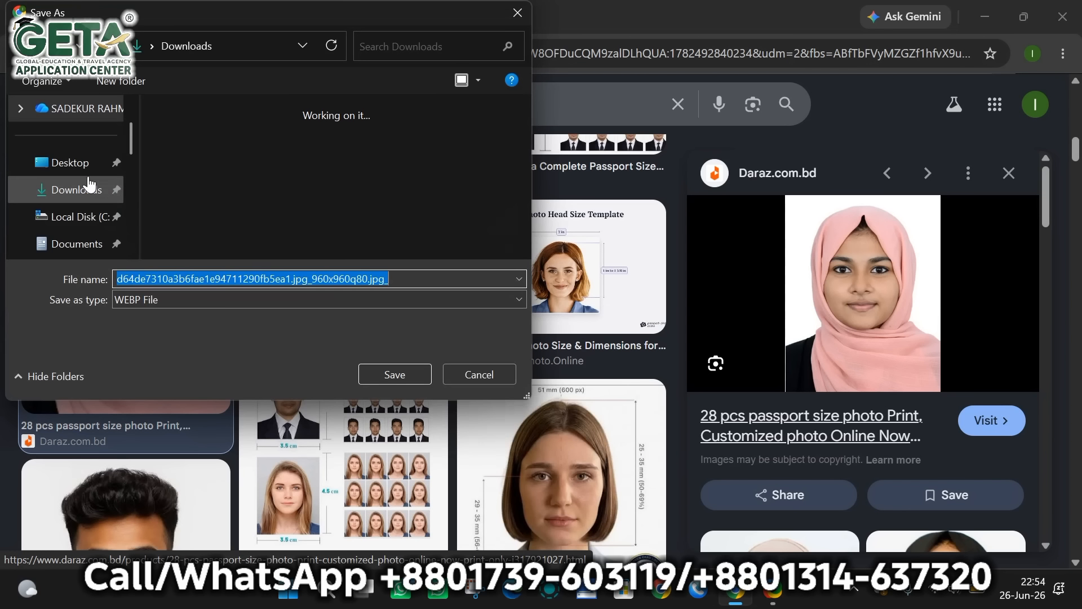
pyautogui.click(70, 162)
pyautogui.click(395, 375)
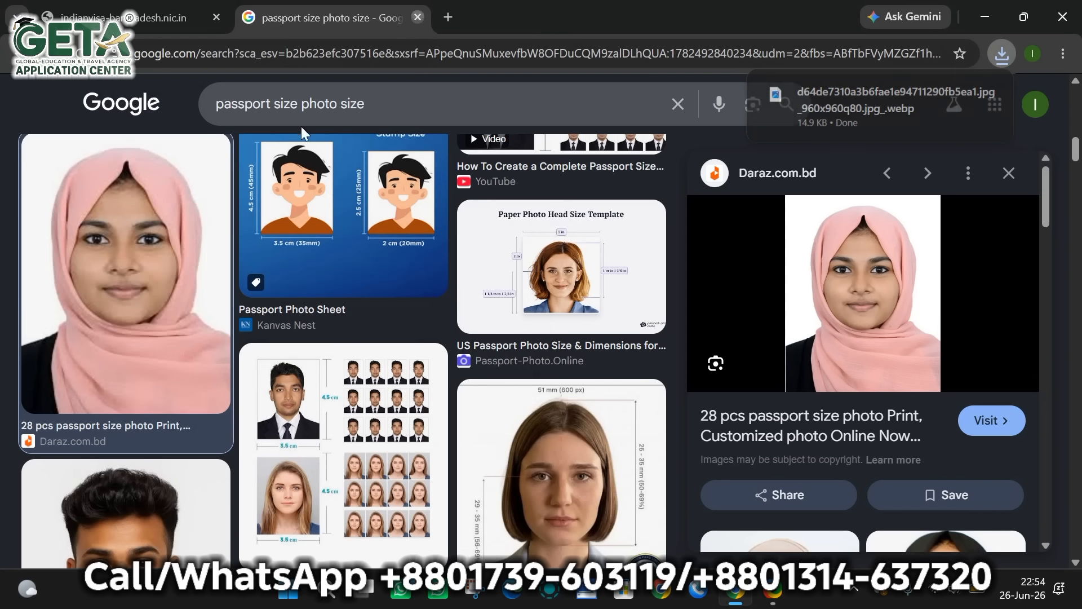
pyautogui.click(417, 18)
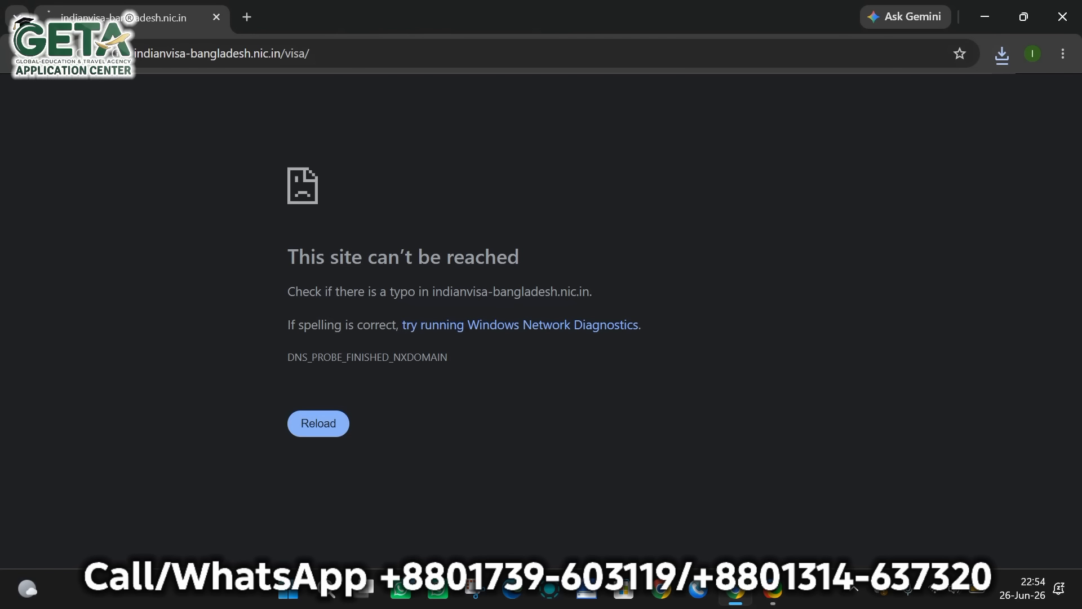
# Move the downloaded photo right on the desktop, rename it 'photo', and restore Chrome.
pyautogui.click(985, 16)
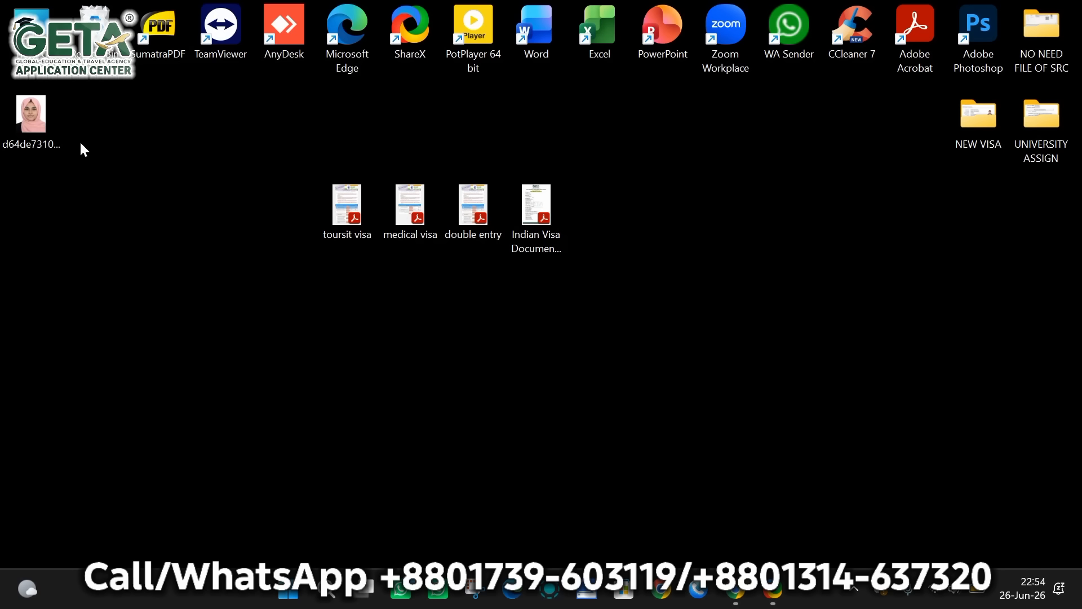
pyautogui.moveTo(31, 116); pyautogui.dragTo(827, 306)
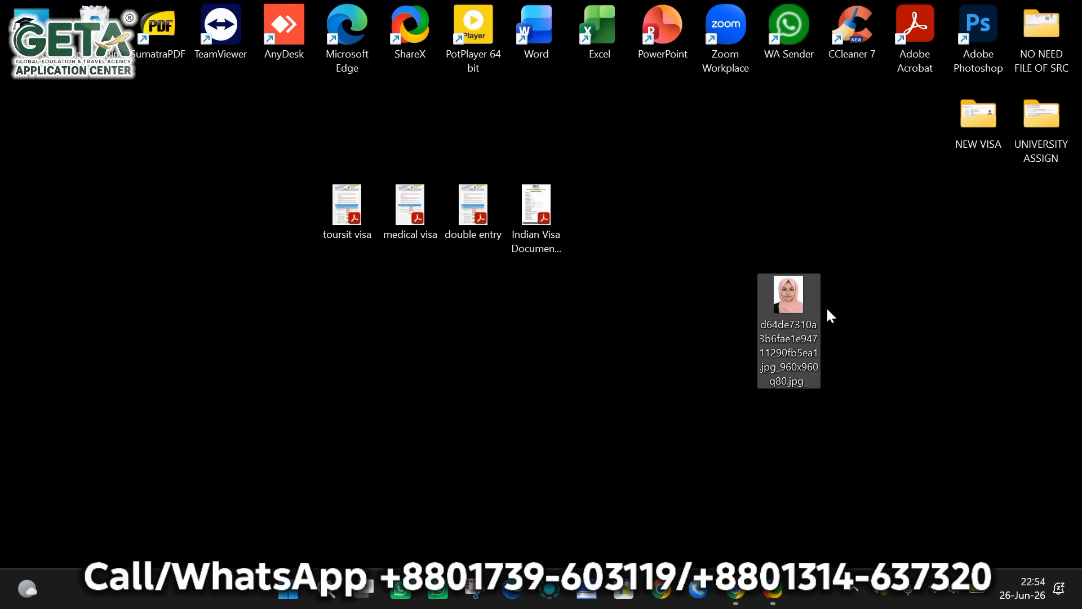
pyautogui.press('F2')
pyautogui.write('2photo')
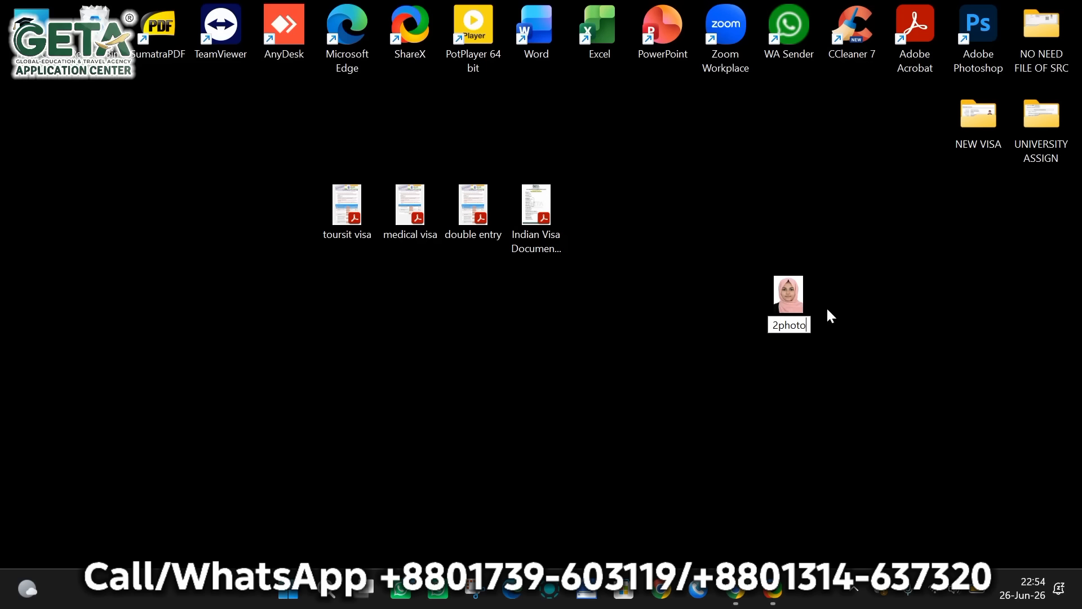
pyautogui.hotkey('ctrl', 'a')
pyautogui.write('phtoo')
pyautogui.press('BackSpace')
pyautogui.press('BackSpace')
pyautogui.press('BackSpace')
pyautogui.write('oto')
pyautogui.press('Return')
pyautogui.click(737, 591)
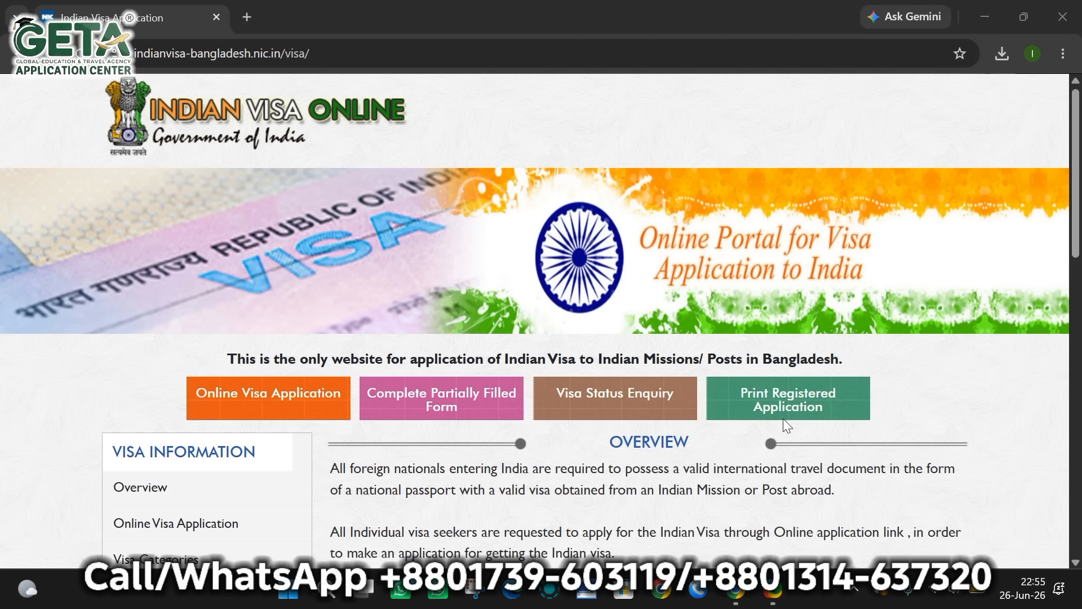
# On the Indian Visa Online home page, choose the orange Online Visa Application button.
pyautogui.scroll(-5, 459, 251)
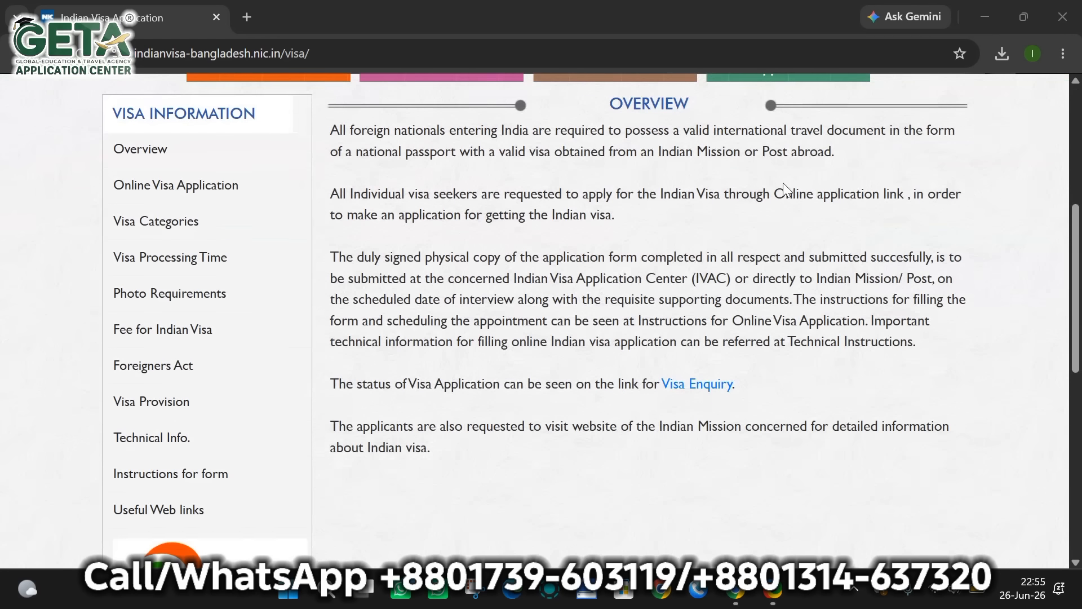
pyautogui.scroll(5, 519, 334)
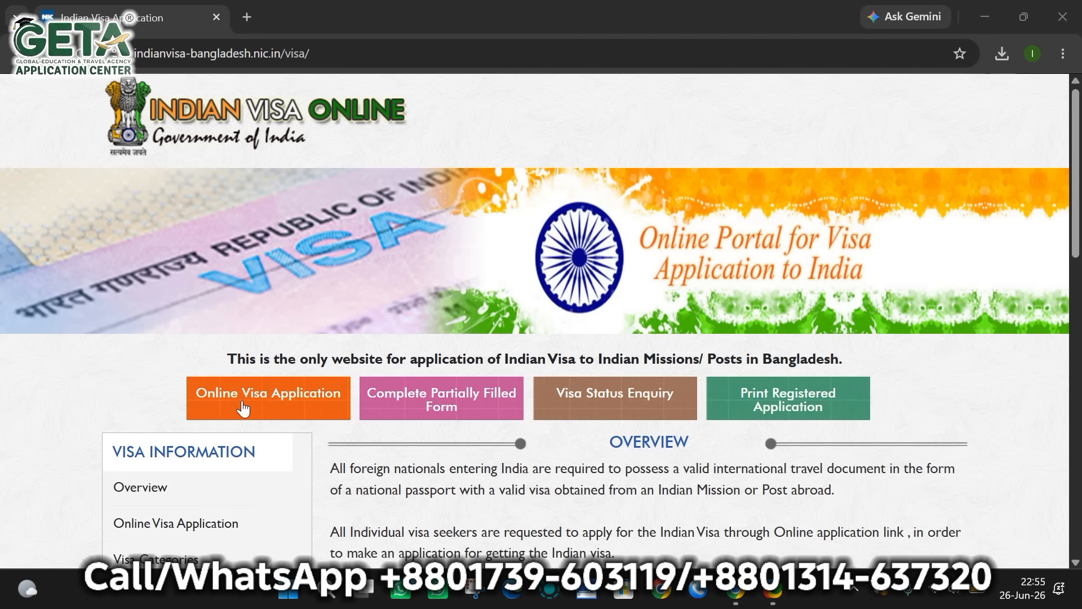
pyautogui.click(289, 396)
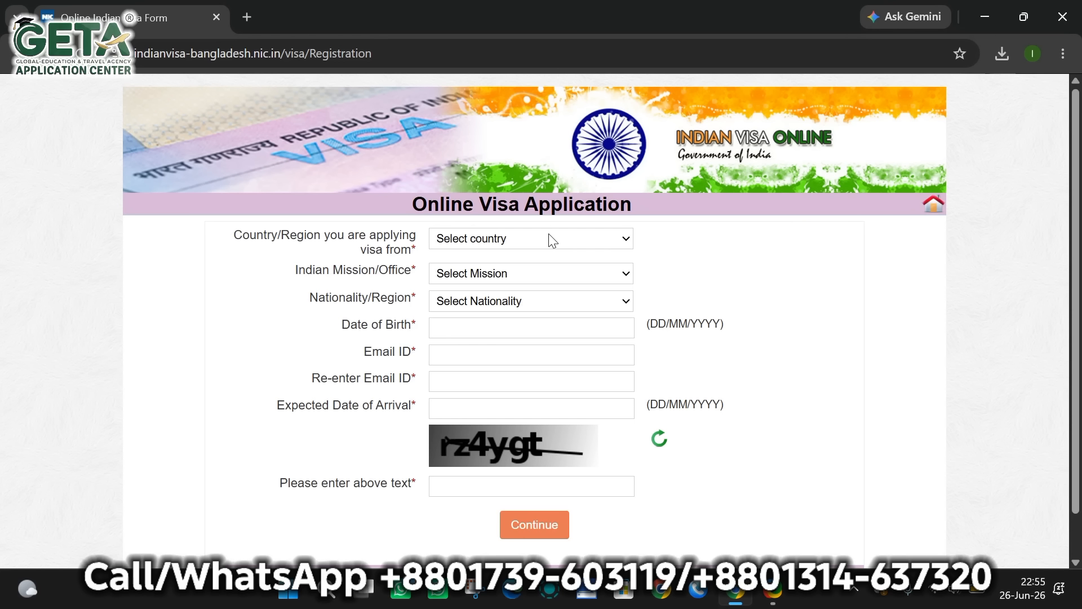
# Choose BANGLADESH as the applying country and BANGLADESH-SYLHET as the Indian mission.
pyautogui.click(472, 242)
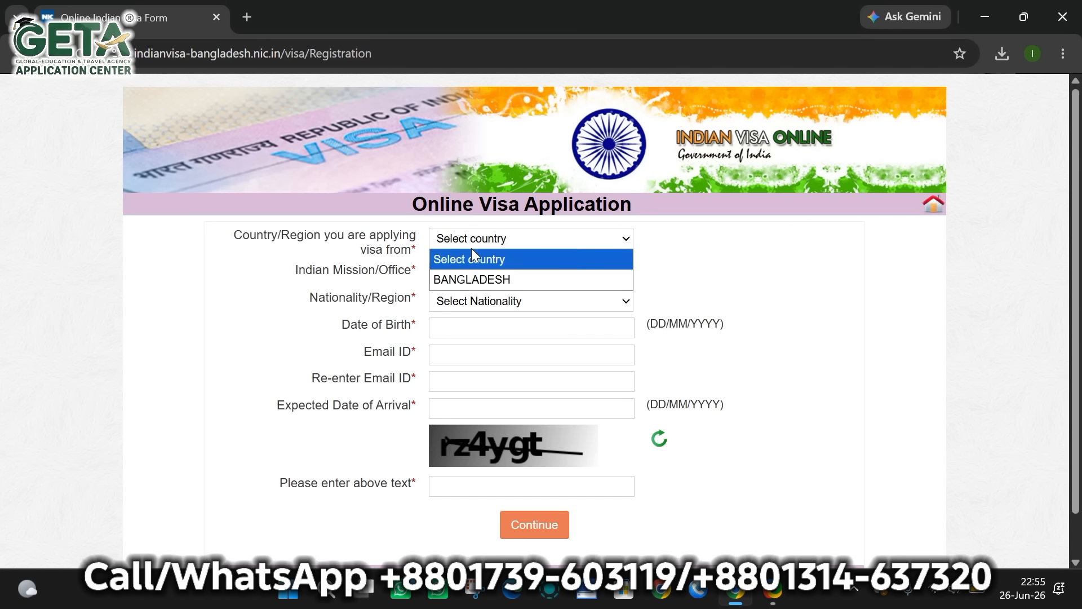
pyautogui.click(485, 278)
pyautogui.click(489, 276)
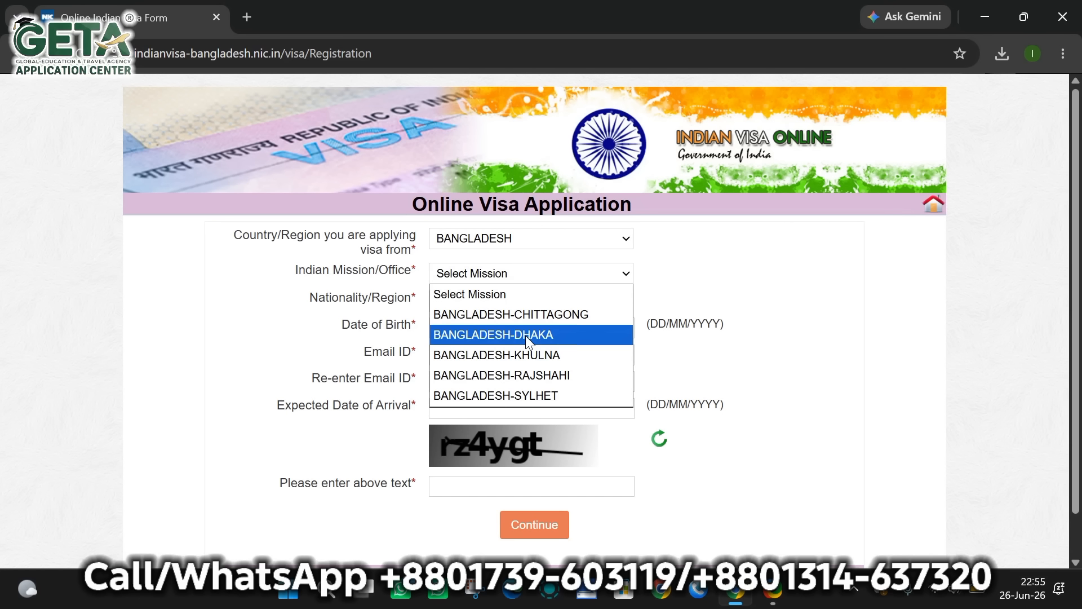
pyautogui.click(533, 395)
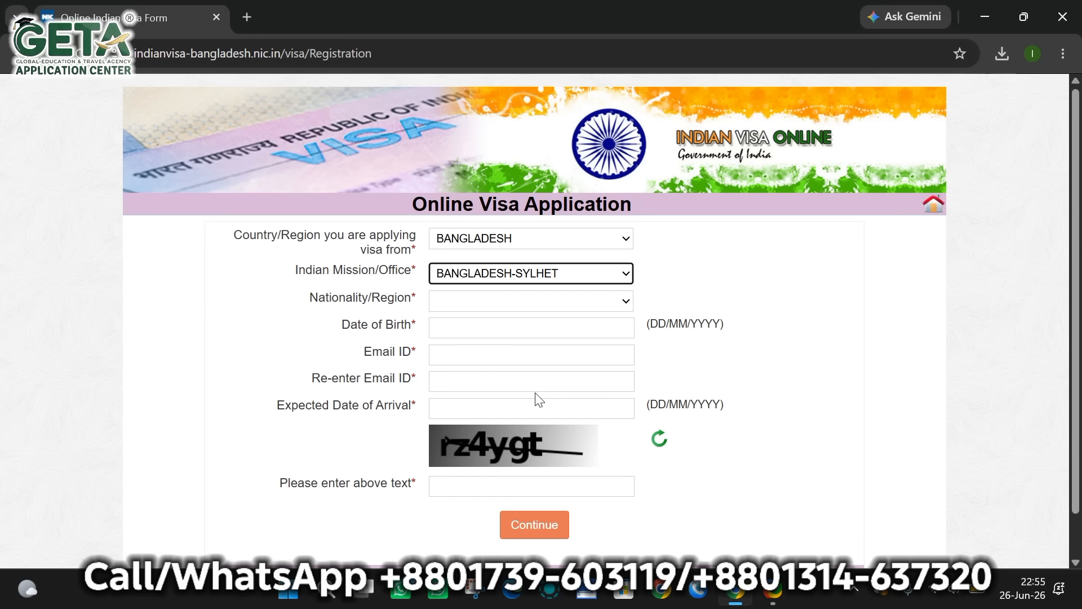
# Pick BANGLADESH from the Nationality/Region list.
pyautogui.click(505, 311)
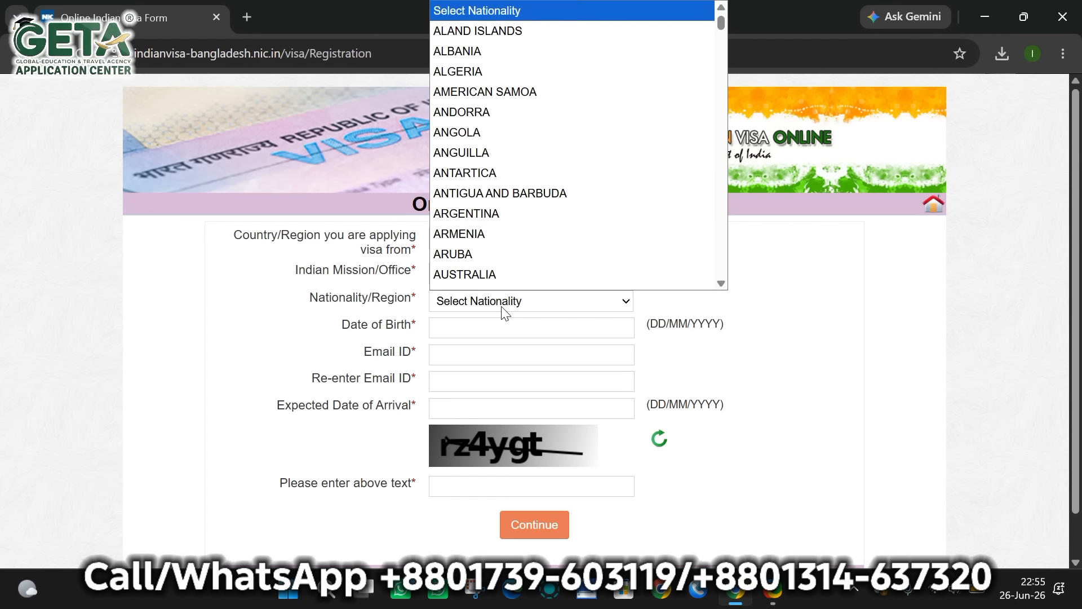
pyautogui.scroll(-10, 500, 254)
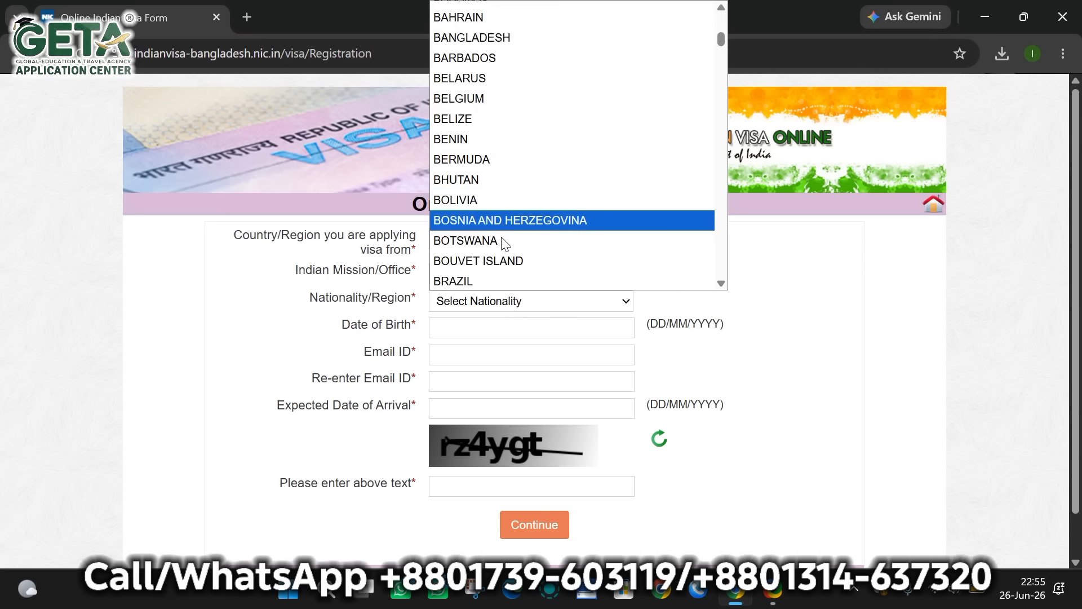
pyautogui.click(572, 359)
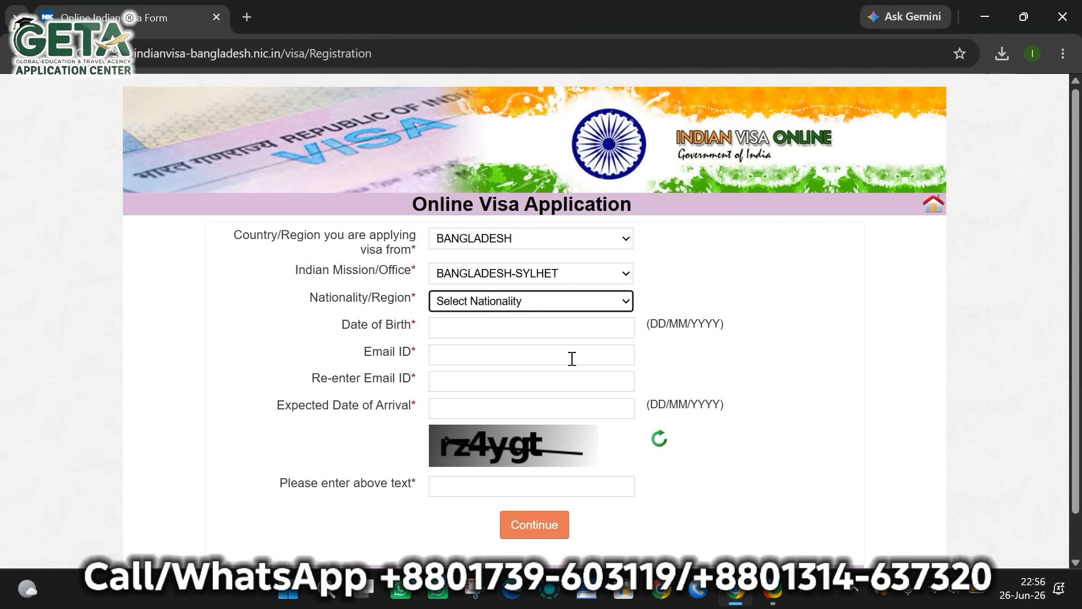
pyautogui.click(514, 305)
pyautogui.scroll(-14, 517, 169)
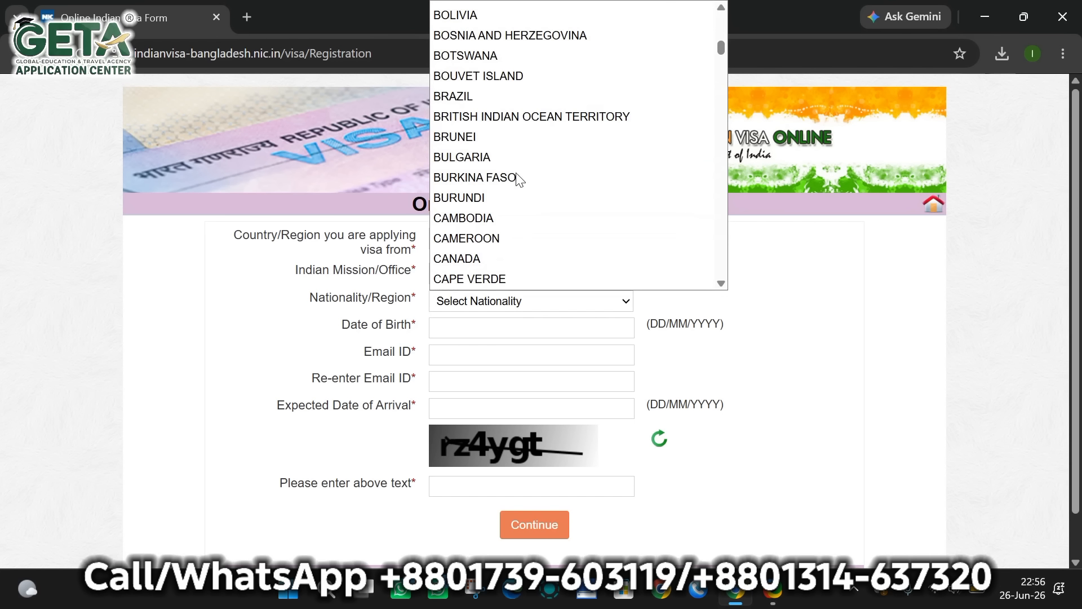
pyautogui.write('bar')
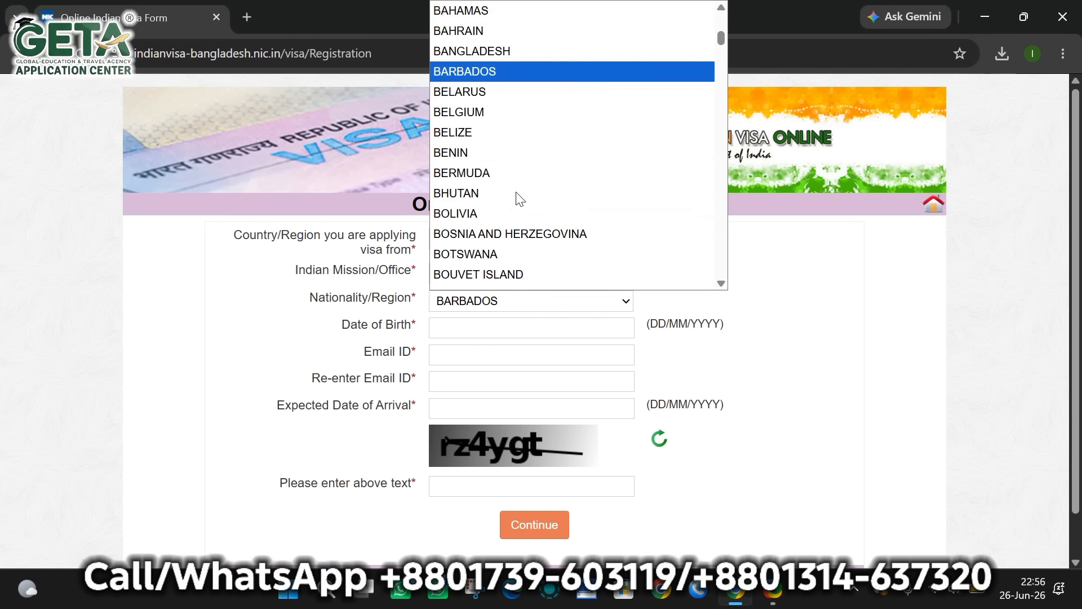
pyautogui.press('Up')
pyautogui.press('Return')
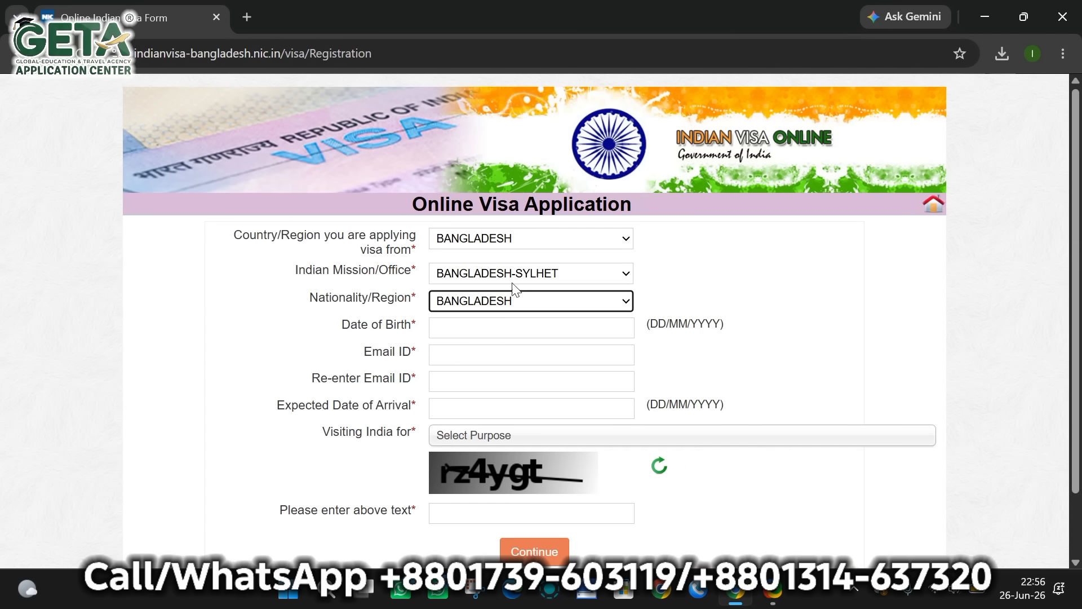
# Set the date of birth to the 12th in the year 1990.
pyautogui.click(452, 334)
pyautogui.click(568, 355)
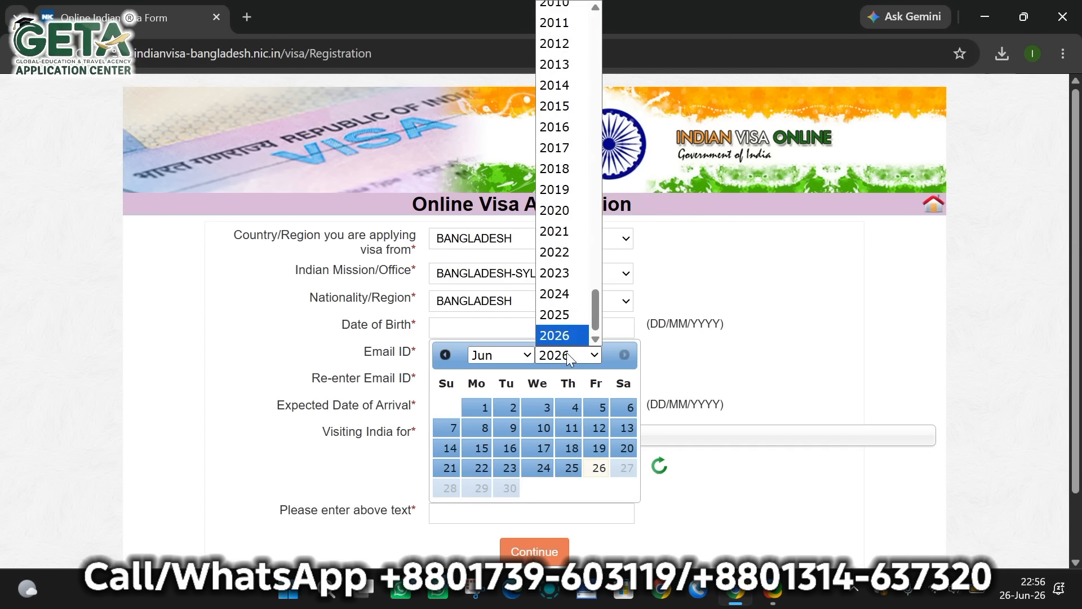
pyautogui.write('1990')
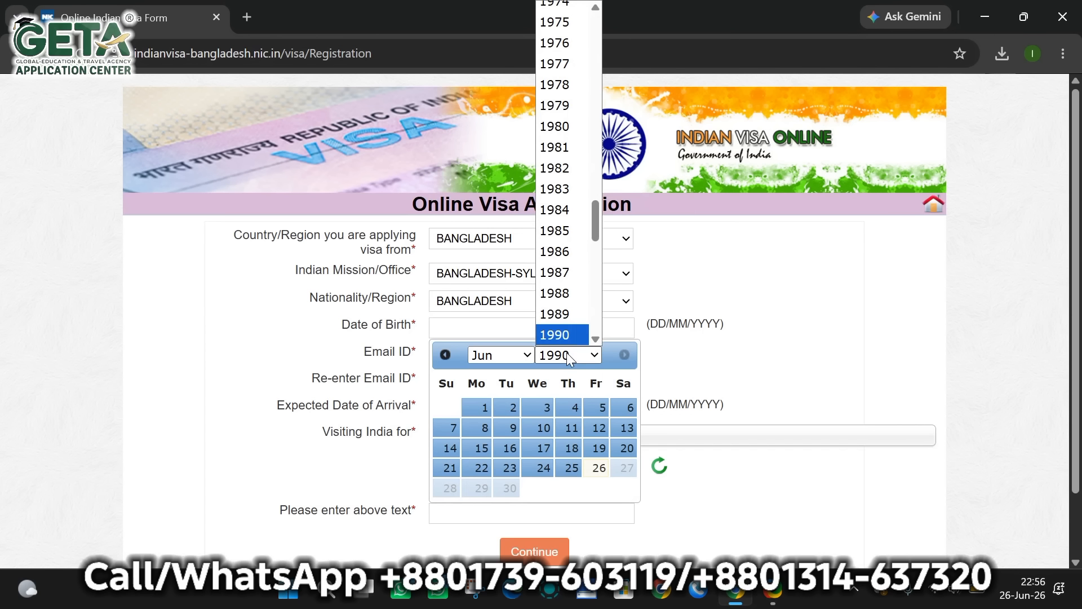
pyautogui.press('Return')
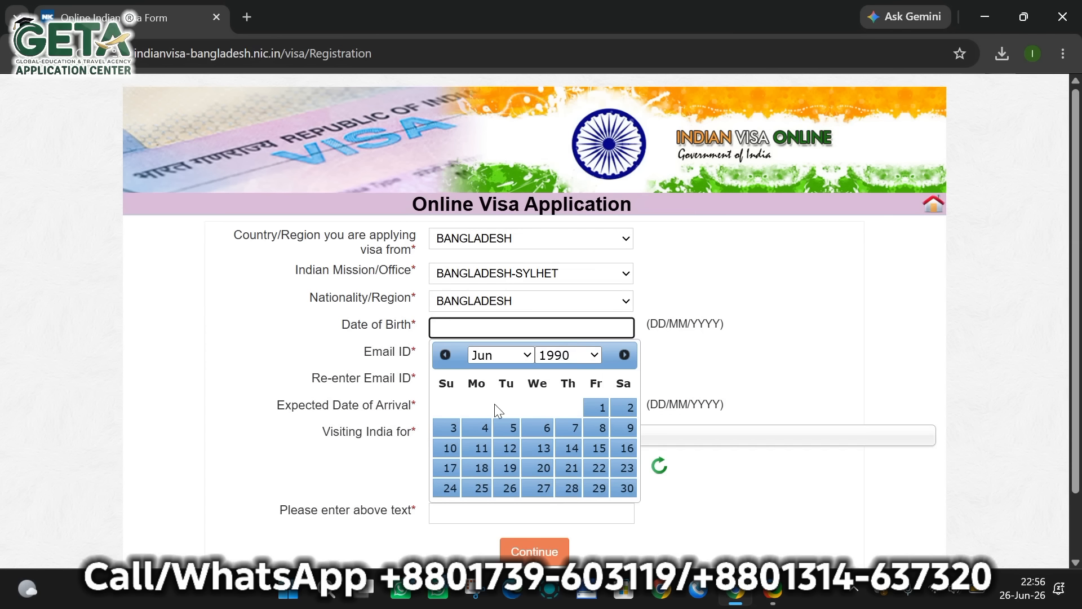
pyautogui.click(509, 450)
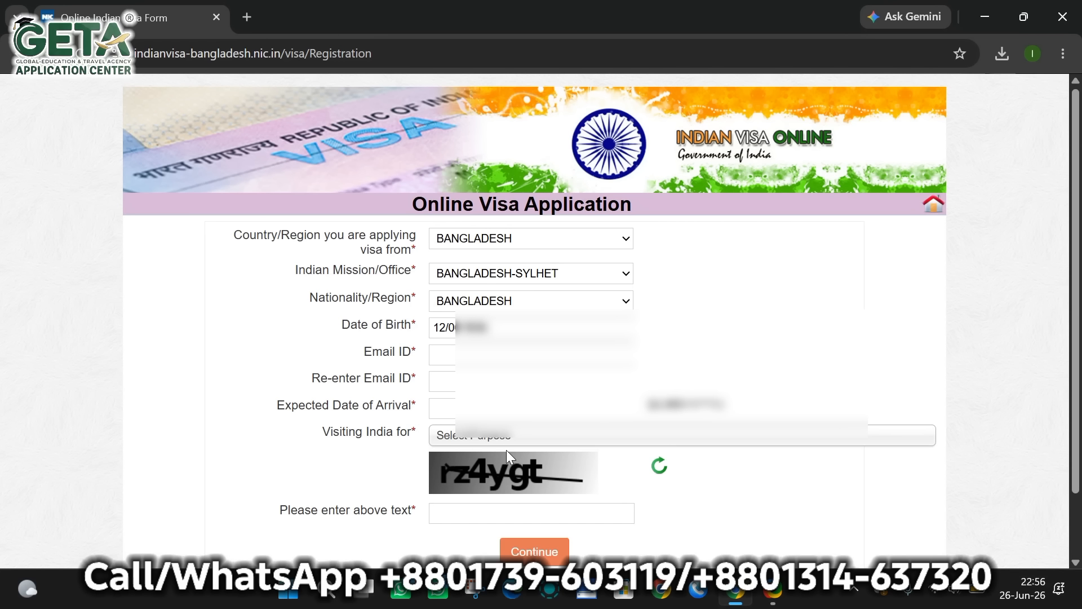
# Enter the applicant's e-mail address in both email fields.
pyautogui.click(502, 356)
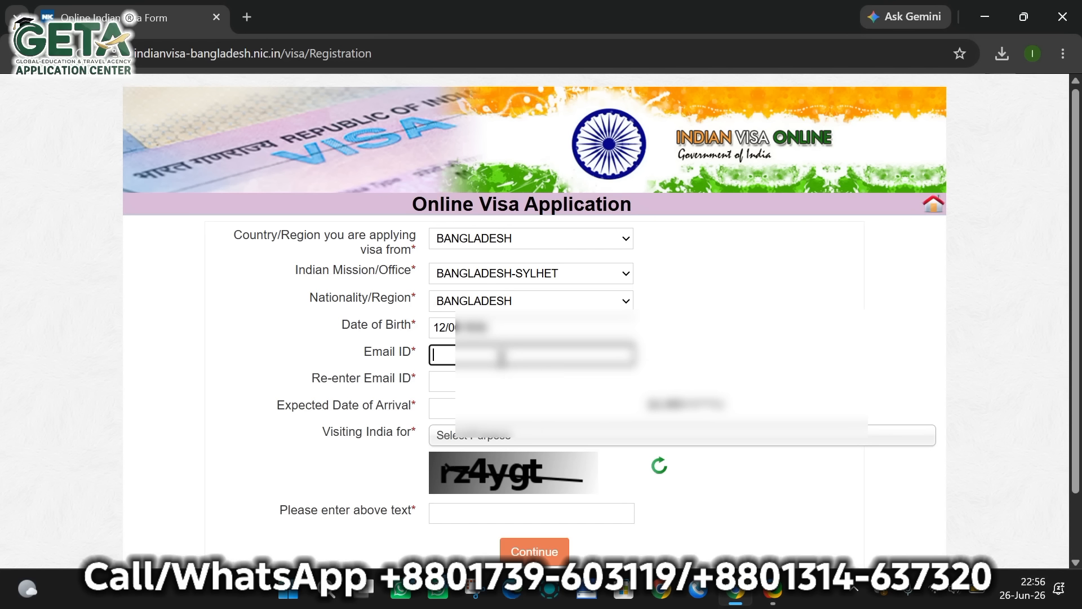
pyautogui.press('Tab')
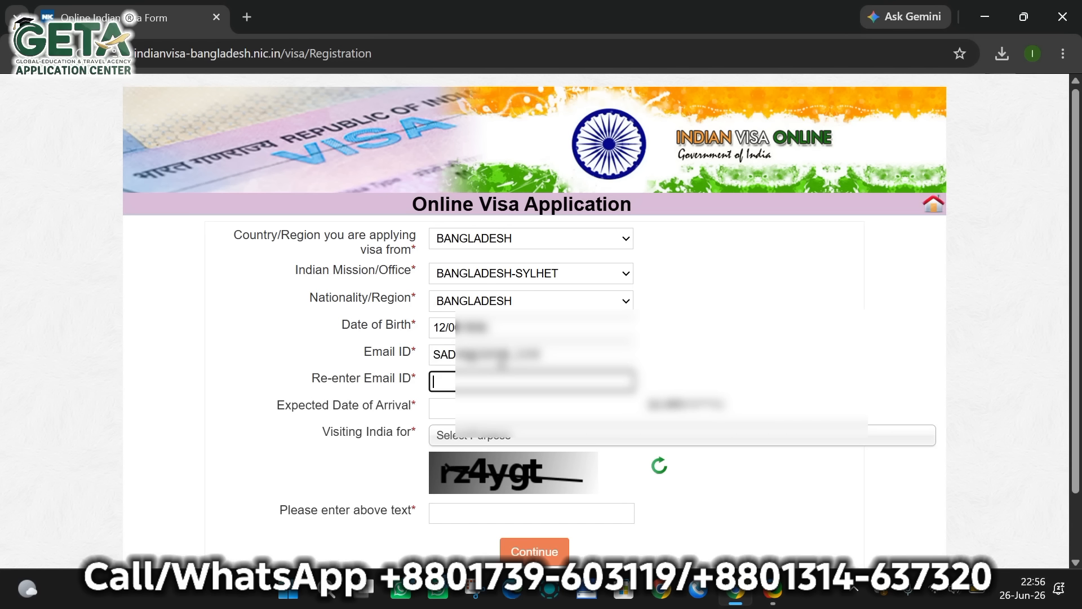
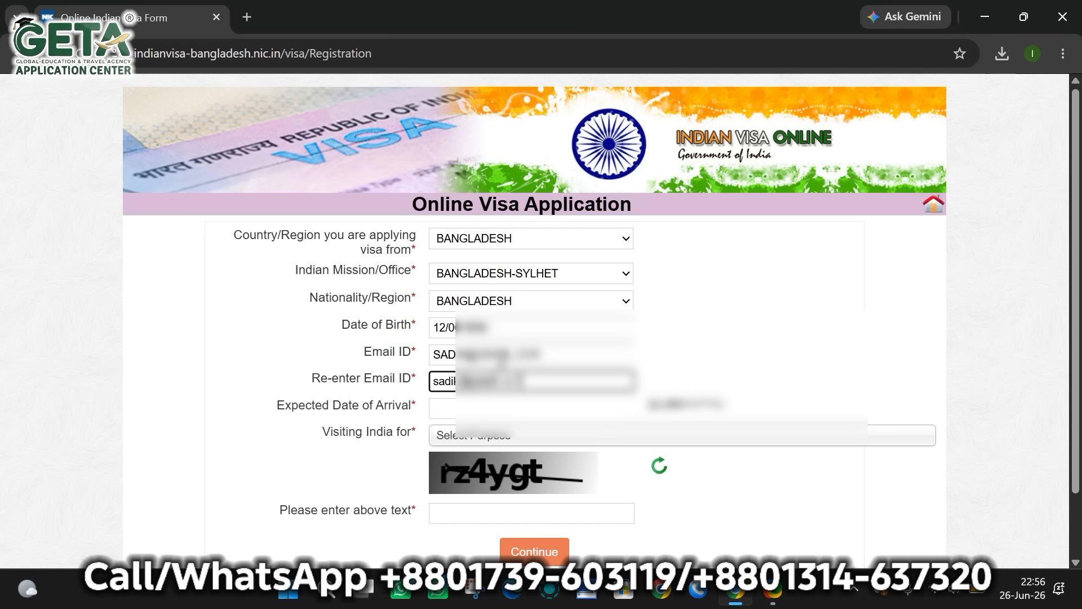
pyautogui.press('Tab')
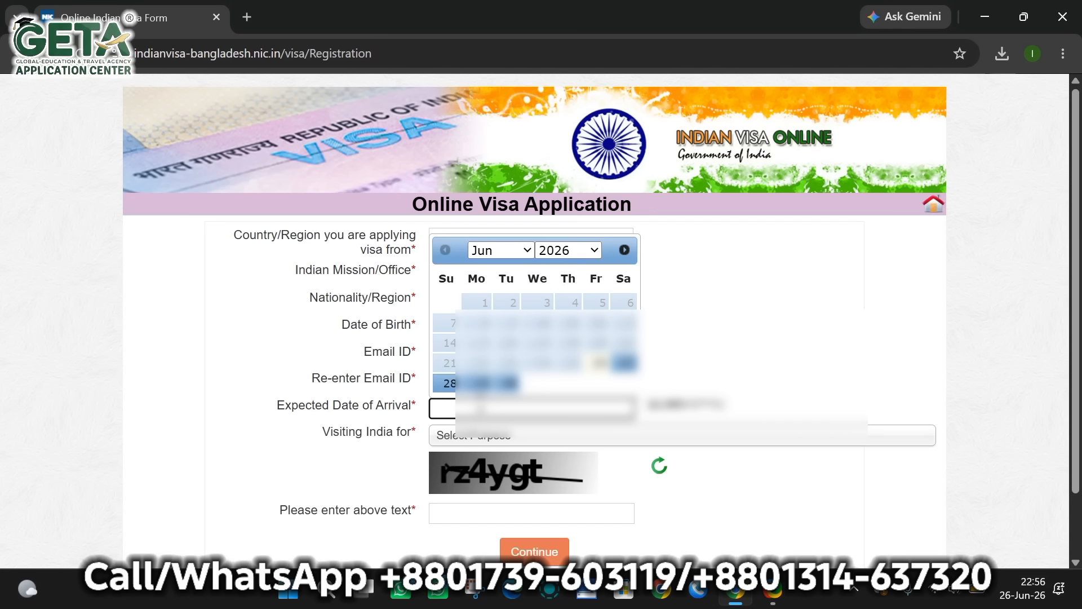
# Set the expected date of arrival to 16 July 2026.
pyautogui.click(516, 250)
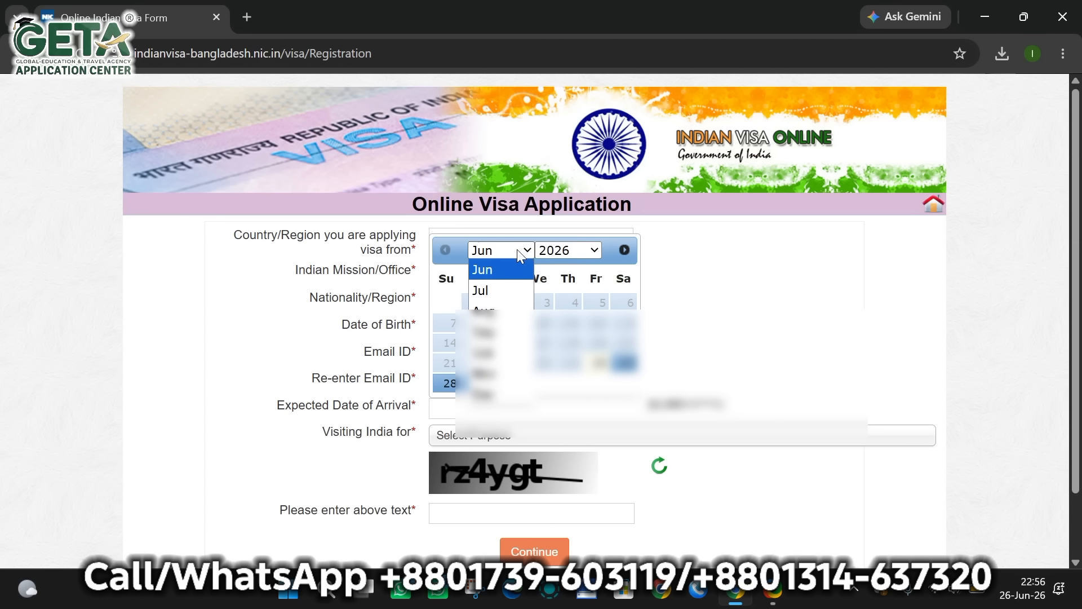
pyautogui.click(510, 287)
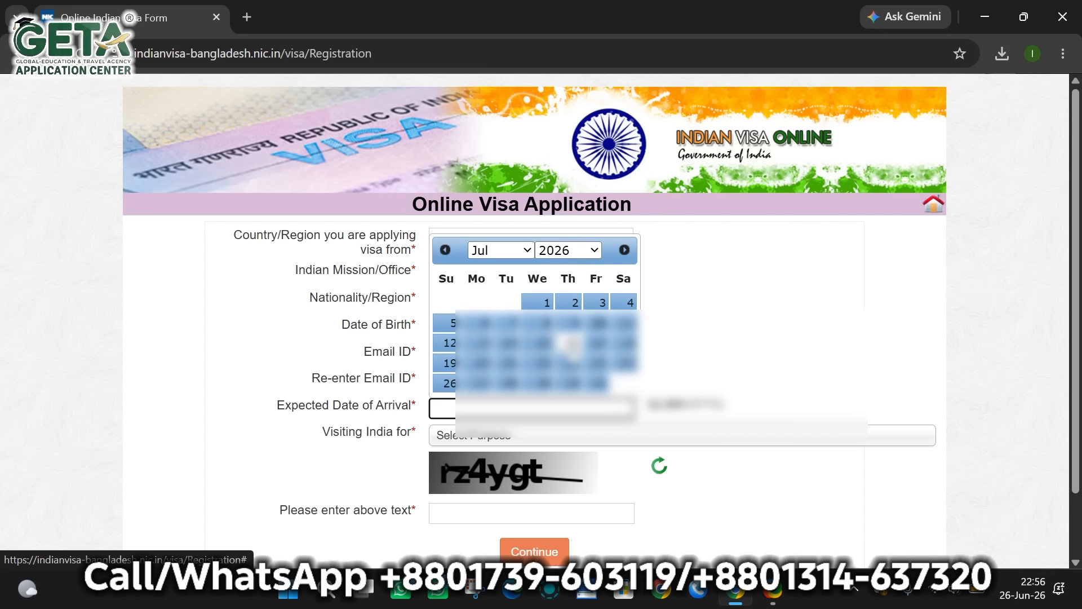
pyautogui.click(570, 343)
pyautogui.scroll(-1, 768, 362)
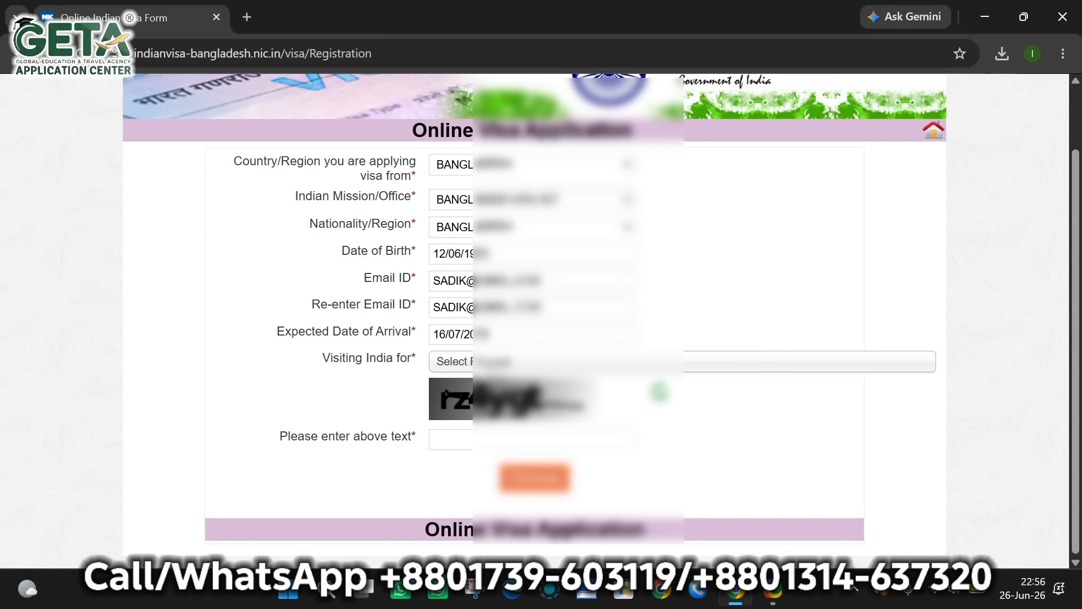
pyautogui.moveTo(322, 357); pyautogui.dragTo(409, 358)
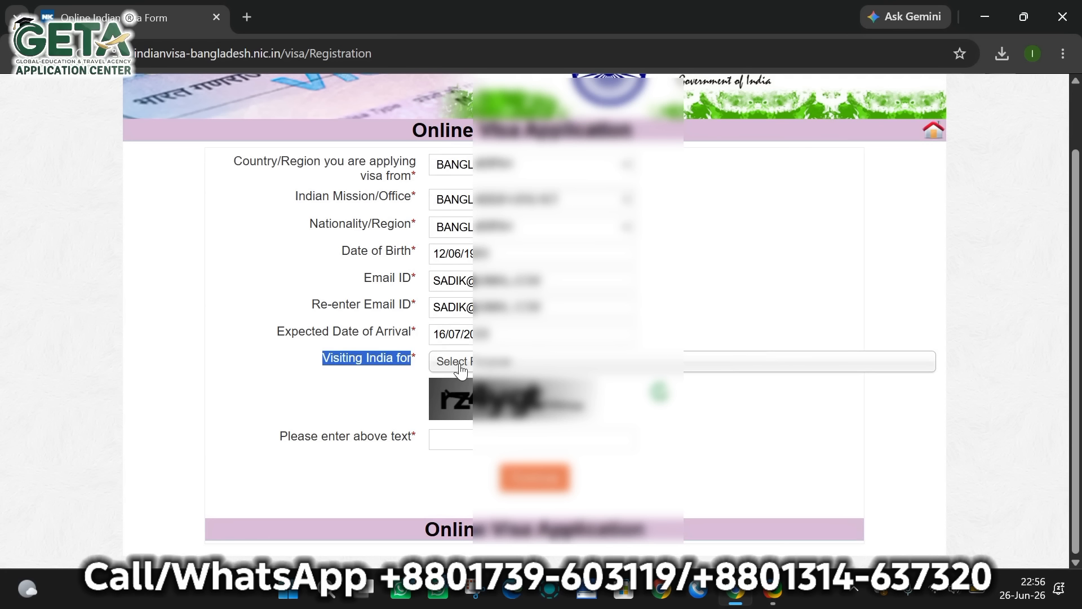
# Search the Visiting India for list with 'tou' and select TOURIST VISA (T1).
pyautogui.click(460, 370)
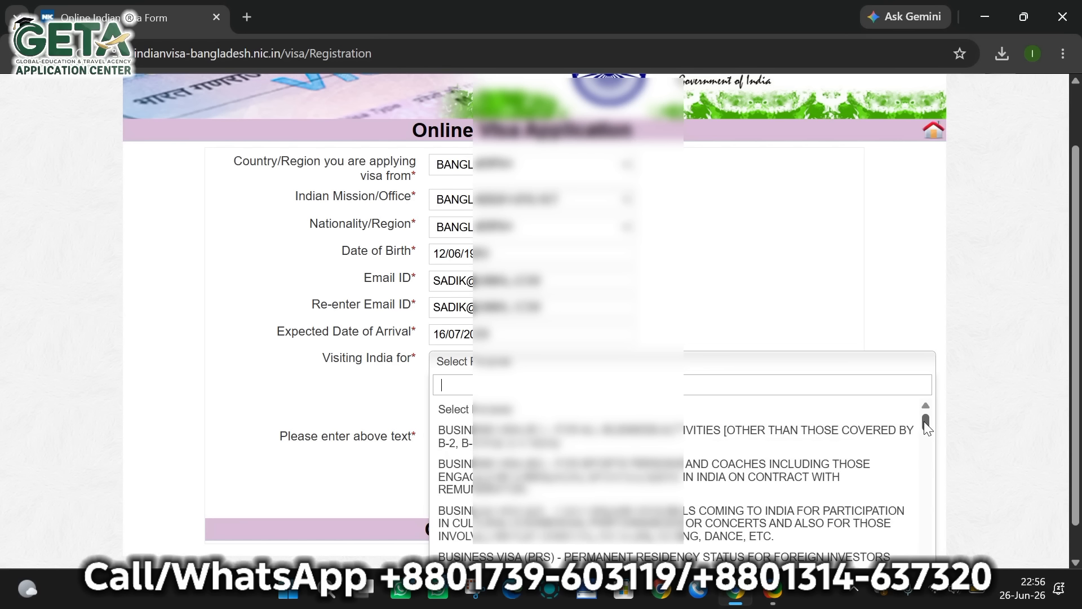
pyautogui.moveTo(924, 421); pyautogui.dragTo(924, 532)
pyautogui.scroll(-3, 747, 494)
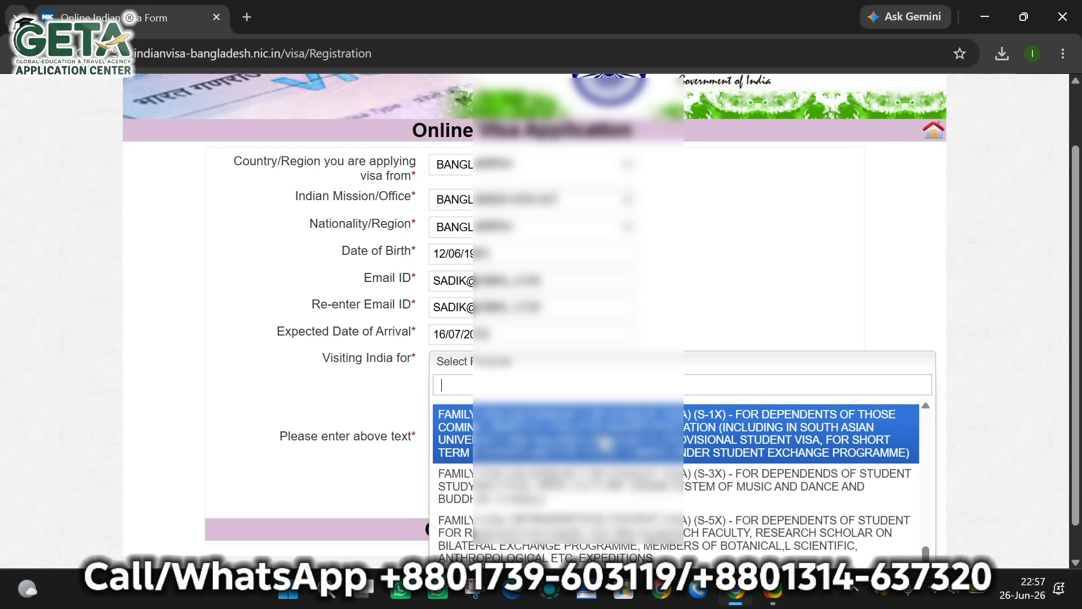
pyautogui.write('rou')
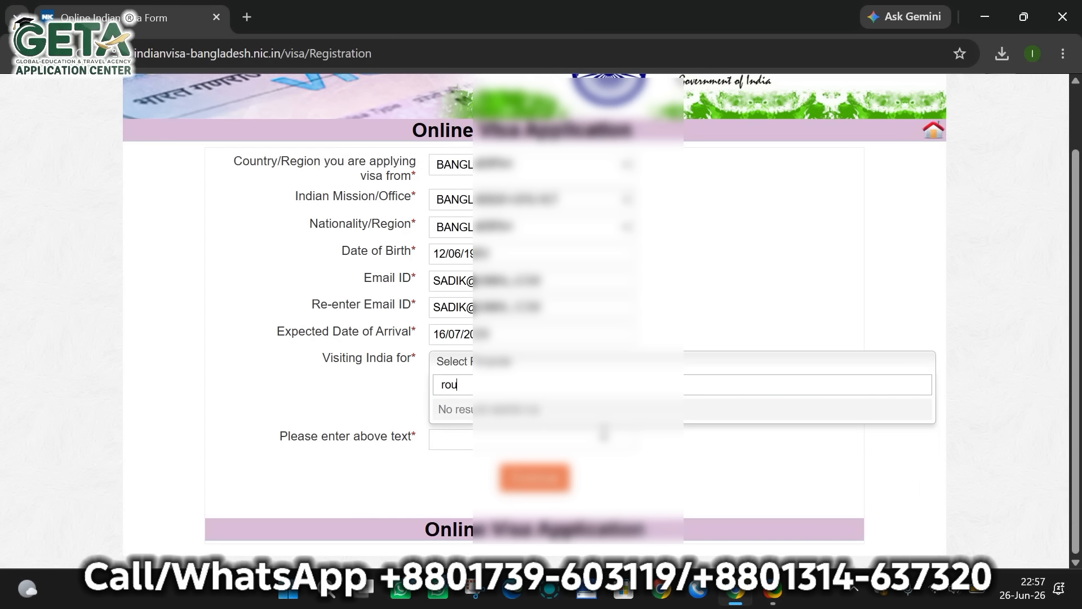
pyautogui.press('BackSpace')
pyautogui.press('BackSpace')
pyautogui.press('BackSpace')
pyautogui.write('tou')
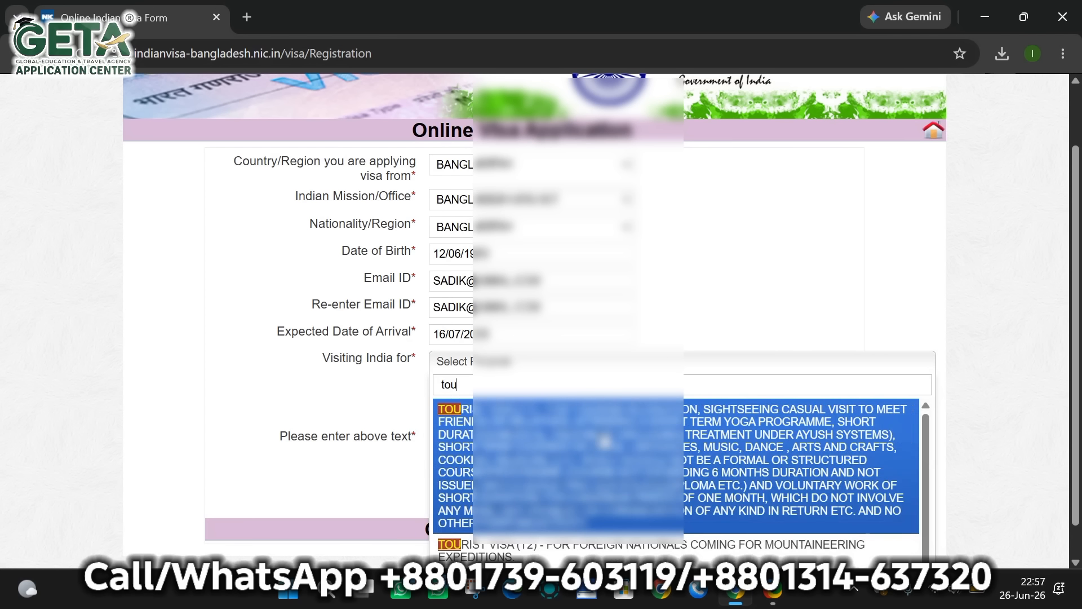
pyautogui.click(629, 486)
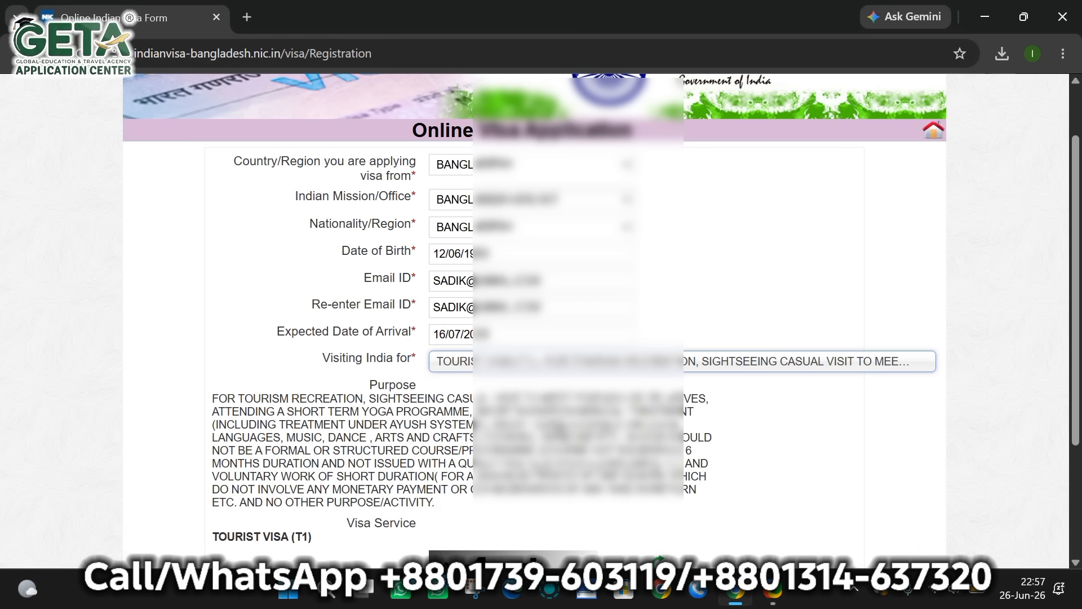
pyautogui.scroll(-3, 502, 384)
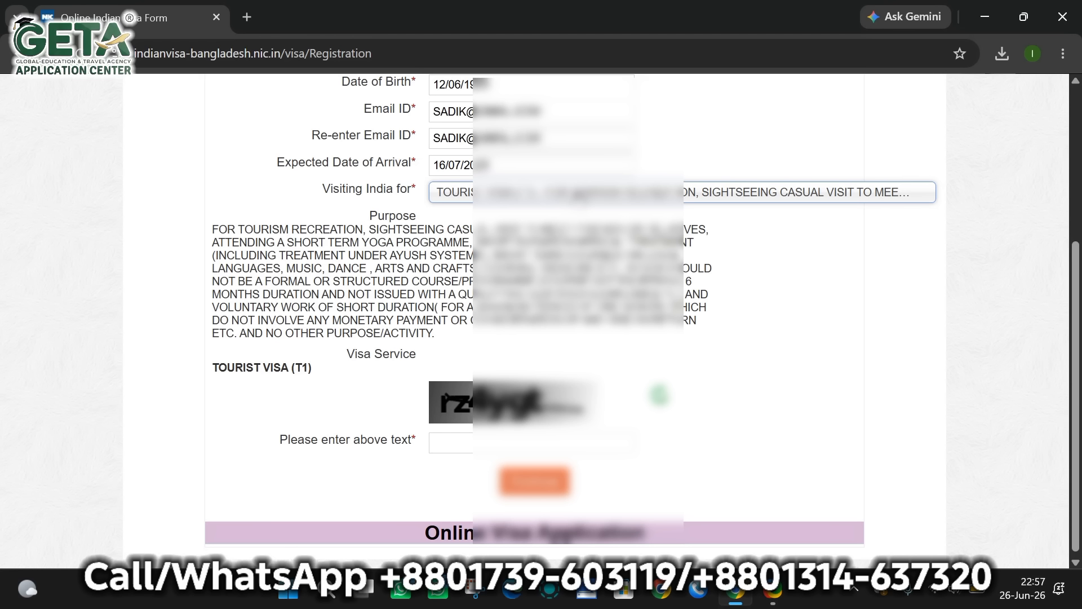
# Enter the captcha characters, correct the typo, and submit with Continue.
pyautogui.click(470, 439)
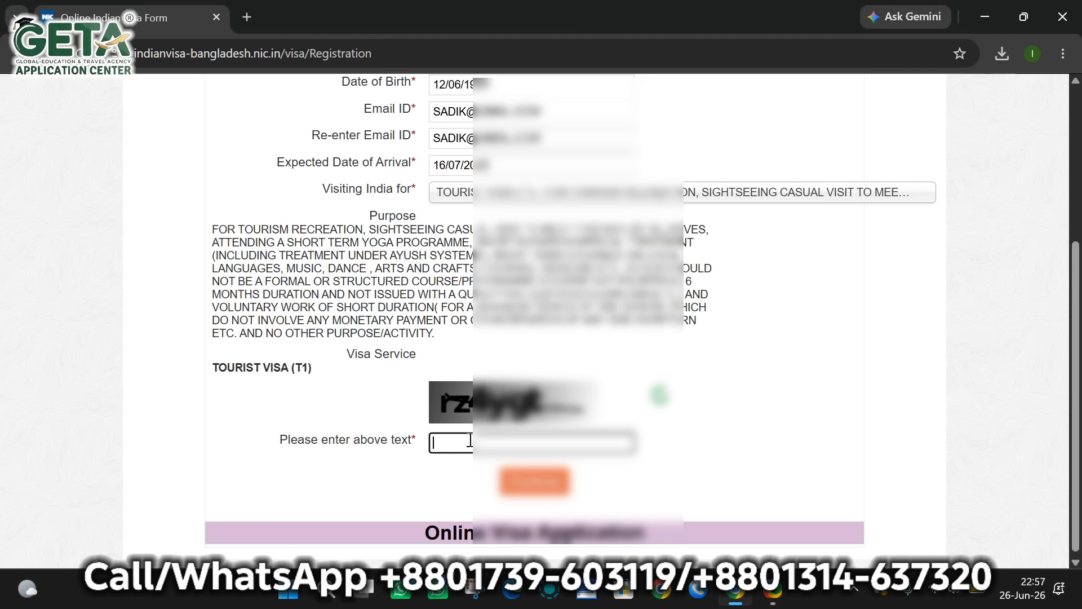
pyautogui.write('rz4yyg')
pyautogui.press('BackSpace')
pyautogui.press('BackSpace')
pyautogui.write('gt')
pyautogui.click(528, 491)
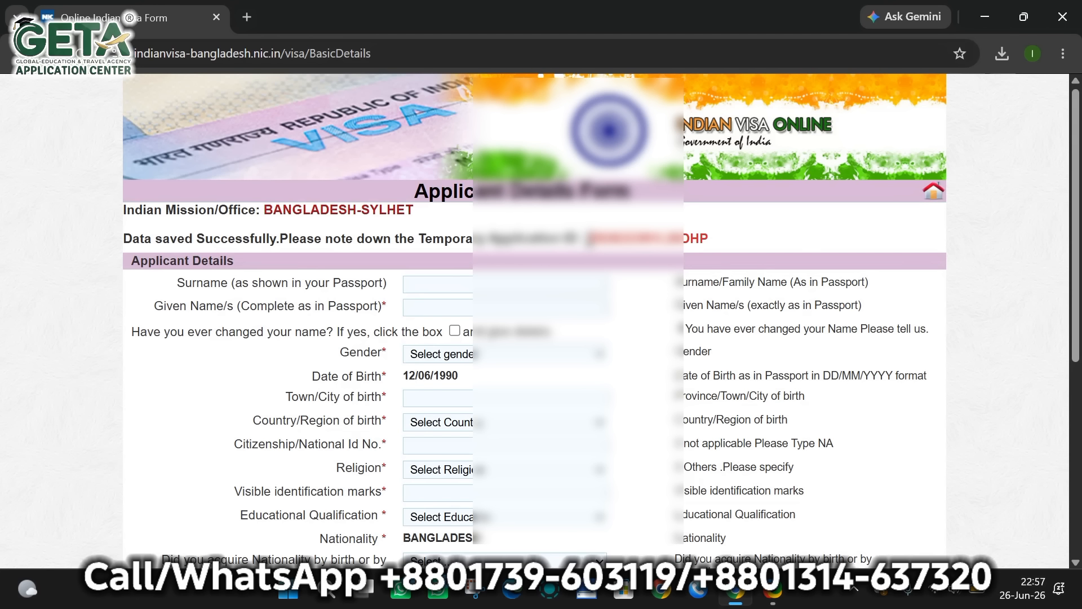
# Snip the Temporary Application ID area with Win+Shift+S, then bring up WhatsApp.
pyautogui.moveTo(590, 240); pyautogui.dragTo(708, 236)
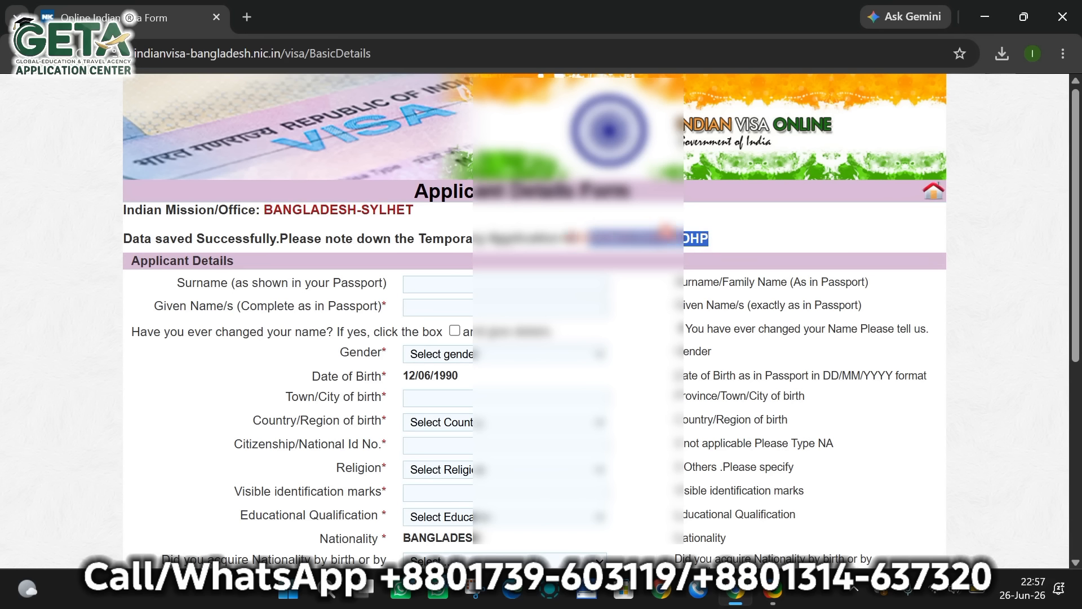
pyautogui.click(717, 243)
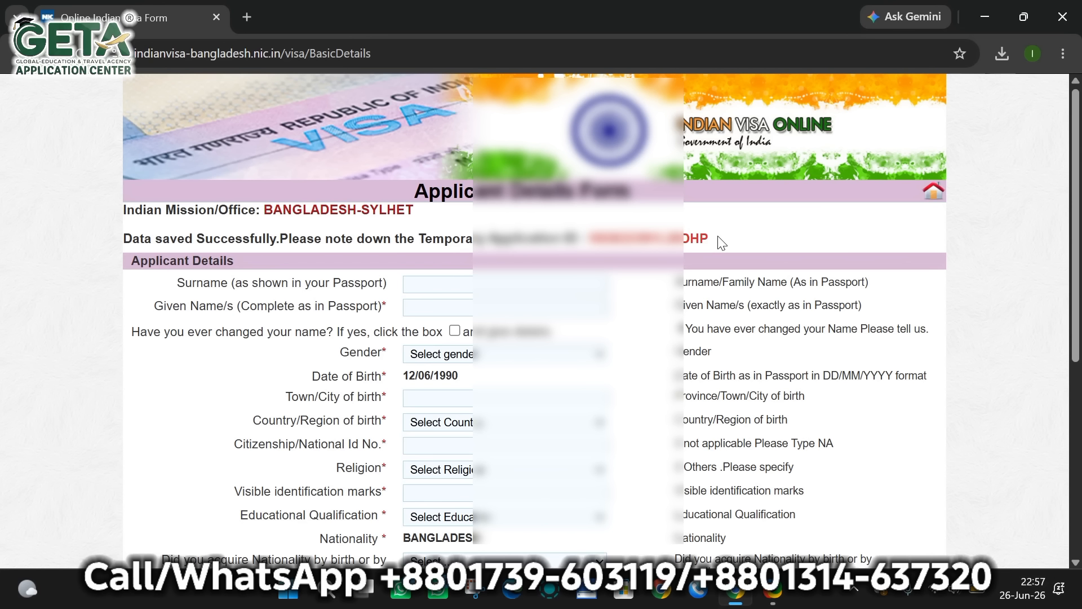
pyautogui.press('super+shift+s')
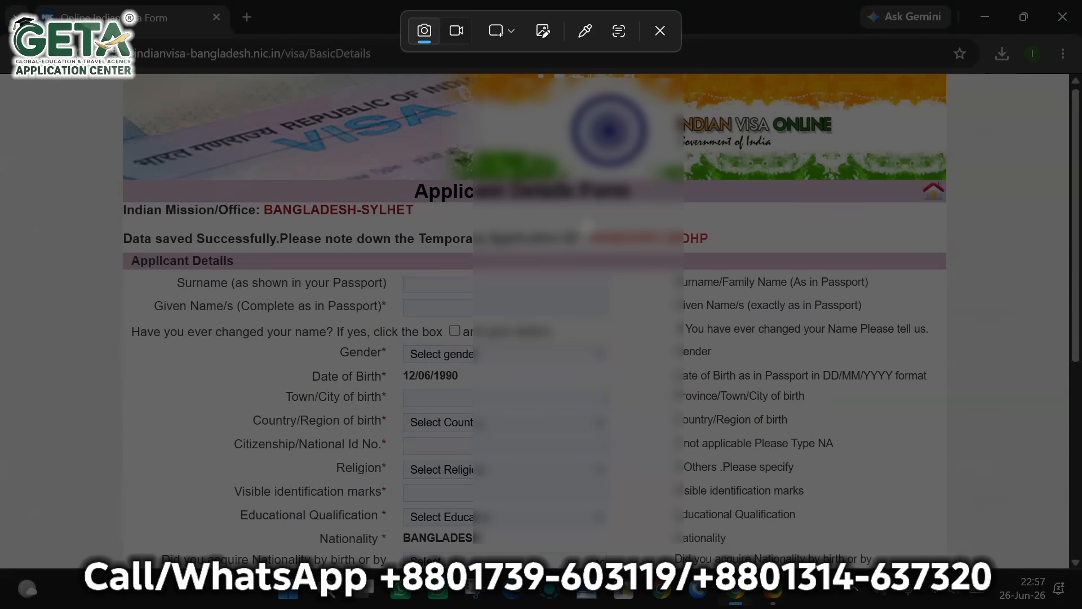
pyautogui.moveTo(585, 225); pyautogui.dragTo(722, 247)
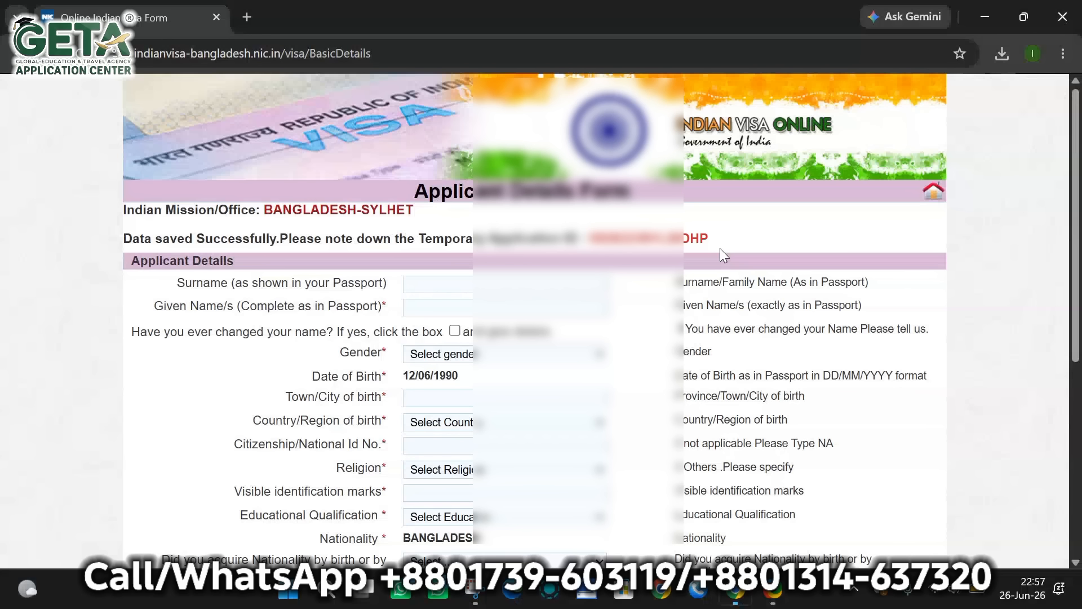
pyautogui.click(444, 592)
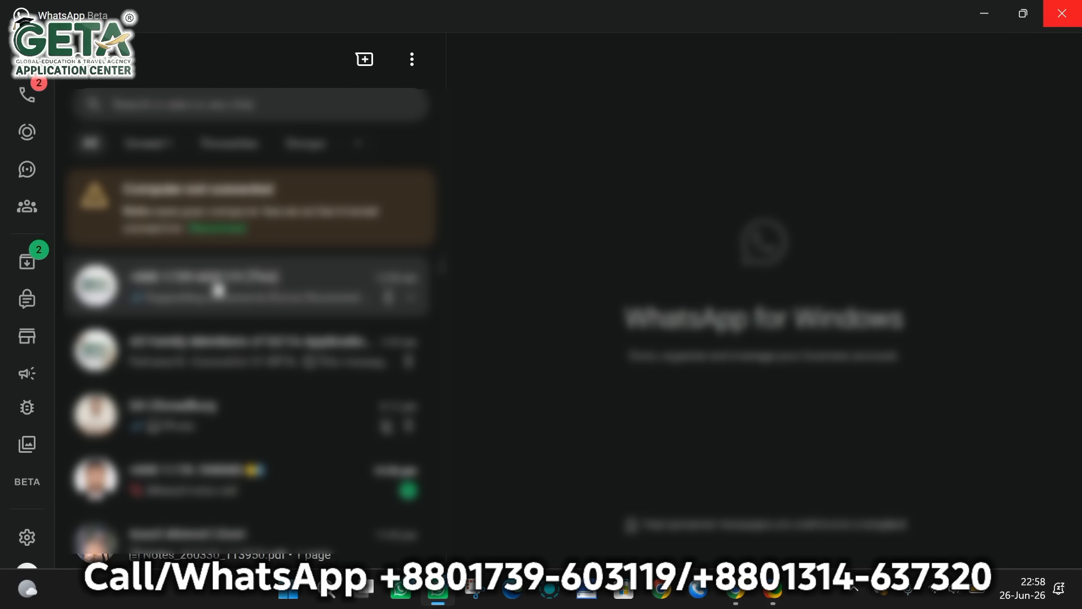
# Paste and send the application ID snip in the 'You' chat, then minimize WhatsApp.
pyautogui.click(218, 289)
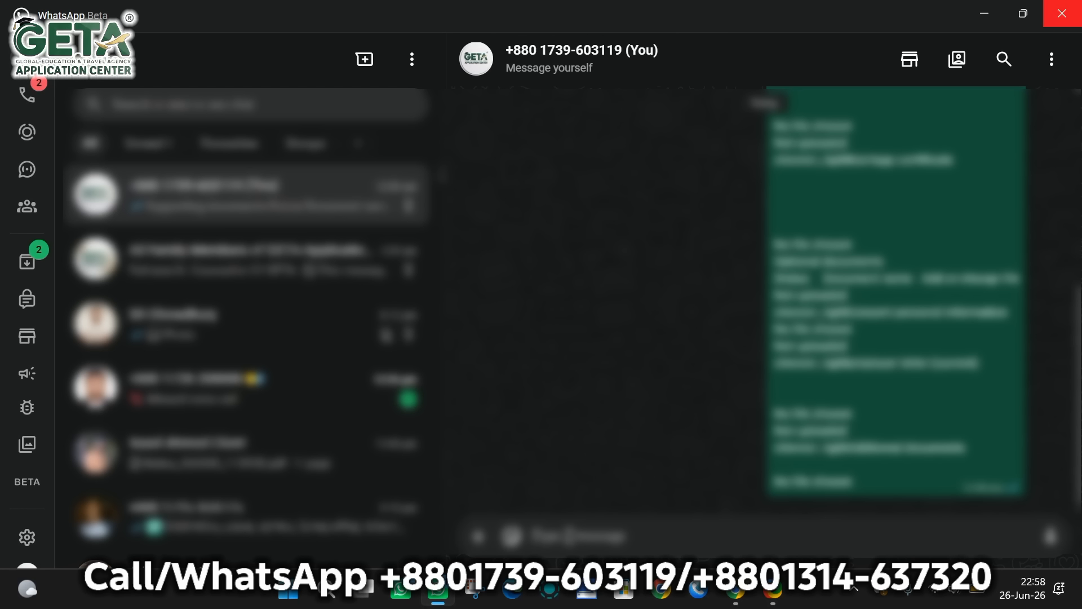
pyautogui.hotkey('ctrl', 'v')
pyautogui.press('Return')
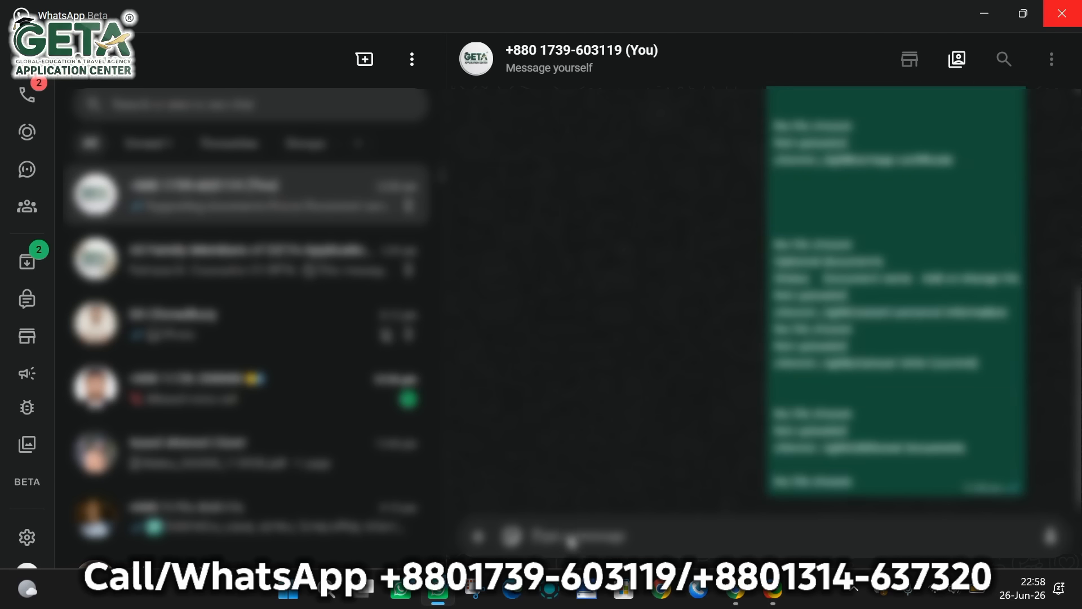
pyautogui.click(986, 15)
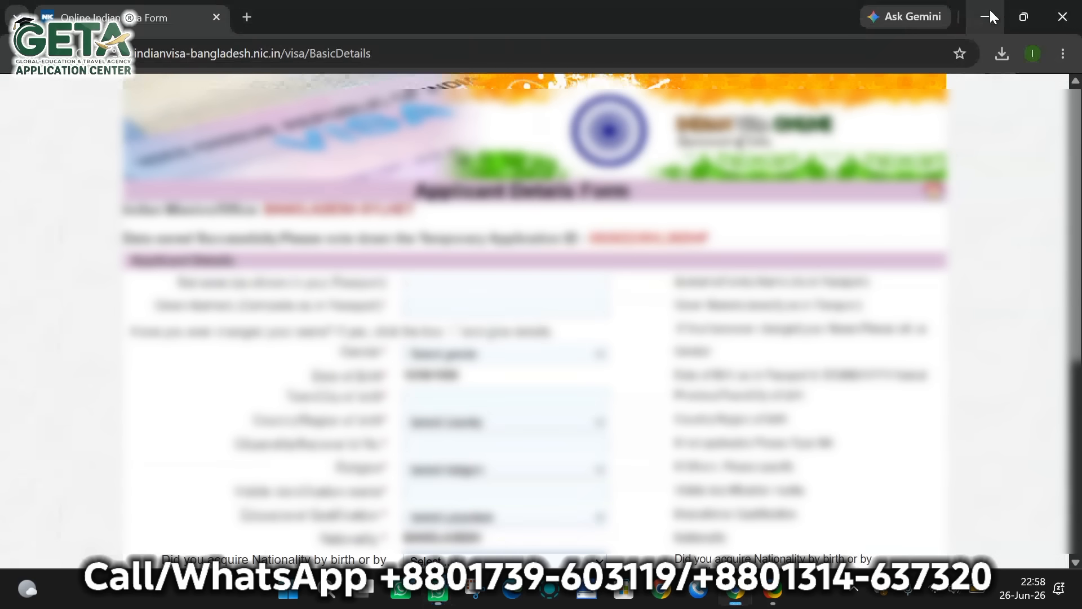
# Back on the visa form, enter the applicant's surname and given name and choose MALE gender.
pyautogui.click(446, 596)
pyautogui.click(445, 597)
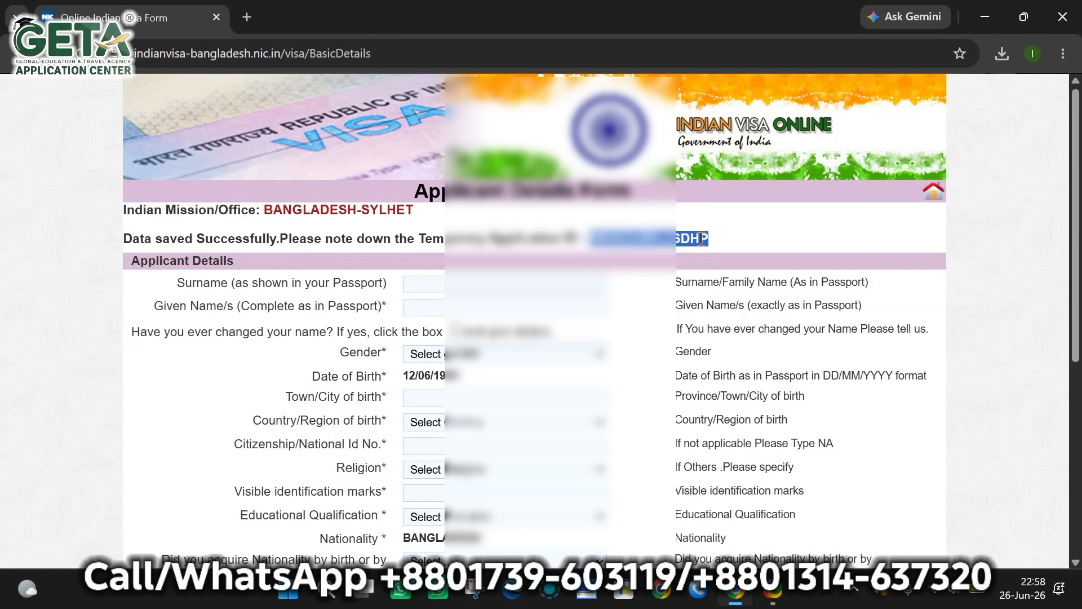
pyautogui.click(513, 283)
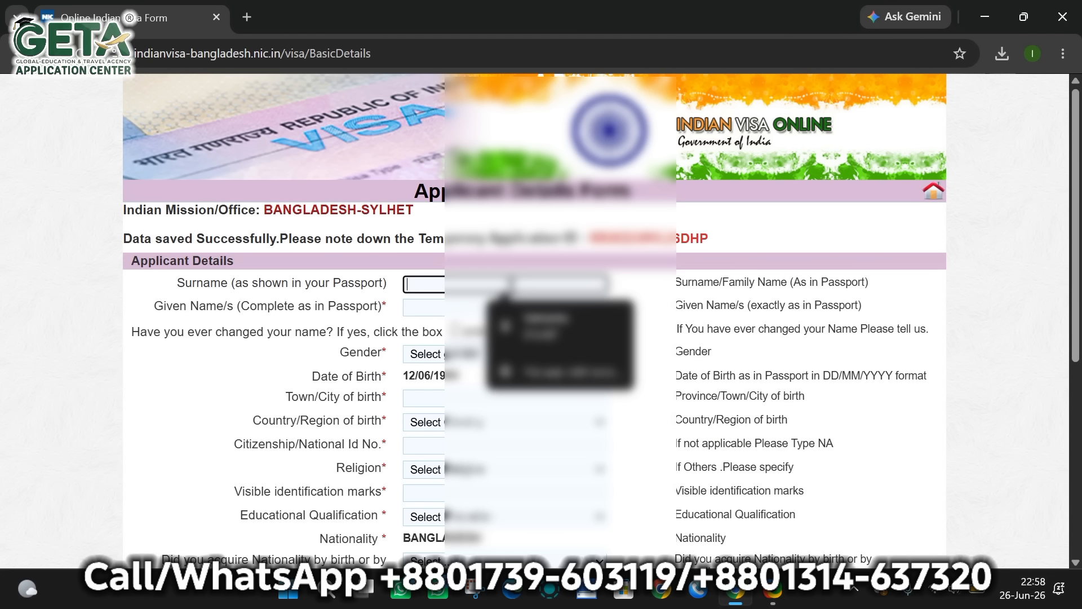
pyautogui.write('ahme')
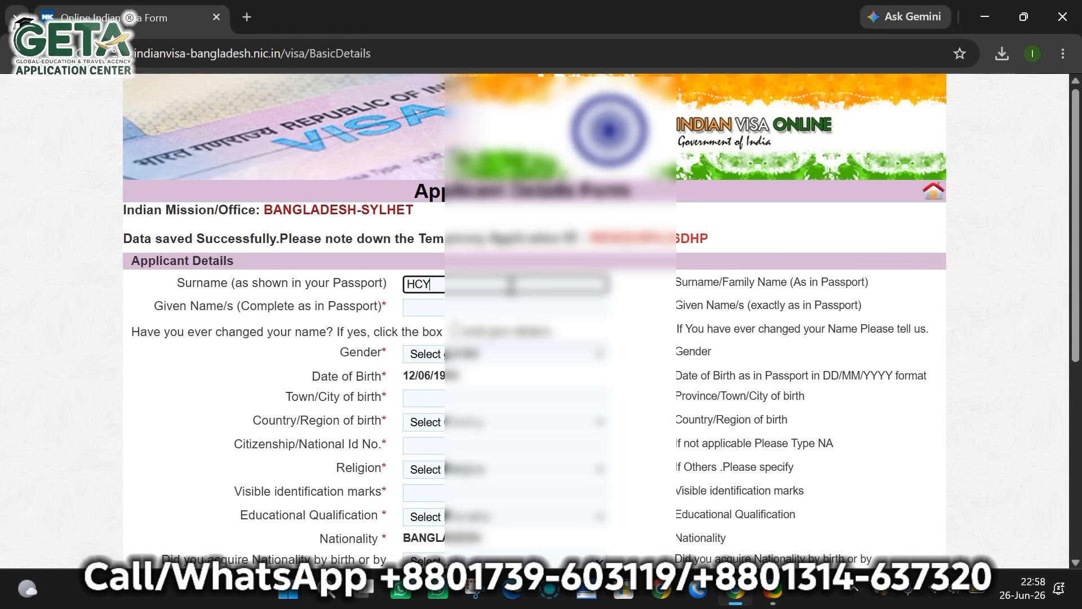
pyautogui.press('Tab')
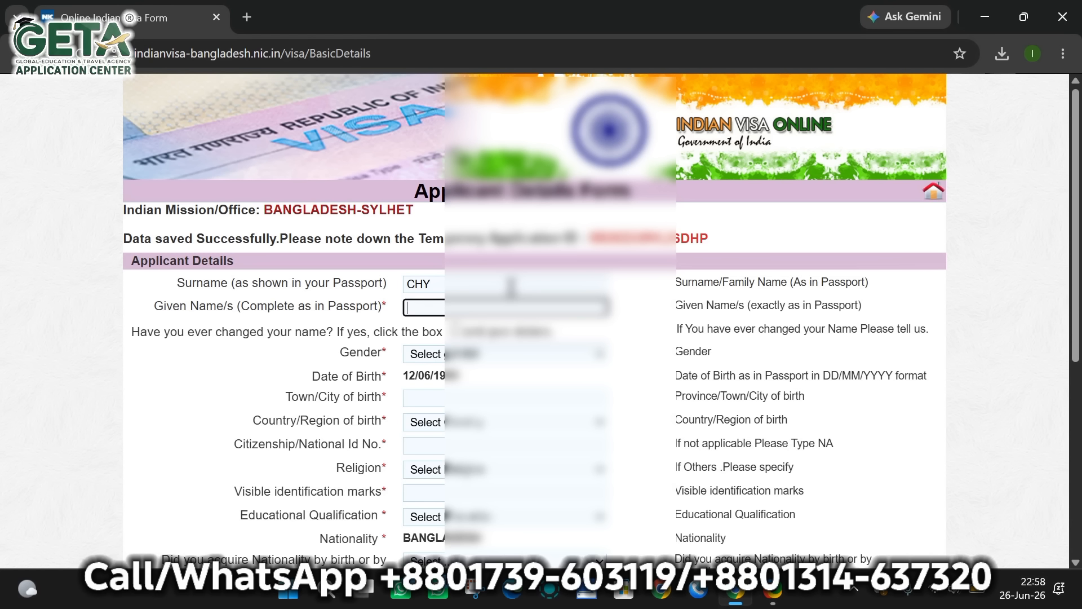
pyautogui.click(505, 354)
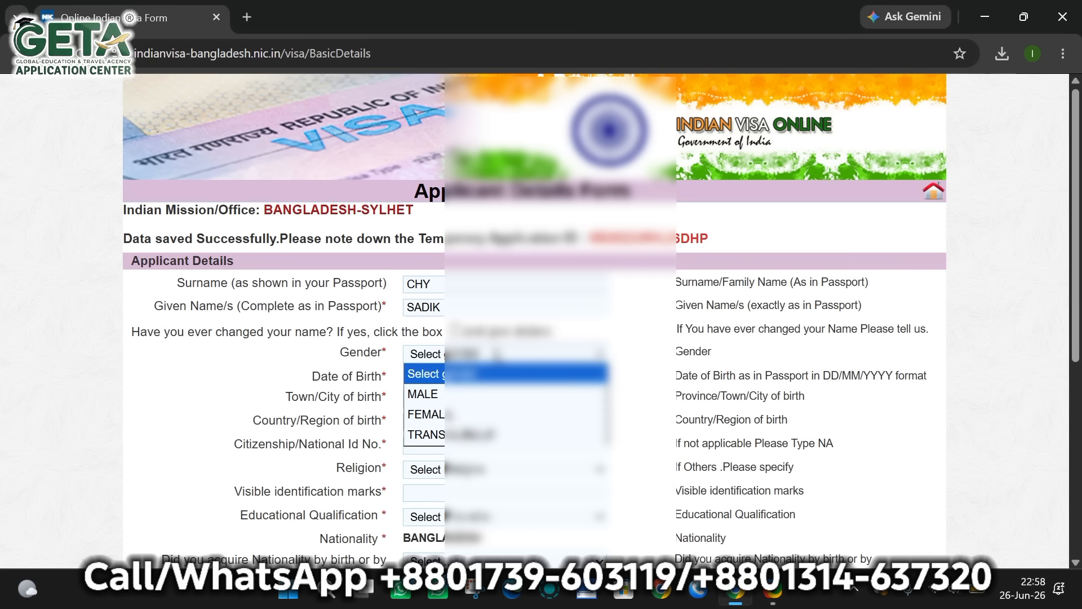
pyautogui.click(457, 394)
pyautogui.scroll(-2, 474, 310)
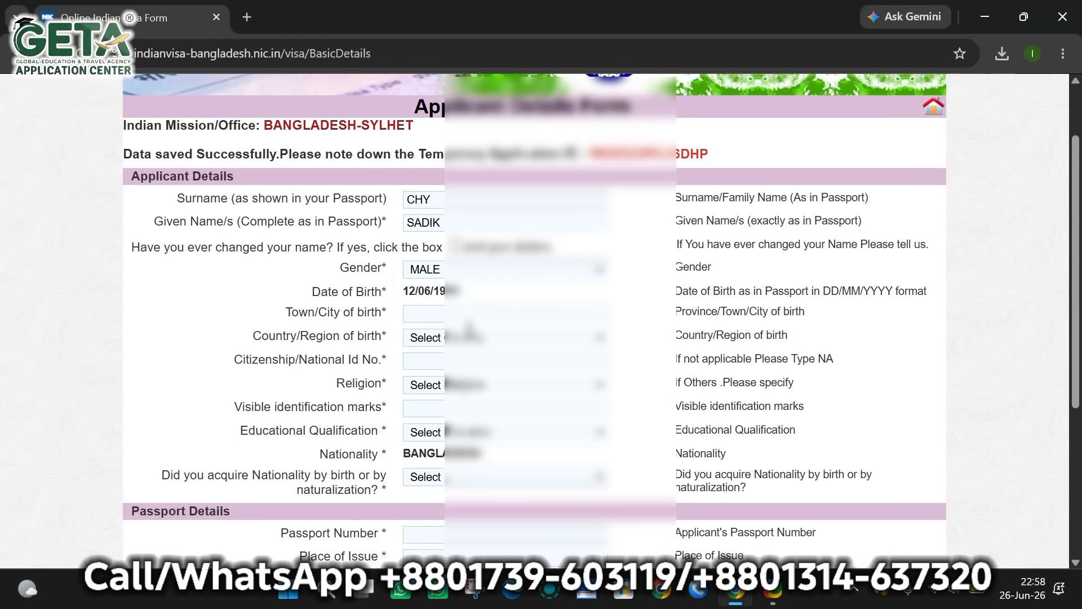
# Set town of birth to DHAKA and country of birth to BANGLADESH.
pyautogui.click(470, 311)
pyautogui.write('SYL')
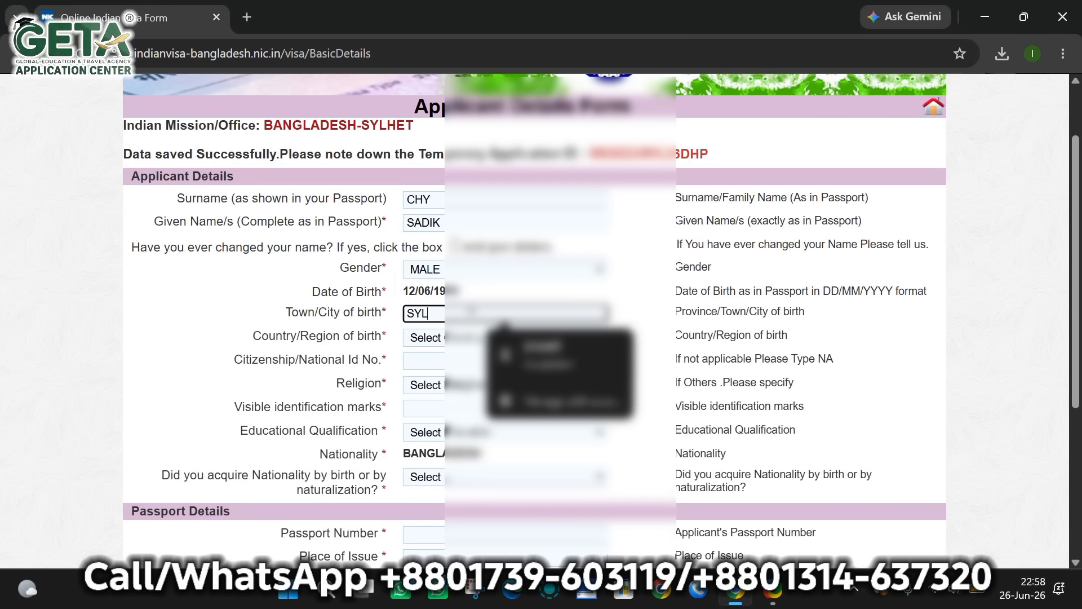
pyautogui.press('BackSpace')
pyautogui.press('BackSpace')
pyautogui.press('BackSpace')
pyautogui.write('DHAKA')
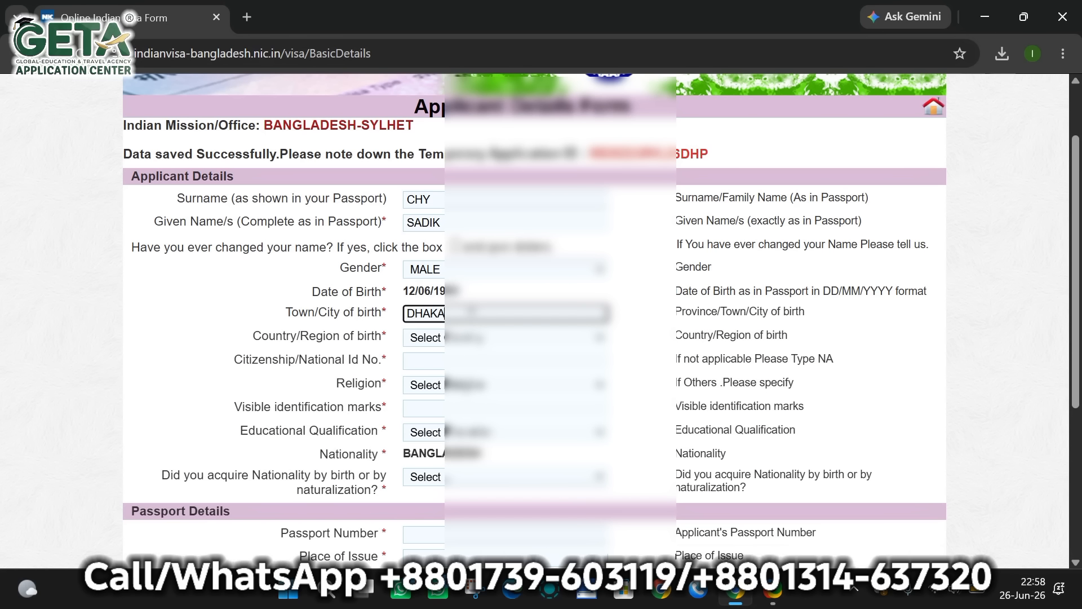
pyautogui.click(516, 338)
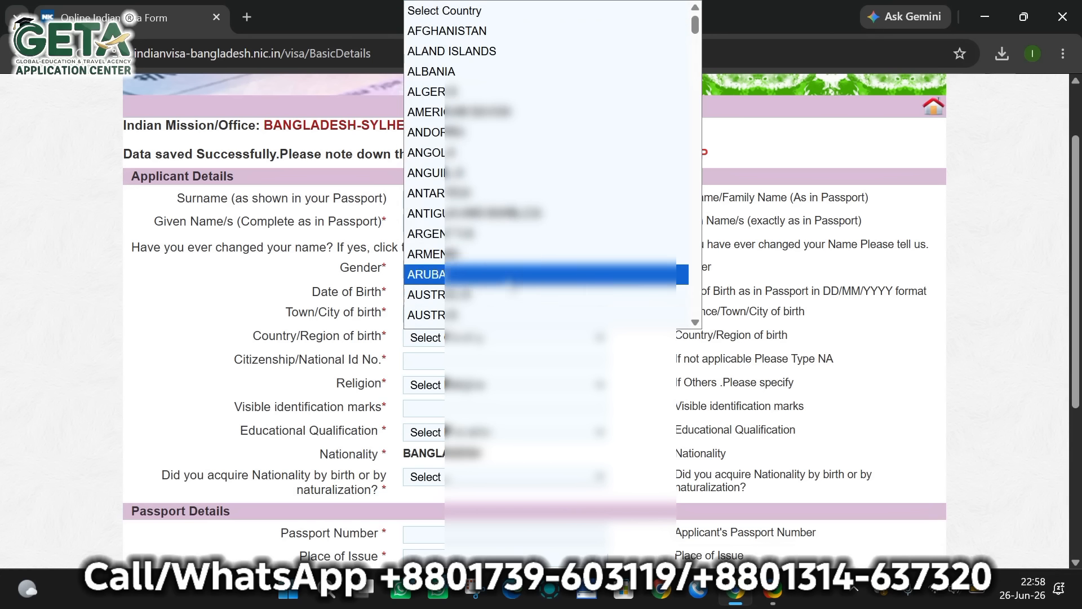
pyautogui.scroll(-11, 512, 169)
pyautogui.scroll(5, 507, 315)
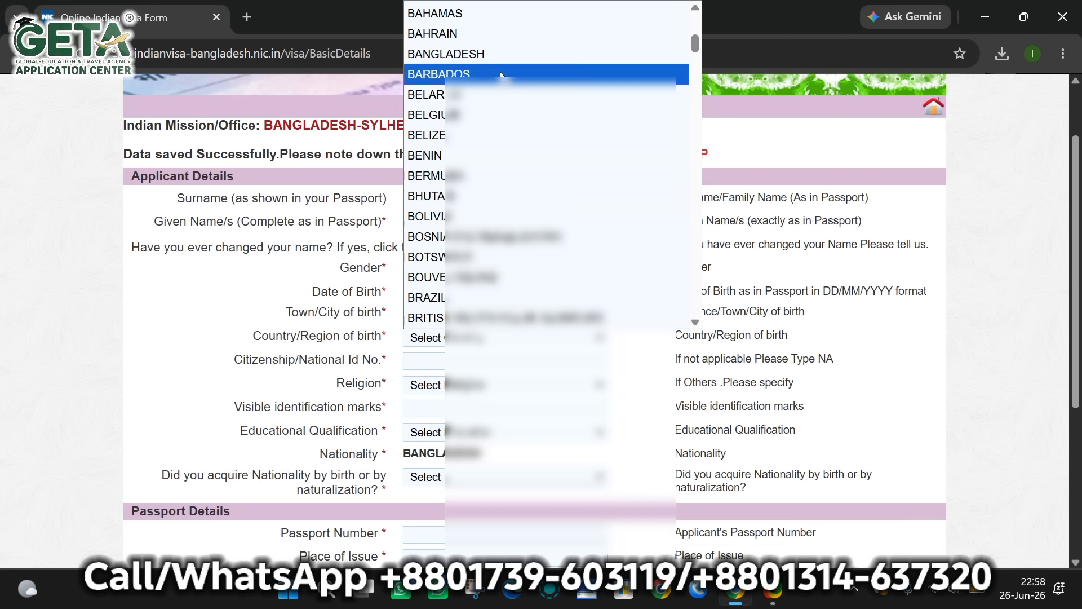
pyautogui.click(485, 55)
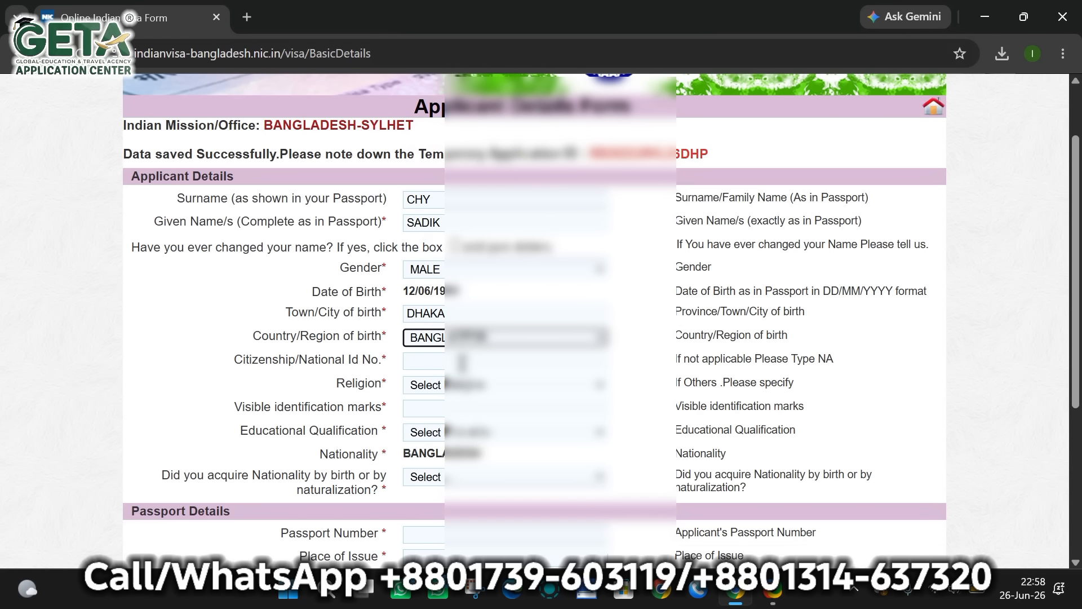
# Enter the national ID number and choose ISLAM as the religion.
pyautogui.click(462, 362)
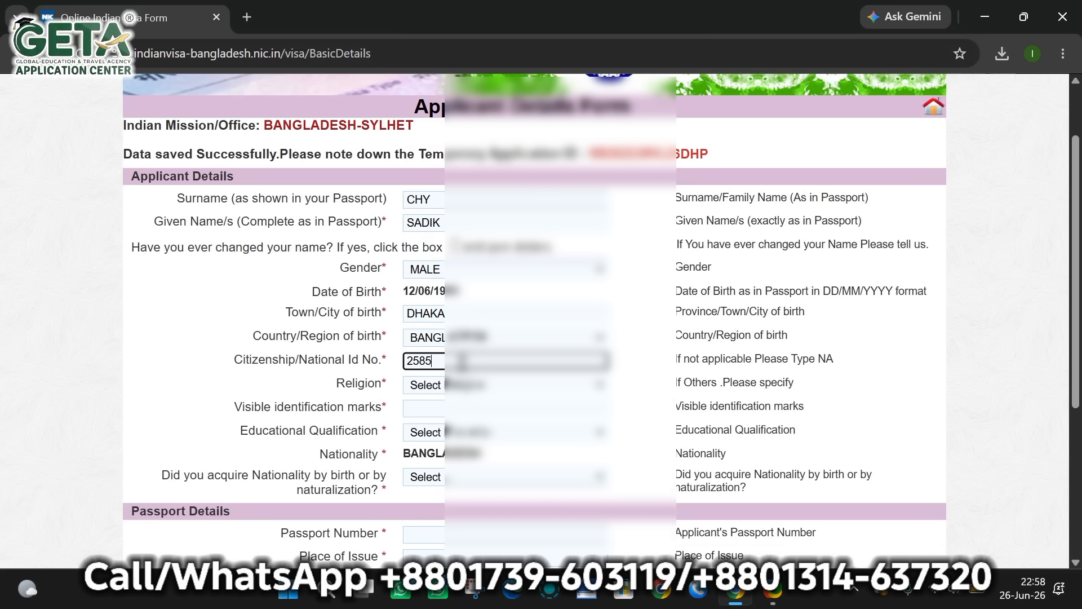
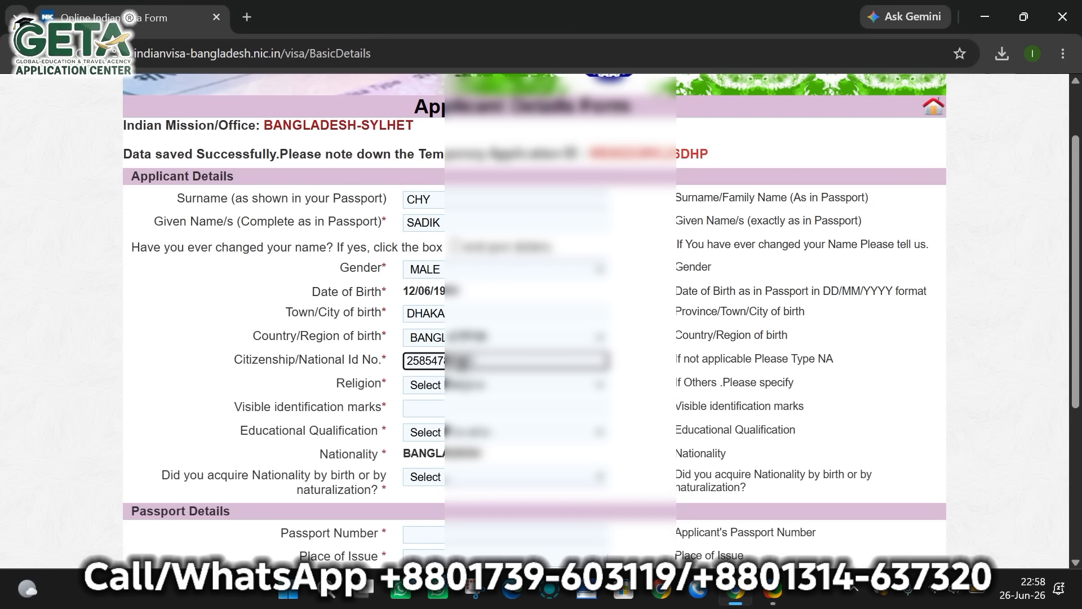
pyautogui.moveTo(244, 355); pyautogui.dragTo(383, 358)
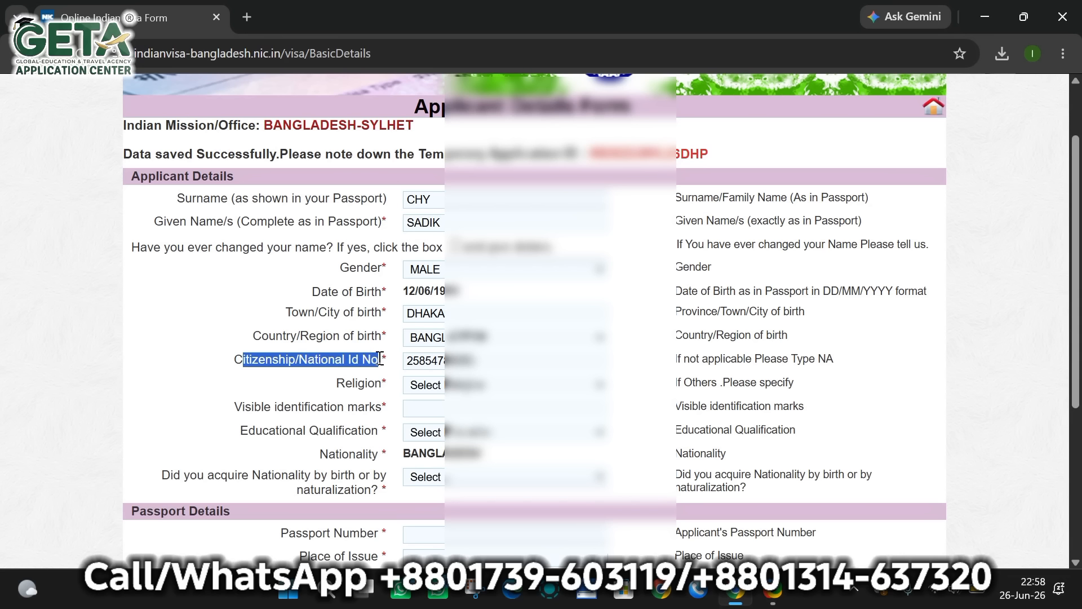
pyautogui.click(323, 357)
pyautogui.click(441, 395)
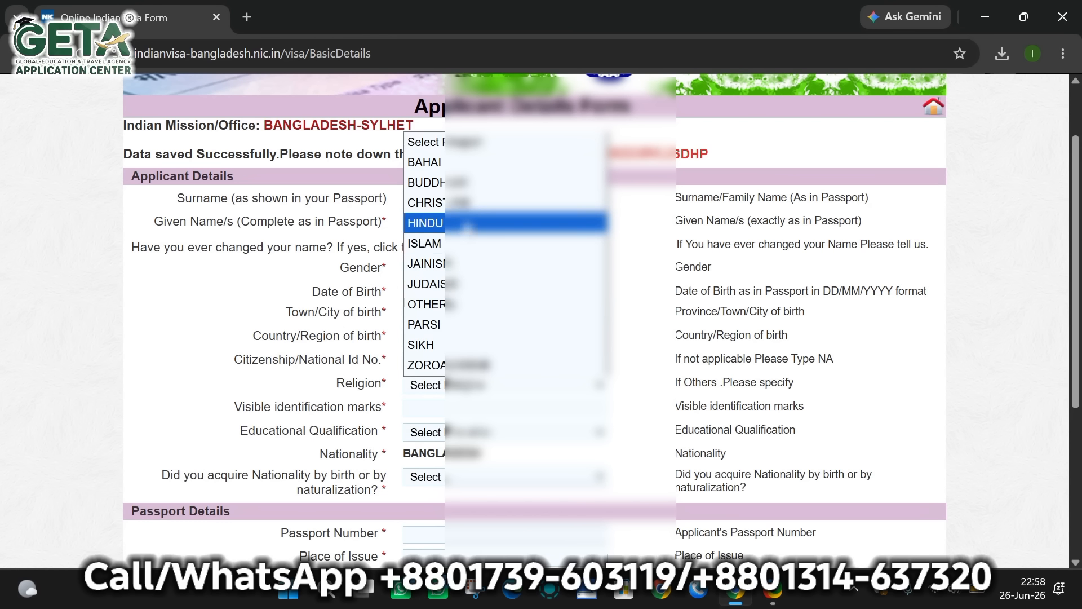
pyautogui.click(448, 243)
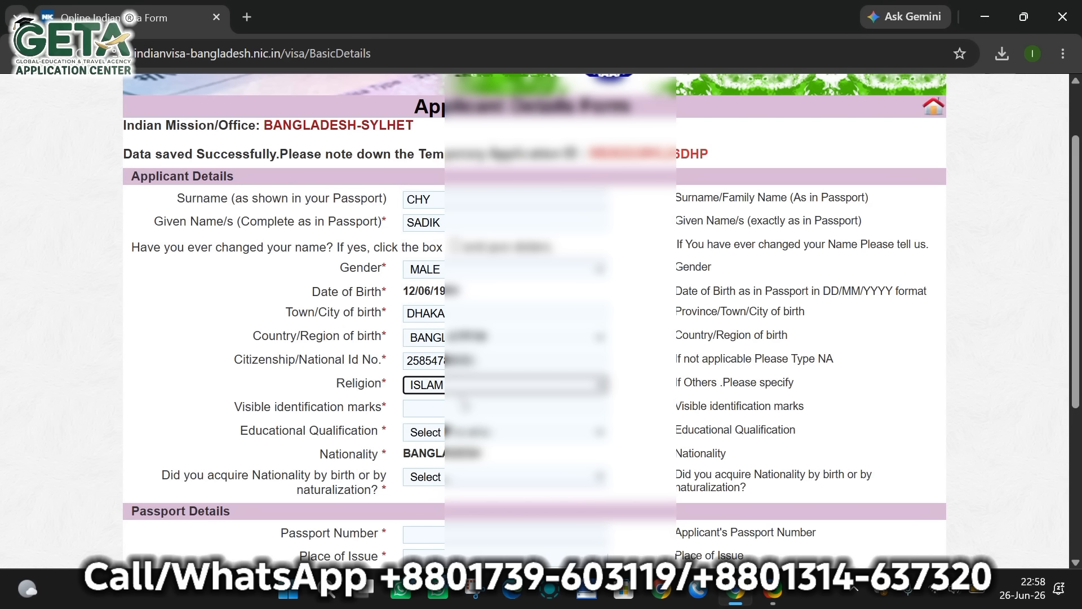
# Answer visible marks NO, education Graduate, and nationality acquired By Birth.
pyautogui.click(458, 408)
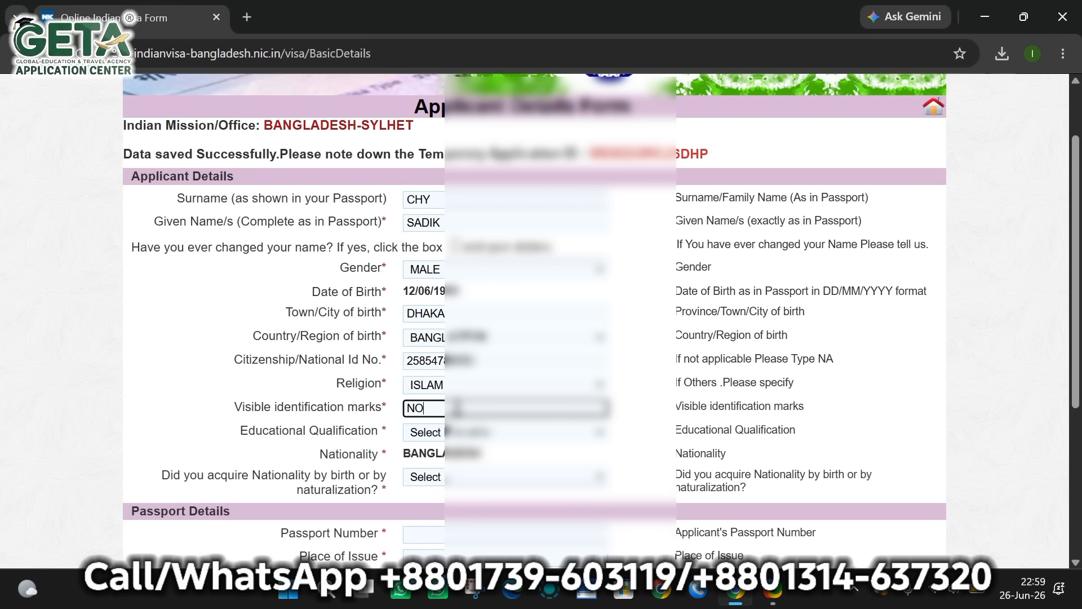
pyautogui.click(466, 432)
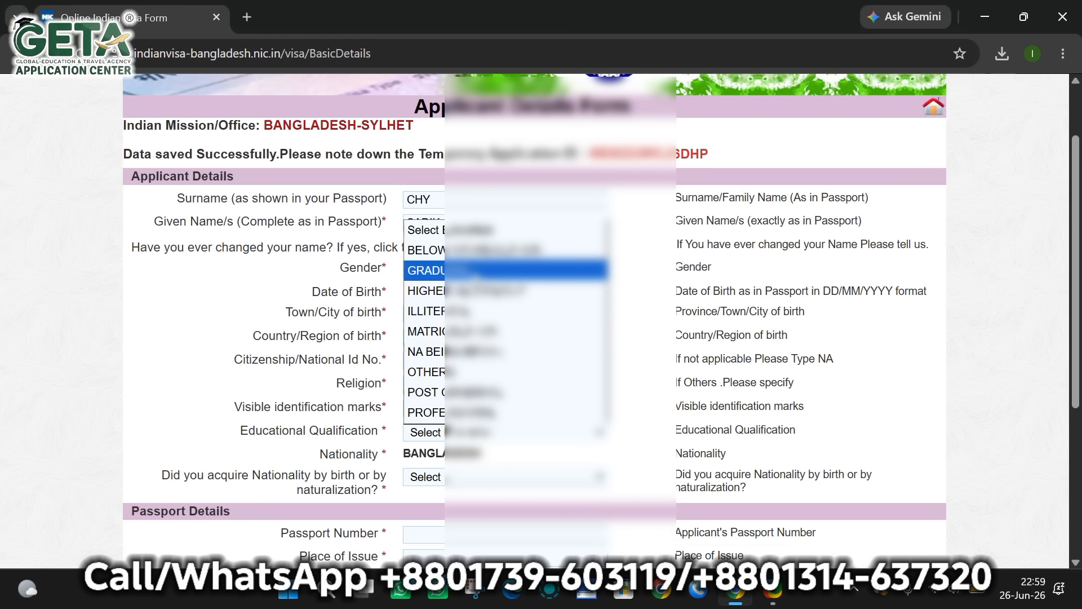
pyautogui.click(475, 273)
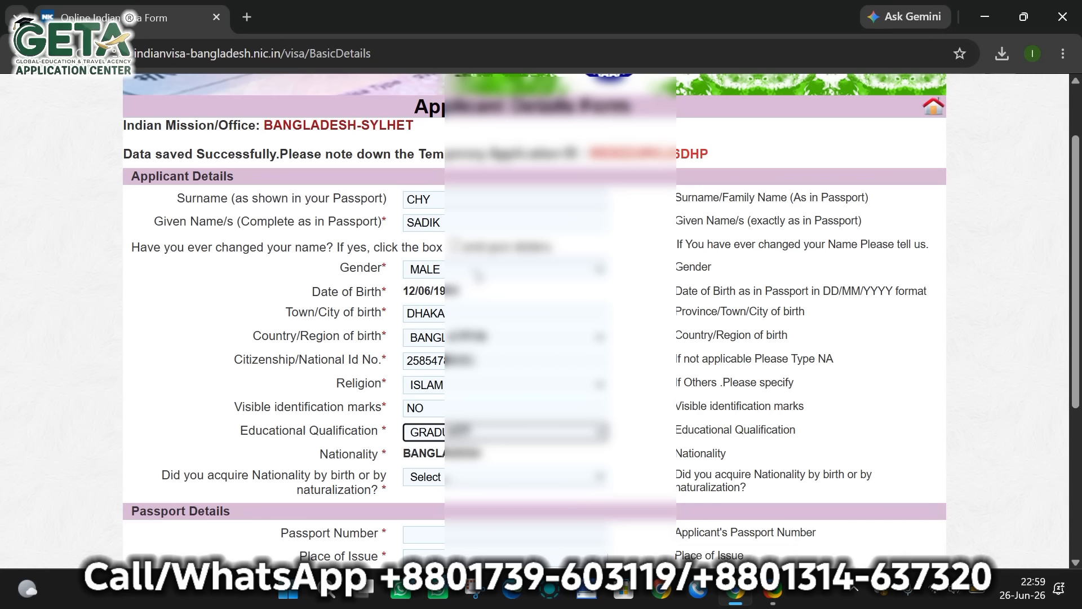
pyautogui.moveTo(161, 477); pyautogui.dragTo(385, 490)
pyautogui.click(440, 486)
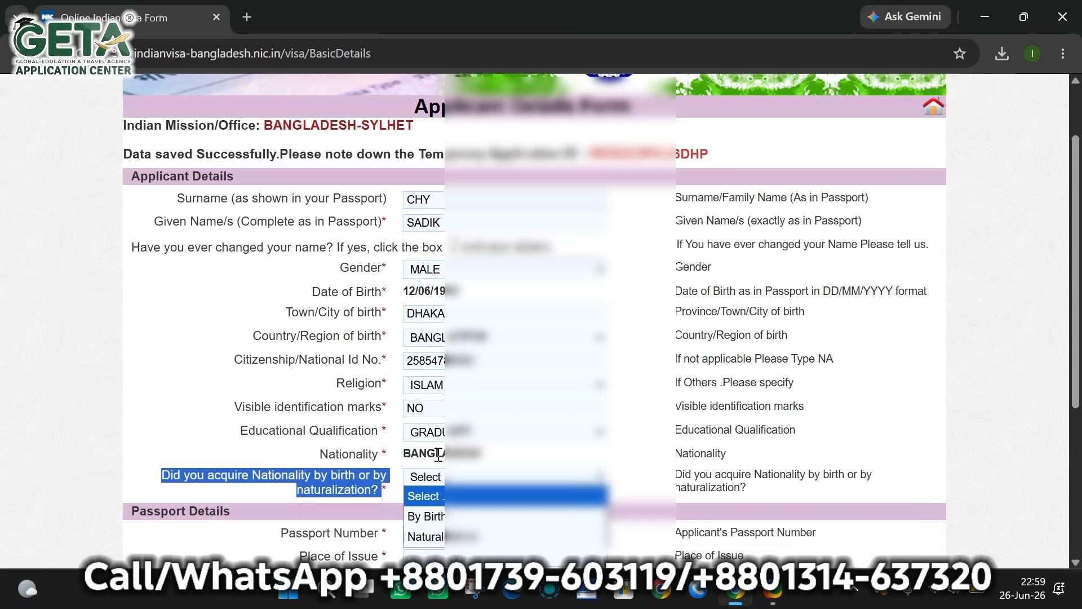
pyautogui.click(434, 516)
pyautogui.click(186, 447)
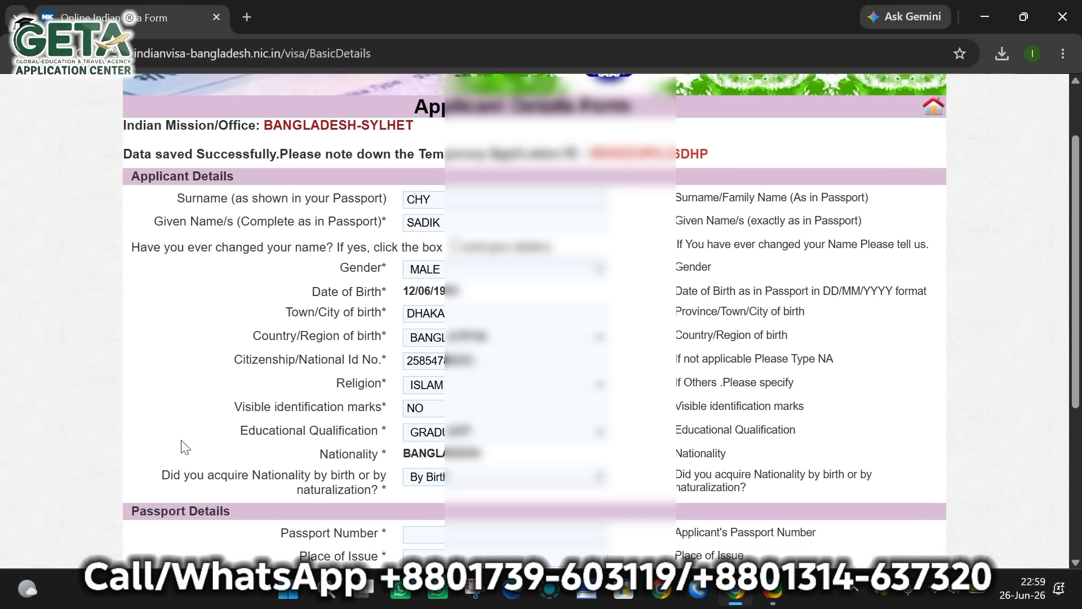
# Enter the passport number and DHAKA as the place of issue.
pyautogui.scroll(-3, 160, 347)
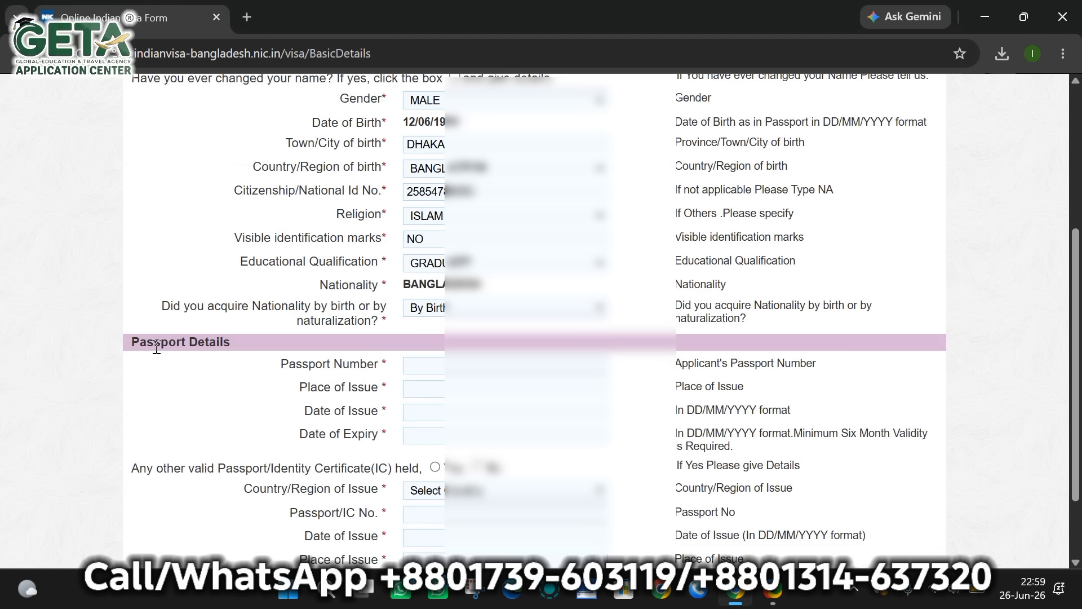
pyautogui.click(482, 365)
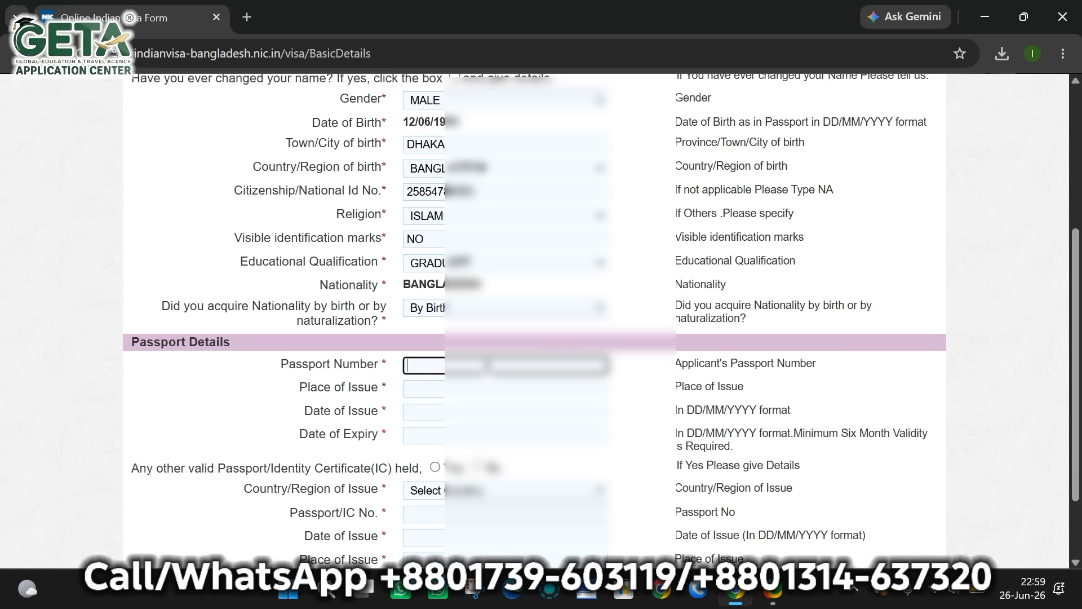
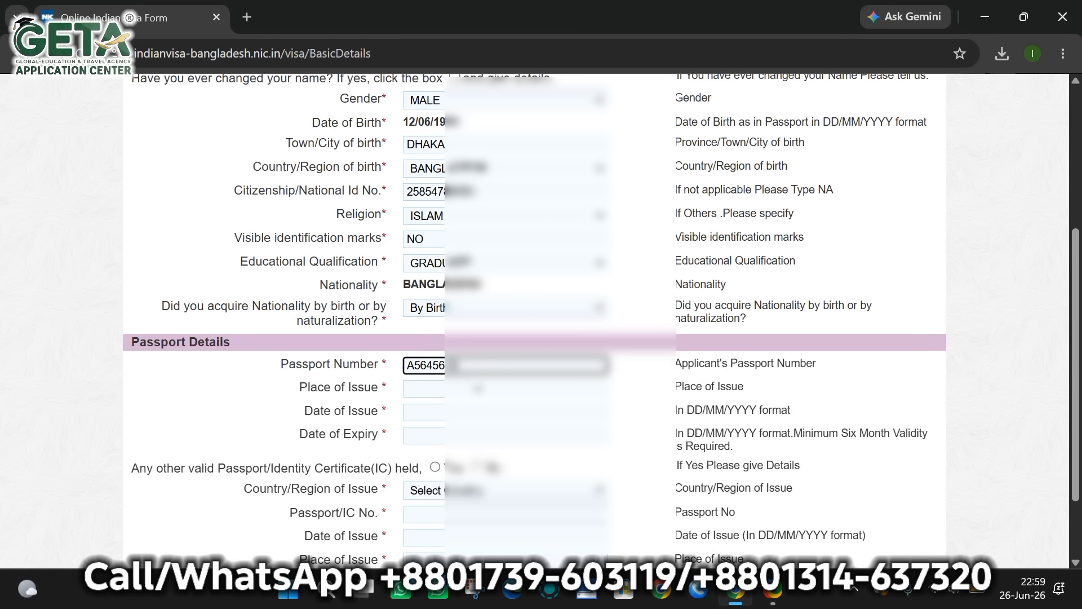
pyautogui.click(478, 387)
pyautogui.write('DHAKA')
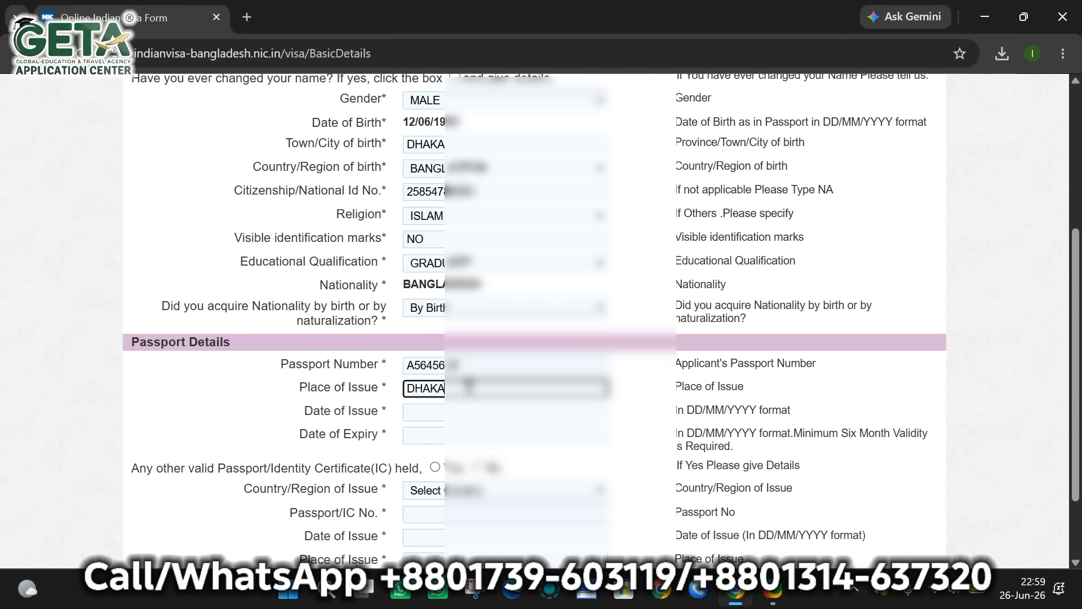
# Set the passport issue date to 15/06/2016 and expiry to 15/06/2033.
pyautogui.click(460, 412)
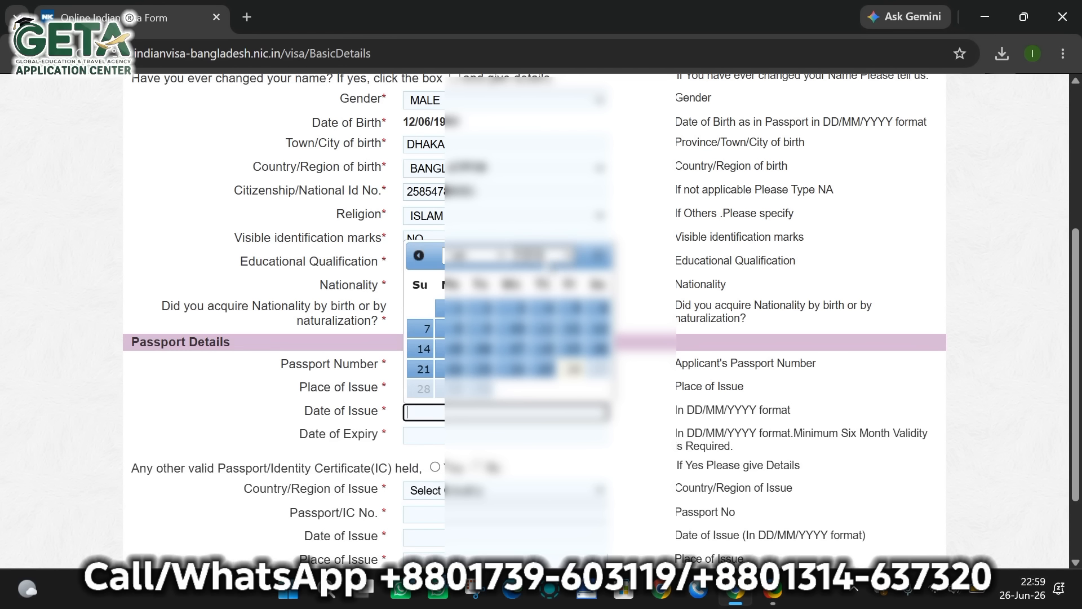
pyautogui.click(543, 259)
pyautogui.click(544, 369)
pyautogui.click(543, 369)
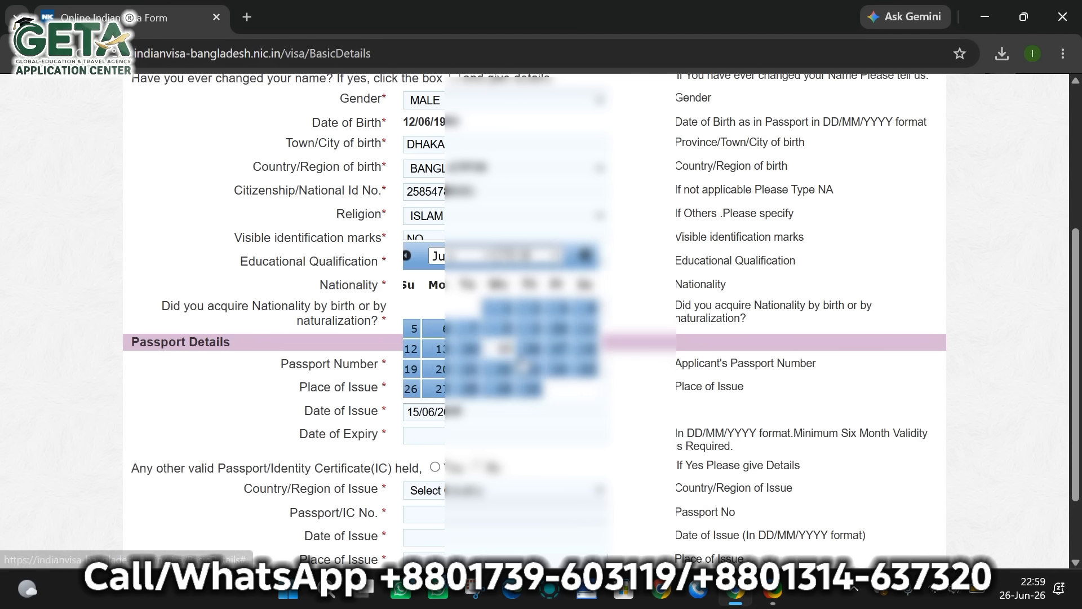
pyautogui.click(485, 435)
pyautogui.click(545, 282)
pyautogui.click(538, 423)
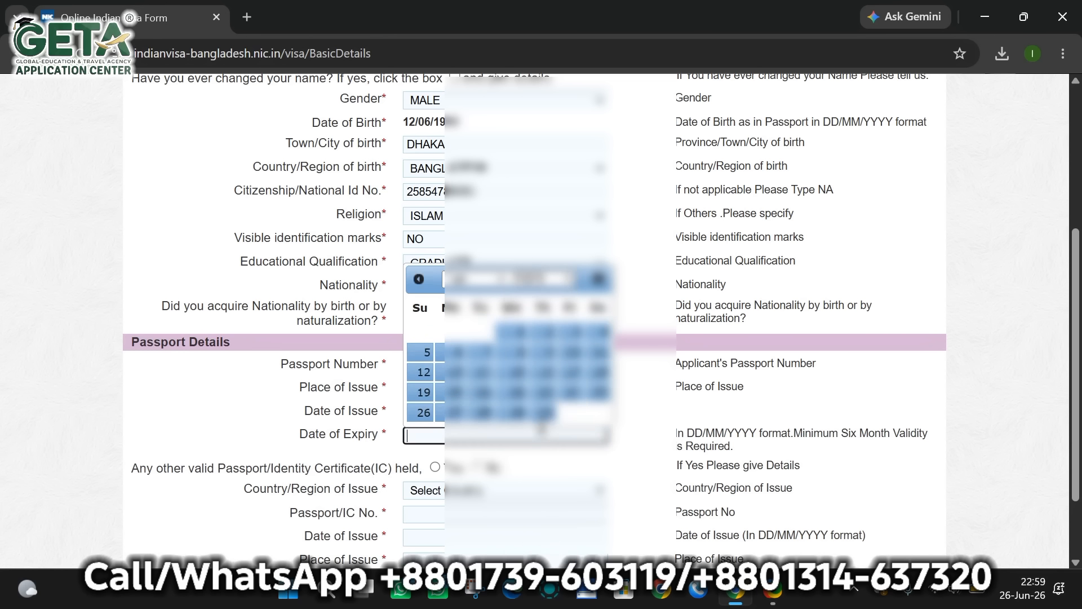
pyautogui.click(512, 373)
# Answer No to holding another passport and save the applicant details.
pyautogui.scroll(-2, 517, 414)
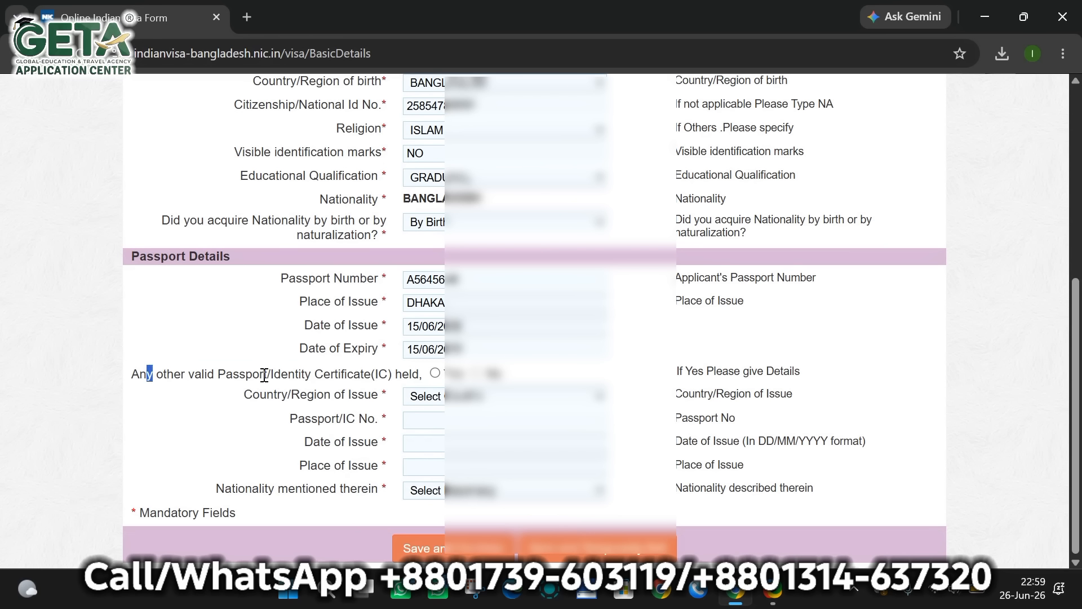
pyautogui.moveTo(140, 372); pyautogui.dragTo(426, 373)
pyautogui.click(170, 371)
pyautogui.moveTo(141, 373); pyautogui.dragTo(387, 480)
pyautogui.click(246, 402)
pyautogui.moveTo(155, 372); pyautogui.dragTo(314, 374)
pyautogui.click(232, 412)
pyautogui.moveTo(157, 374); pyautogui.dragTo(412, 373)
pyautogui.click(222, 432)
pyautogui.click(477, 373)
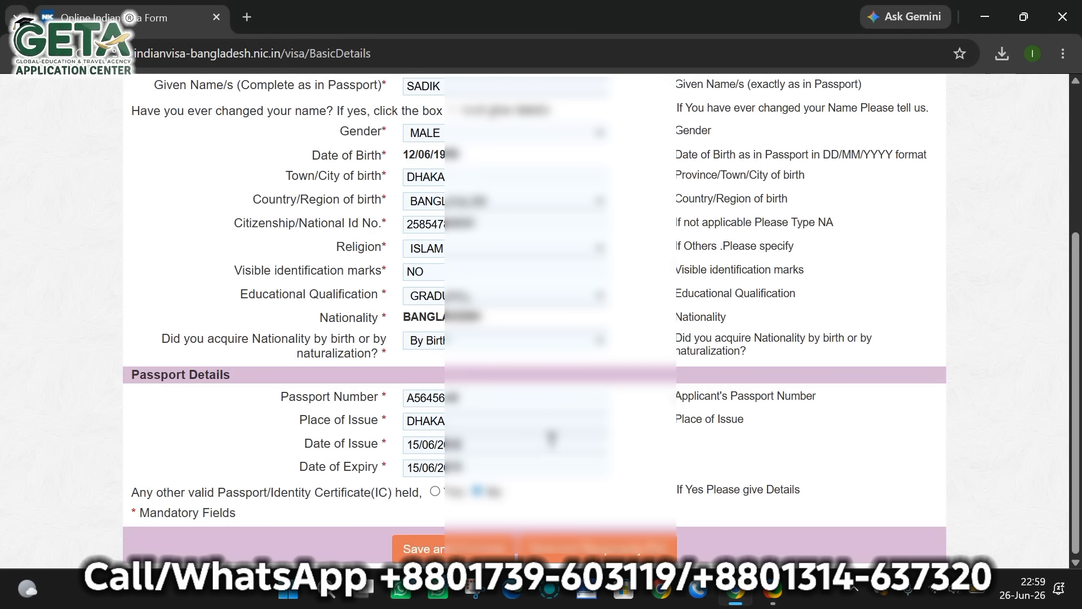
pyautogui.click(450, 555)
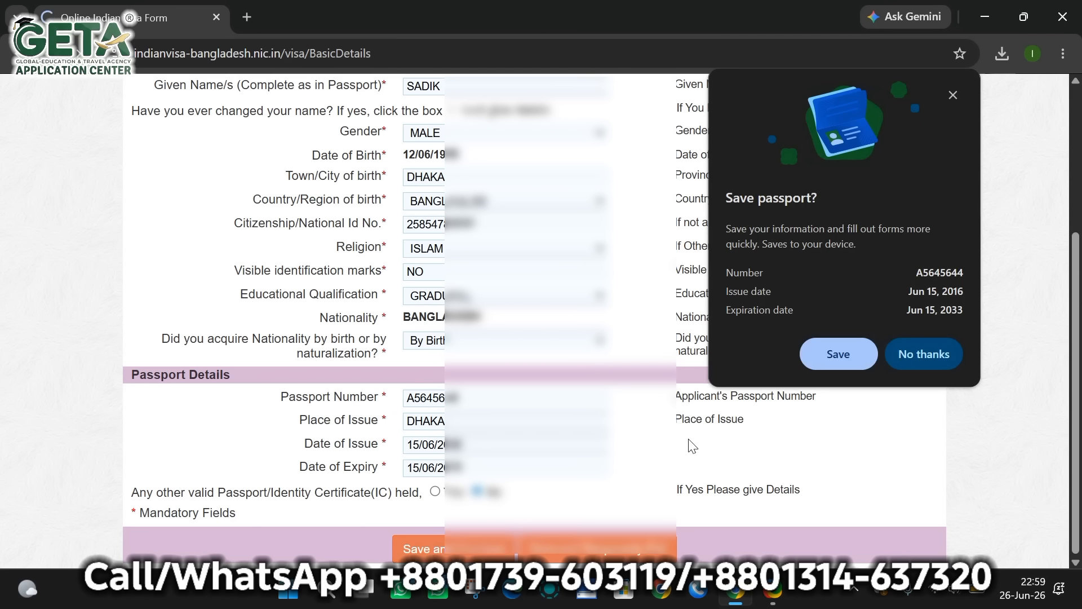
# Decline the browser's passport save prompt and fill the present address from saved details.
pyautogui.click(911, 354)
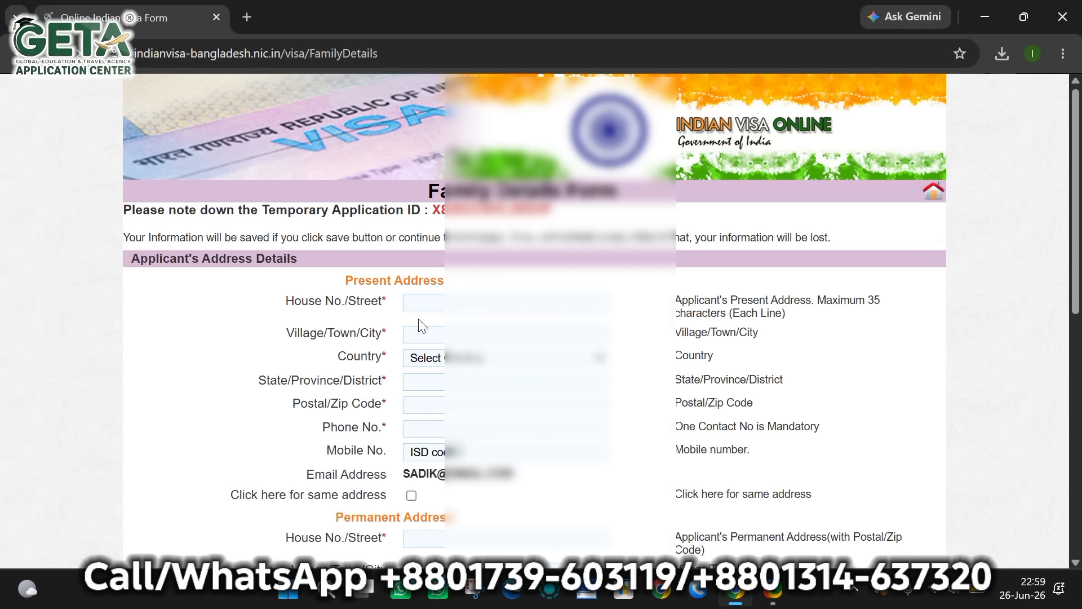
pyautogui.click(448, 309)
pyautogui.click(219, 278)
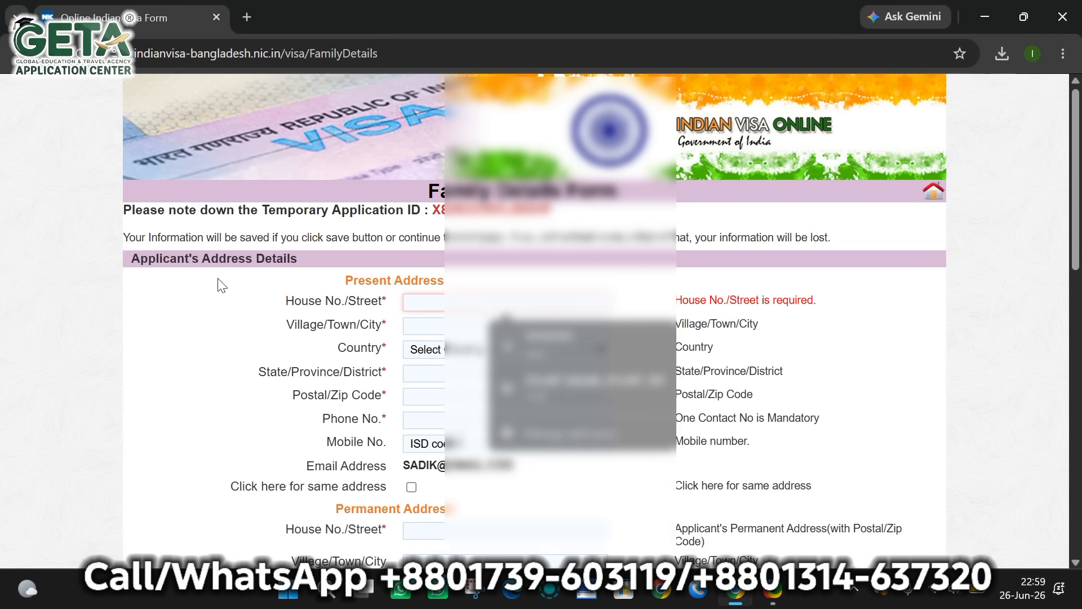
pyautogui.click(445, 297)
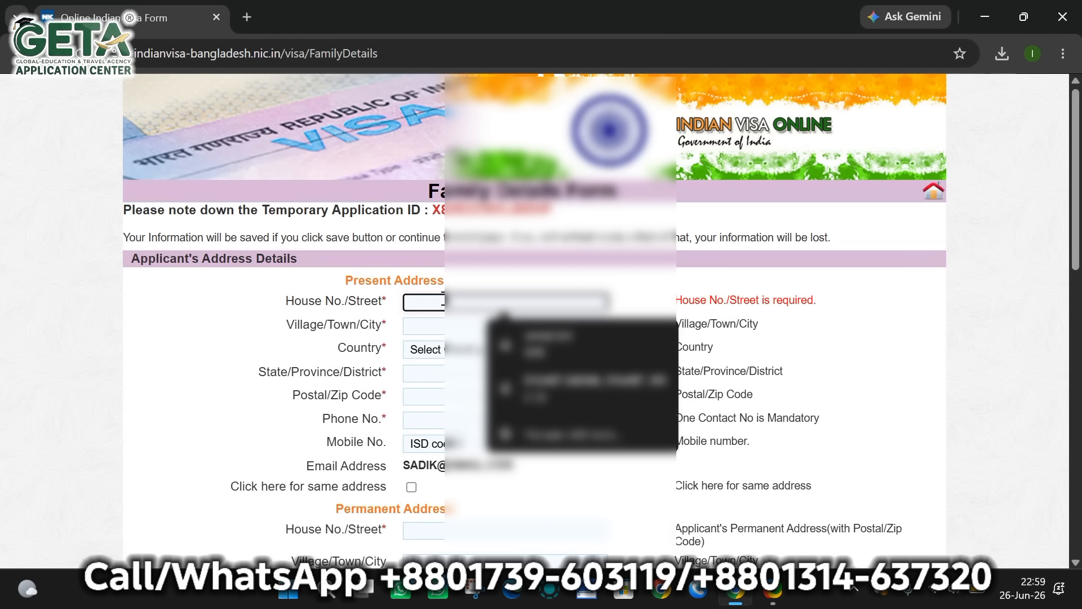
pyautogui.click(497, 282)
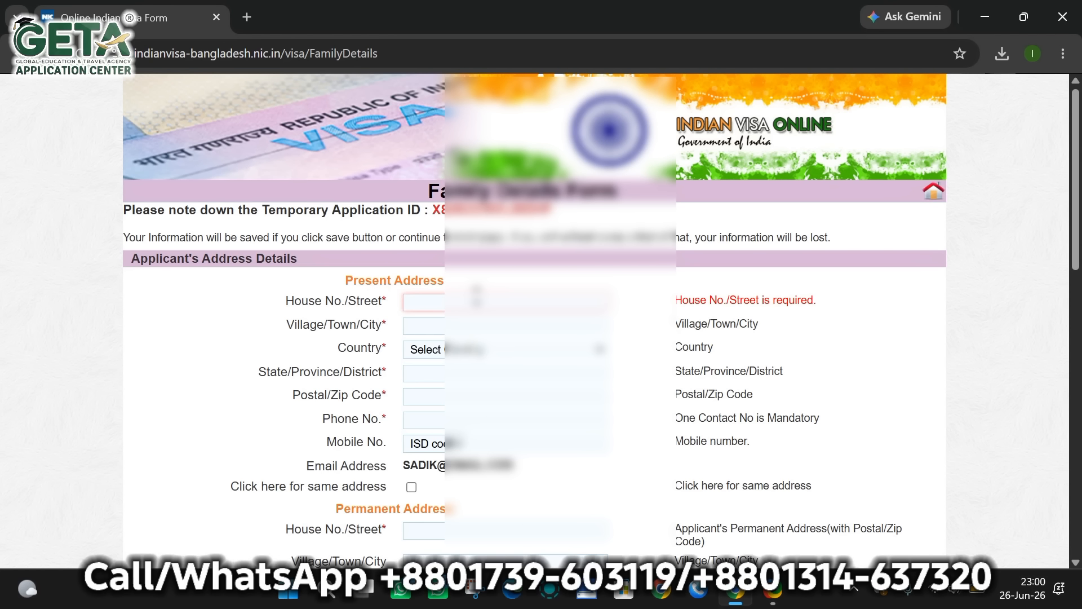
pyautogui.click(476, 302)
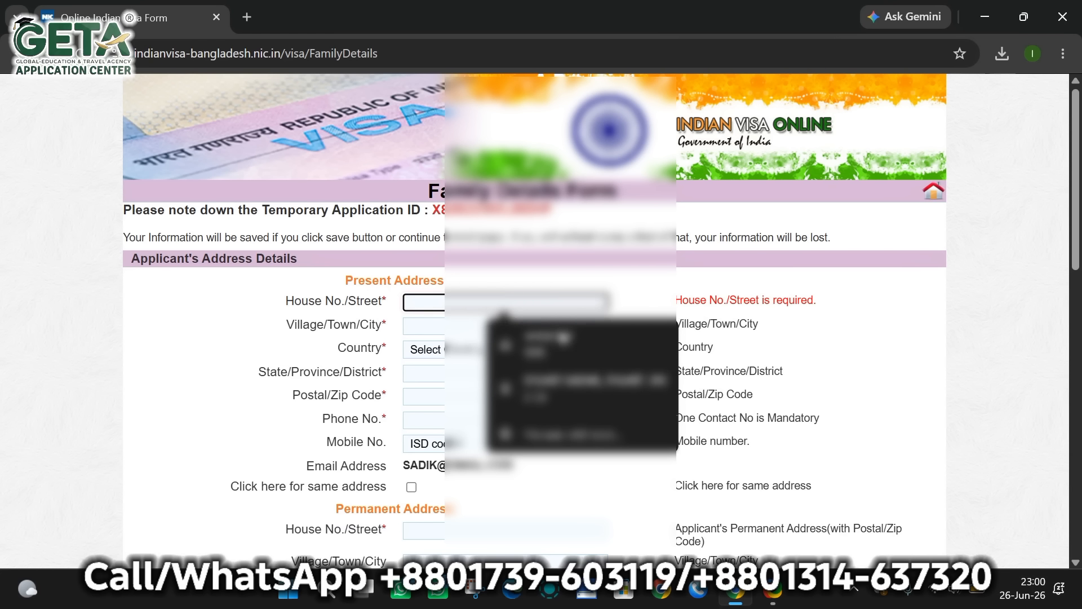
pyautogui.click(535, 386)
# Focus the mobile number field and review the same-address option and permanent address fields.
pyautogui.scroll(-2, 534, 384)
pyautogui.scroll(-1, 535, 385)
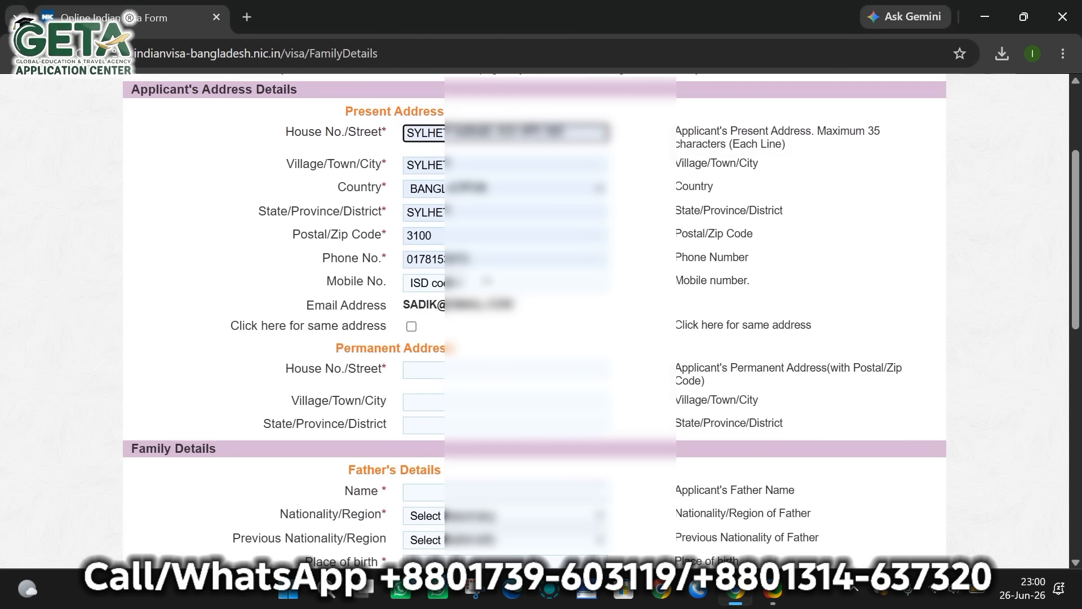
pyautogui.click(510, 282)
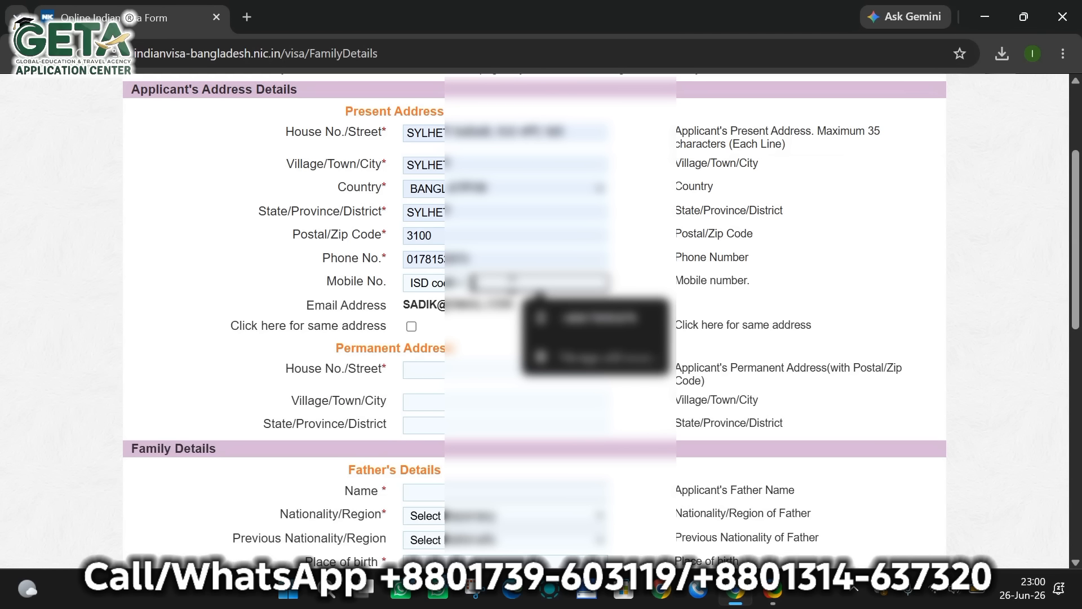
pyautogui.moveTo(231, 326); pyautogui.dragTo(389, 326)
pyautogui.click(390, 332)
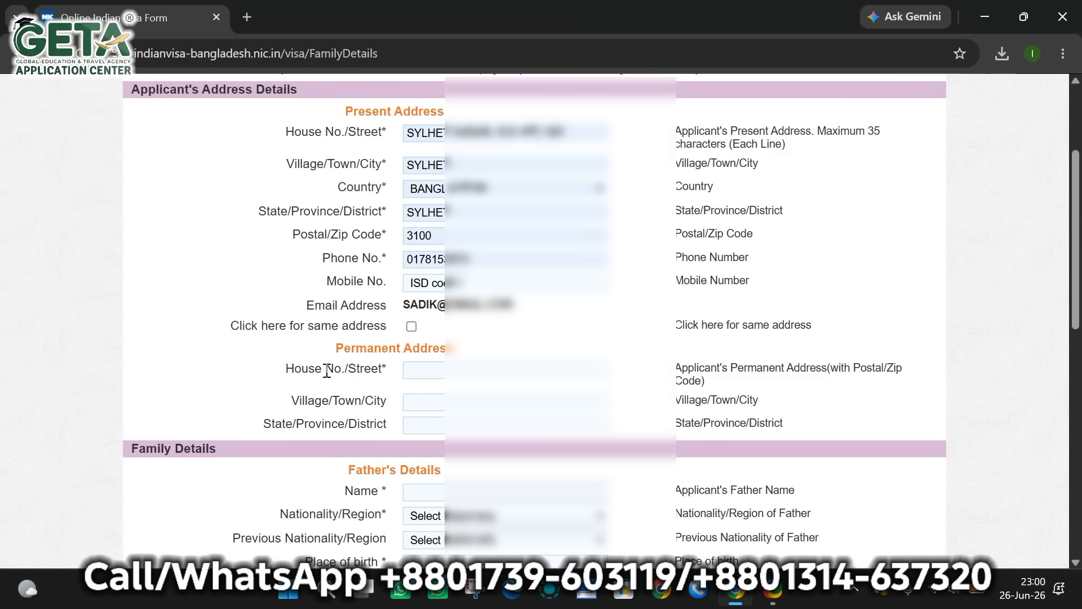
pyautogui.moveTo(337, 351); pyautogui.dragTo(618, 430)
pyautogui.click(619, 429)
# Copy the present address into the permanent address and enter the father's name.
pyautogui.click(411, 327)
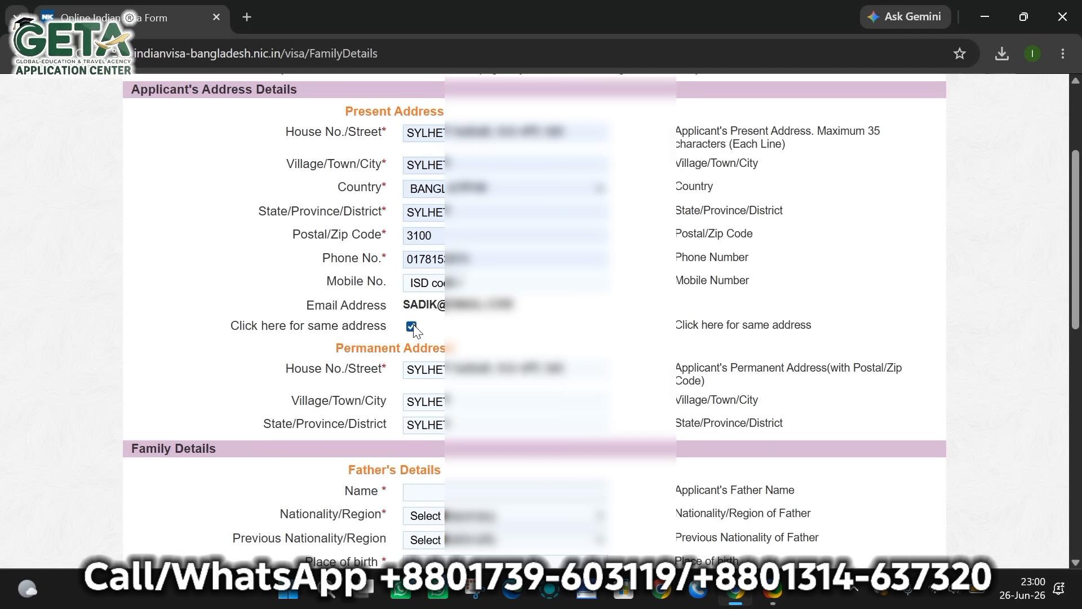
pyautogui.scroll(-3, 541, 335)
pyautogui.scroll(-1, 514, 379)
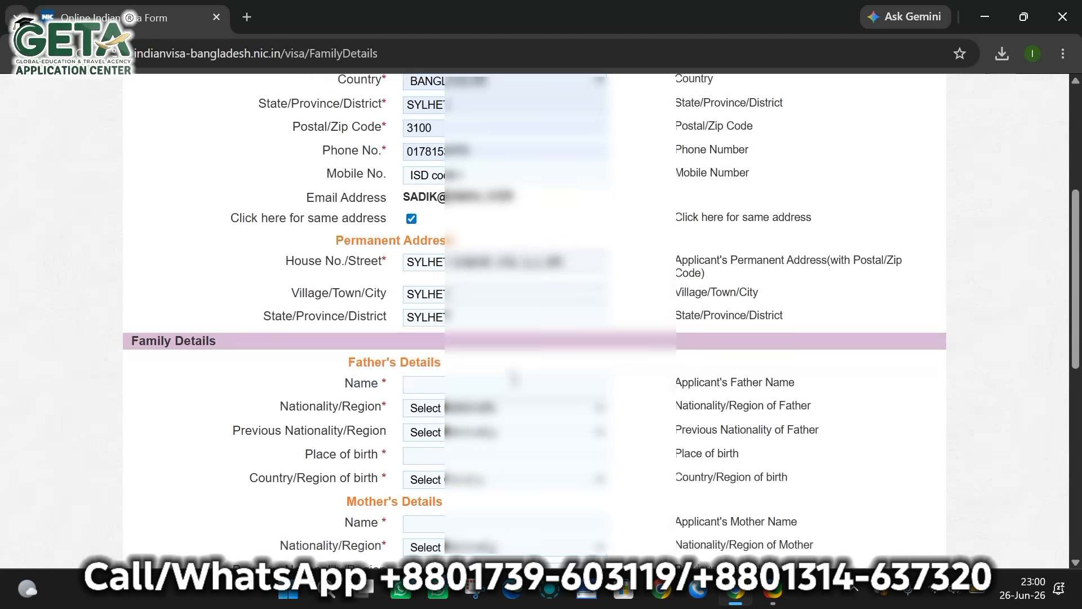
pyautogui.scroll(-2, 514, 379)
pyautogui.click(439, 322)
pyautogui.write('SDAFSDAFSDF')
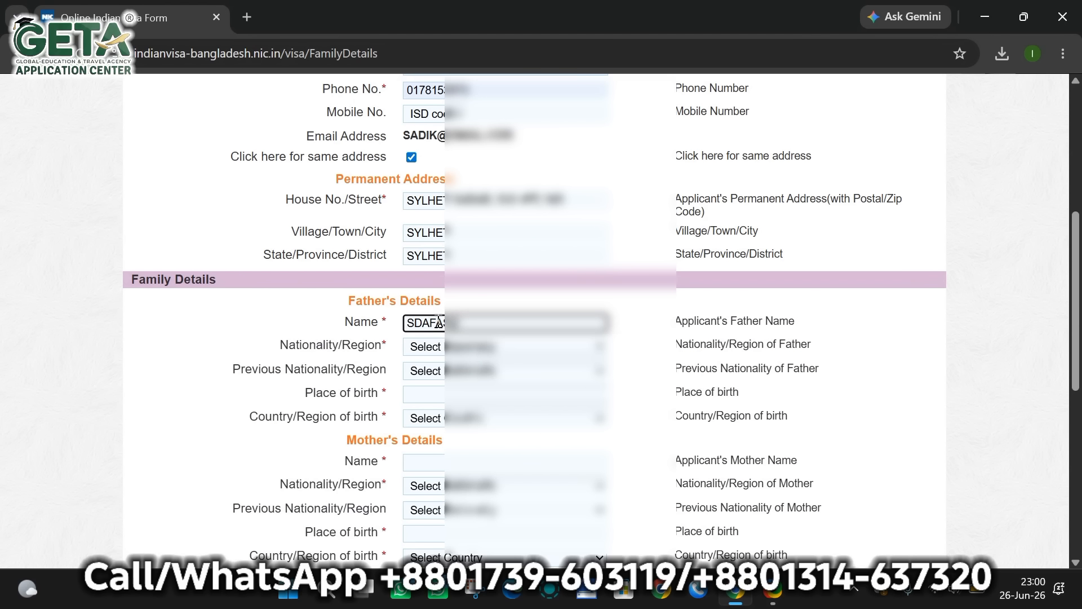
# Set the father's nationality and previous nationality to BANGLADESH.
pyautogui.click(448, 344)
pyautogui.scroll(-1, 489, 183)
pyautogui.scroll(-5, 498, 248)
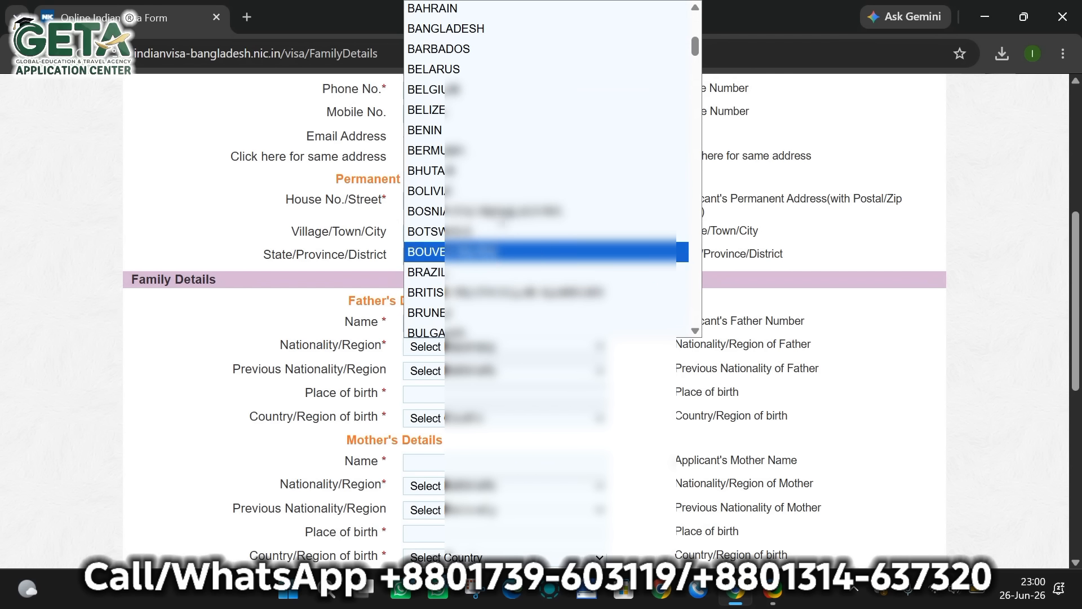
pyautogui.click(498, 26)
pyautogui.click(446, 370)
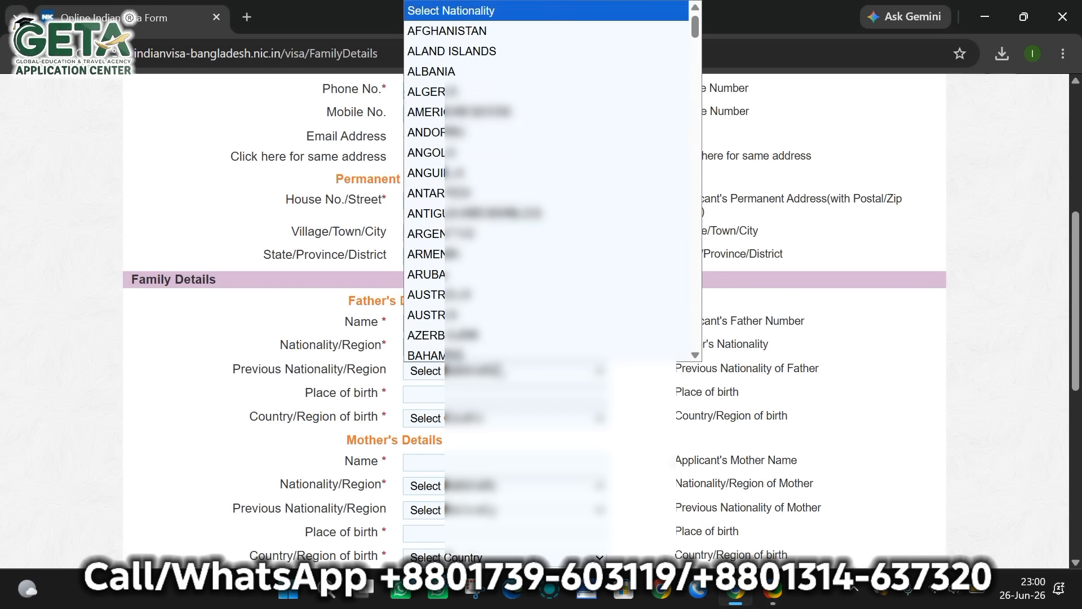
pyautogui.scroll(-5, 479, 188)
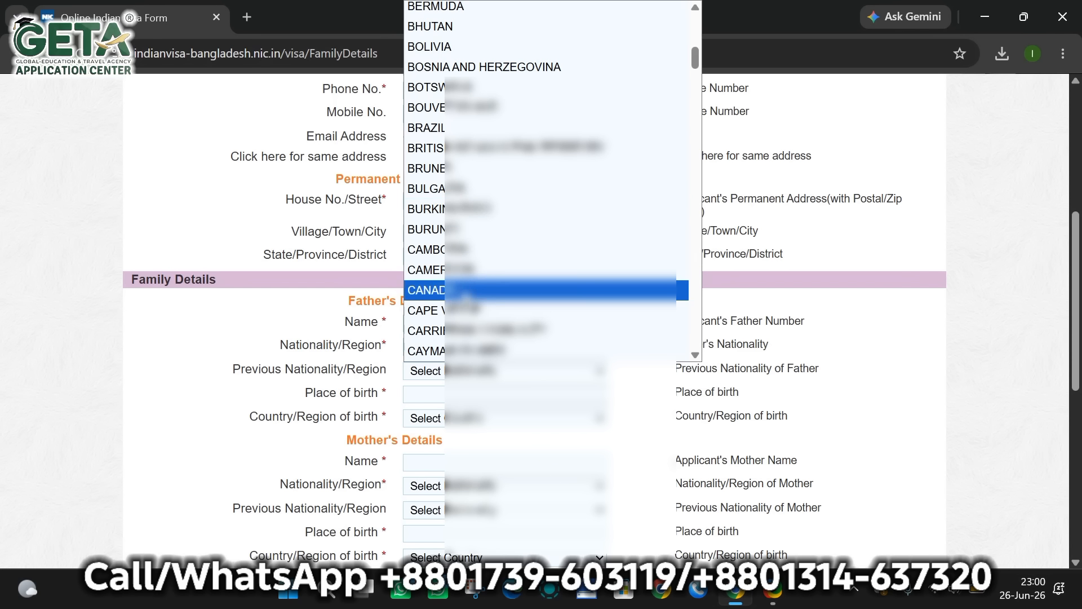
pyautogui.scroll(5, 467, 293)
pyautogui.press('Down')
pyautogui.press('Down')
pyautogui.press('Down')
pyautogui.press('Down')
pyautogui.press('Down')
pyautogui.press('Down')
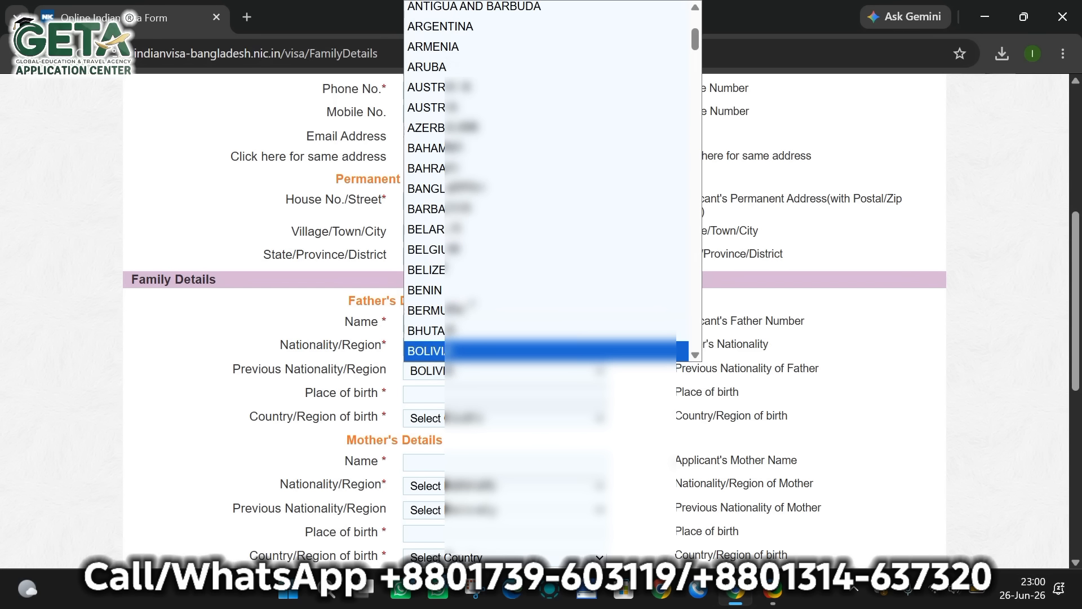
pyautogui.press('b')
pyautogui.press('b')
pyautogui.press('b')
pyautogui.press('b')
pyautogui.press('b')
pyautogui.press('b')
pyautogui.press('b')
pyautogui.press('b')
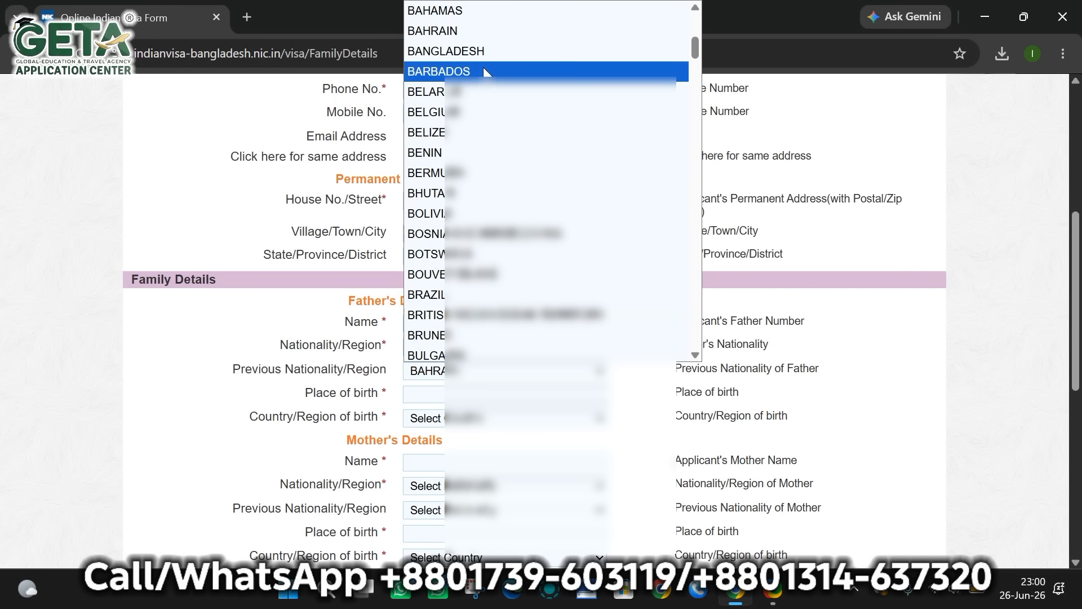
pyautogui.click(473, 50)
# Enter SYLHET as the father's place of birth and BANGLADESH as his country of birth.
pyautogui.scroll(-1, 485, 395)
pyautogui.scroll(-1, 437, 280)
pyautogui.click(438, 303)
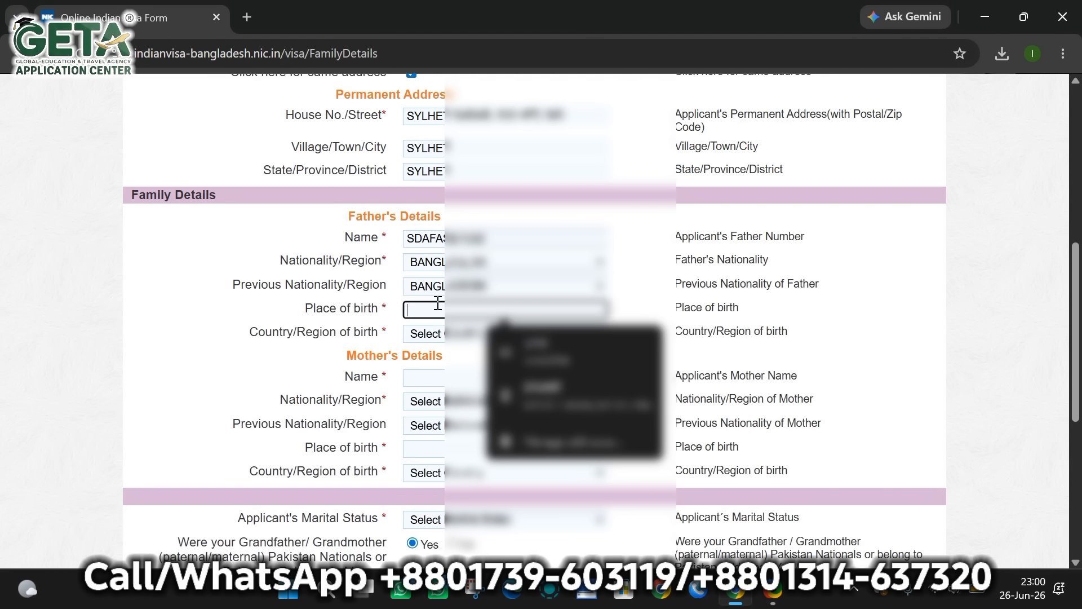
pyautogui.write('SY')
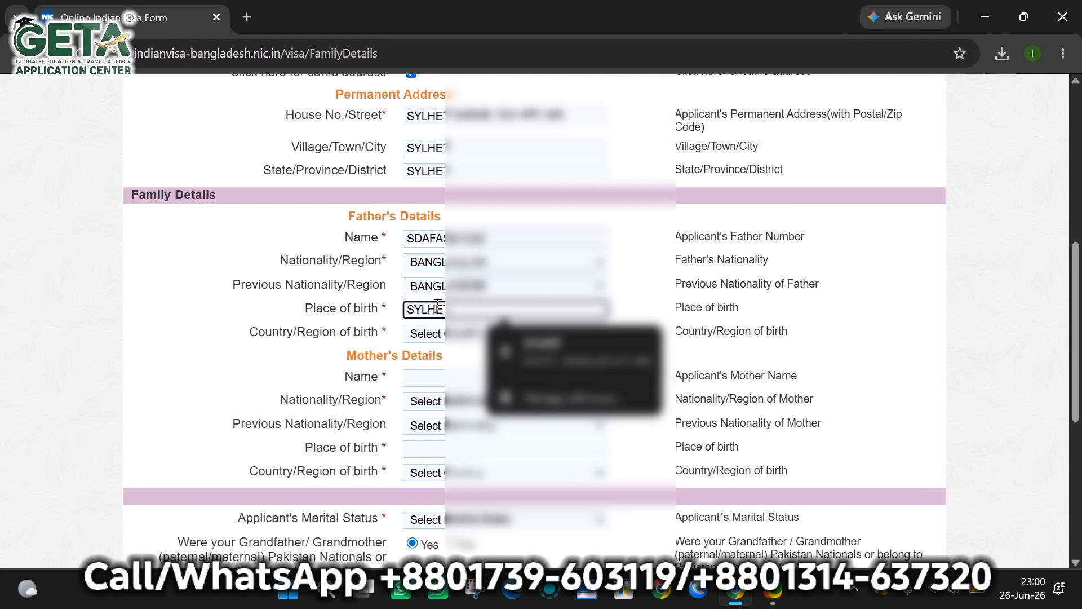
pyautogui.write('LHET')
pyautogui.click(446, 338)
pyautogui.scroll(-5, 541, 223)
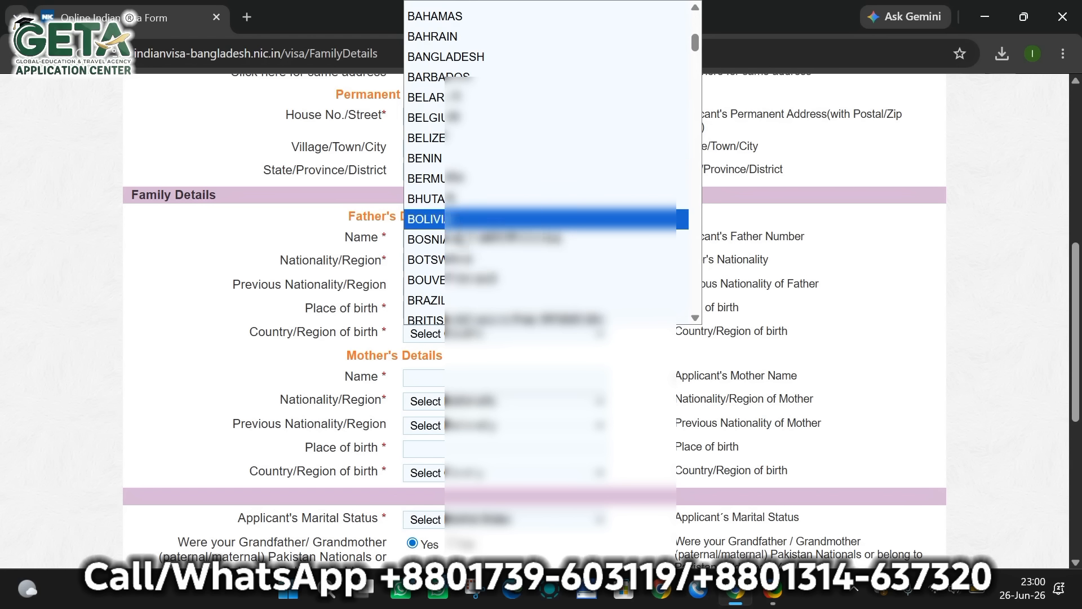
pyautogui.scroll(-5, 541, 242)
pyautogui.scroll(10, 541, 243)
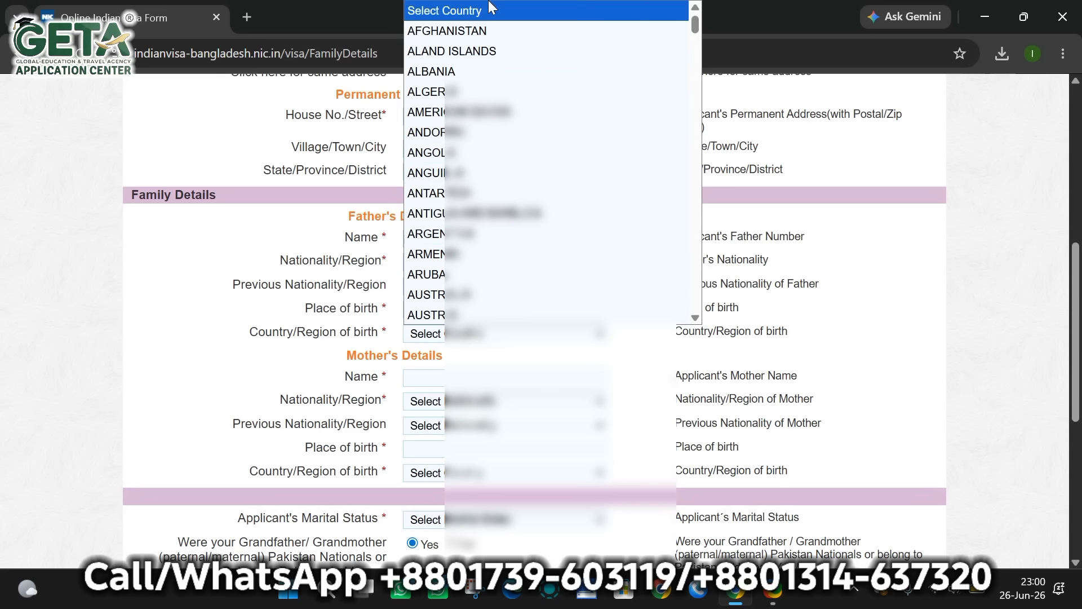
pyautogui.scroll(-3, 483, 207)
pyautogui.press('b')
pyautogui.press('b')
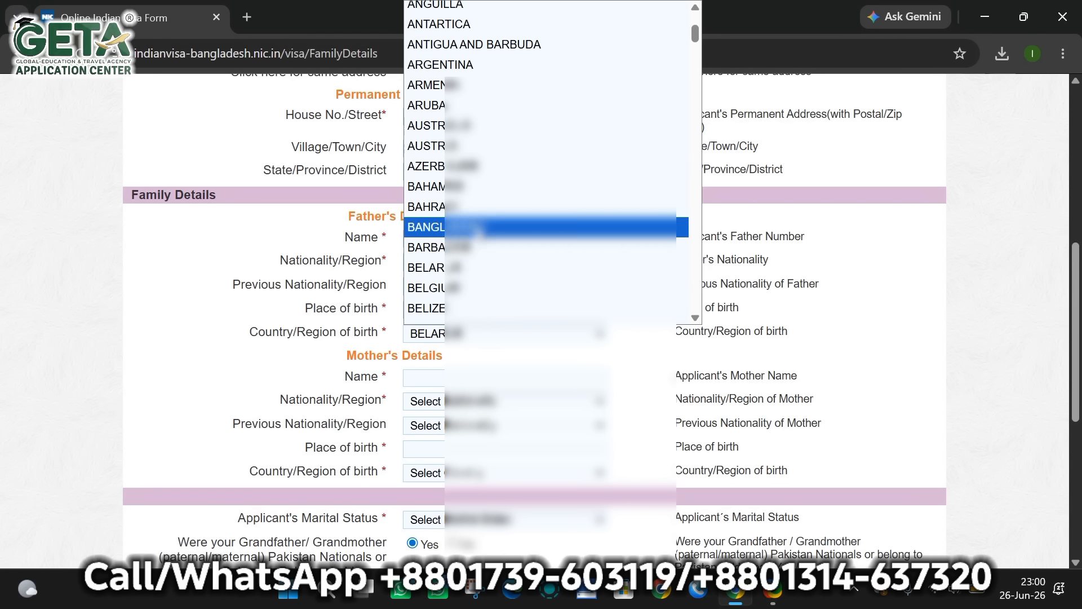
pyautogui.click(473, 227)
# Enter the mother's name and set her nationality and previous nationality to BANGLADESH.
pyautogui.click(420, 370)
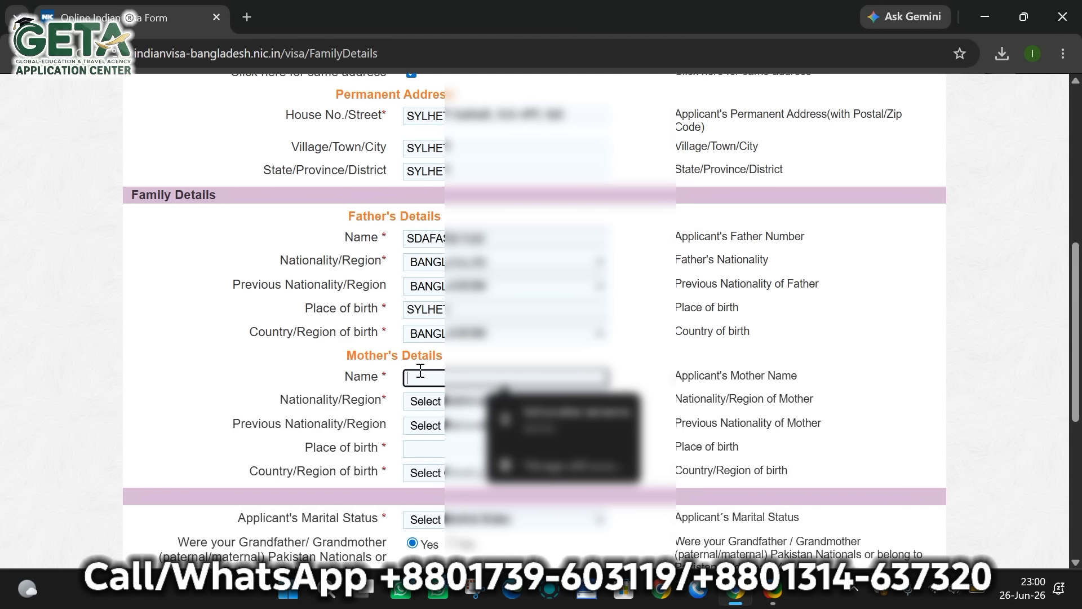
pyautogui.write('KLJDF')
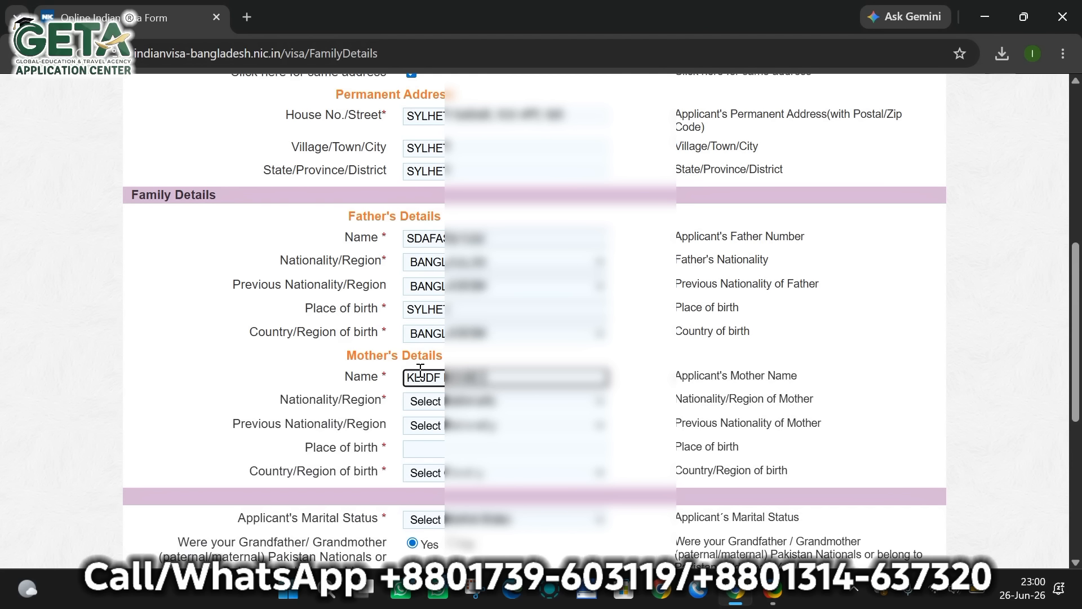
pyautogui.click(452, 402)
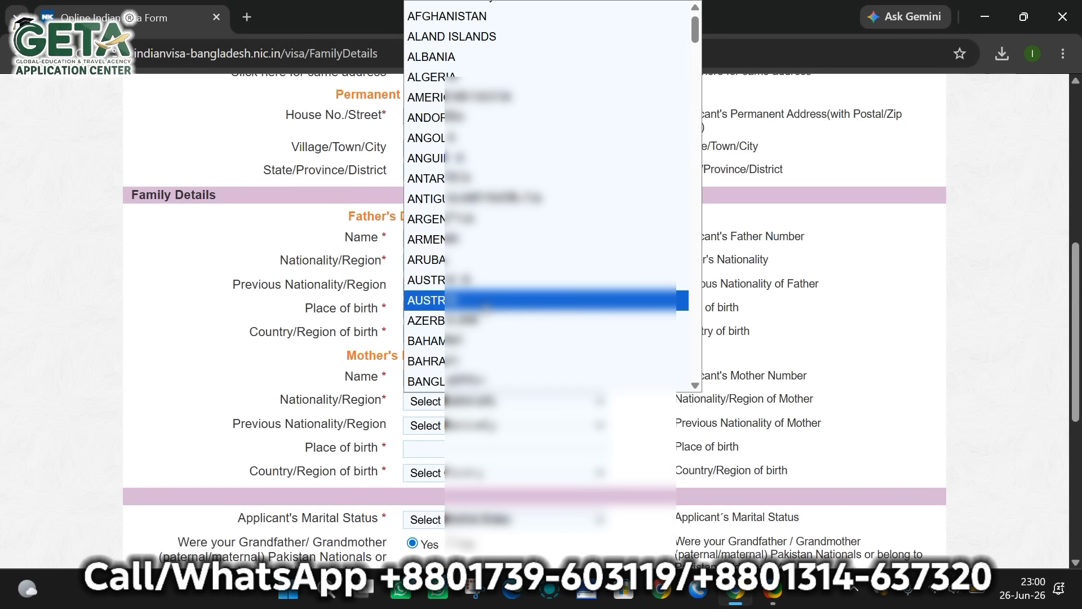
pyautogui.click(461, 384)
pyautogui.click(460, 427)
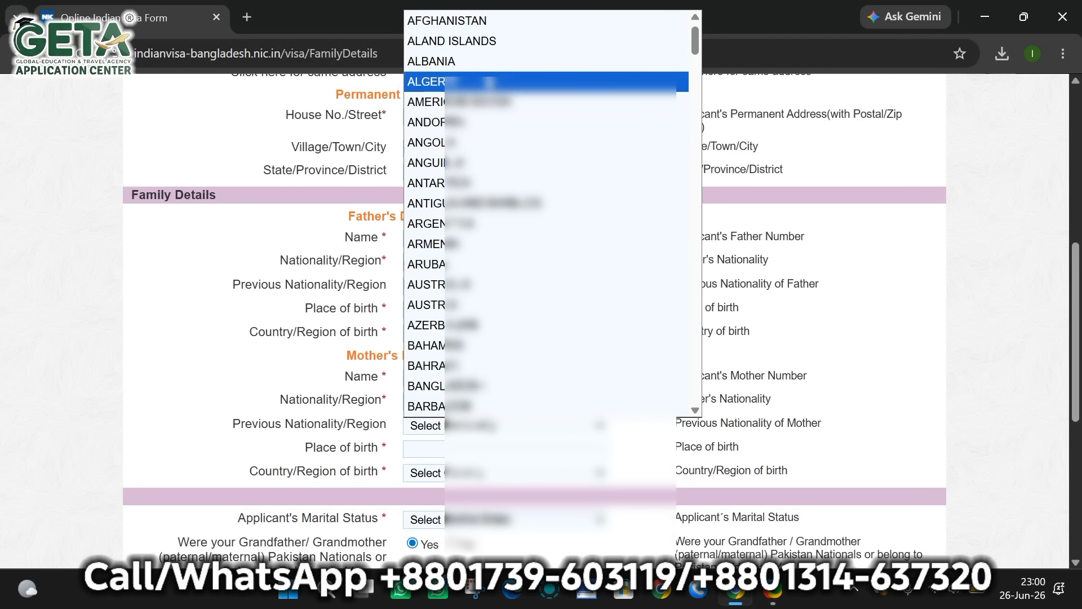
pyautogui.click(492, 384)
# Give the mother's place of birth as DHAKA and country of birth as BANGLADESH.
pyautogui.click(474, 449)
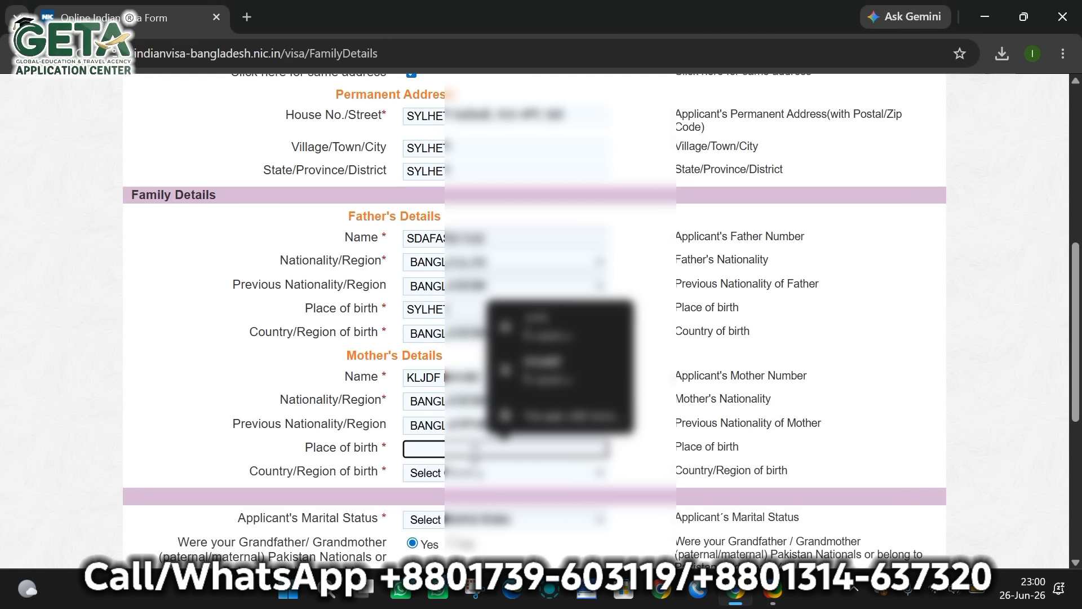
pyautogui.write('DHAKA')
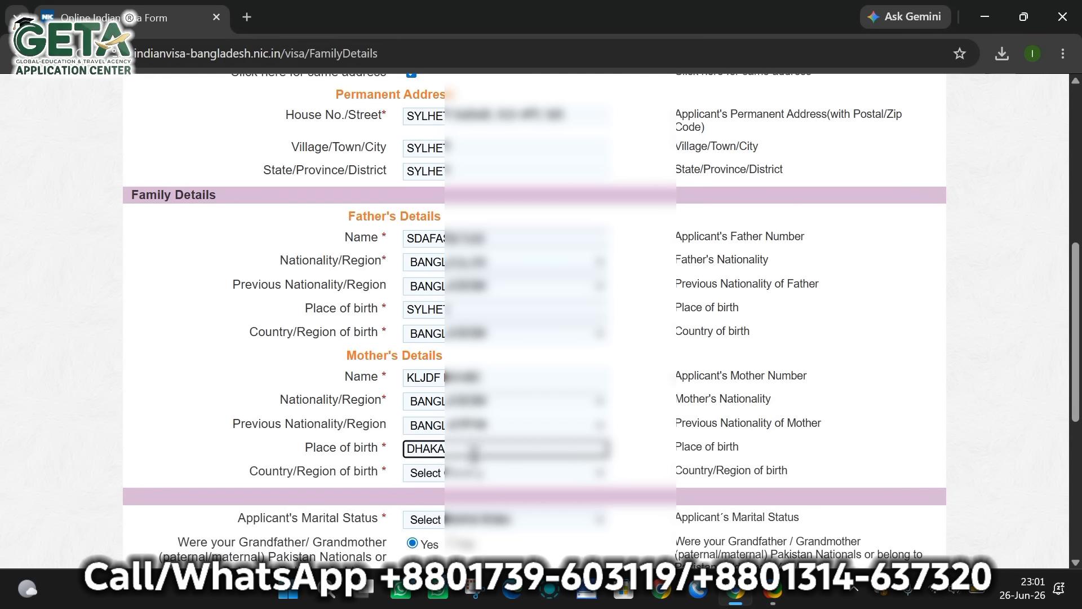
pyautogui.click(474, 475)
pyautogui.click(472, 451)
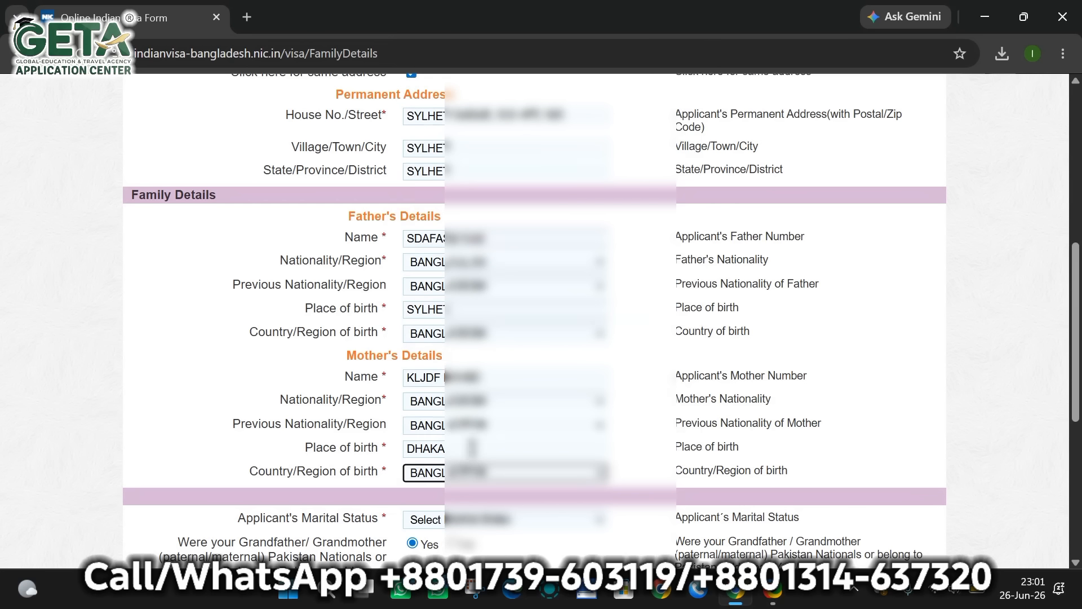
pyautogui.scroll(-1, 440, 363)
pyautogui.moveTo(264, 161); pyautogui.dragTo(377, 395)
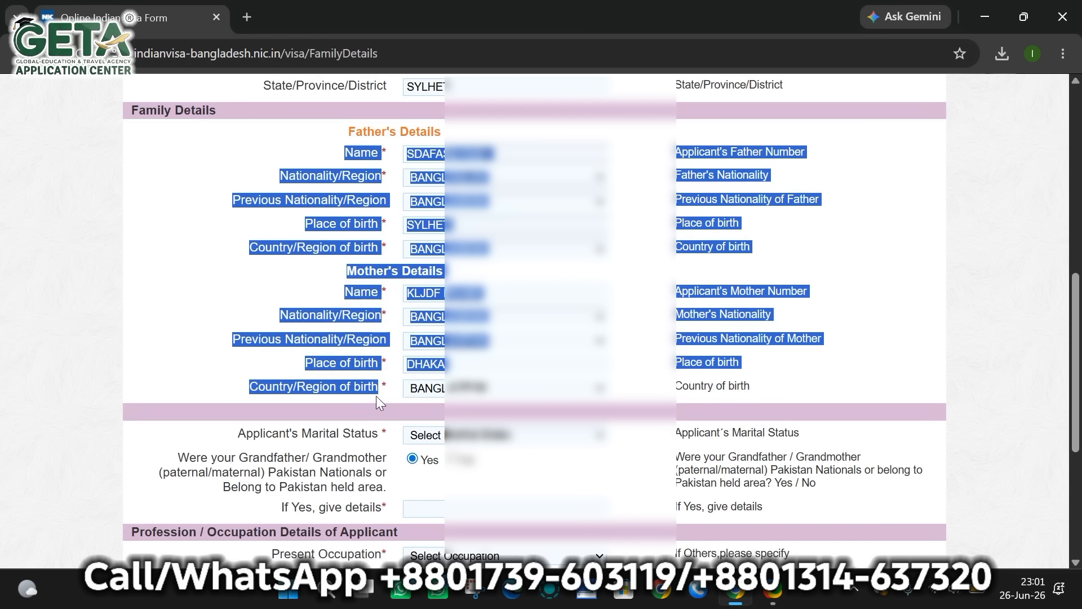
pyautogui.click(236, 347)
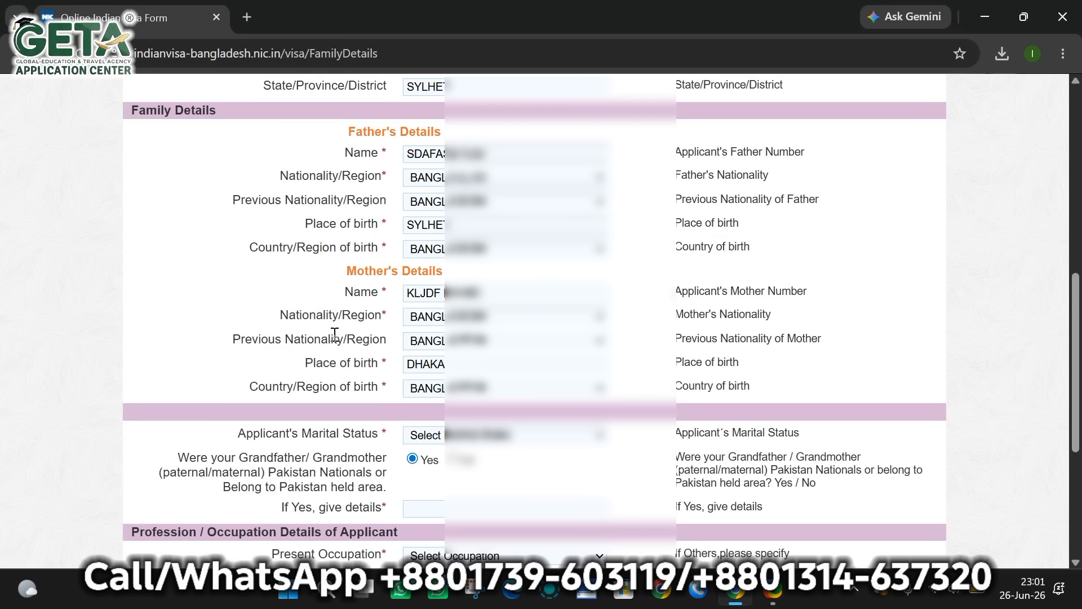
# Set the marital status to SINGLE and accept the confirmation prompt.
pyautogui.scroll(-1, 334, 334)
pyautogui.scroll(-1, 372, 343)
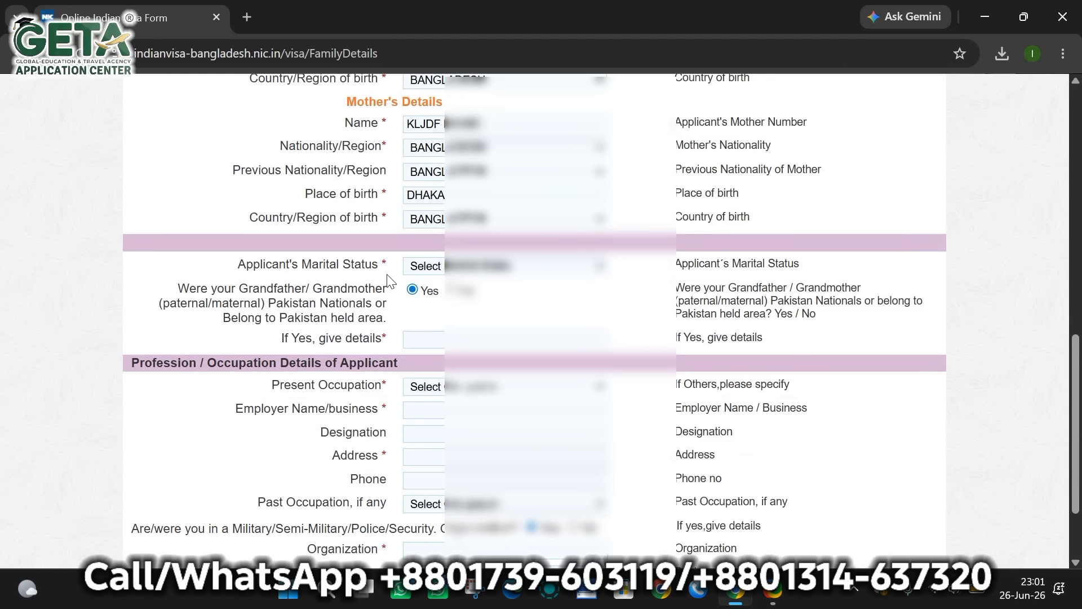
pyautogui.click(462, 271)
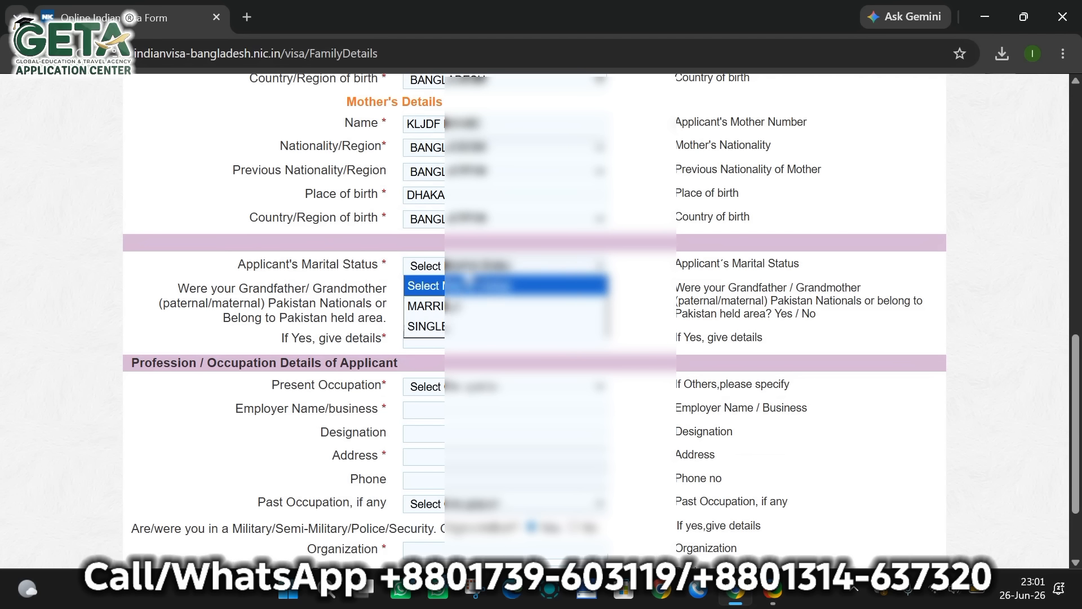
pyautogui.click(443, 328)
pyautogui.click(618, 194)
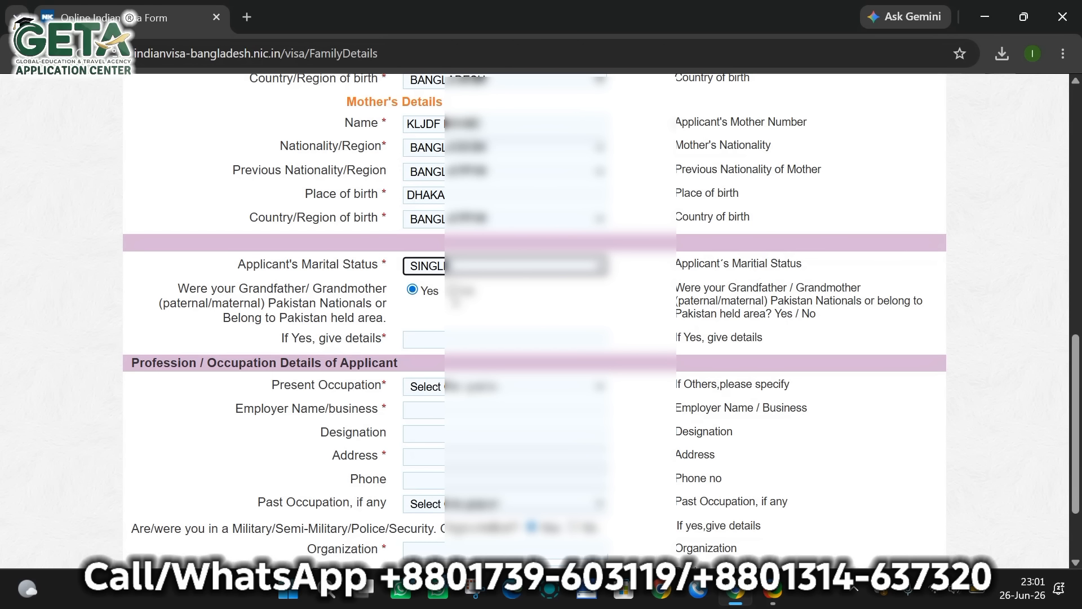
# Answer No to the grandparents-Pakistan-nationals question.
pyautogui.moveTo(177, 290); pyautogui.dragTo(386, 319)
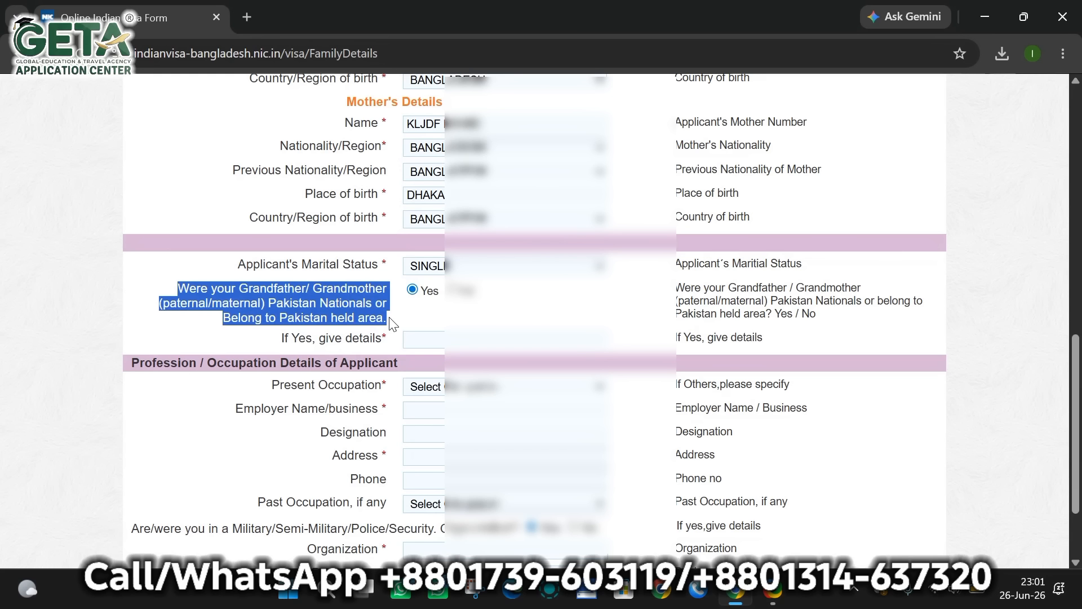
pyautogui.click(382, 303)
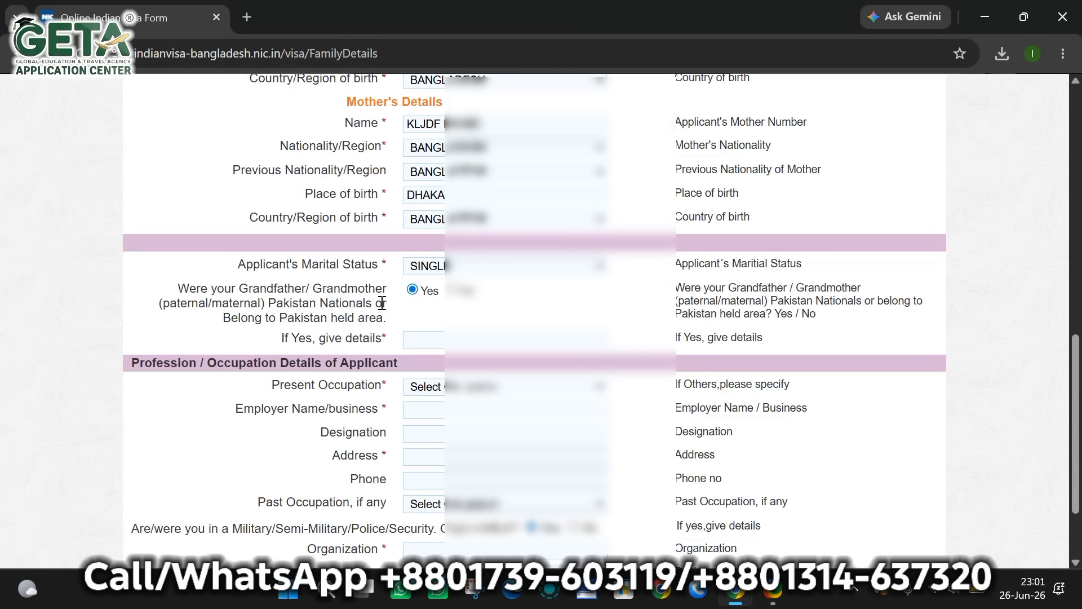
pyautogui.click(454, 290)
pyautogui.scroll(-2, 415, 305)
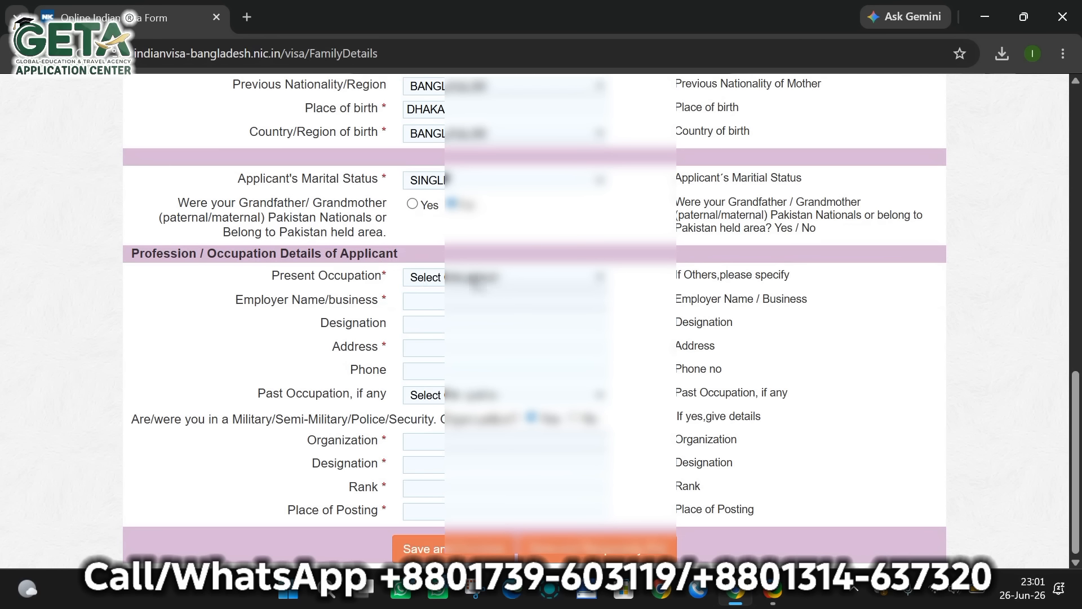
# Set the present occupation to UN-EMPLOYED.
pyautogui.click(428, 277)
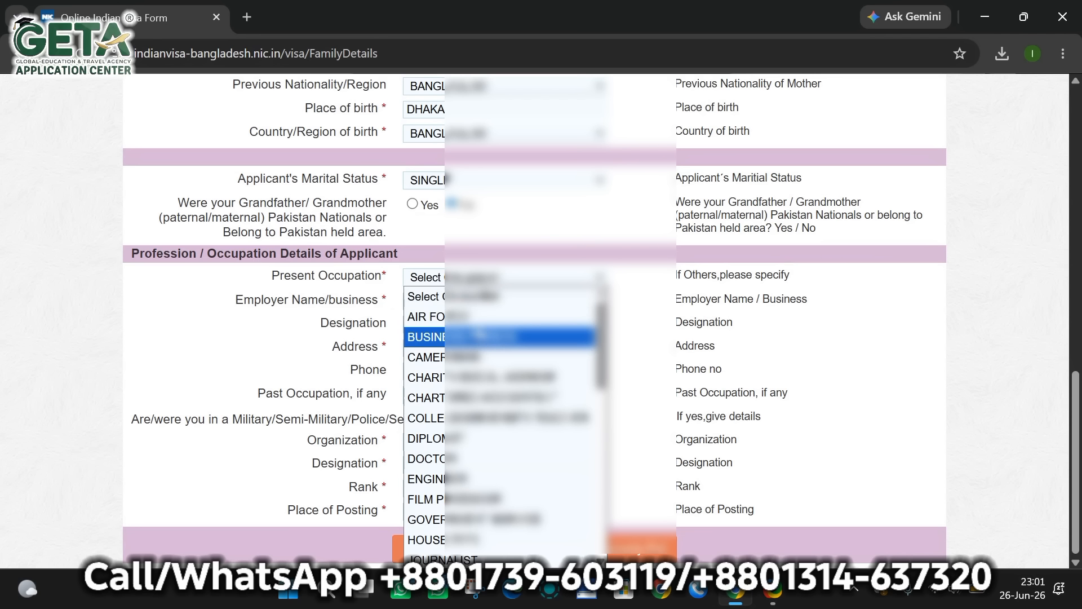
pyautogui.scroll(-3, 486, 472)
pyautogui.scroll(-3, 487, 469)
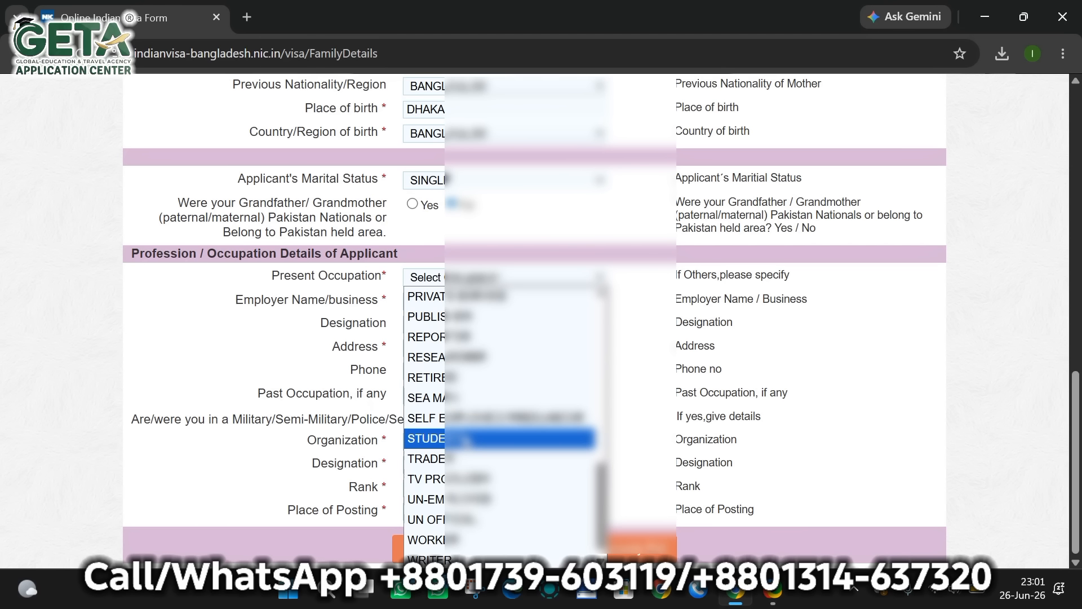
pyautogui.click(500, 499)
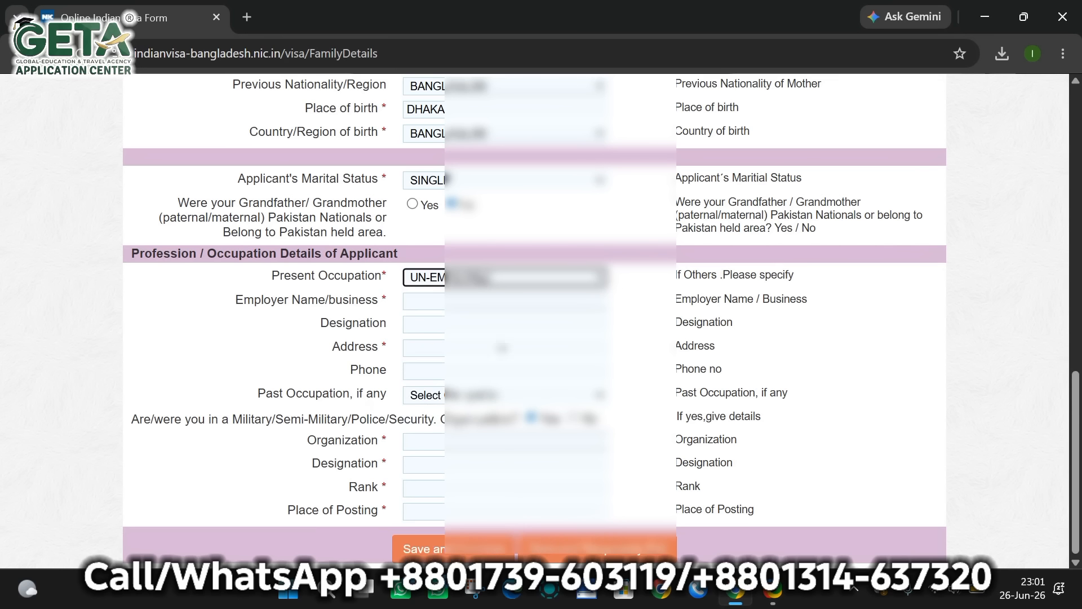
# Enter the employer's name and give SYLHET as the employer address.
pyautogui.click(486, 299)
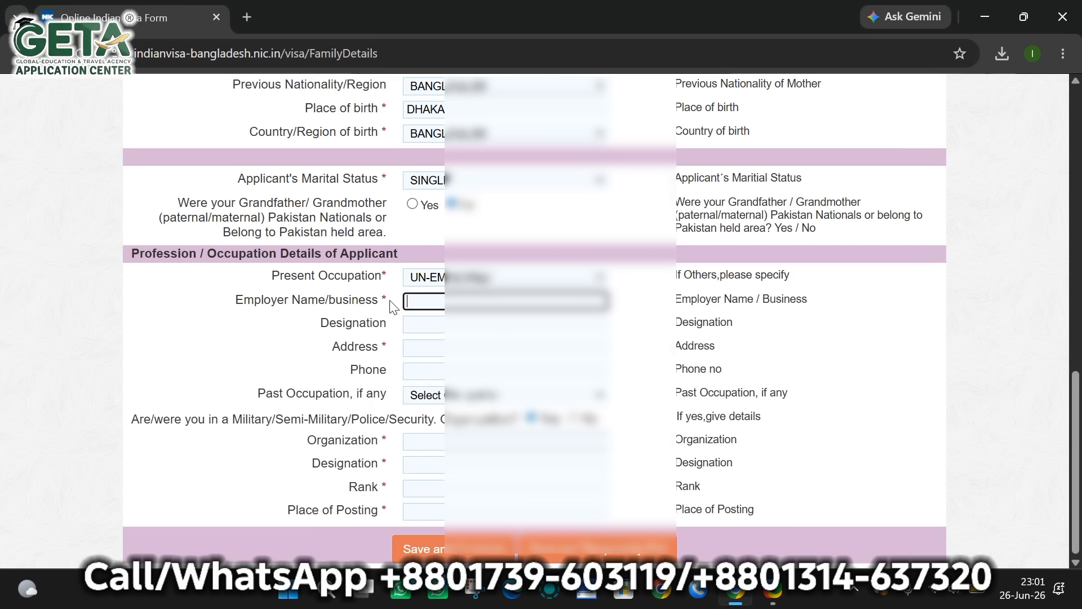
pyautogui.moveTo(392, 304); pyautogui.dragTo(242, 301)
pyautogui.click(221, 332)
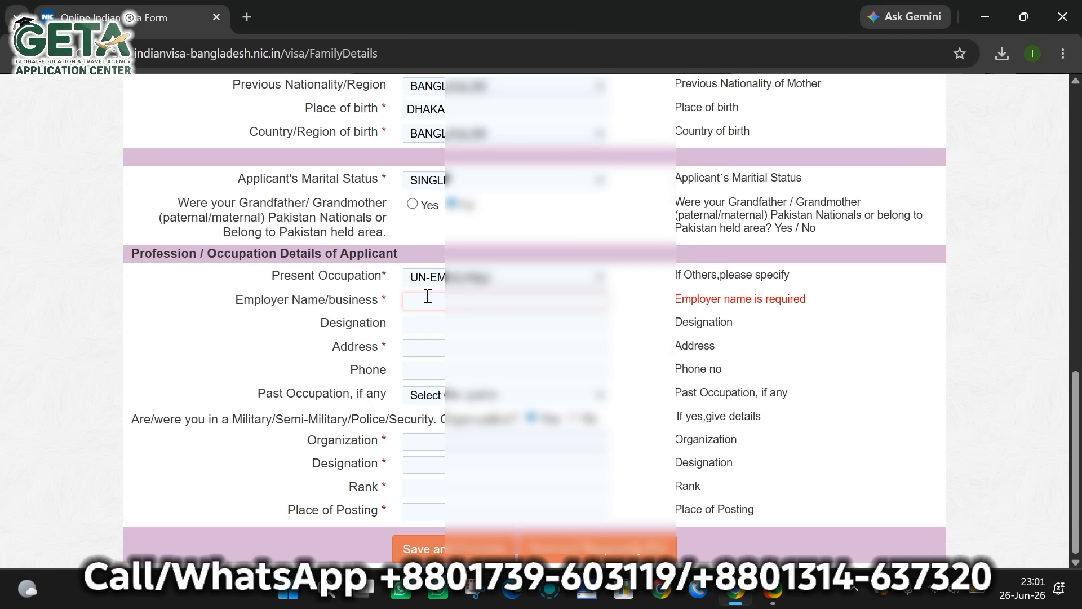
pyautogui.moveTo(236, 300); pyautogui.dragTo(434, 299)
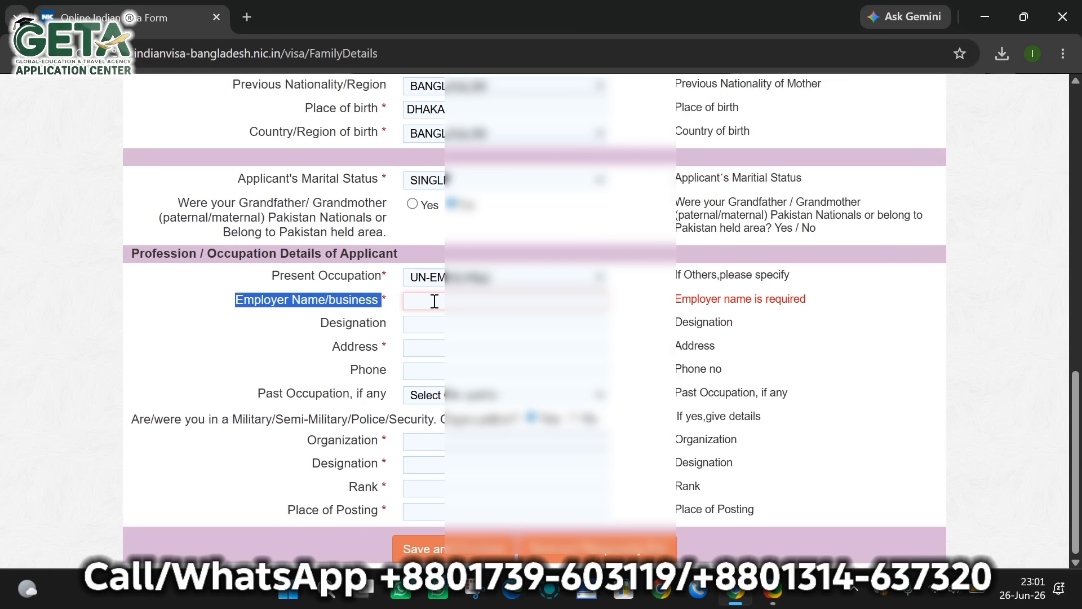
pyautogui.click(245, 351)
pyautogui.click(454, 298)
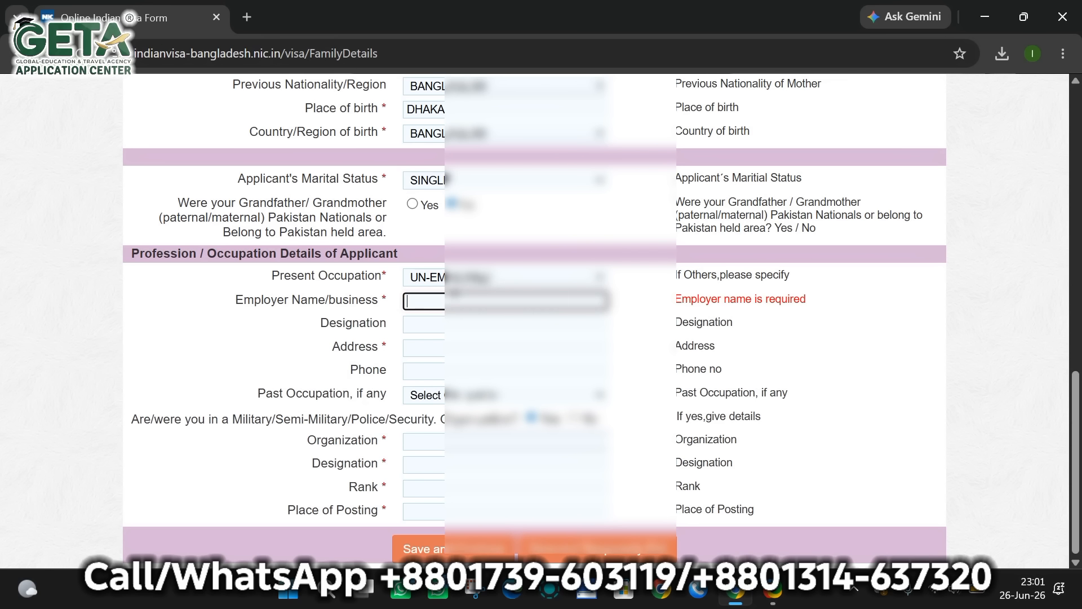
pyautogui.write('AKJDFK')
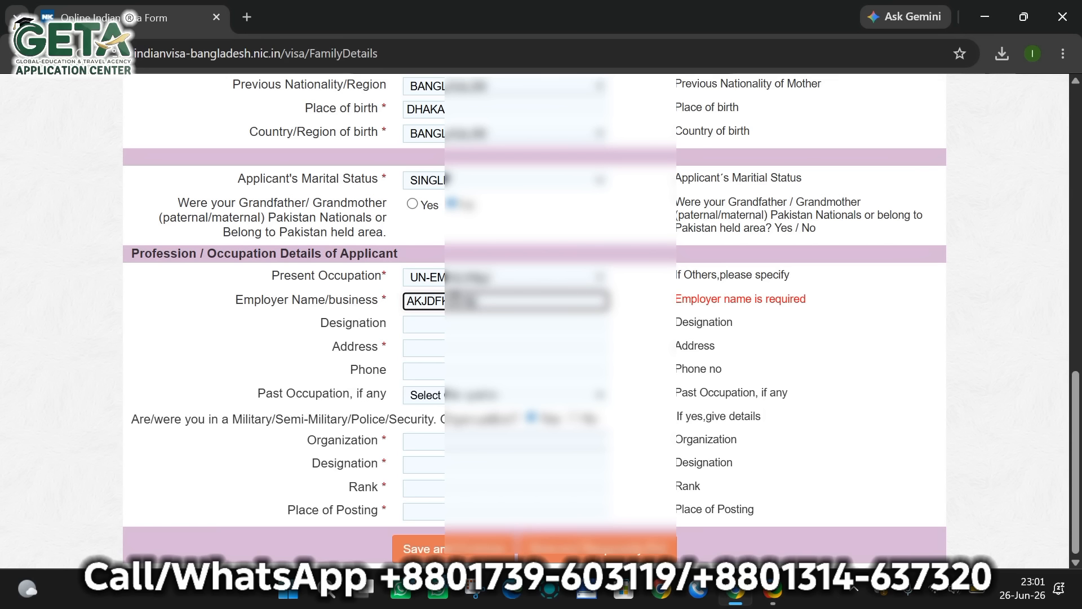
pyautogui.write('KJDFK')
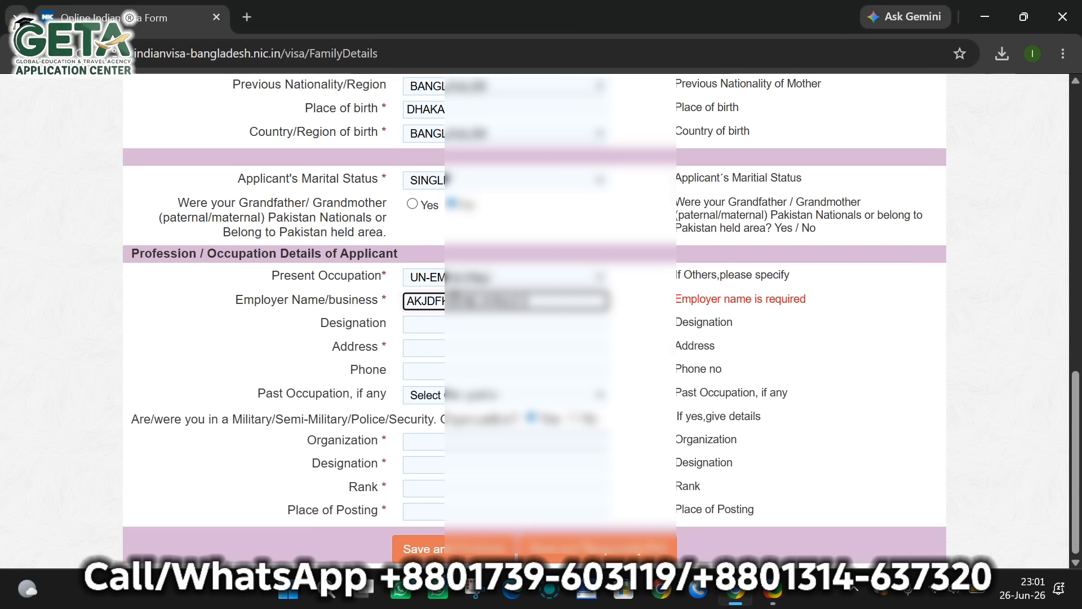
pyautogui.click(206, 337)
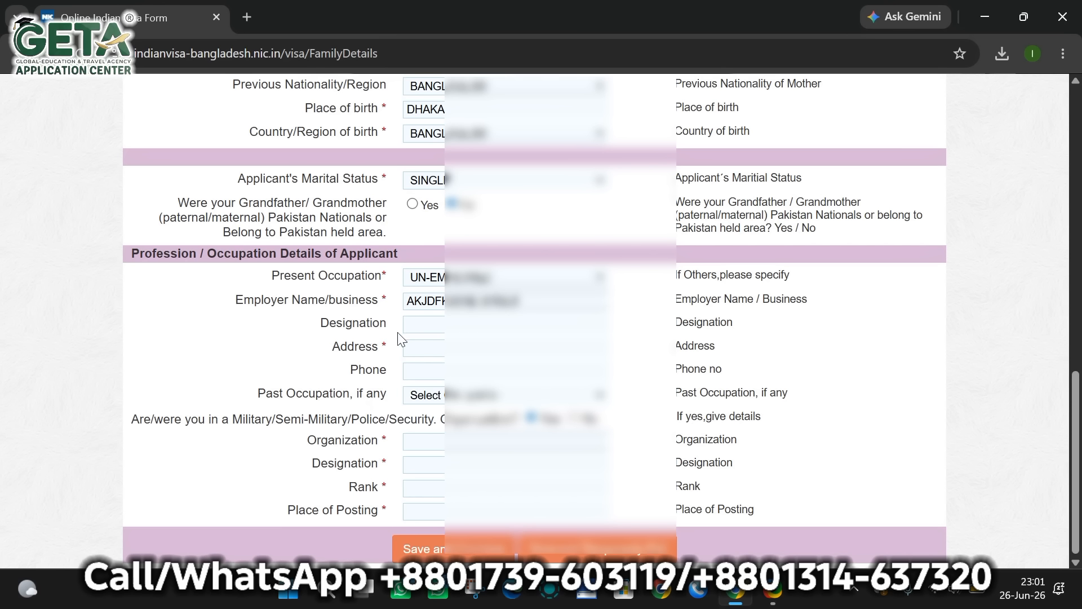
pyautogui.click(440, 320)
pyautogui.click(418, 351)
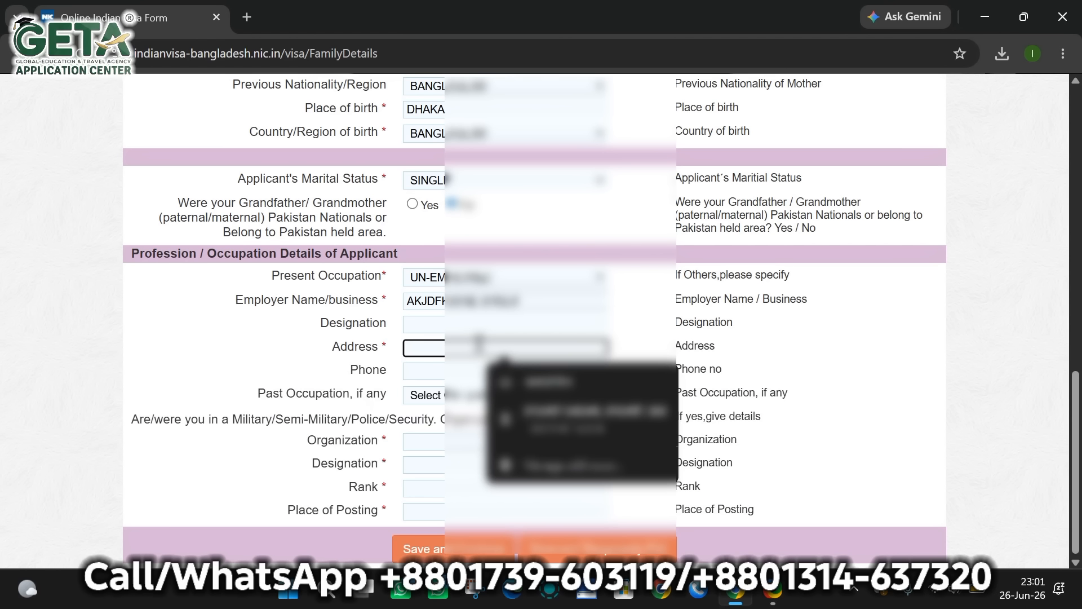
pyautogui.write('SYLHET')
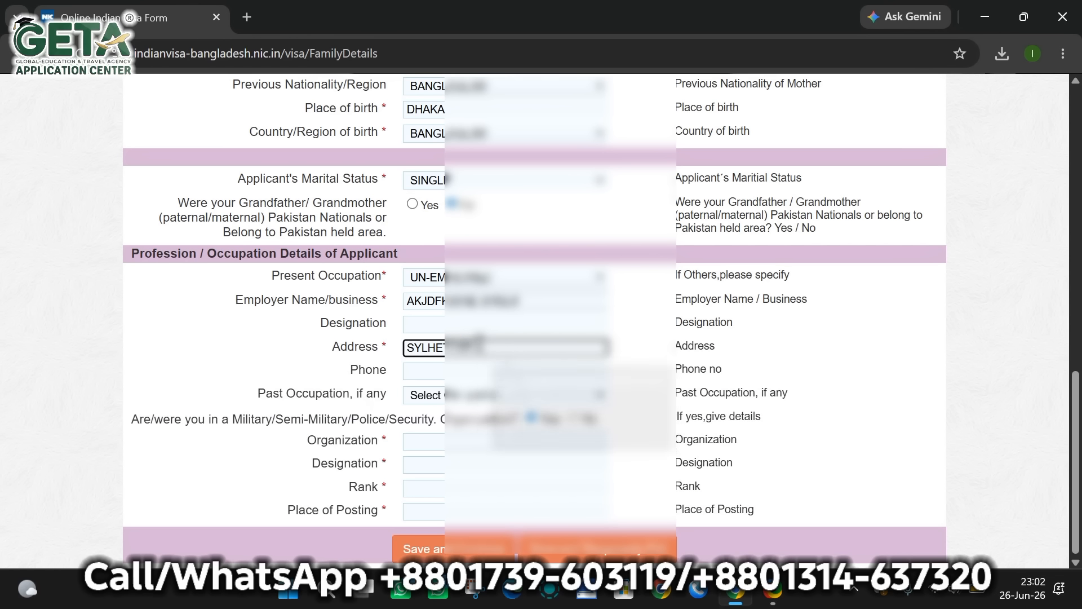
pyautogui.click(273, 375)
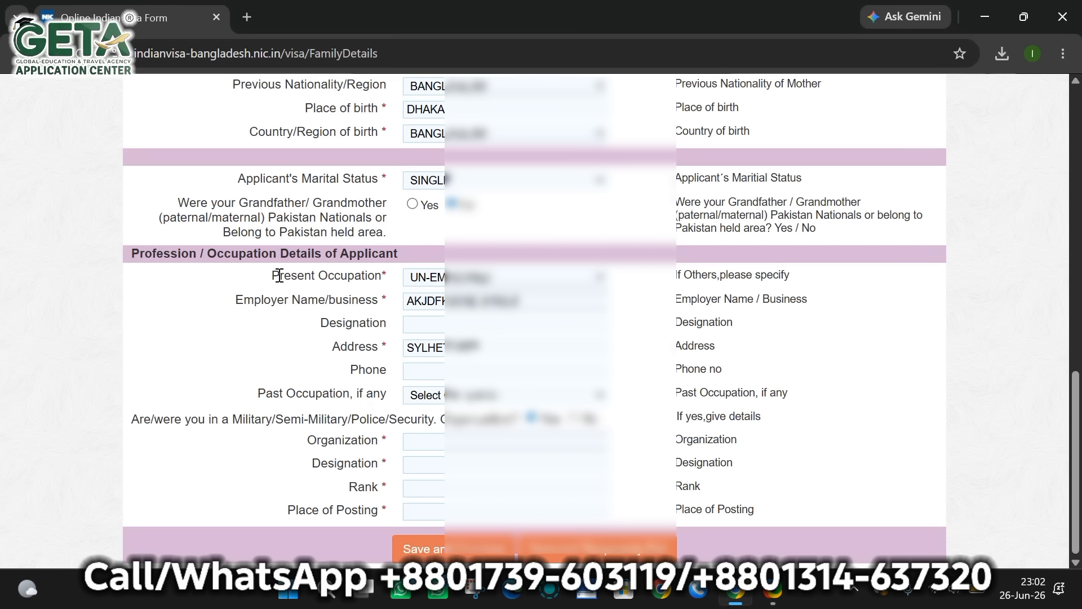
# Answer No to the military service question and save the Family Details.
pyautogui.moveTo(262, 276); pyautogui.dragTo(394, 279)
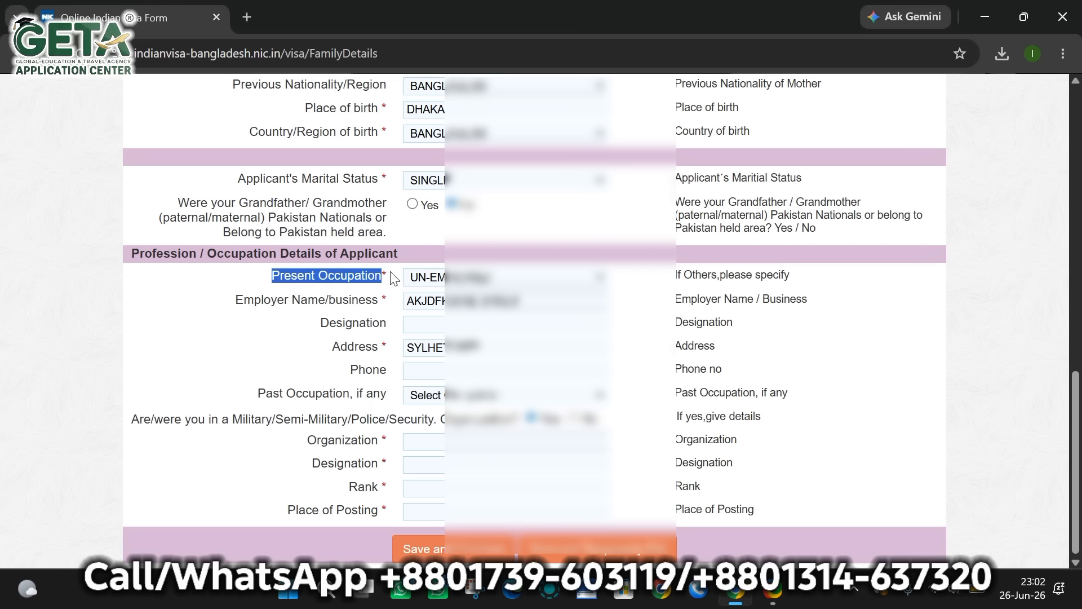
pyautogui.click(293, 294)
pyautogui.moveTo(265, 279); pyautogui.dragTo(398, 278)
pyautogui.click(316, 328)
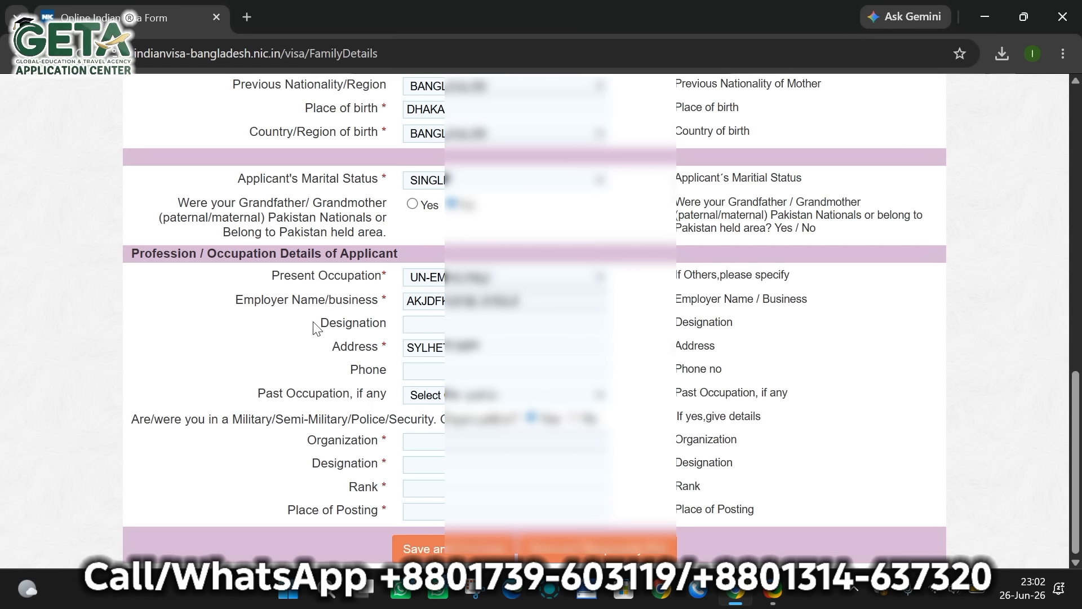
pyautogui.moveTo(129, 420); pyautogui.dragTo(484, 420)
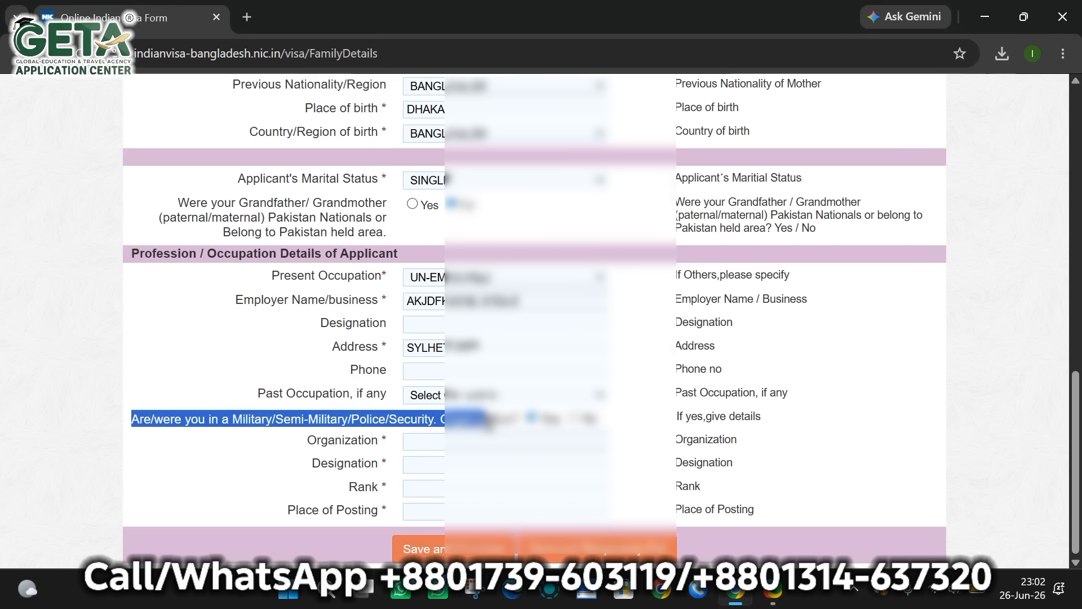
pyautogui.click(294, 440)
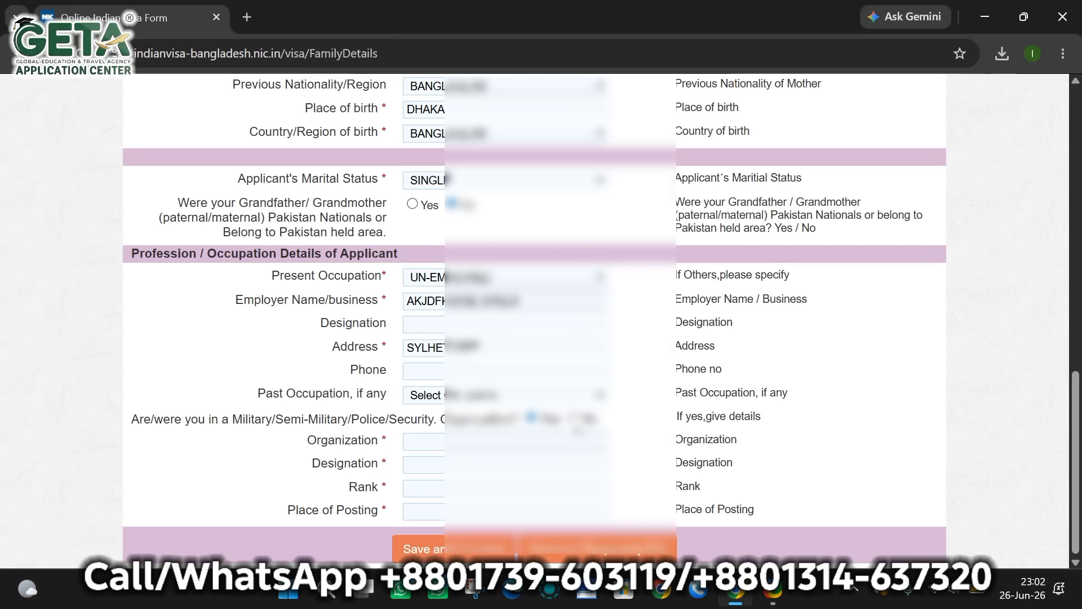
pyautogui.click(575, 418)
pyautogui.click(480, 553)
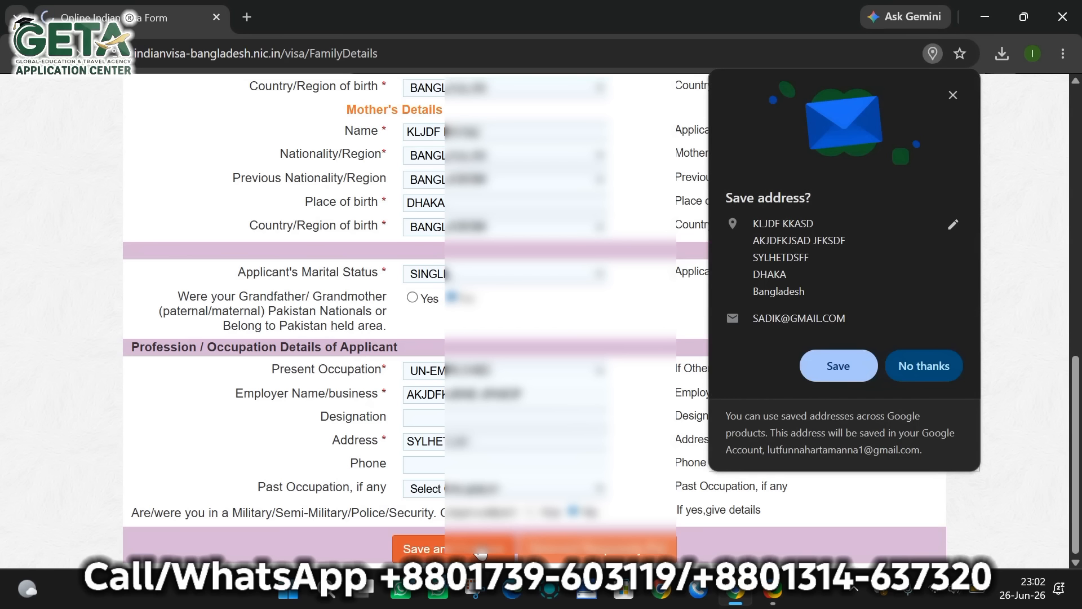
# List NEW DELHI and KOLKATA as the places to be visited.
pyautogui.click(914, 371)
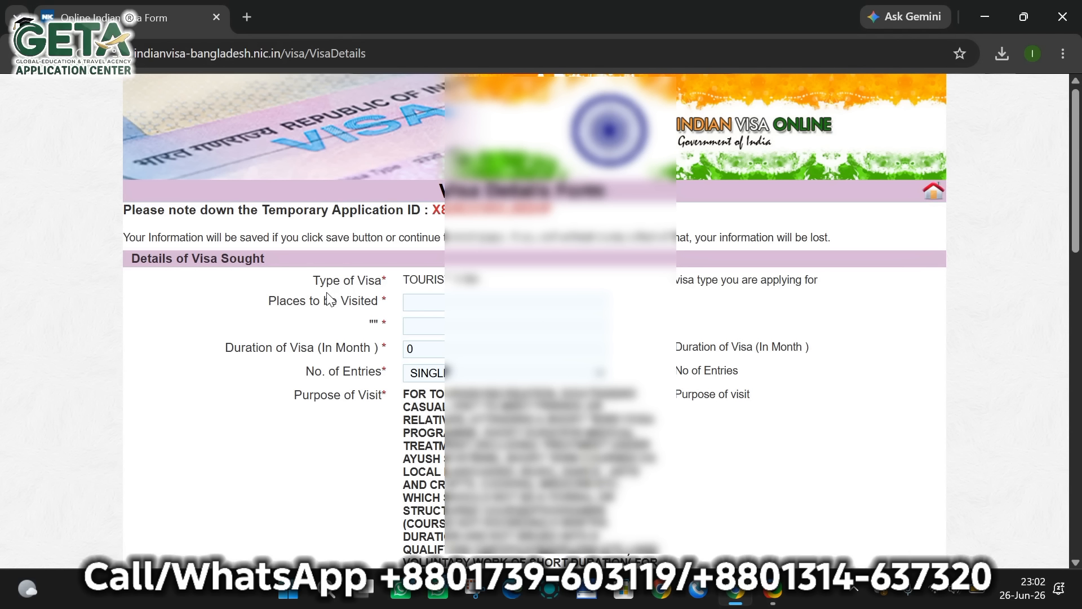
pyautogui.moveTo(312, 278); pyautogui.dragTo(473, 277)
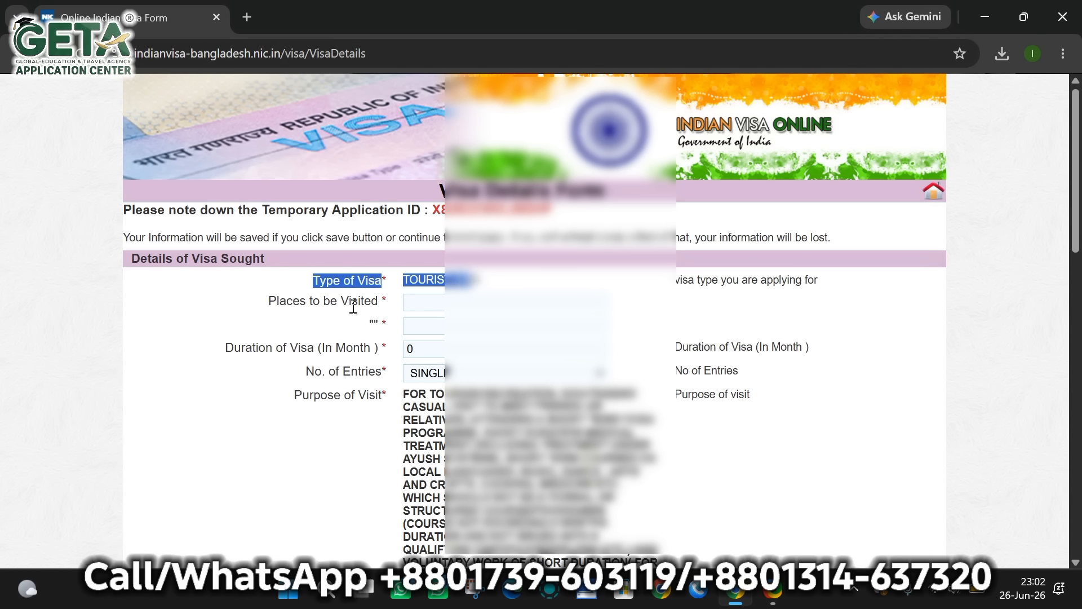
pyautogui.moveTo(269, 302); pyautogui.dragTo(465, 307)
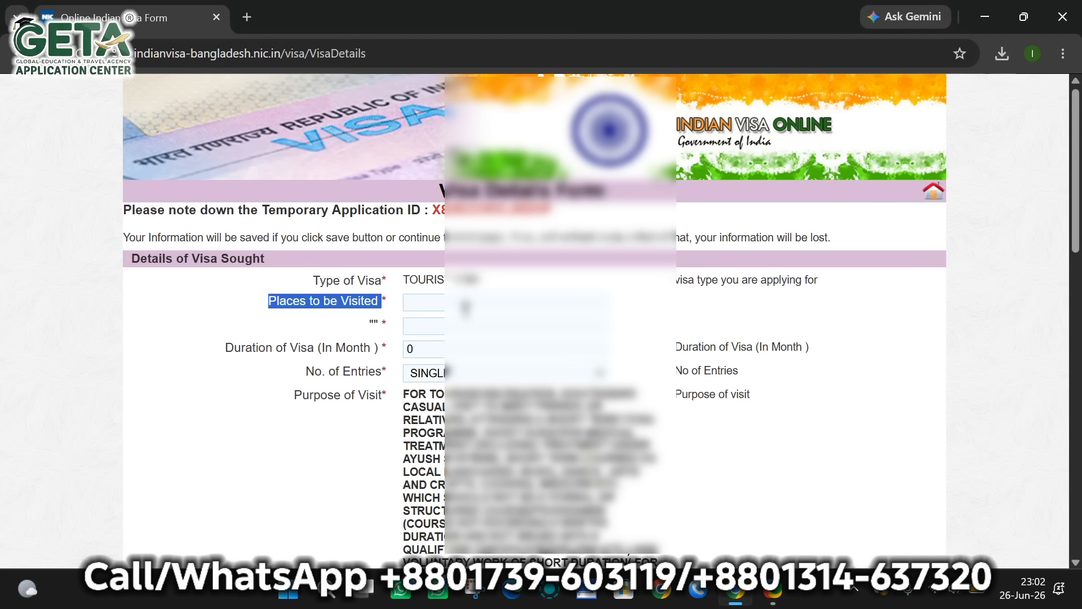
pyautogui.click(468, 308)
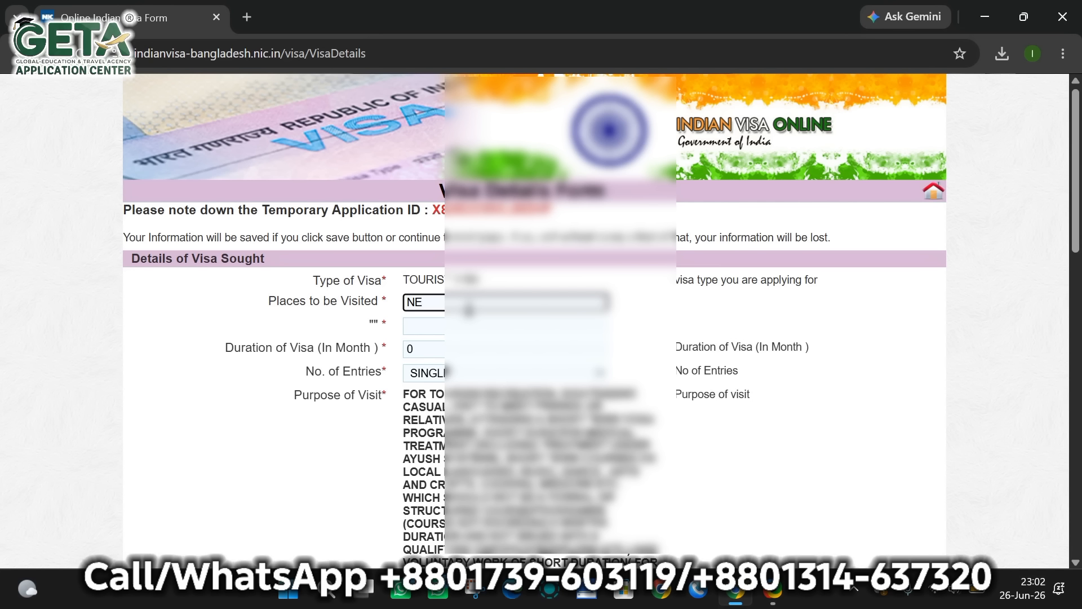
pyautogui.write('NEW DELHI')
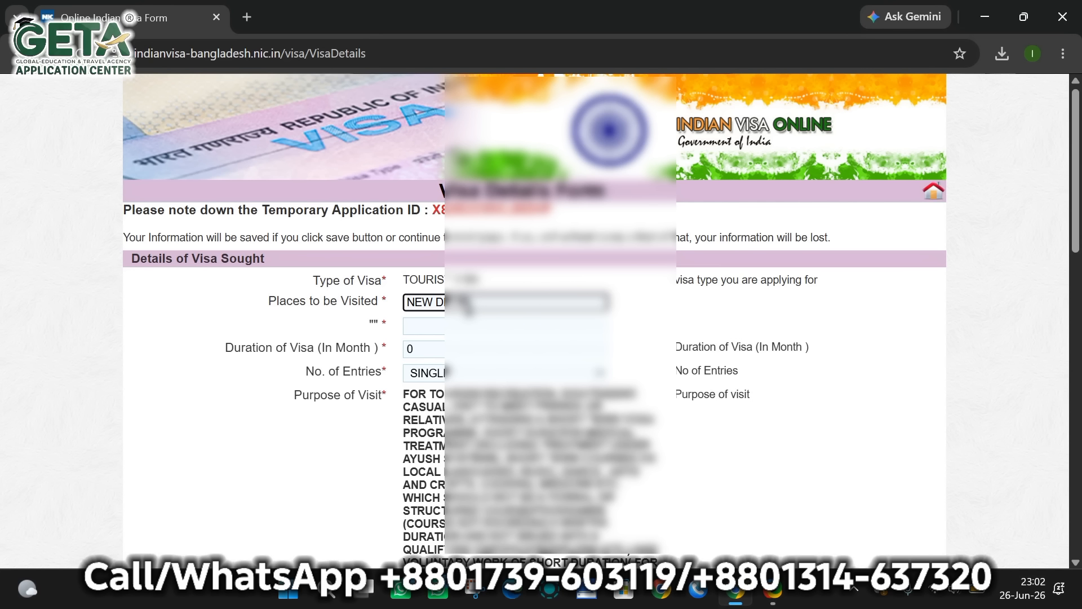
pyautogui.write(' CITYORT')
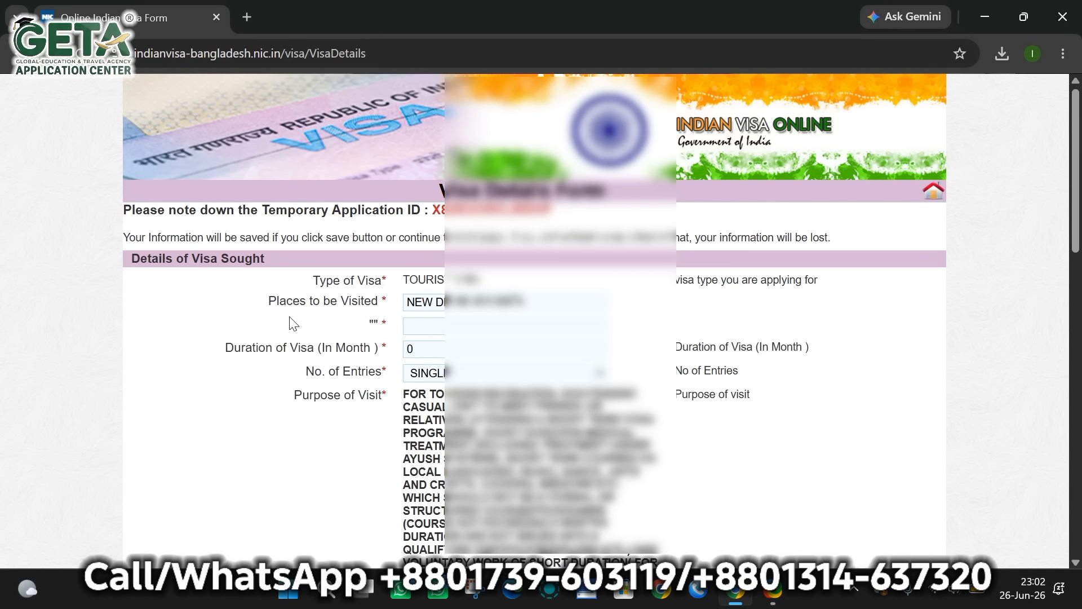
pyautogui.click(413, 322)
pyautogui.moveTo(525, 303); pyautogui.dragTo(477, 303)
pyautogui.hotkey('ctrl', 'x')
pyautogui.click(468, 327)
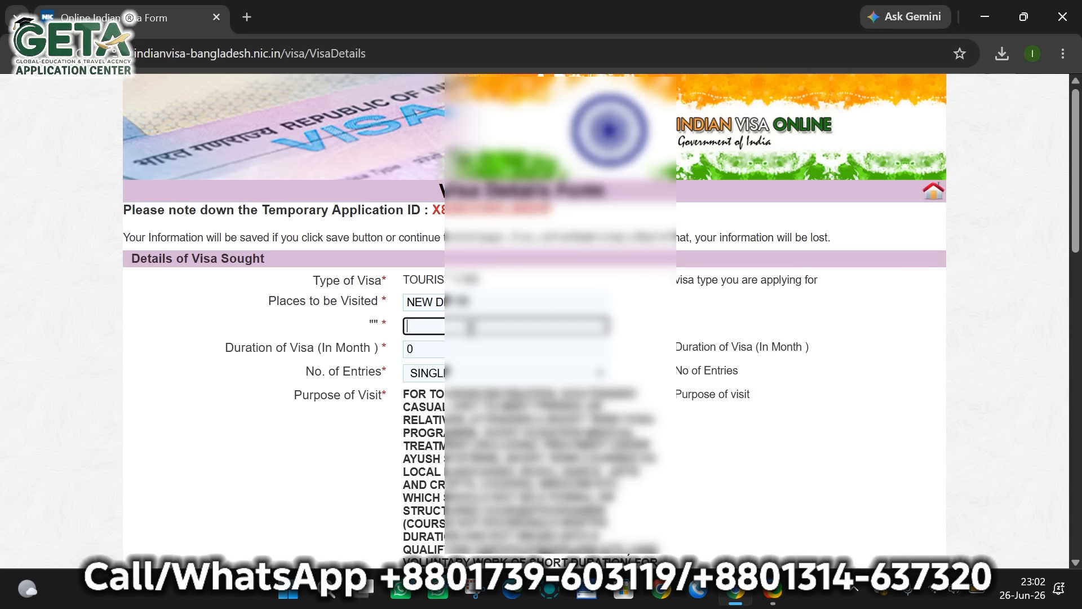
pyautogui.hotkey('ctrl', 'v')
pyautogui.click(355, 332)
# Set the visa duration to 12 months.
pyautogui.click(430, 350)
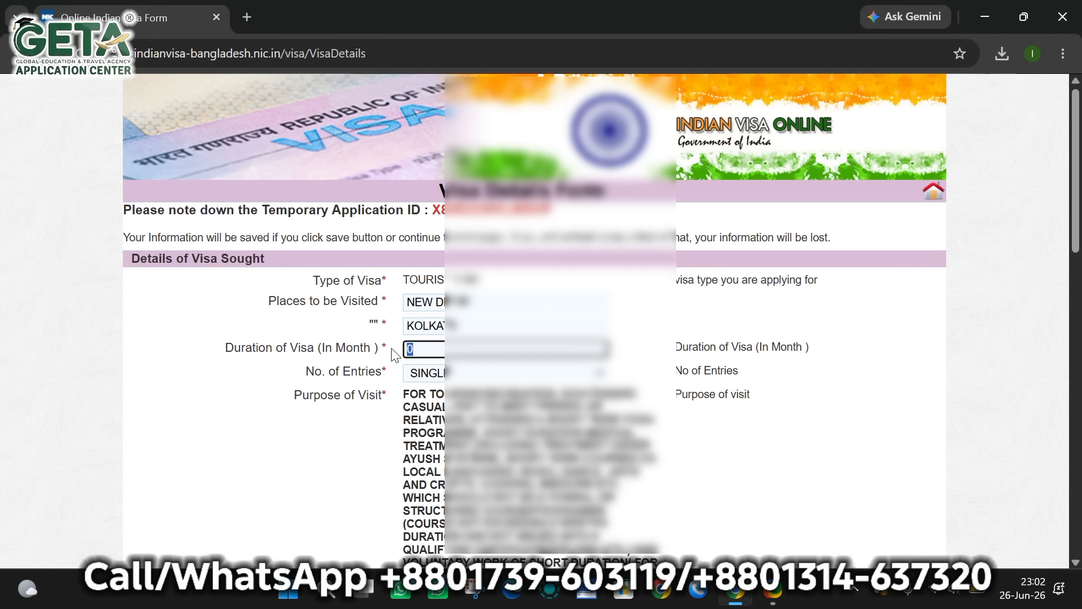
pyautogui.write('12')
pyautogui.click(229, 393)
# Set the number of entries to MULTIPLE.
pyautogui.click(460, 372)
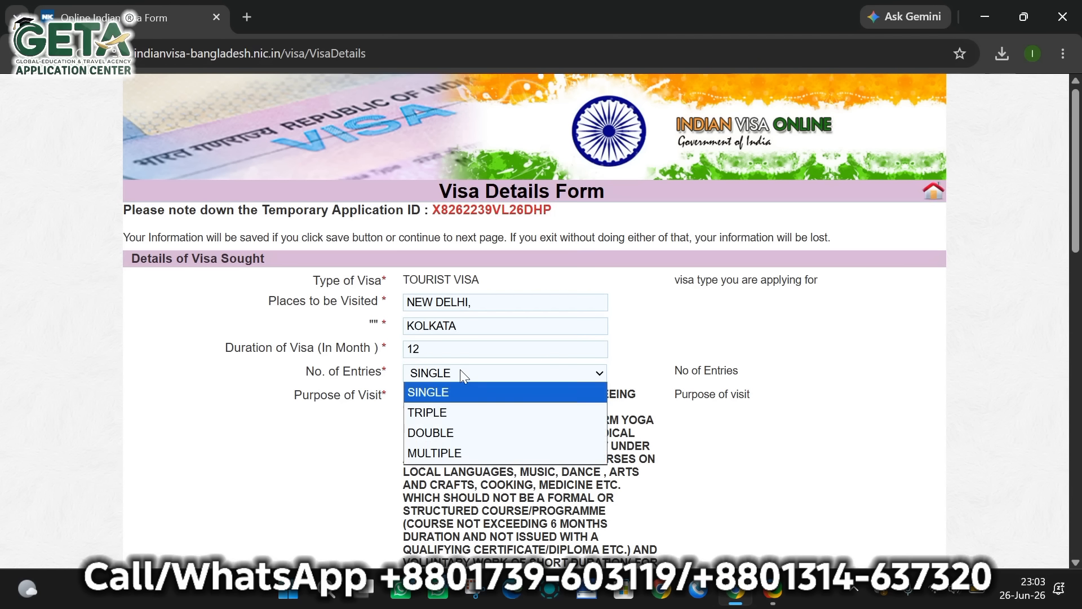
pyautogui.click(455, 452)
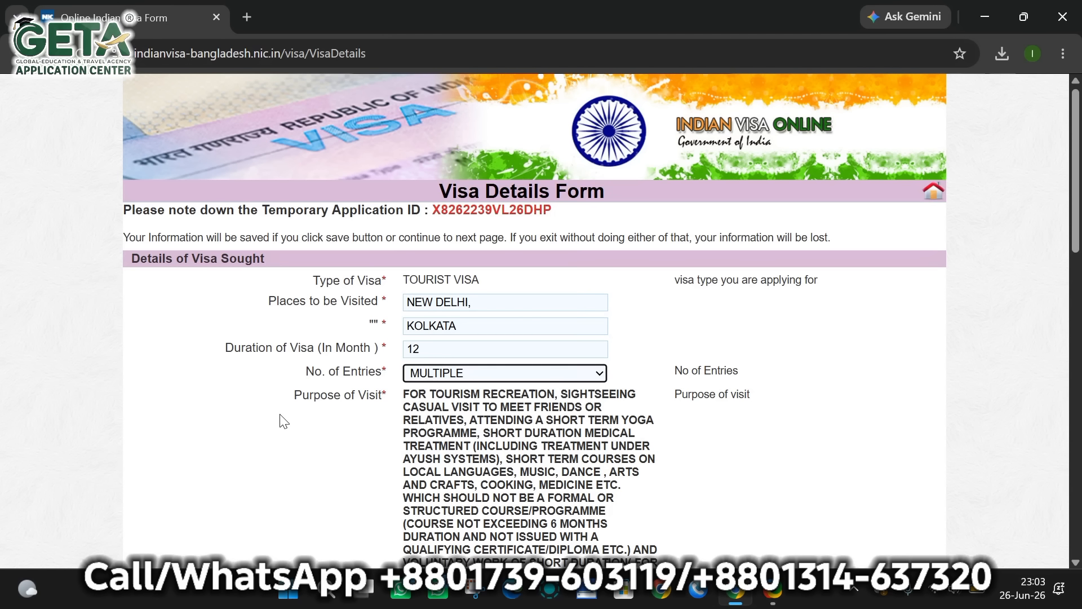
pyautogui.scroll(-3, 417, 394)
pyautogui.scroll(-2, 478, 297)
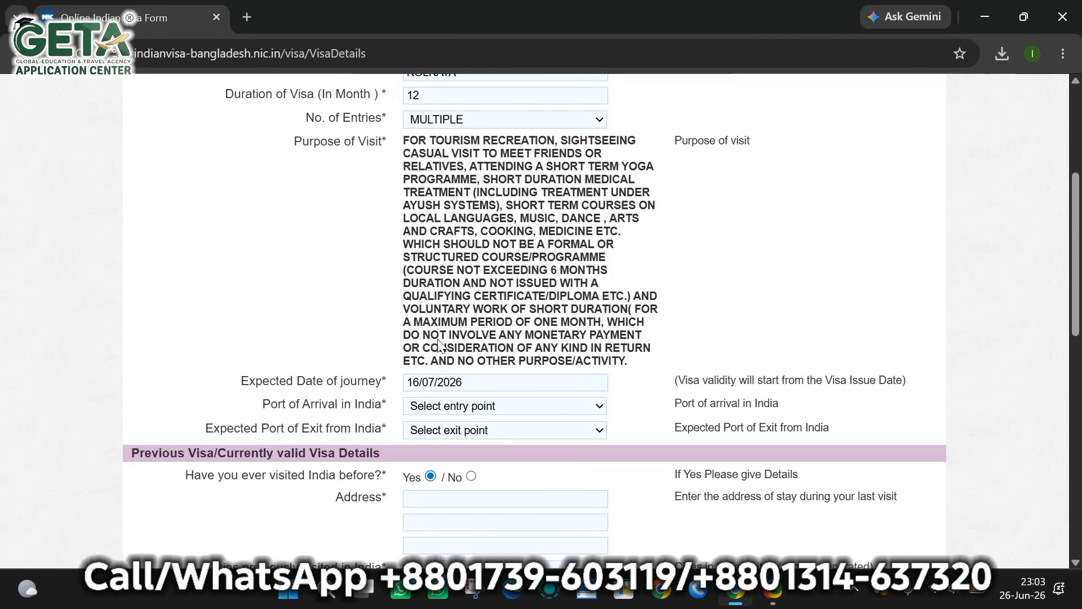
pyautogui.moveTo(263, 381); pyautogui.dragTo(586, 414)
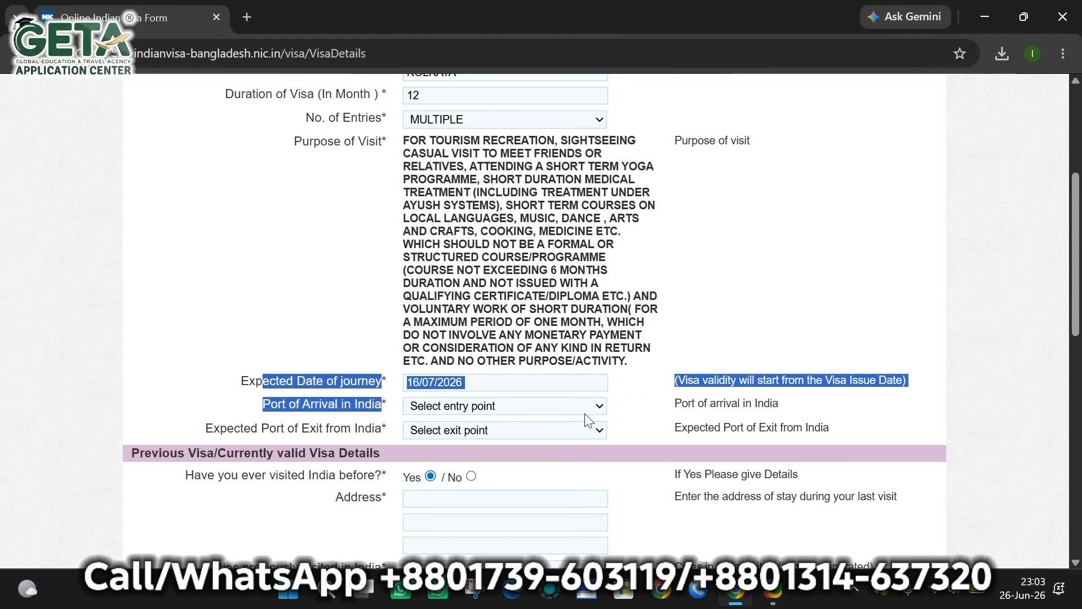
pyautogui.click(207, 326)
pyautogui.moveTo(243, 409); pyautogui.dragTo(338, 415)
# Choose BY AIR as port of arrival and BY RAIL GEDE/BY AIR as exit port.
pyautogui.click(456, 408)
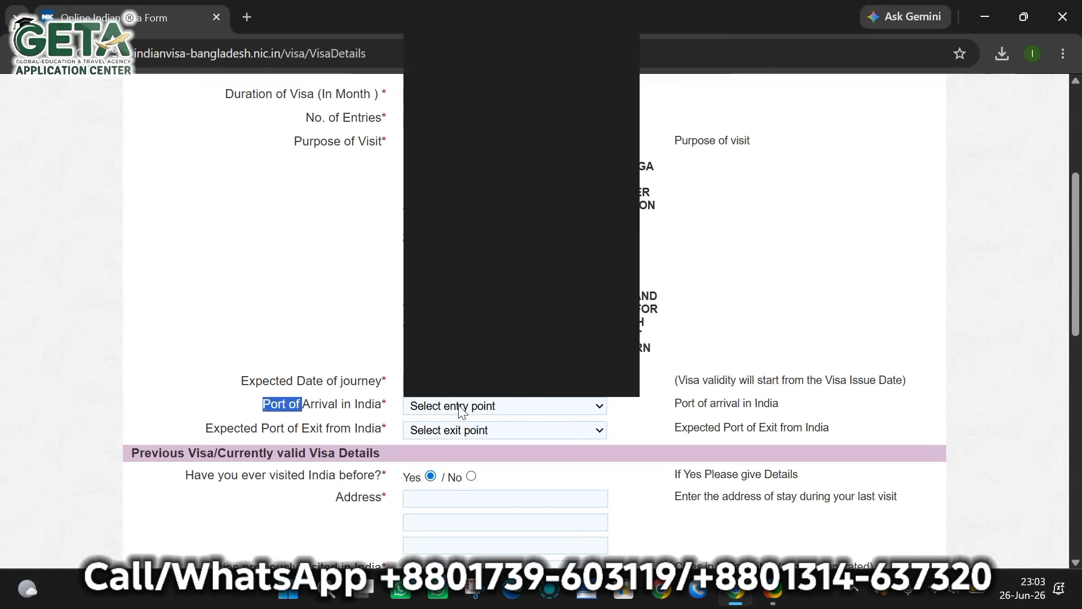
pyautogui.click(454, 22)
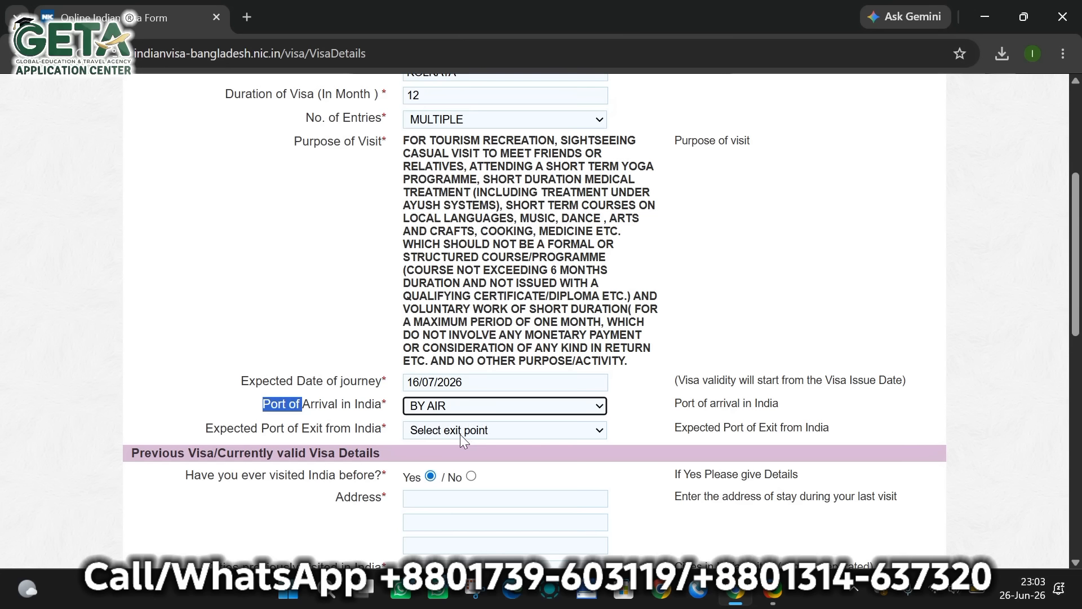
pyautogui.click(460, 431)
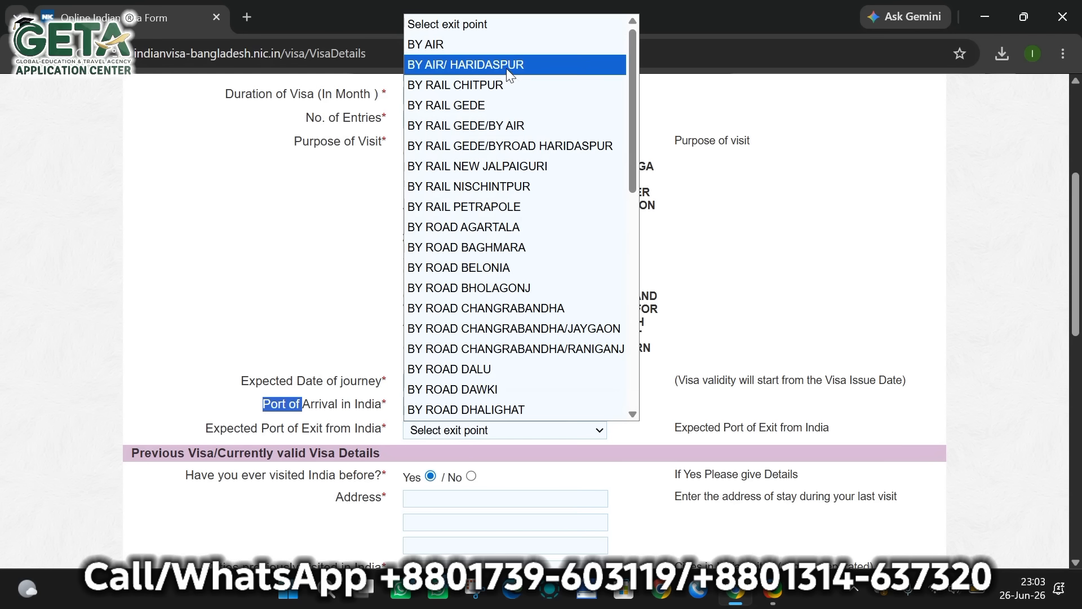
pyautogui.click(492, 126)
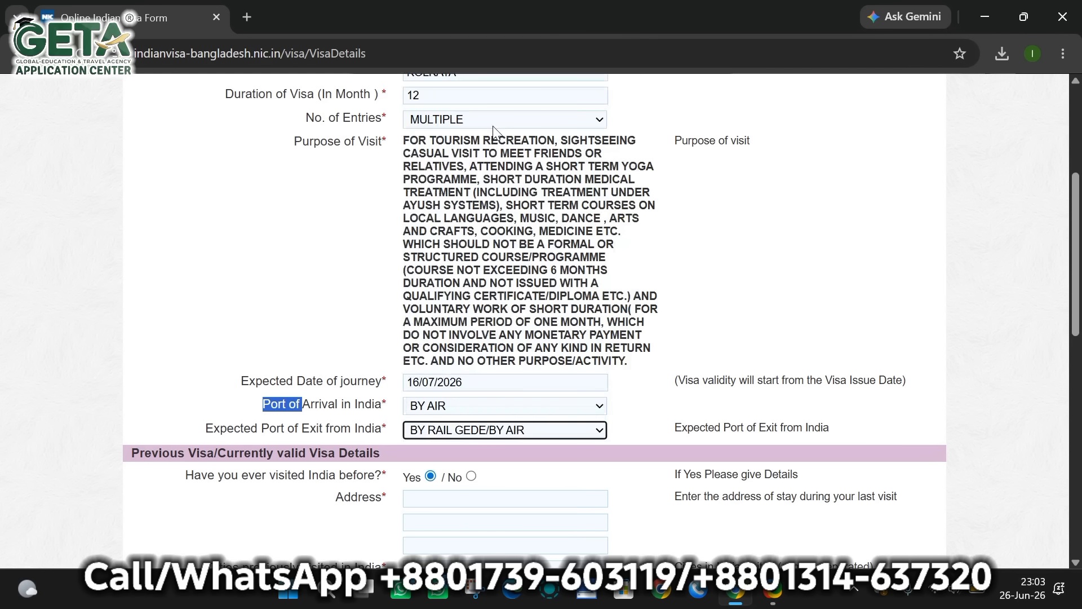
pyautogui.scroll(-3, 493, 128)
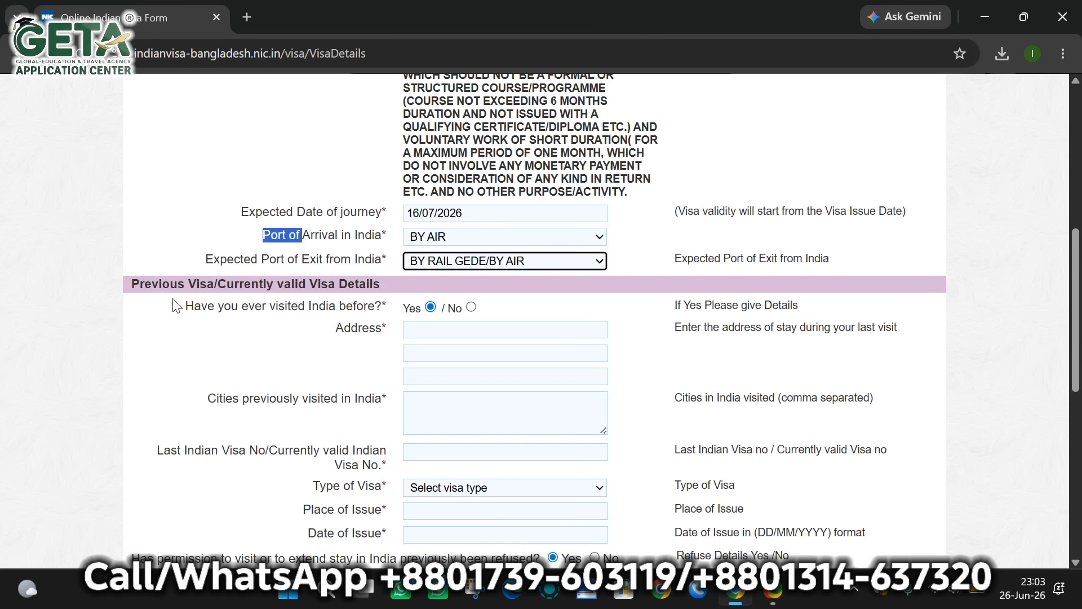
# Confirm Yes for having visited India before, dismissing the saved address suggestions.
pyautogui.moveTo(145, 285); pyautogui.dragTo(359, 285)
pyautogui.click(220, 301)
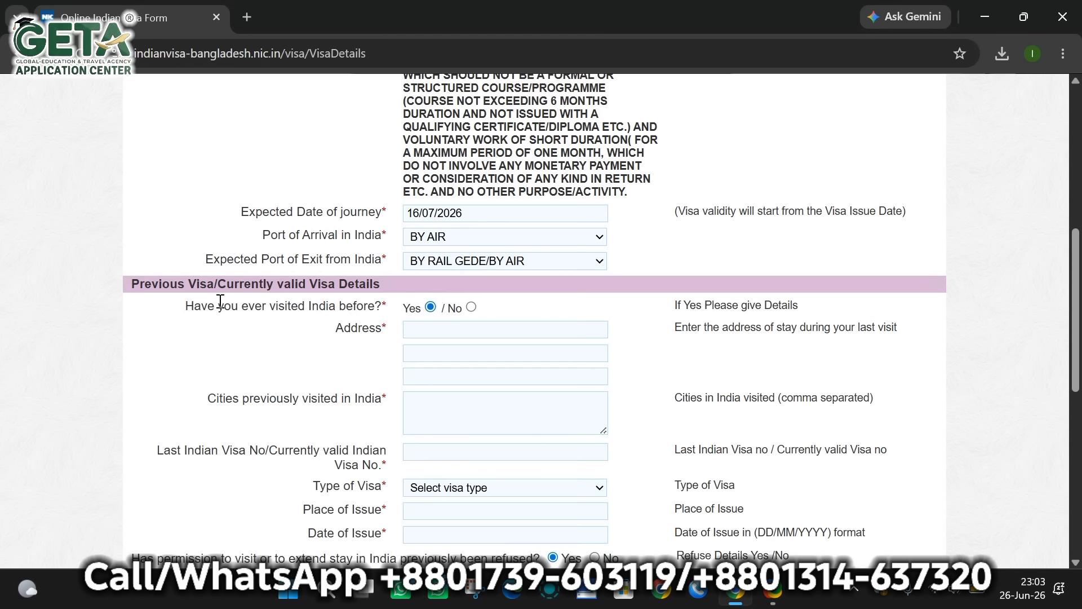
pyautogui.moveTo(148, 285); pyautogui.dragTo(353, 334)
pyautogui.click(352, 334)
pyautogui.click(418, 331)
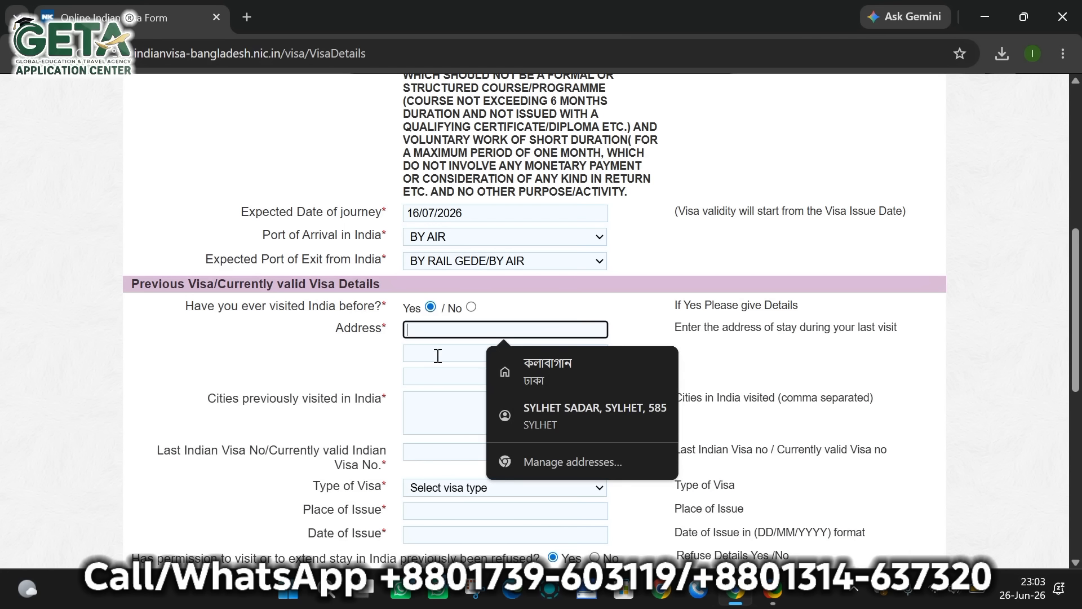
pyautogui.click(405, 373)
pyautogui.click(444, 330)
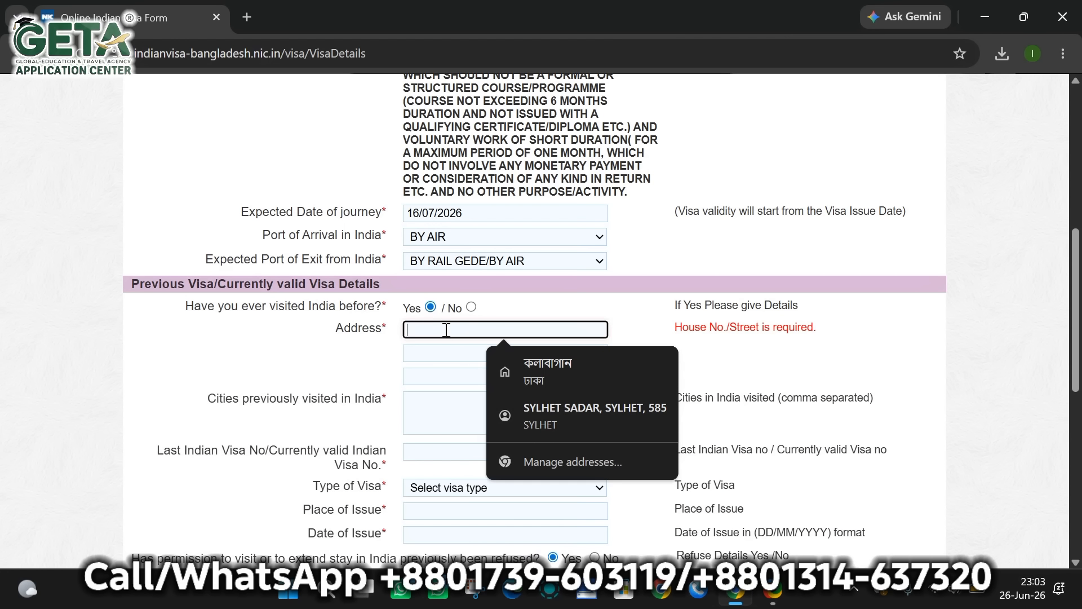
pyautogui.click(358, 366)
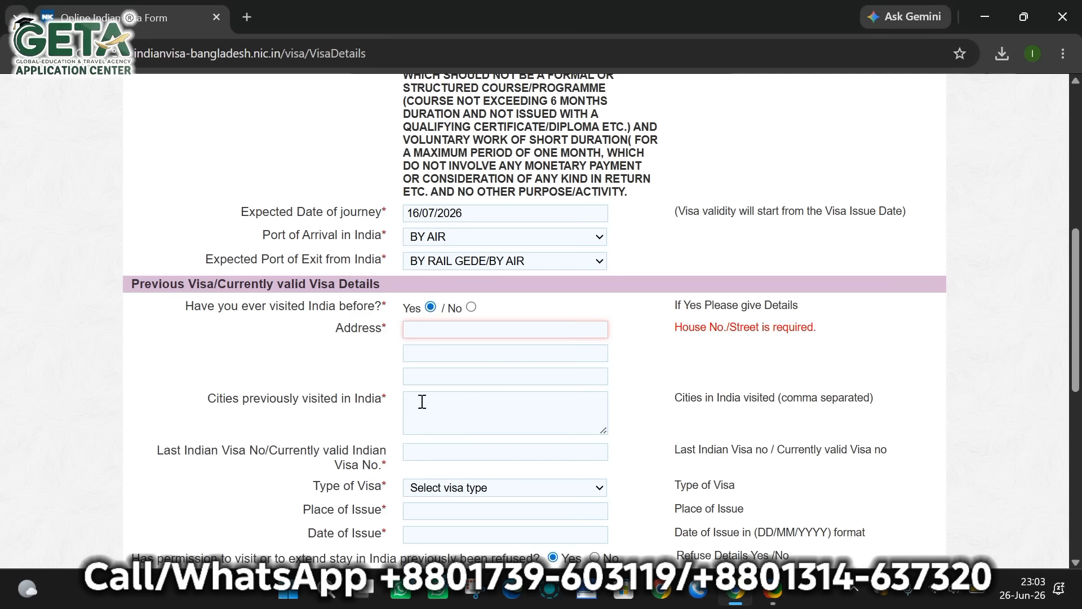
pyautogui.scroll(-2, 418, 406)
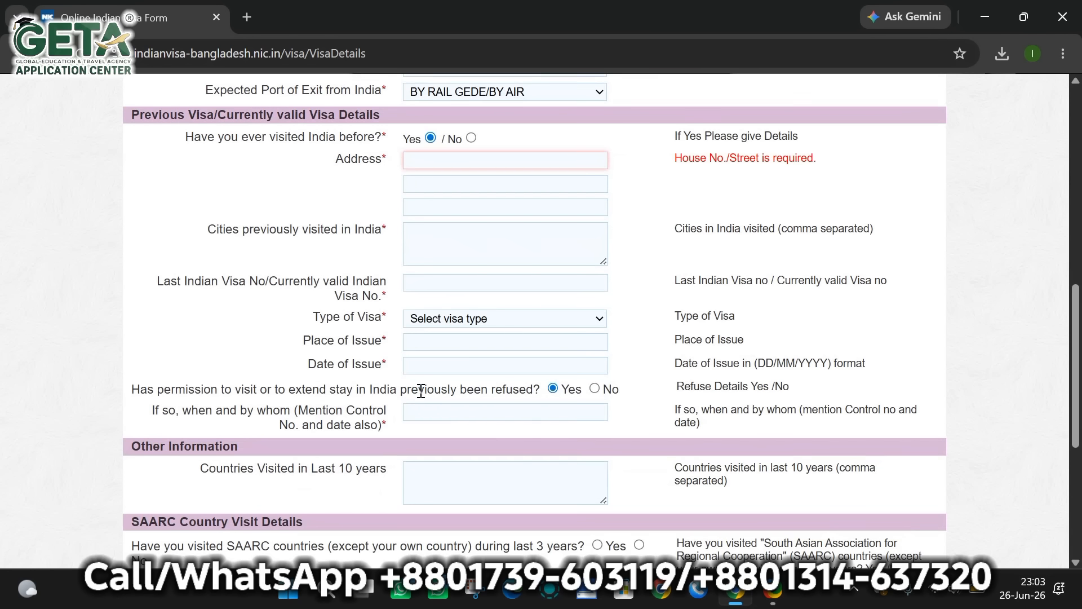
pyautogui.scroll(1, 418, 389)
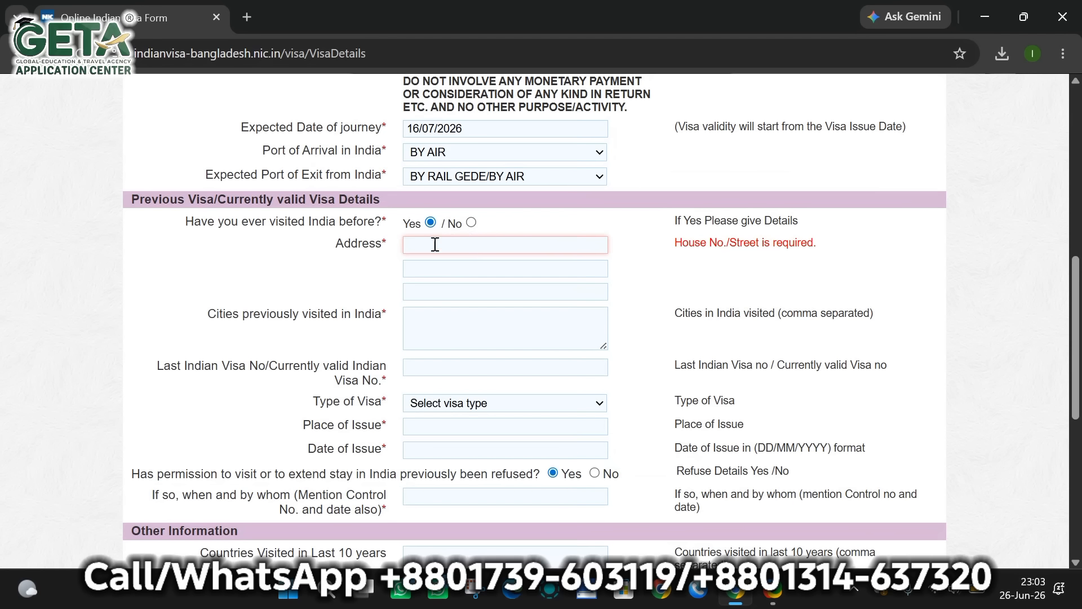
pyautogui.click(471, 223)
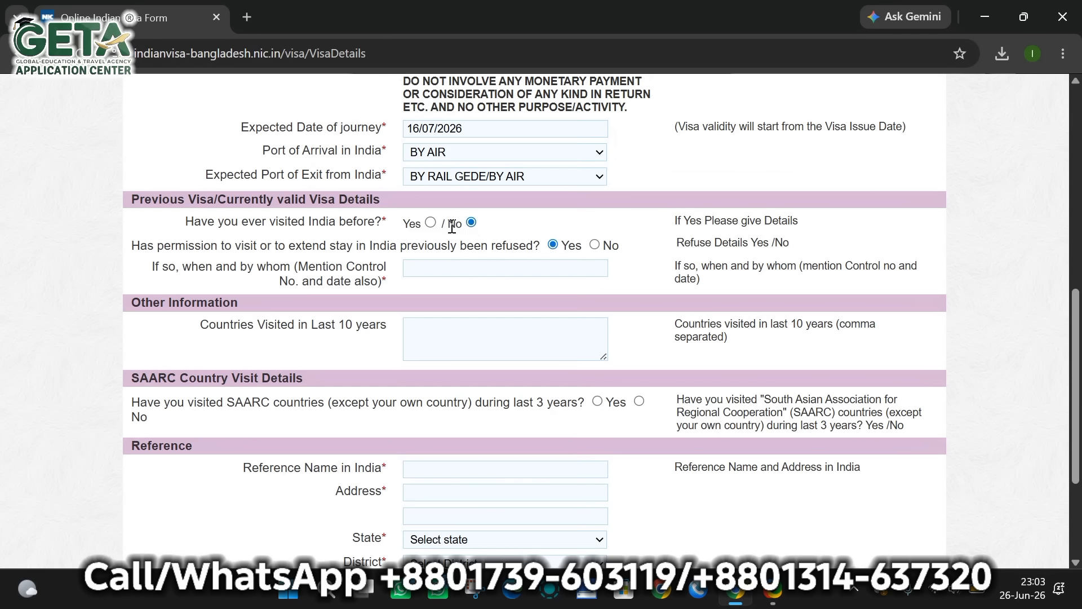
pyautogui.click(431, 223)
# Enter KOLKATA as the last address and as the city previously visited.
pyautogui.click(445, 241)
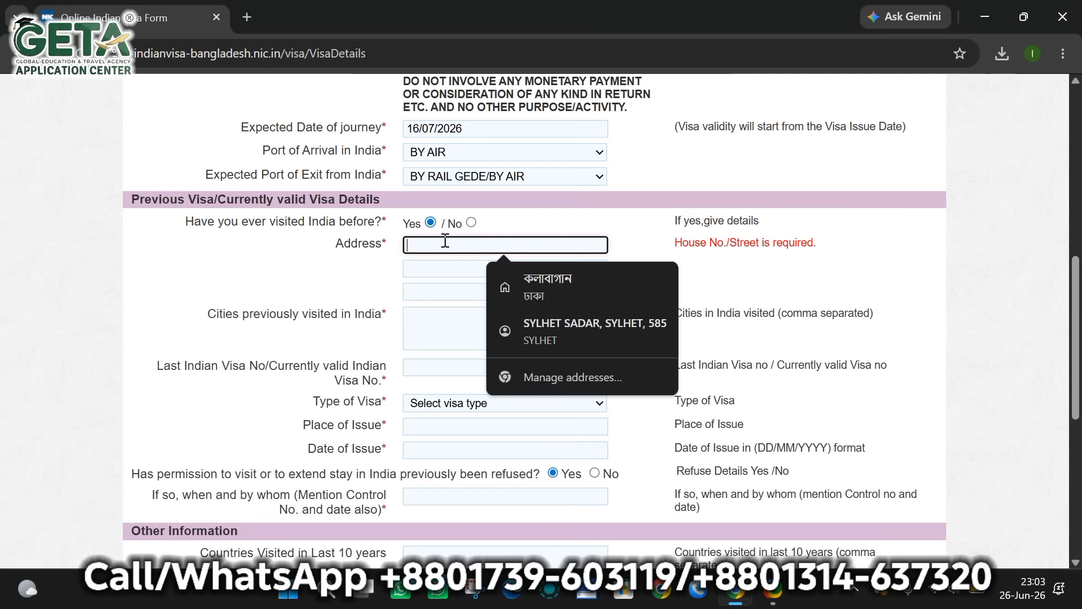
pyautogui.write('Kl')
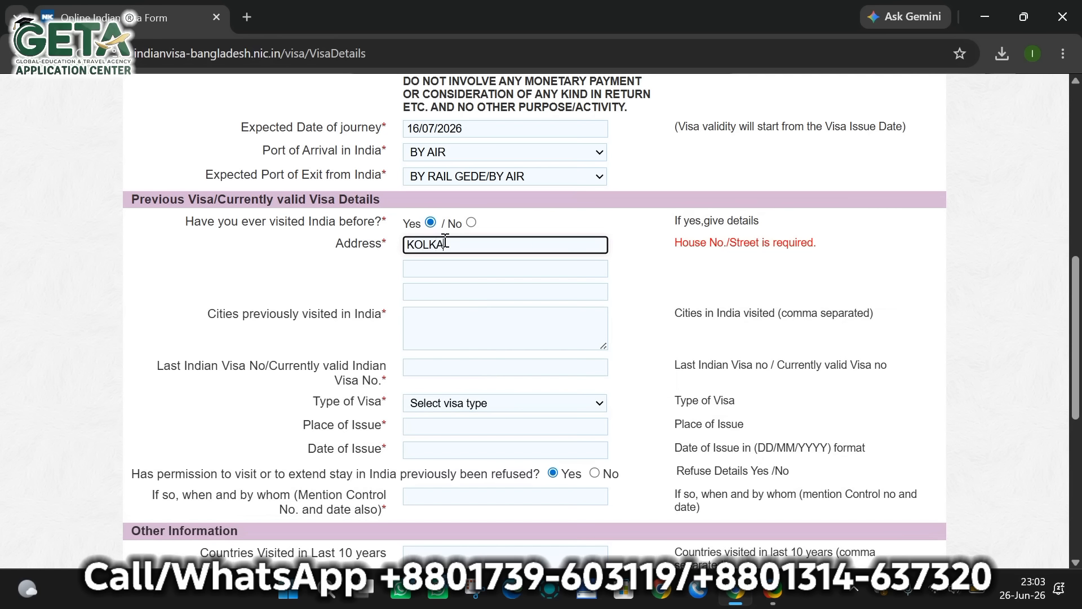
pyautogui.click(440, 337)
pyautogui.moveTo(183, 224); pyautogui.dragTo(395, 228)
pyautogui.click(367, 249)
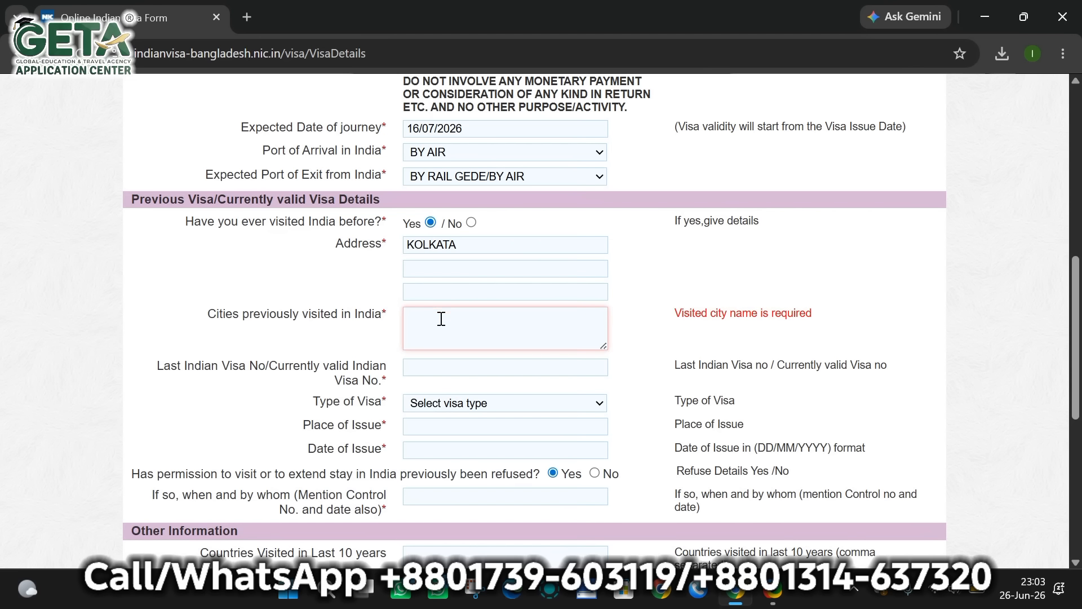
pyautogui.doubleClick(430, 245)
pyautogui.hotkey('ctrl', 'c')
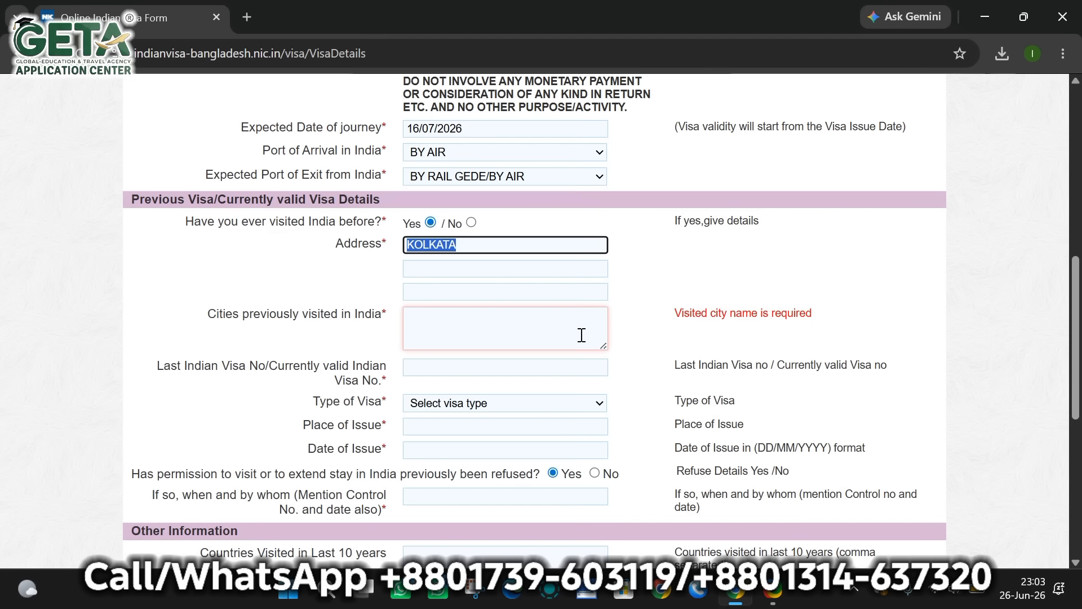
pyautogui.click(563, 334)
pyautogui.hotkey('ctrl', 'v')
# Enter the last visa number and choose FILM VISA as its type.
pyautogui.click(455, 365)
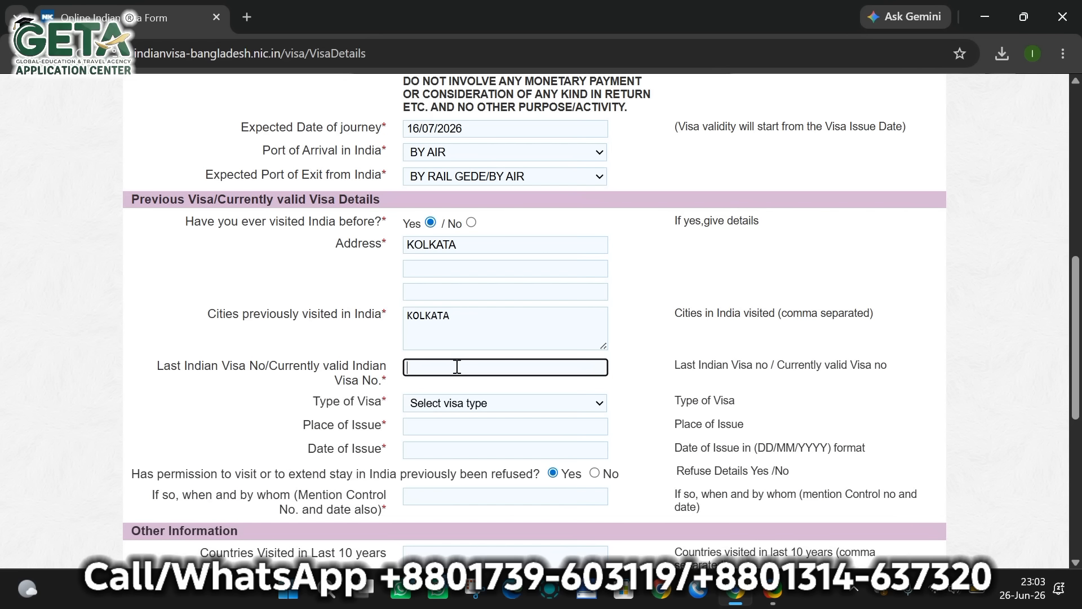
pyautogui.write('A54564')
pyautogui.click(464, 402)
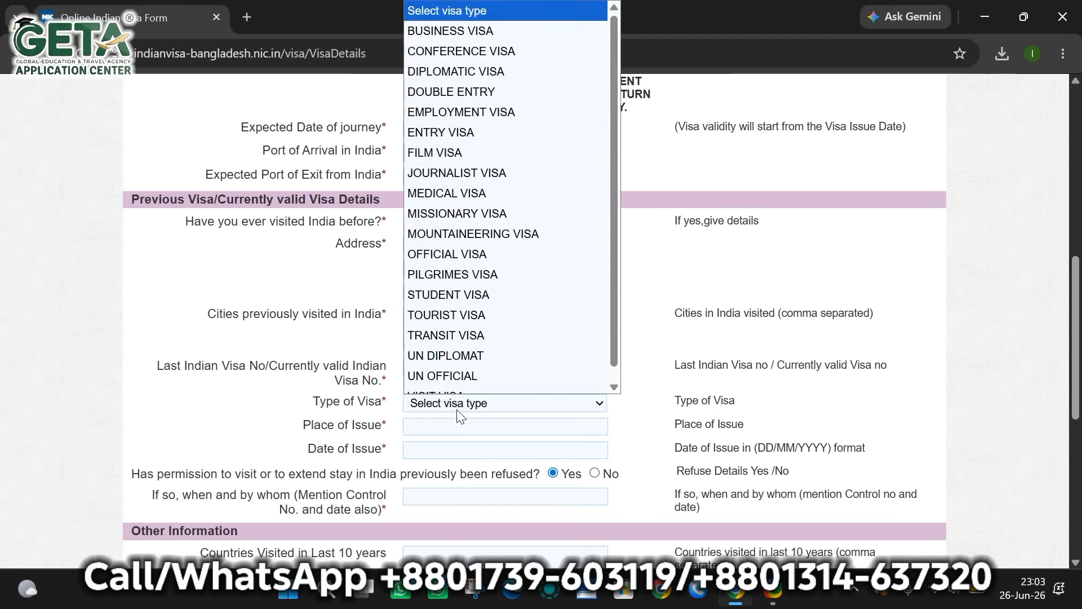
pyautogui.scroll(-1, 470, 181)
pyautogui.click(465, 140)
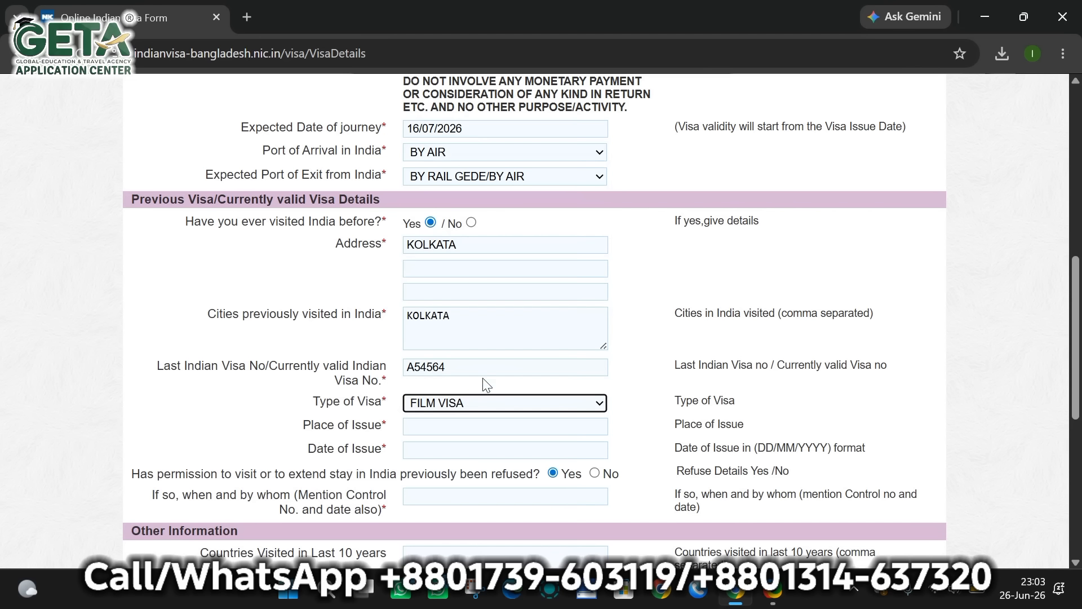
# Set the place of issue to DHAKA and the date of issue to 22/06/2026.
pyautogui.click(447, 426)
pyautogui.click(542, 308)
pyautogui.click(488, 449)
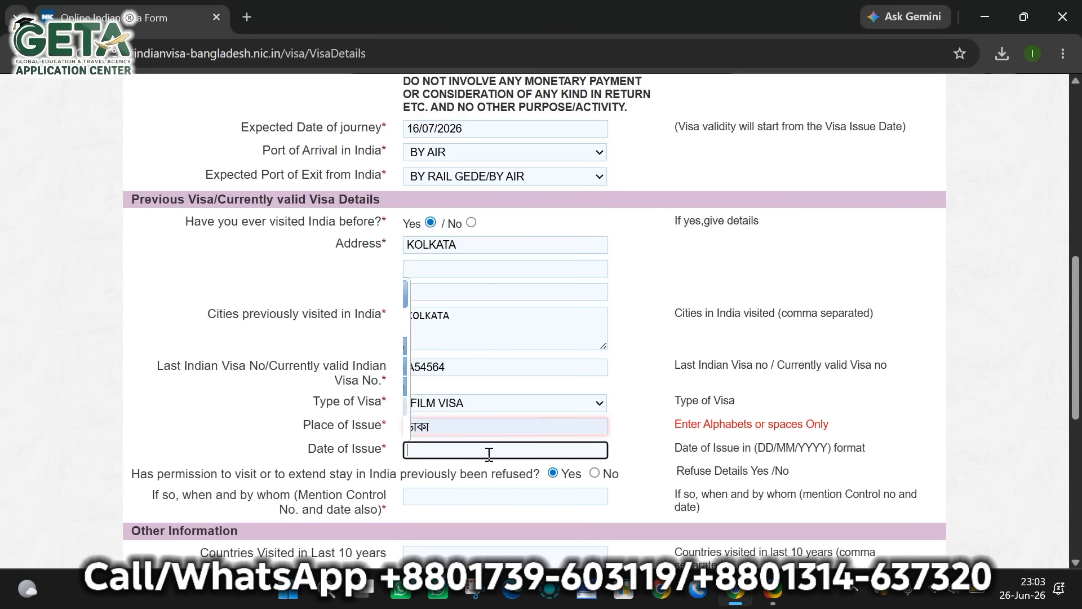
pyautogui.click(449, 407)
pyautogui.moveTo(445, 426); pyautogui.dragTo(401, 428)
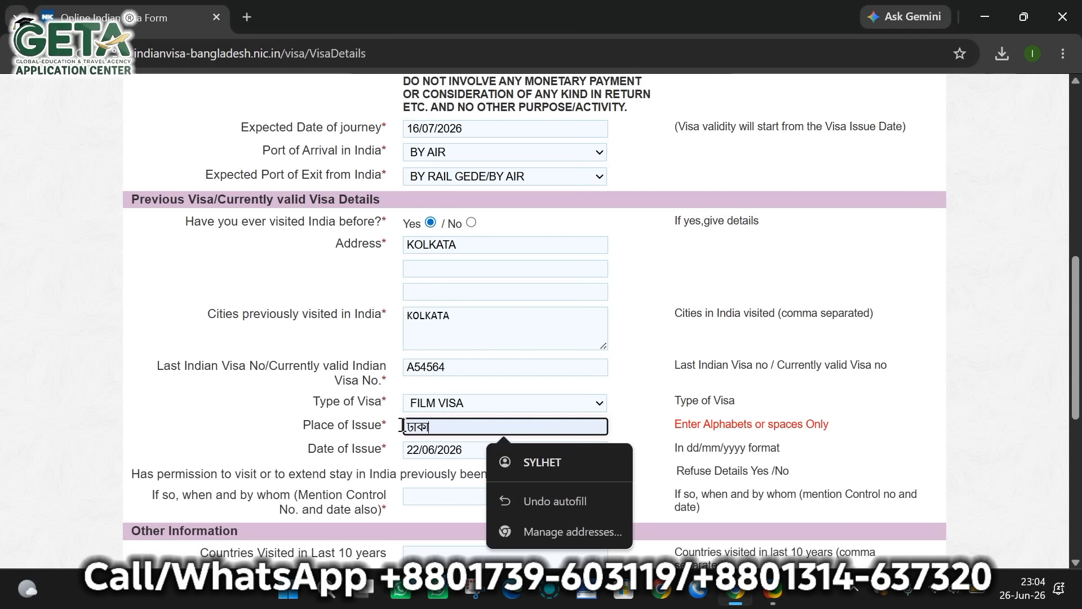
pyautogui.write('DHAKA')
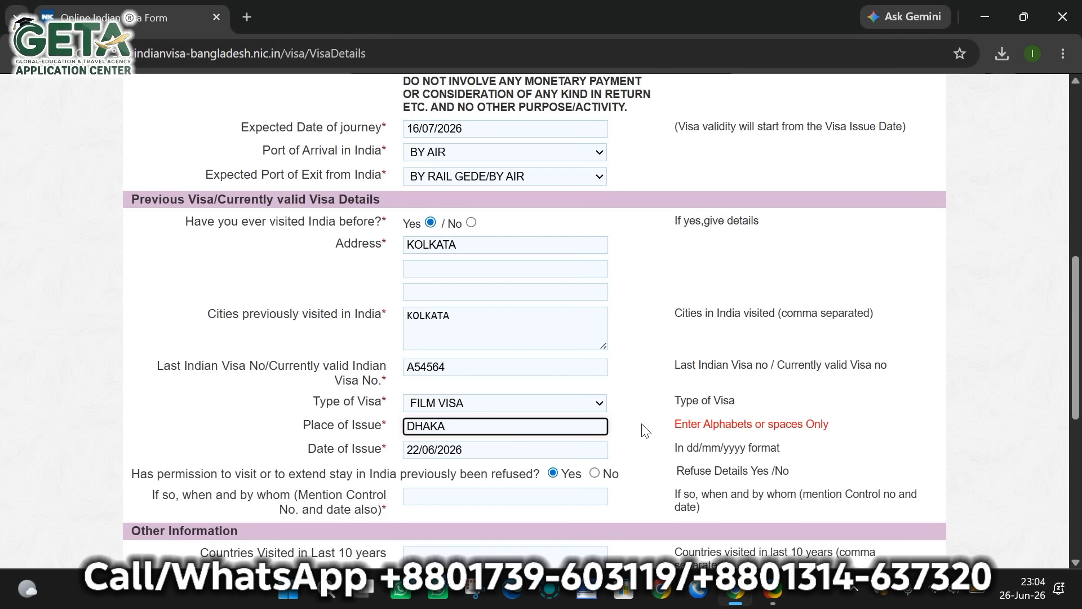
pyautogui.click(637, 424)
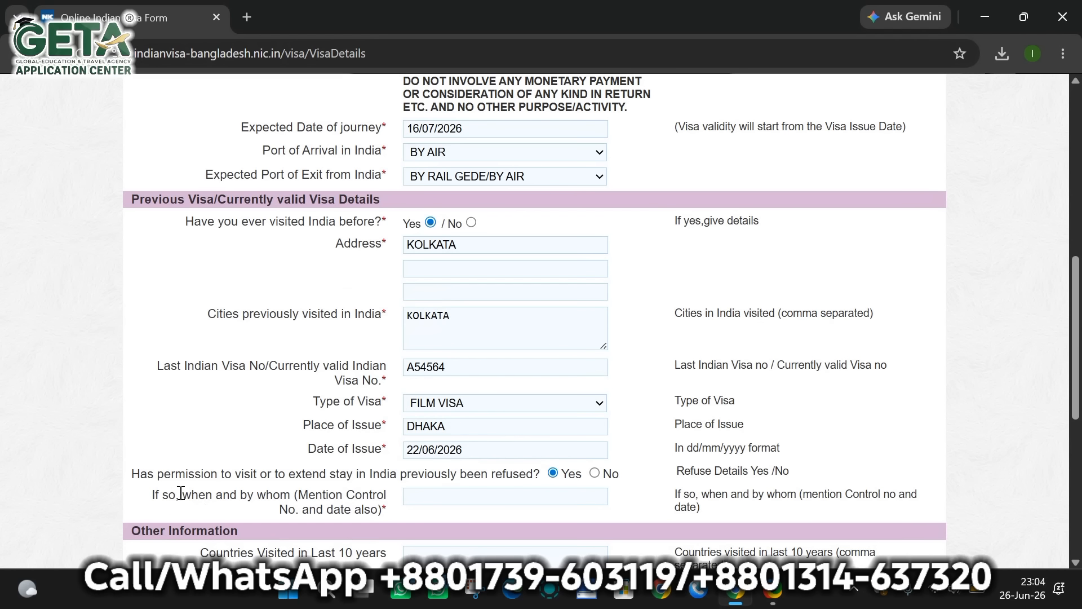
pyautogui.moveTo(140, 474); pyautogui.dragTo(534, 467)
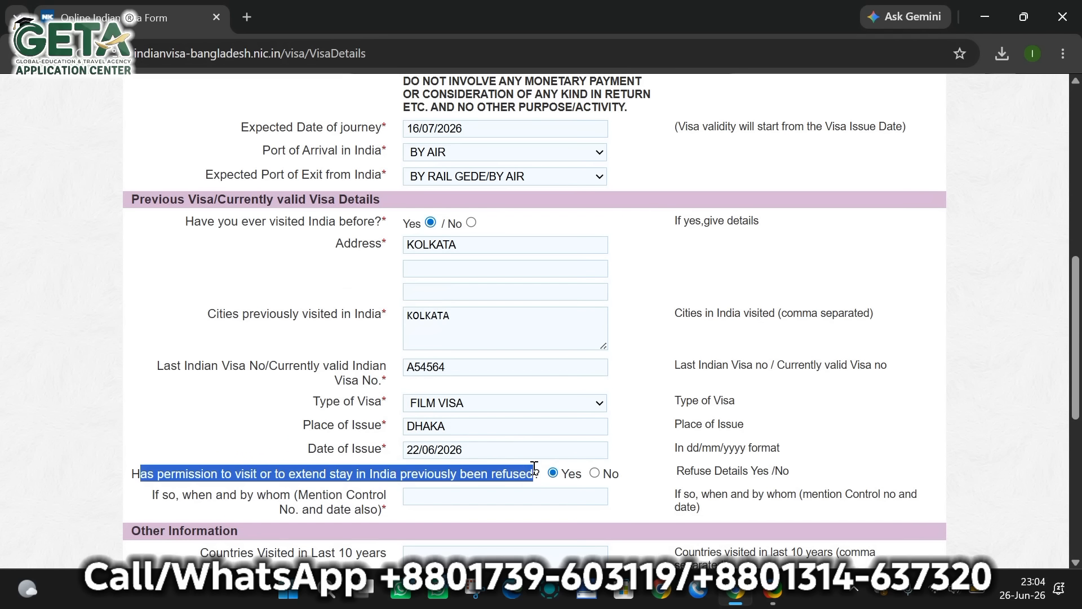
pyautogui.click(498, 479)
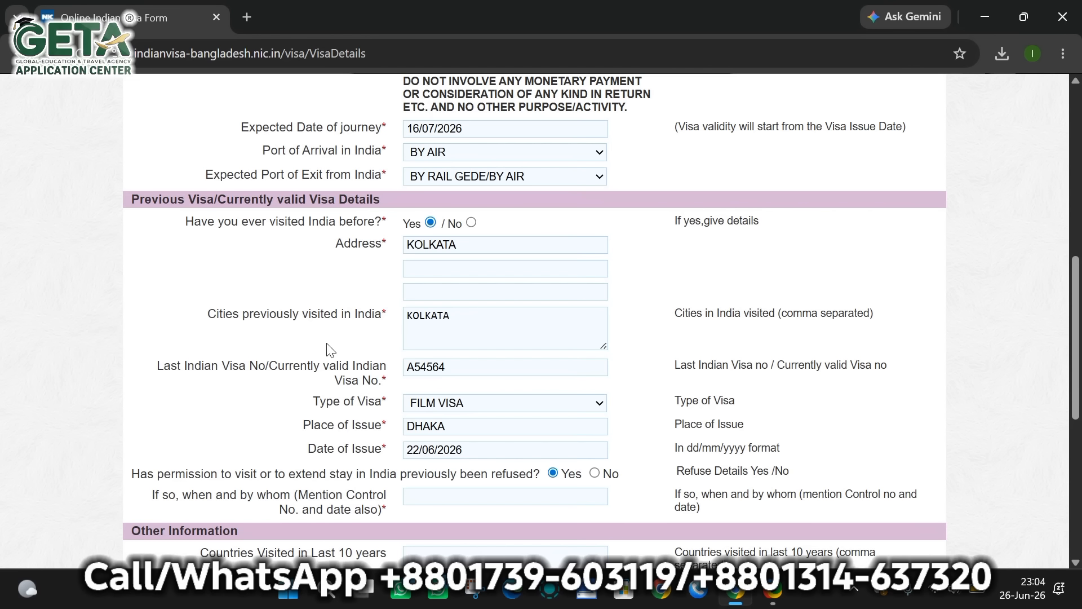
# Answer No to previous visa refusal and list US, CANADA, UK as countries visited.
pyautogui.click(595, 473)
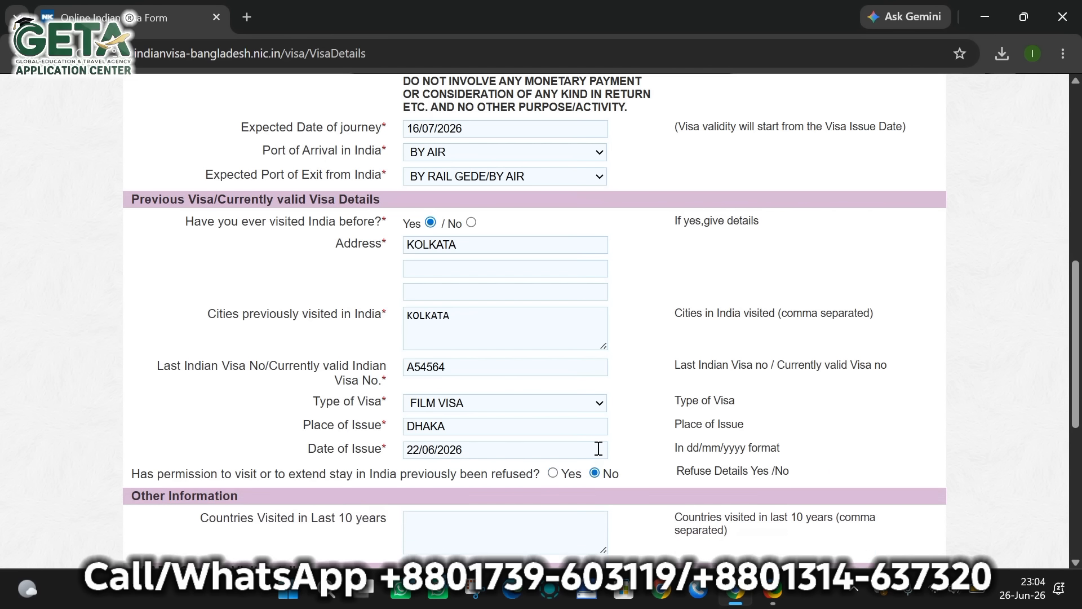
pyautogui.scroll(-3, 596, 447)
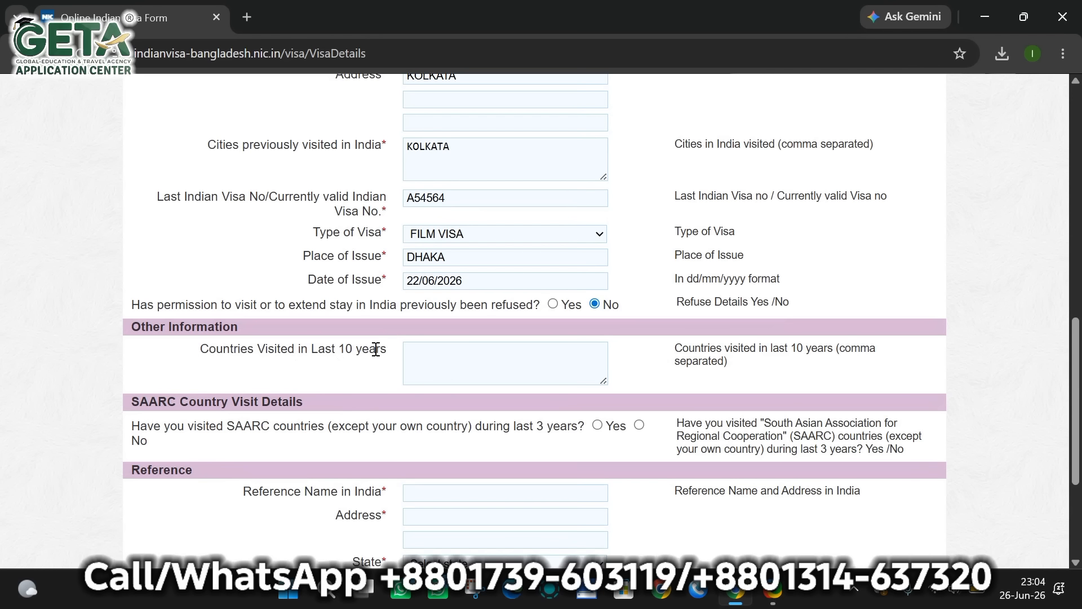
pyautogui.moveTo(201, 351); pyautogui.dragTo(392, 357)
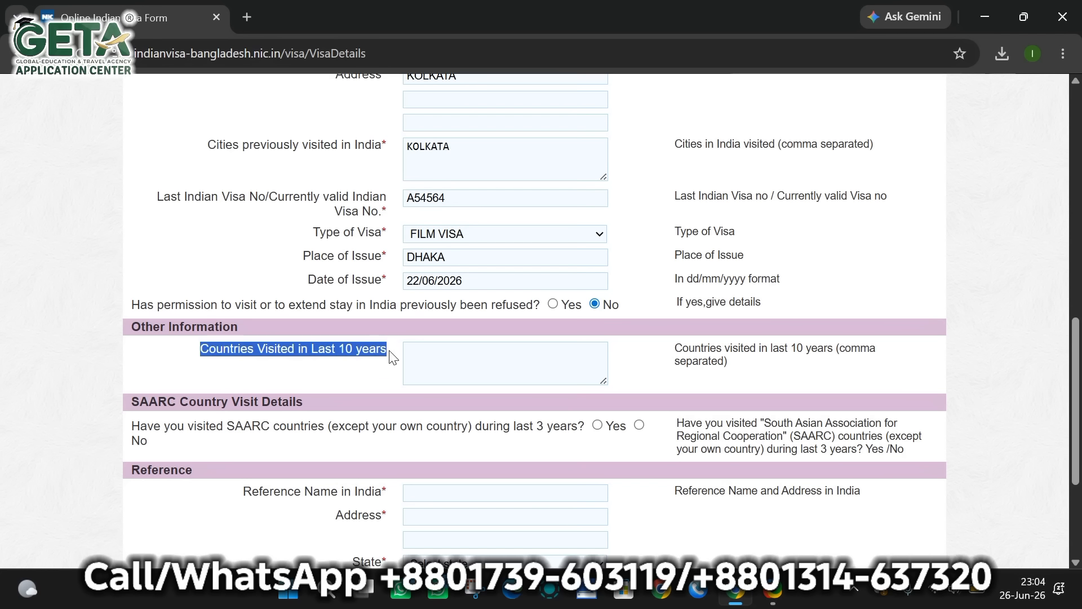
pyautogui.click(381, 356)
pyautogui.click(461, 351)
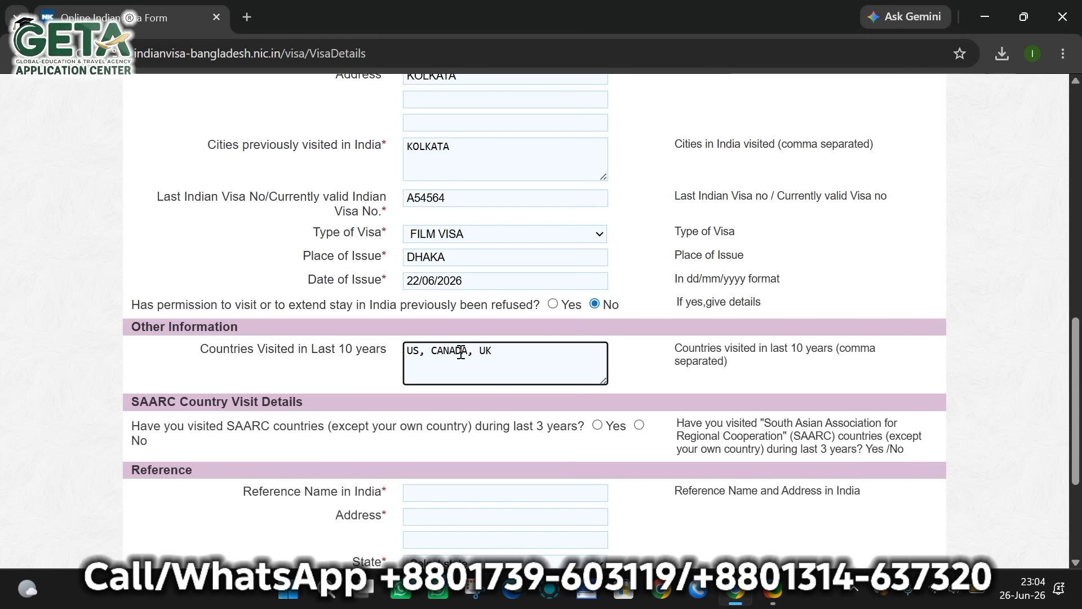
pyautogui.click(704, 386)
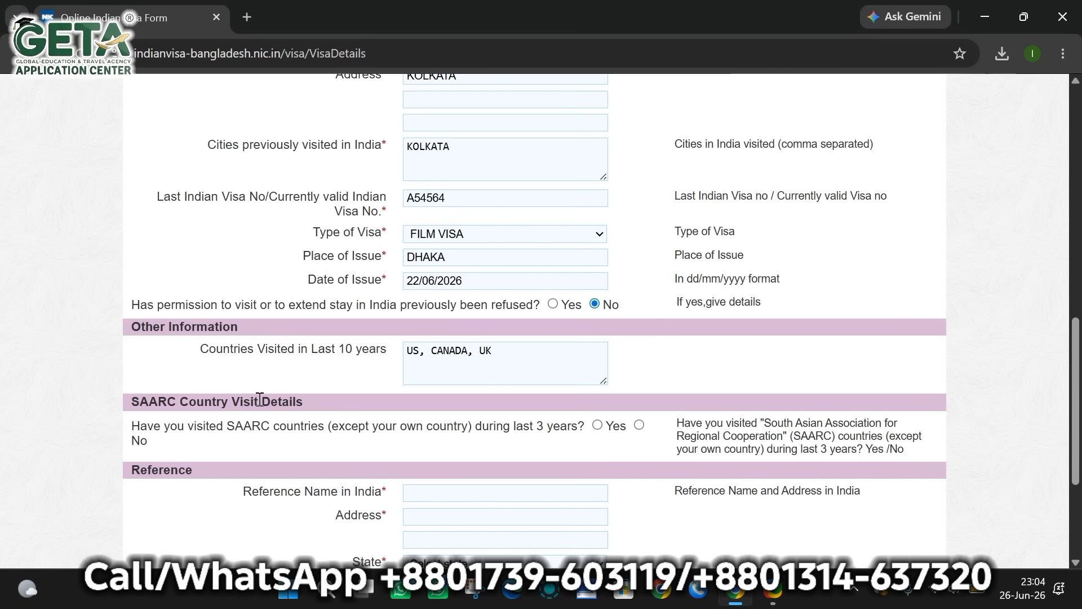
pyautogui.scroll(-3, 259, 394)
pyautogui.moveTo(134, 234); pyautogui.dragTo(313, 235)
# Answer Yes to SAARC country visits and set the visit year to 2026.
pyautogui.click(312, 235)
pyautogui.click(597, 256)
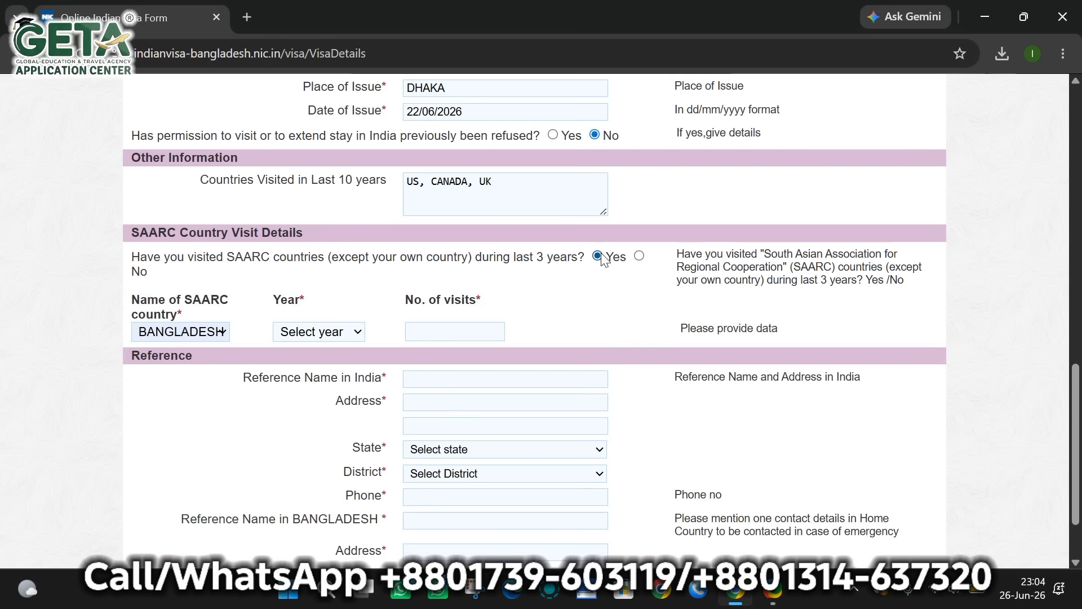
pyautogui.click(359, 332)
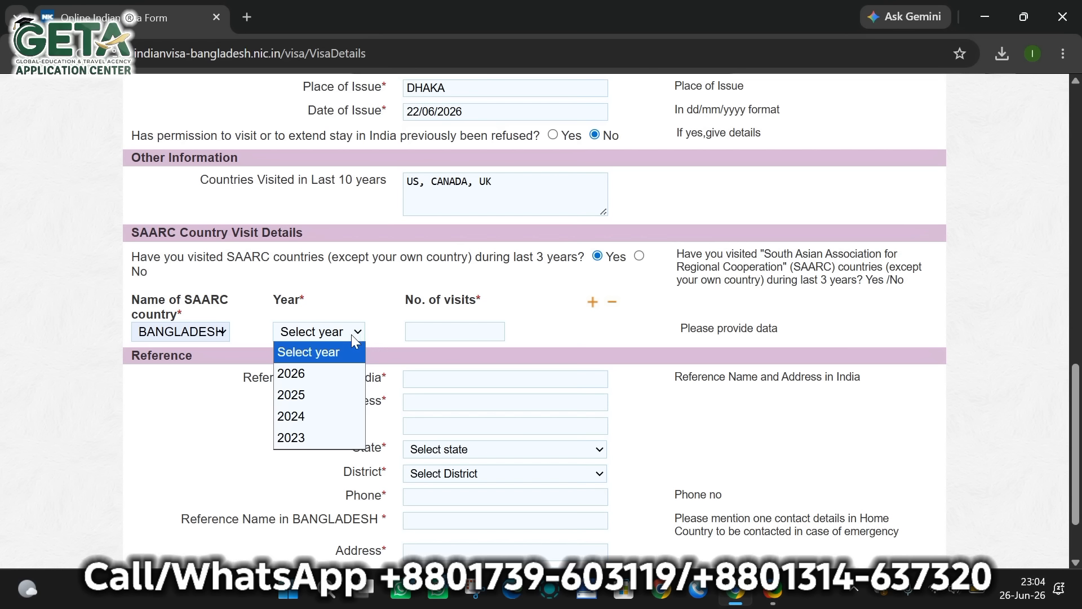
pyautogui.click(311, 332)
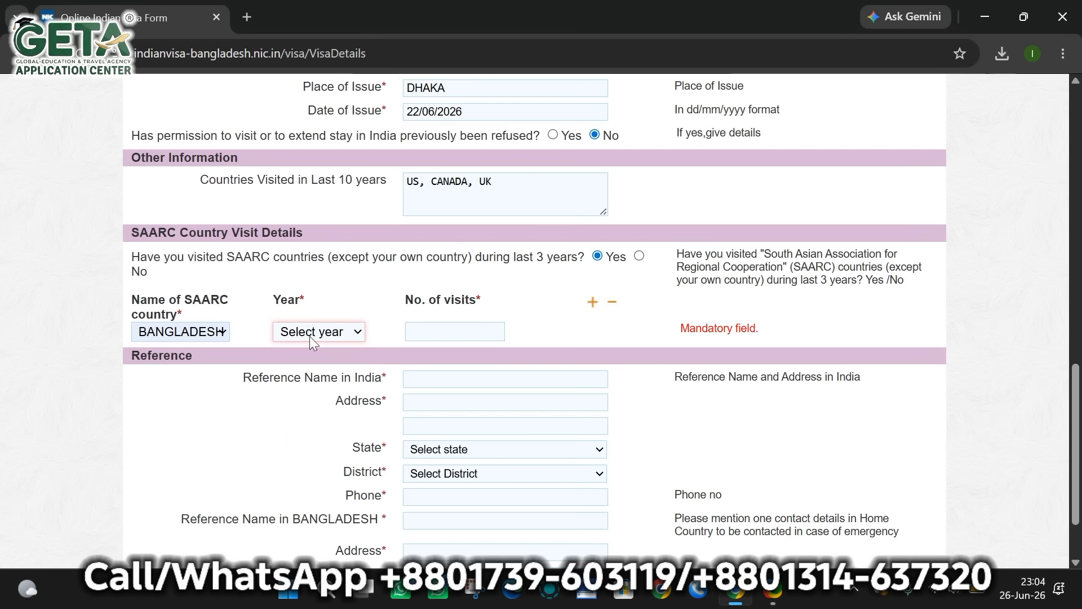
pyautogui.click(342, 336)
pyautogui.click(305, 373)
pyautogui.click(454, 332)
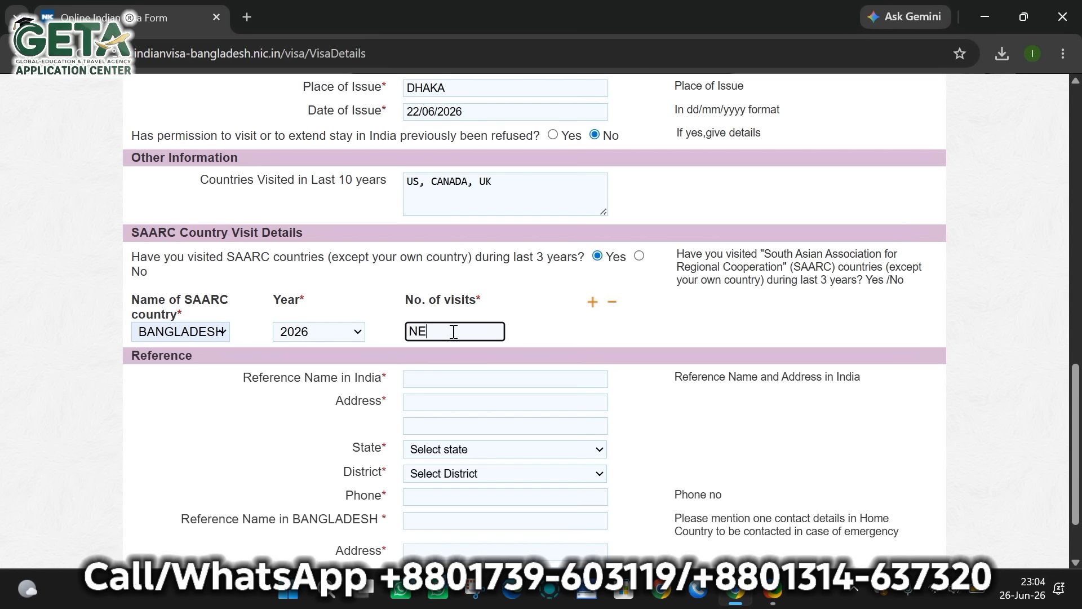
pyautogui.press('BackSpace')
pyautogui.press('BackSpace')
pyautogui.click(591, 304)
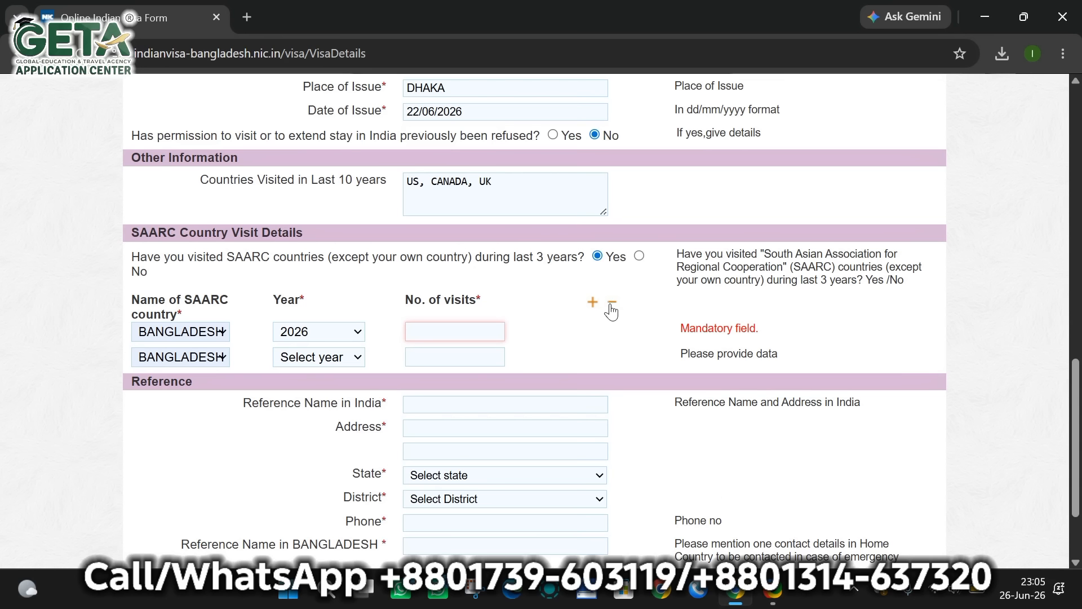
pyautogui.click(612, 304)
pyautogui.click(477, 337)
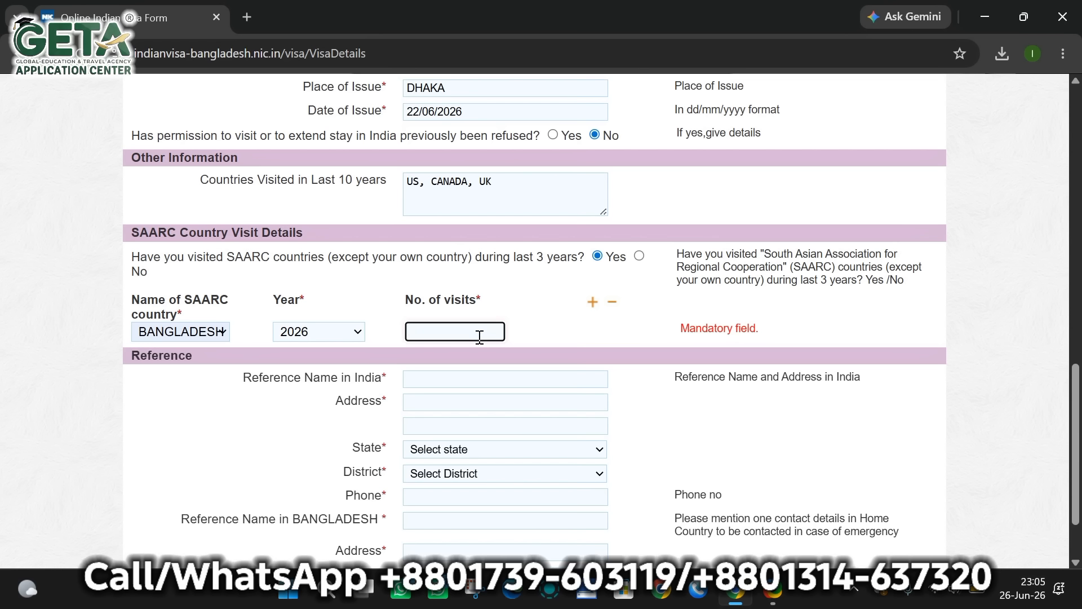
# Choose SRI LANKA as the visited SAARC country with 1 visit.
pyautogui.click(176, 333)
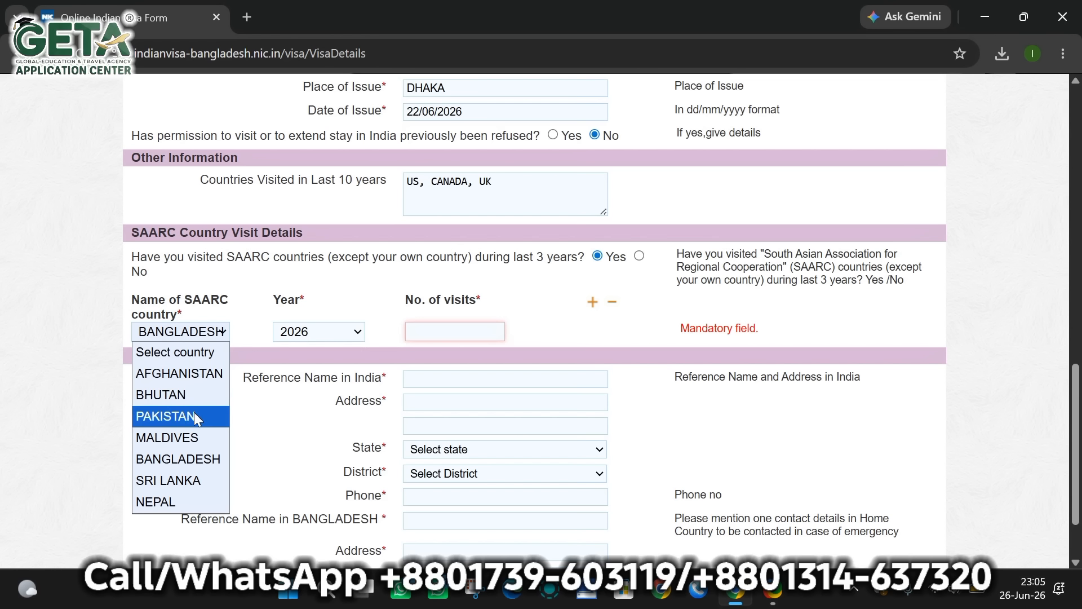
pyautogui.click(198, 377)
pyautogui.click(217, 332)
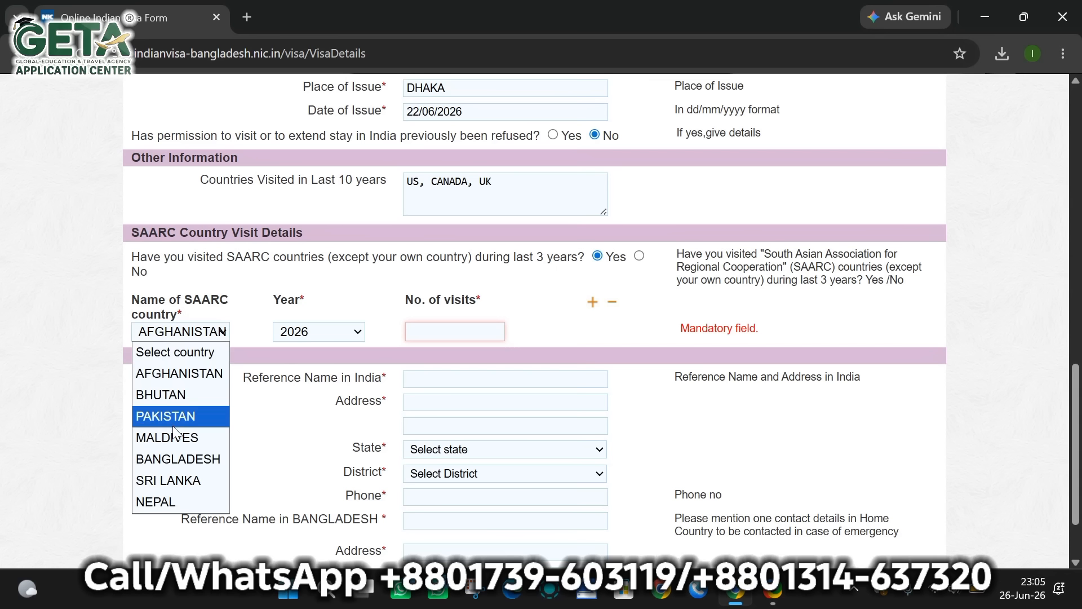
pyautogui.click(169, 481)
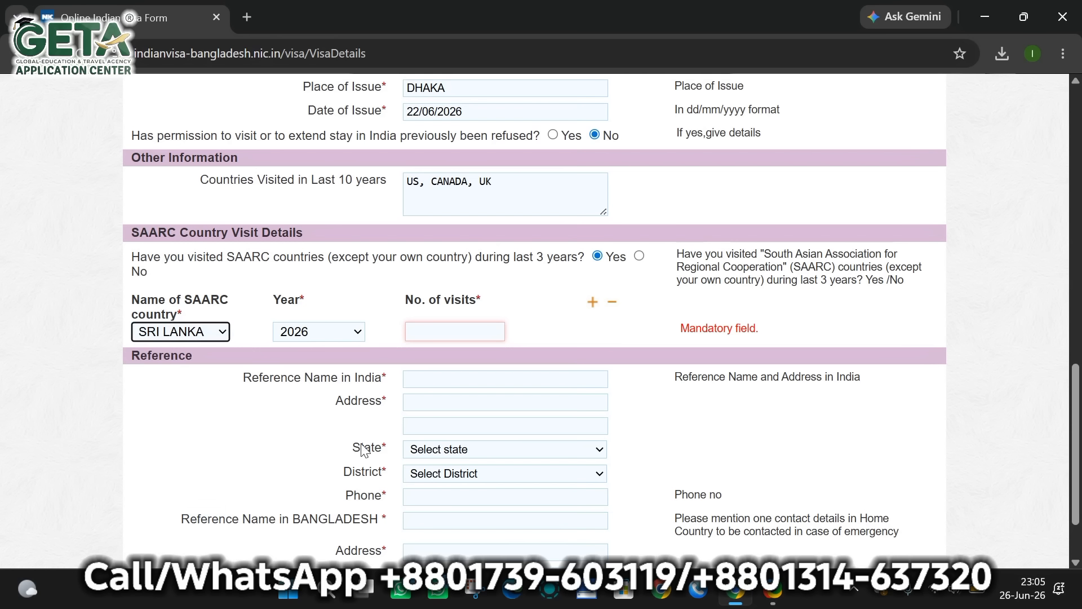
pyautogui.click(437, 331)
pyautogui.write('1')
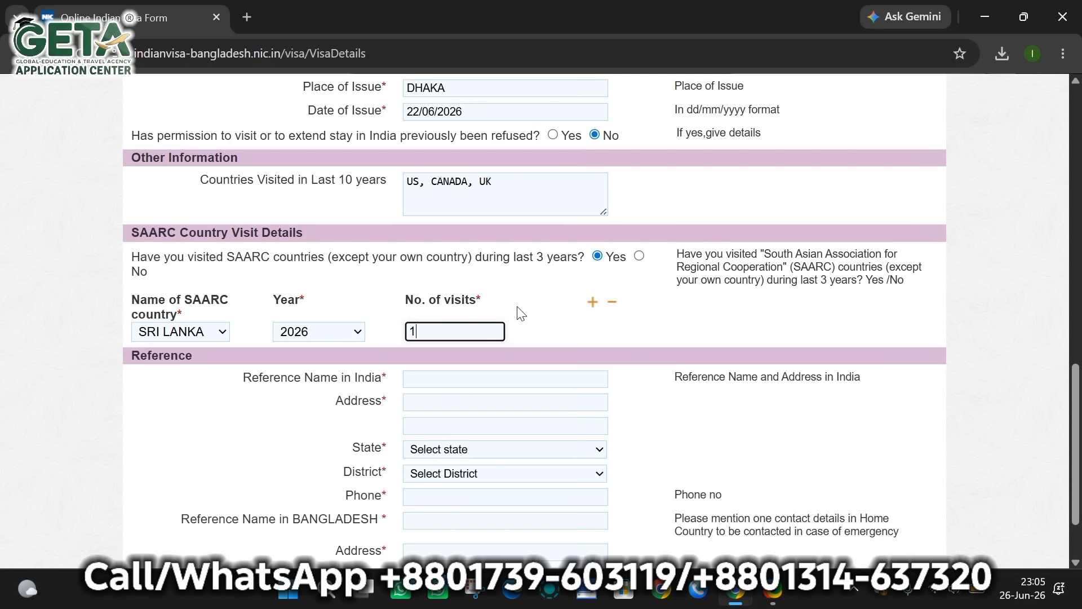
pyautogui.click(513, 337)
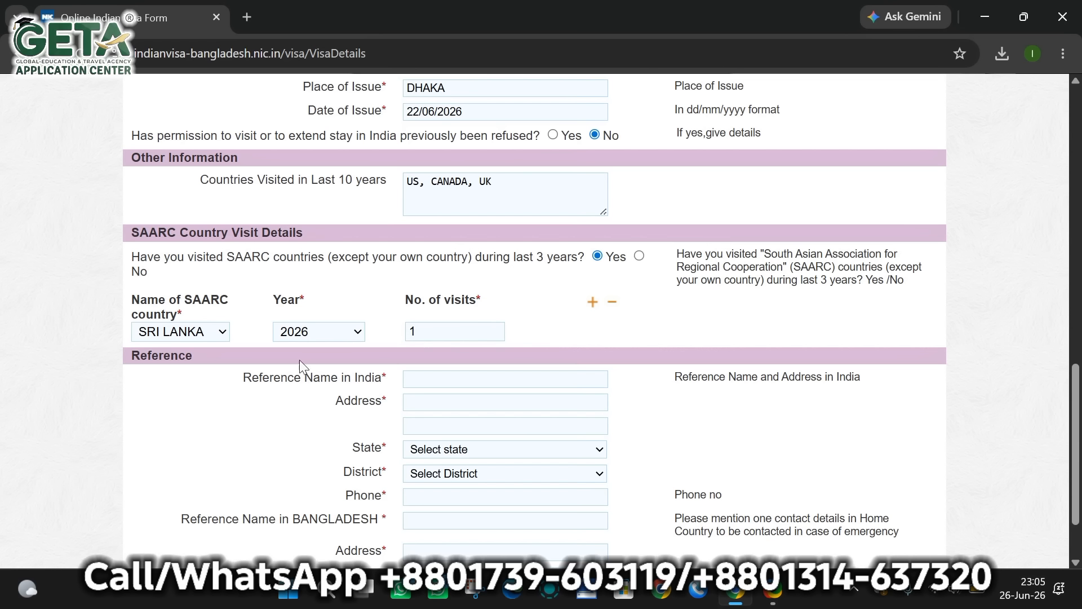
pyautogui.scroll(-2, 453, 365)
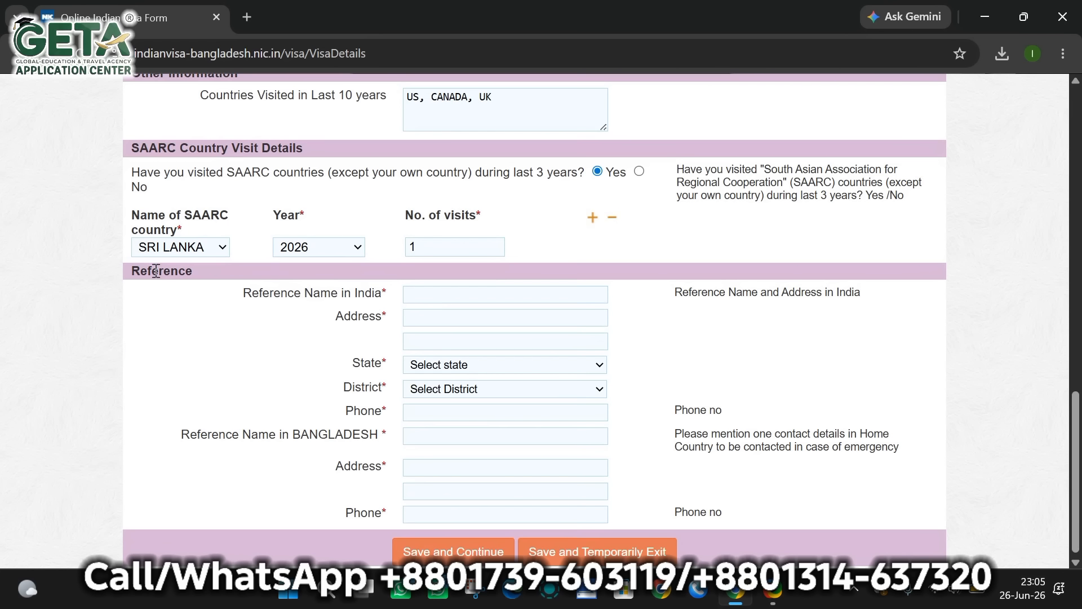
# Leave the empty Reference section and load BOOKING.COM in a new Chrome tab.
pyautogui.moveTo(133, 271); pyautogui.dragTo(720, 353)
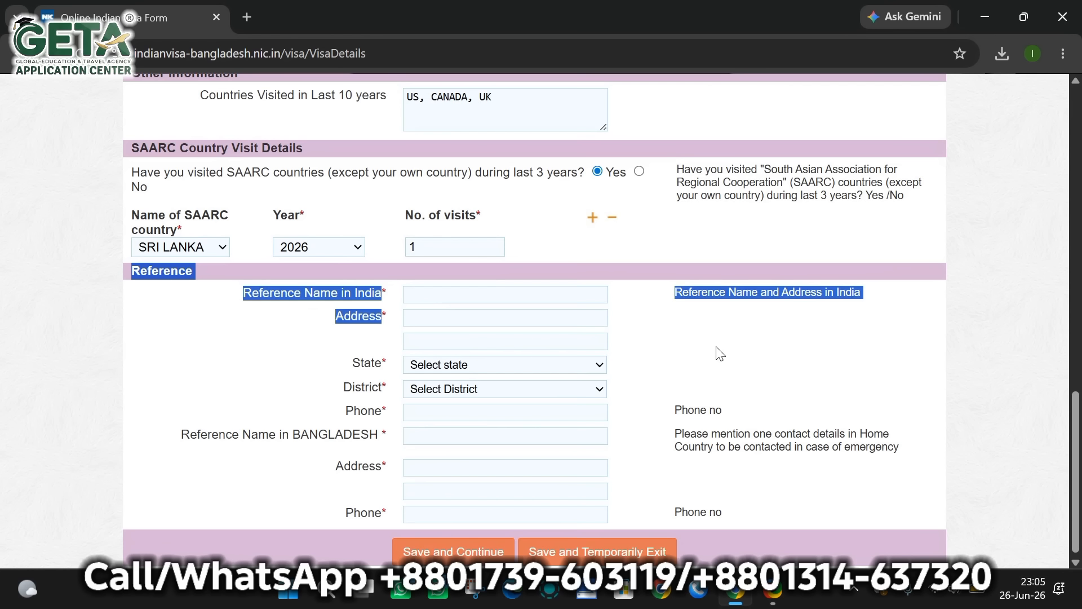
pyautogui.click(892, 378)
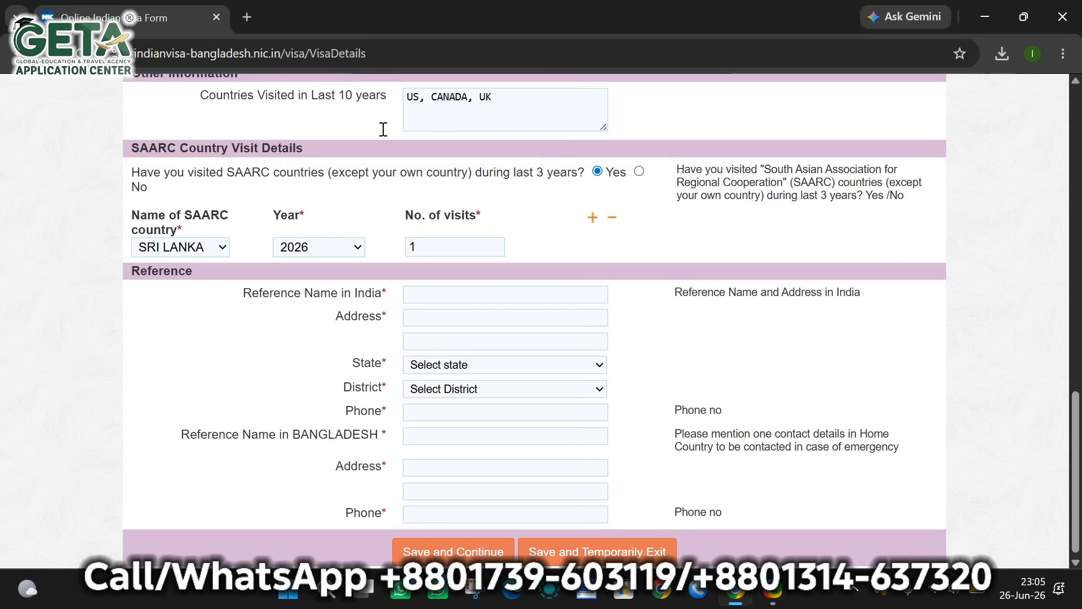
pyautogui.click(247, 16)
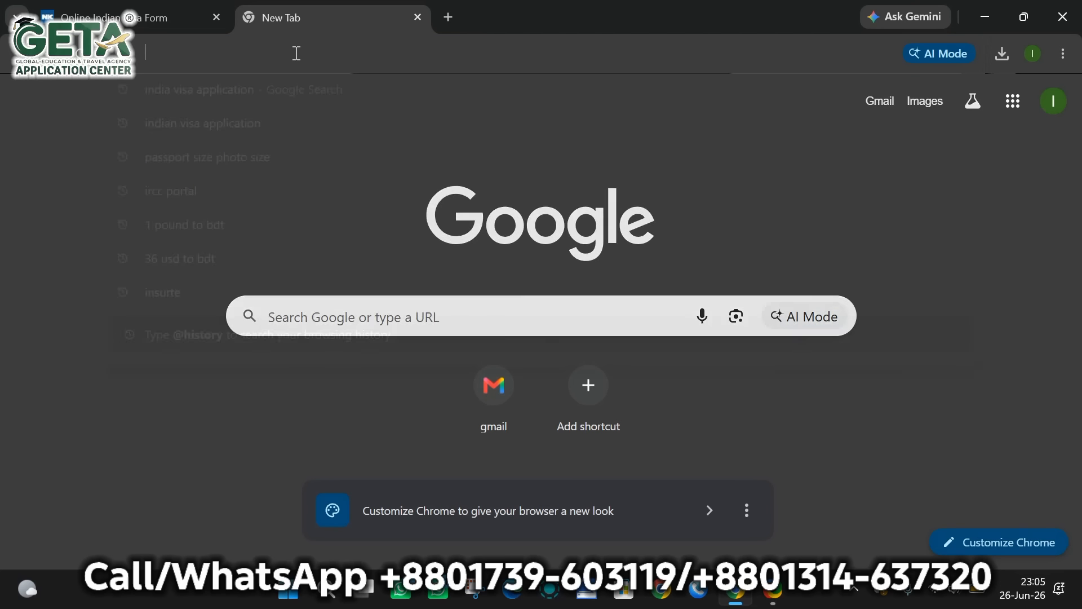
pyautogui.write('HOT')
pyautogui.press('BackSpace')
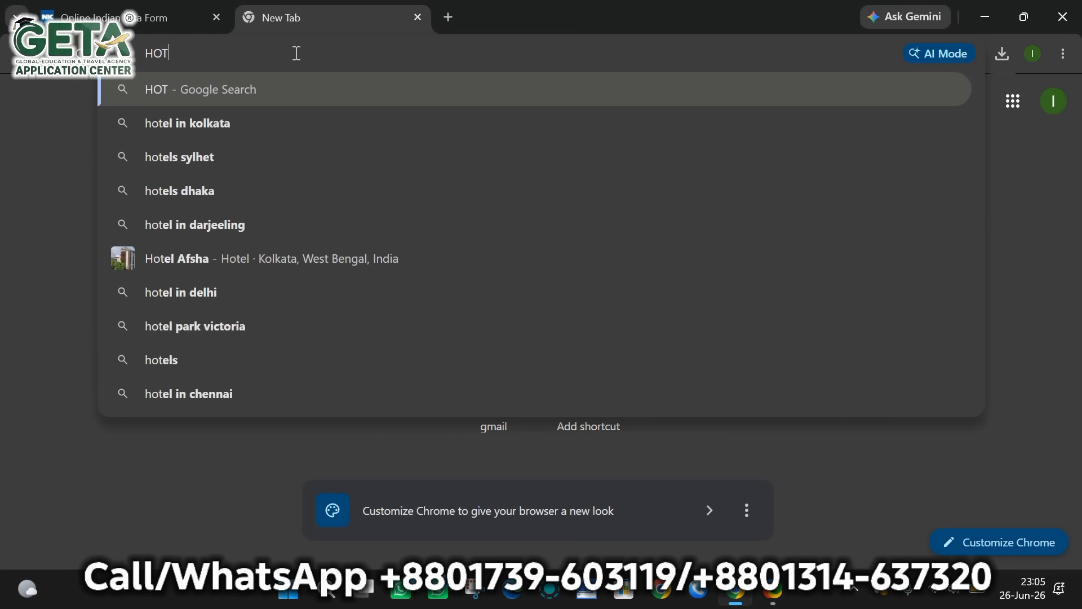
pyautogui.press('Escape')
pyautogui.write('BOOKING.COM')
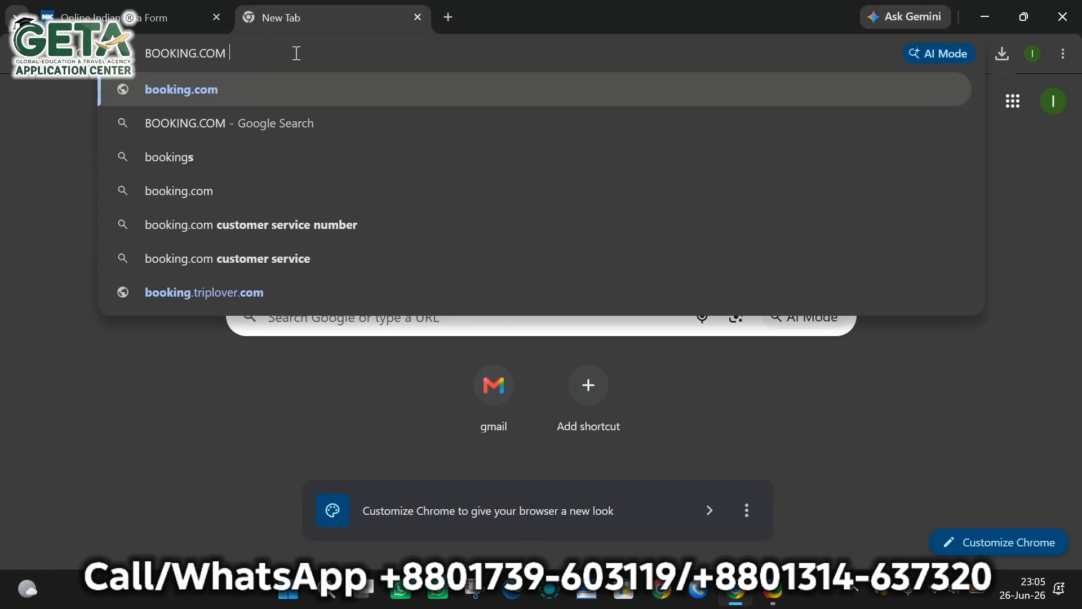
pyautogui.press('Return')
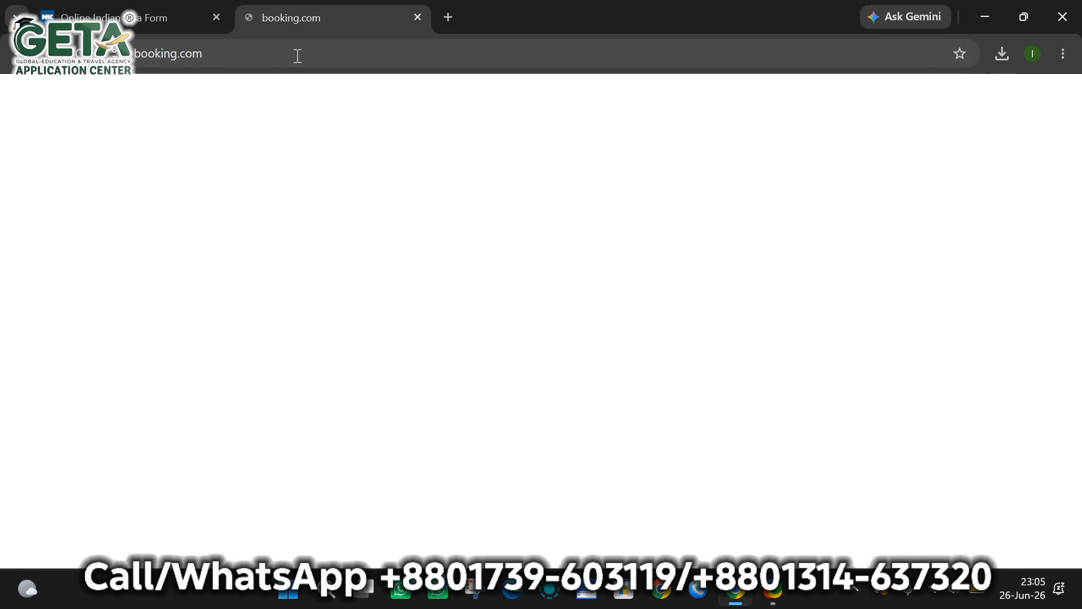
# Dismiss the Google and Genius sign-in prompts on the Booking.com page.
pyautogui.click(137, 17)
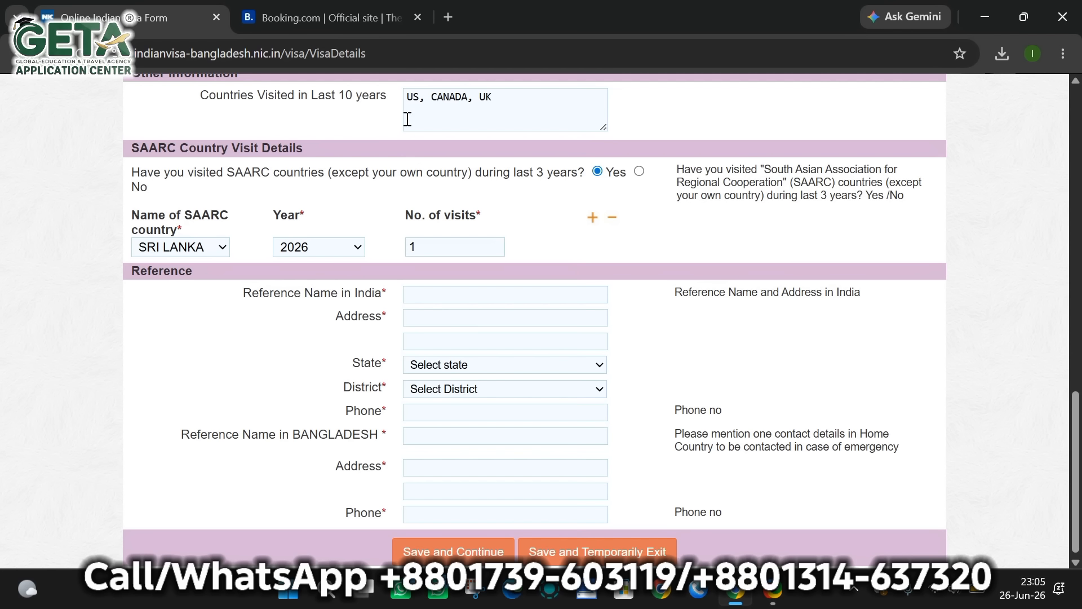
pyautogui.click(350, 17)
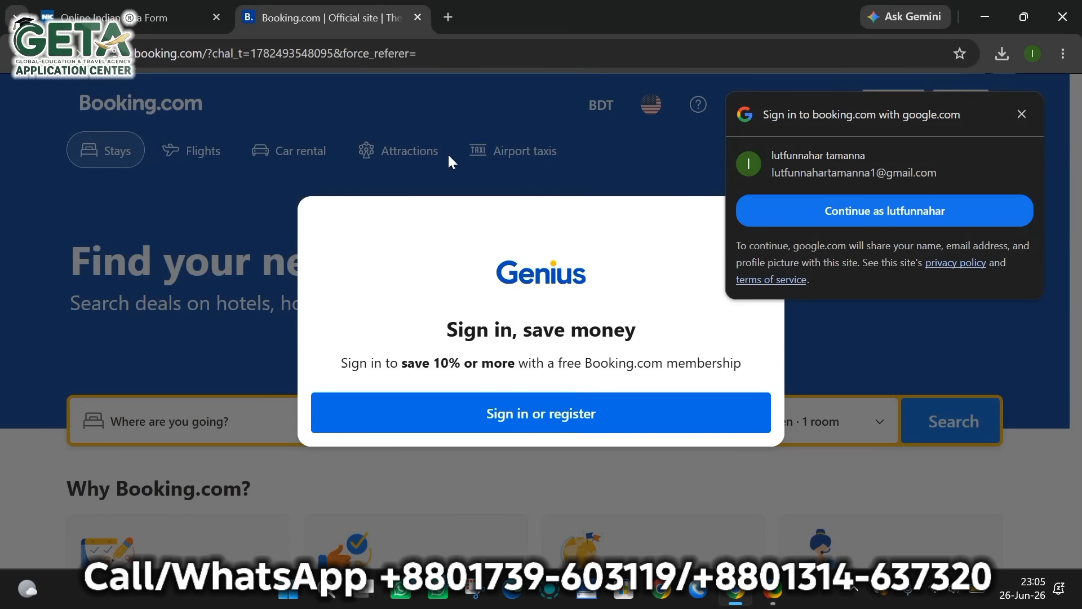
pyautogui.click(1022, 114)
pyautogui.click(762, 219)
pyautogui.scroll(-15, 495, 326)
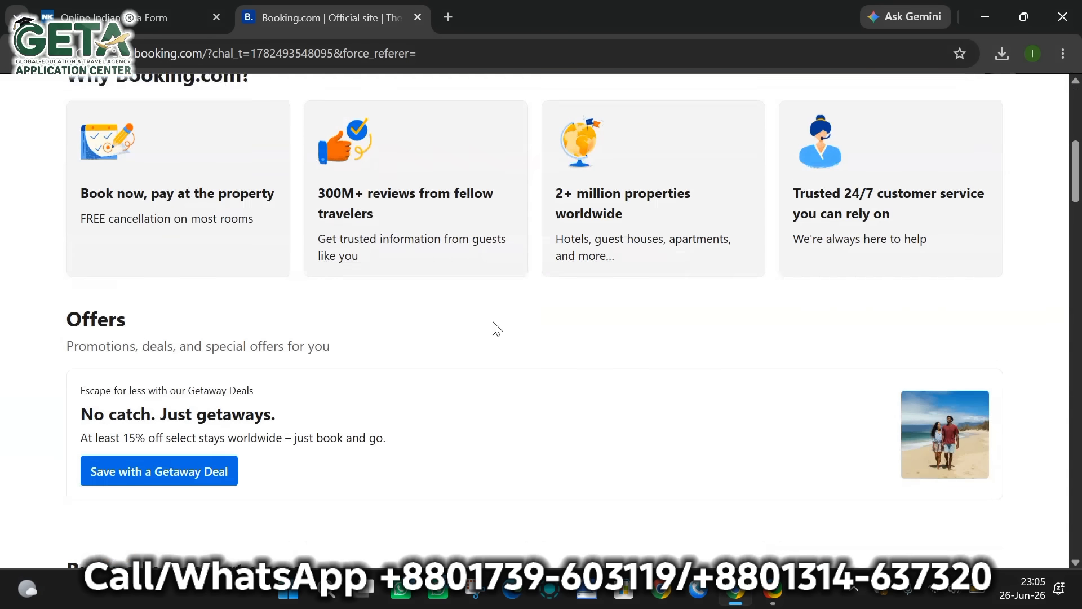
pyautogui.scroll(6, 433, 356)
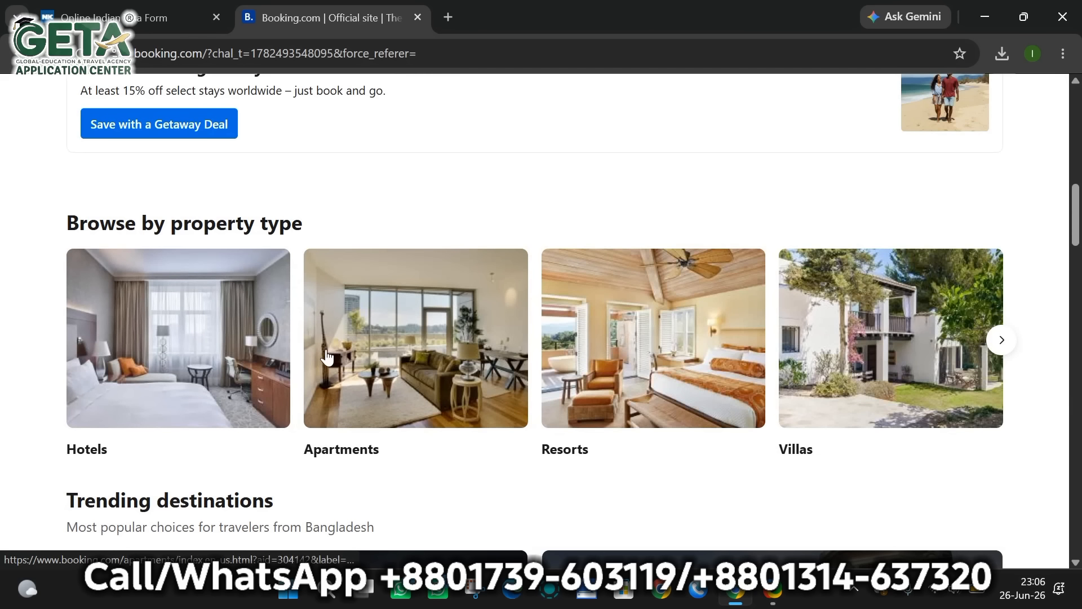
pyautogui.scroll(7, 323, 339)
# Search New Delhi stays for June 28–July 15 and copy the Hotel Chanchal Continental name.
pyautogui.click(245, 168)
pyautogui.write('IN')
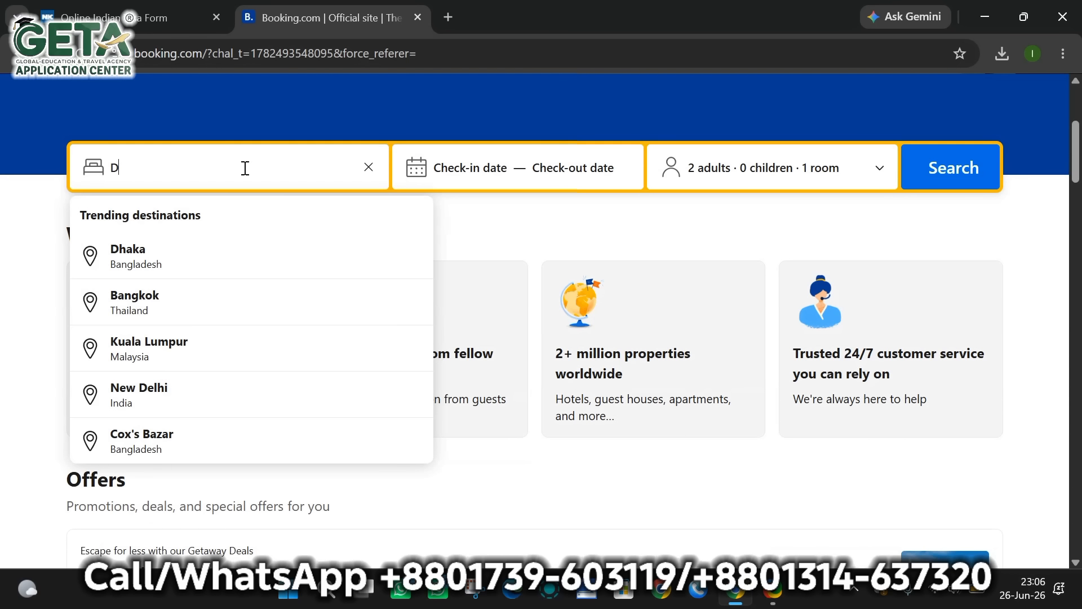
pyautogui.press('BackSpace')
pyautogui.press('BackSpace')
pyautogui.write('INDIA')
pyautogui.press('BackSpace')
pyautogui.press('BackSpace')
pyautogui.press('BackSpace')
pyautogui.press('BackSpace')
pyautogui.press('BackSpace')
pyautogui.press('BackSpace')
pyautogui.write('NEW DELHI')
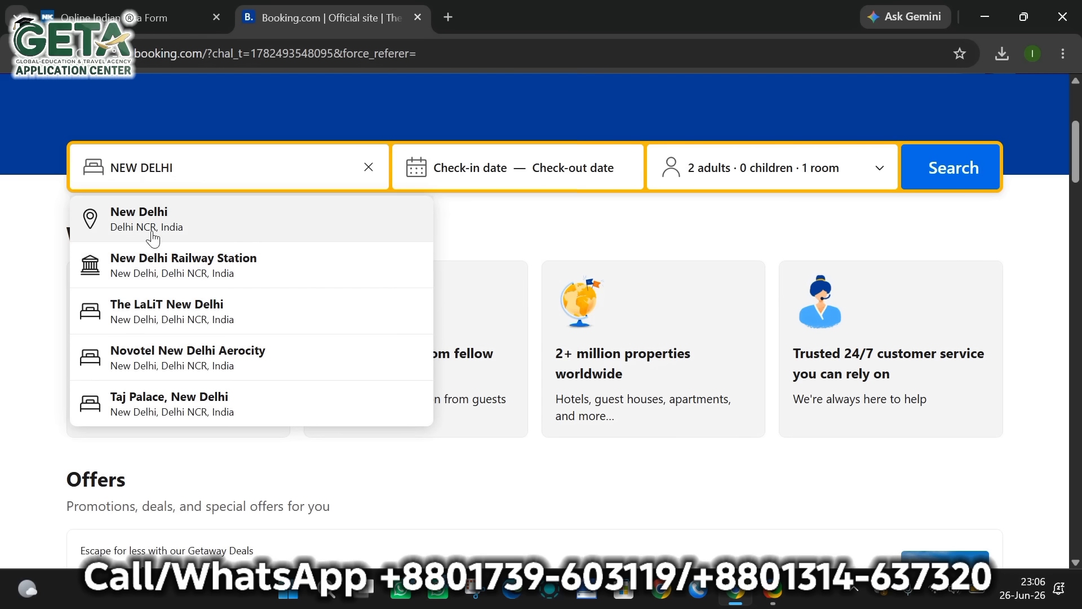
pyautogui.click(151, 231)
pyautogui.click(457, 171)
pyautogui.click(459, 181)
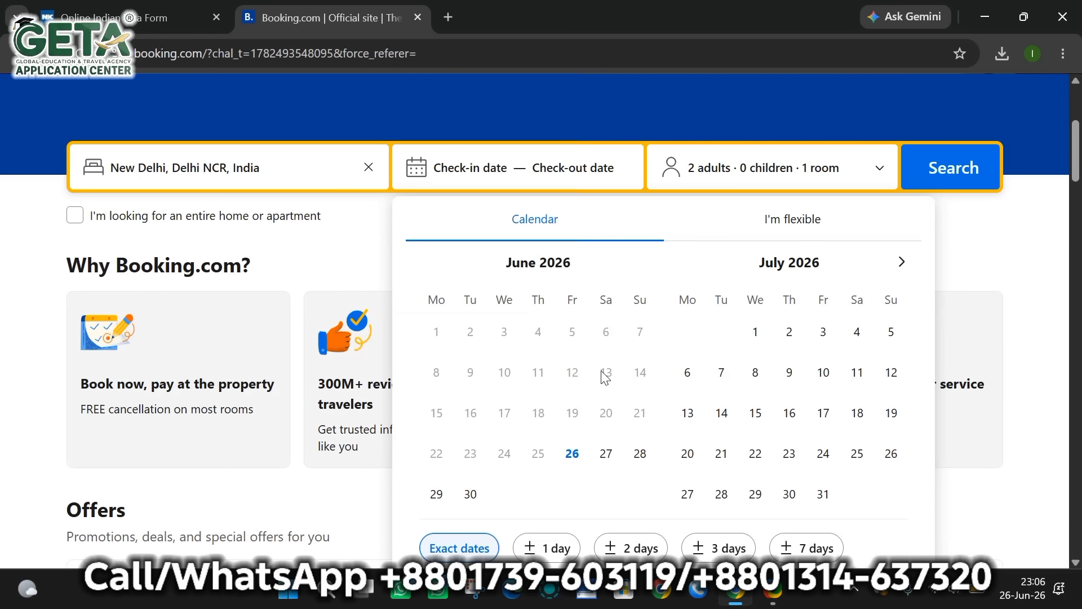
pyautogui.click(641, 460)
pyautogui.click(755, 412)
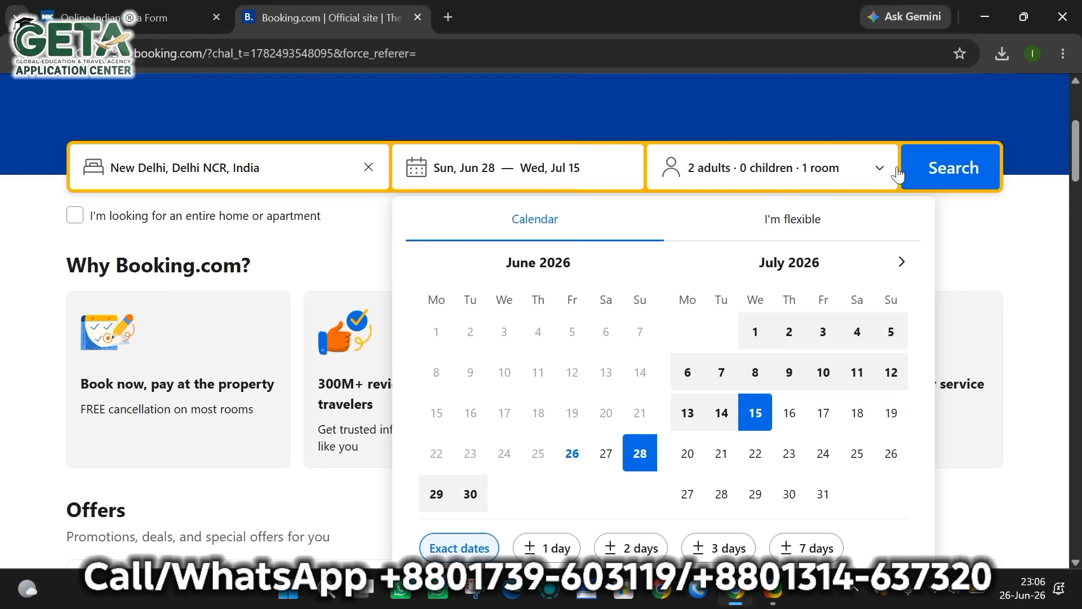
pyautogui.click(953, 165)
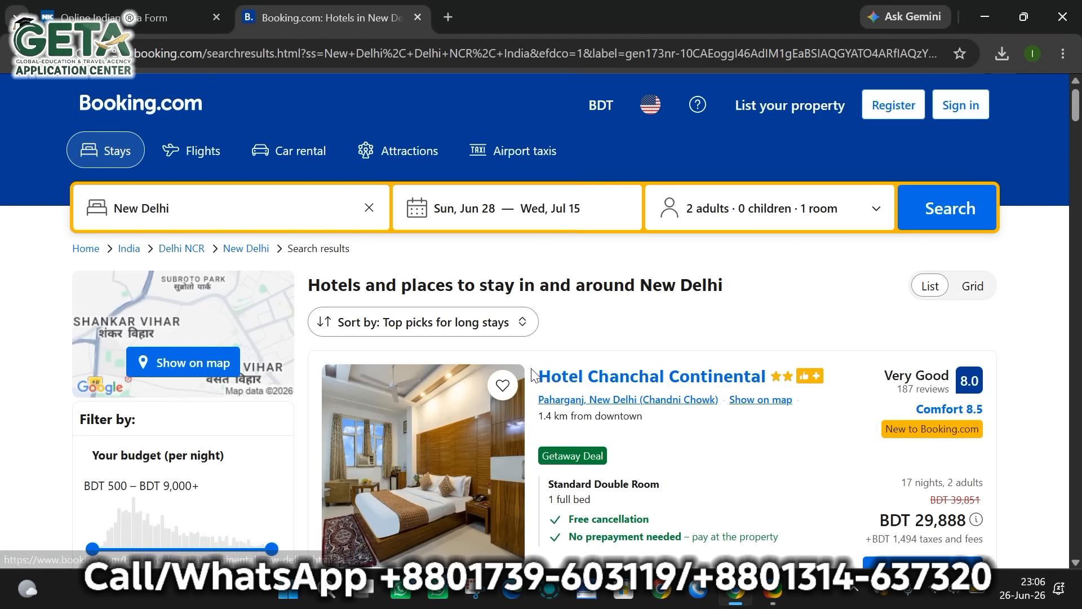
pyautogui.moveTo(537, 376); pyautogui.dragTo(768, 371)
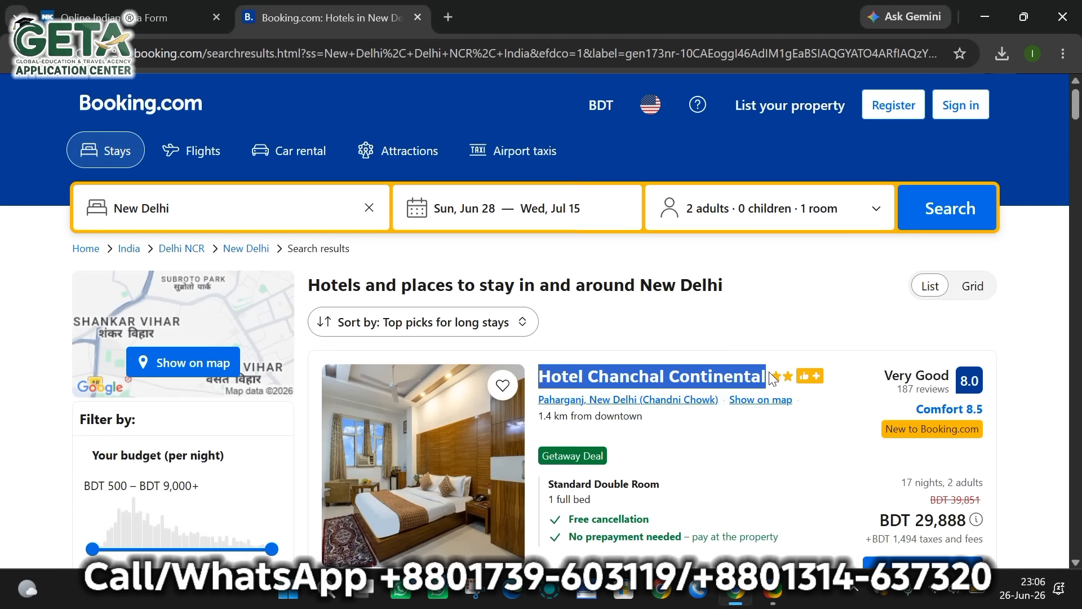
pyautogui.click(167, 8)
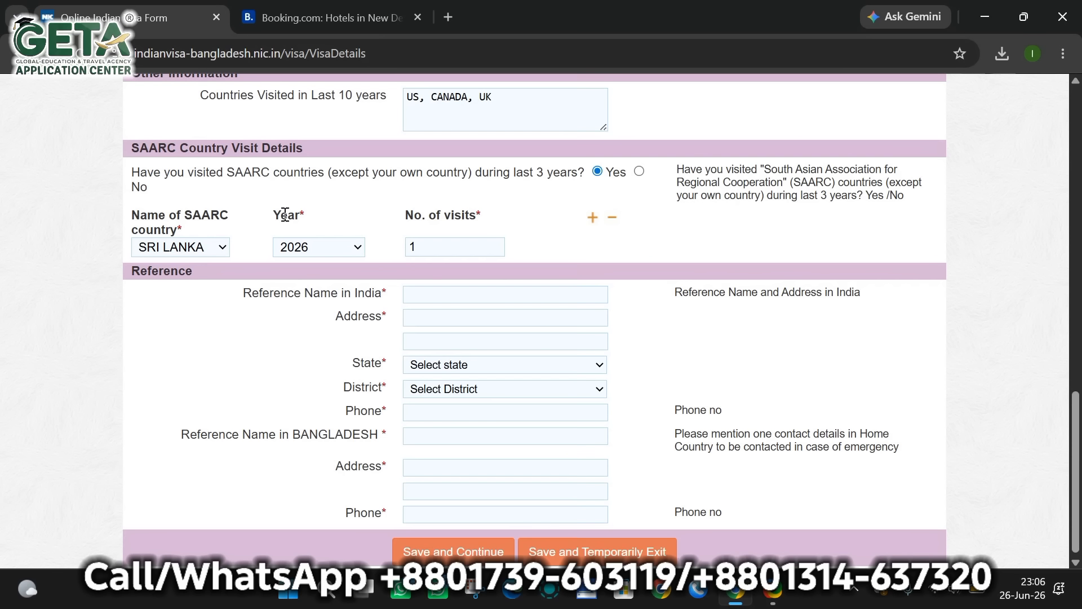
# Paste Hotel Chanchal Continental as the reference name in India, removing stray text.
pyautogui.click(442, 302)
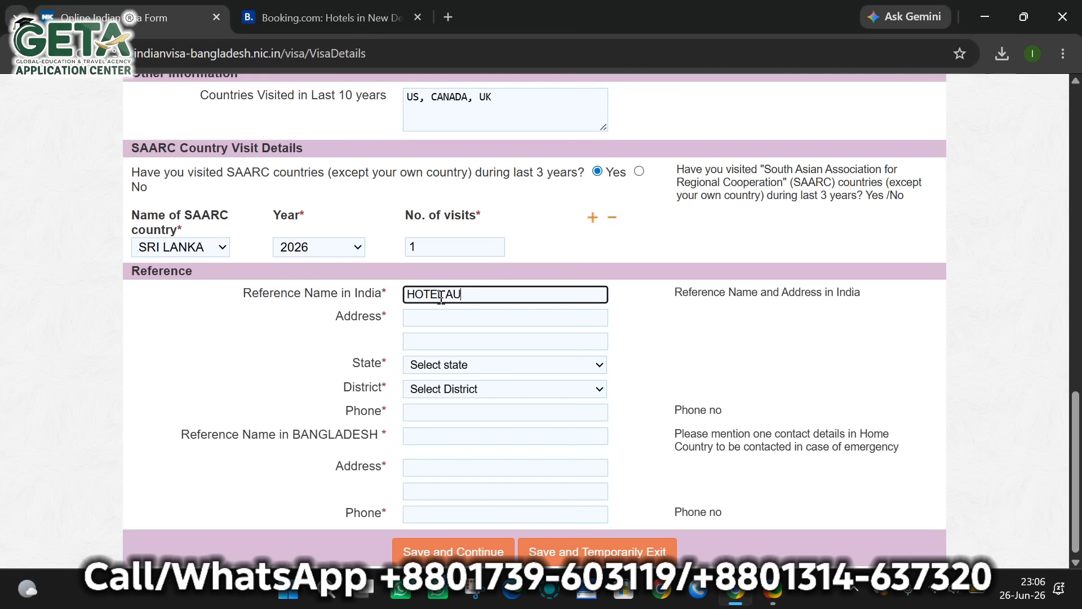
pyautogui.write('THORITY')
pyautogui.click(472, 324)
pyautogui.click(459, 345)
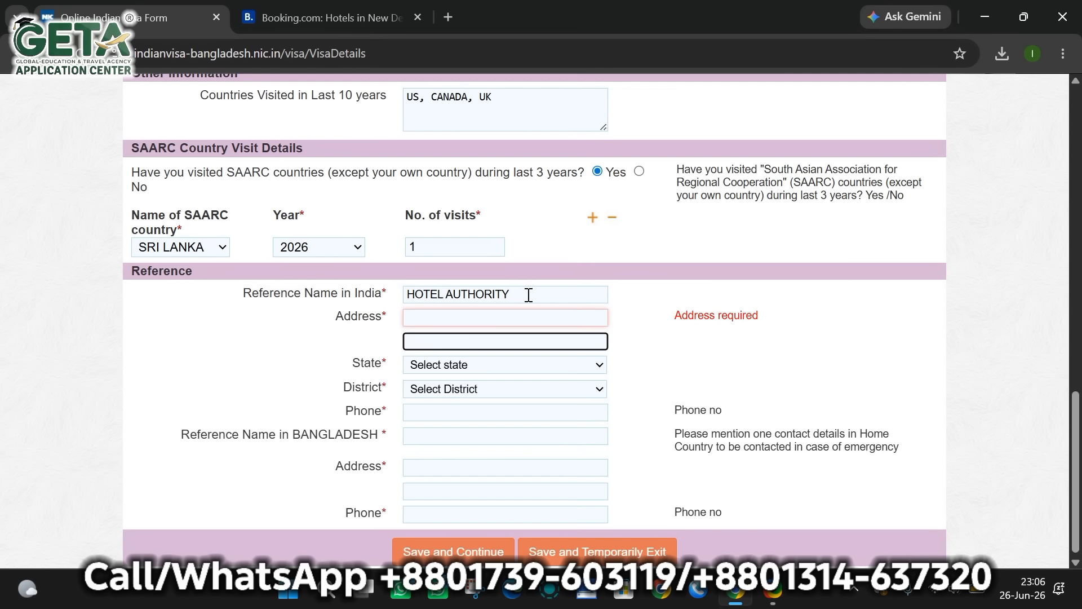
pyautogui.tripleClick(457, 295)
pyautogui.hotkey('ctrl', 'v')
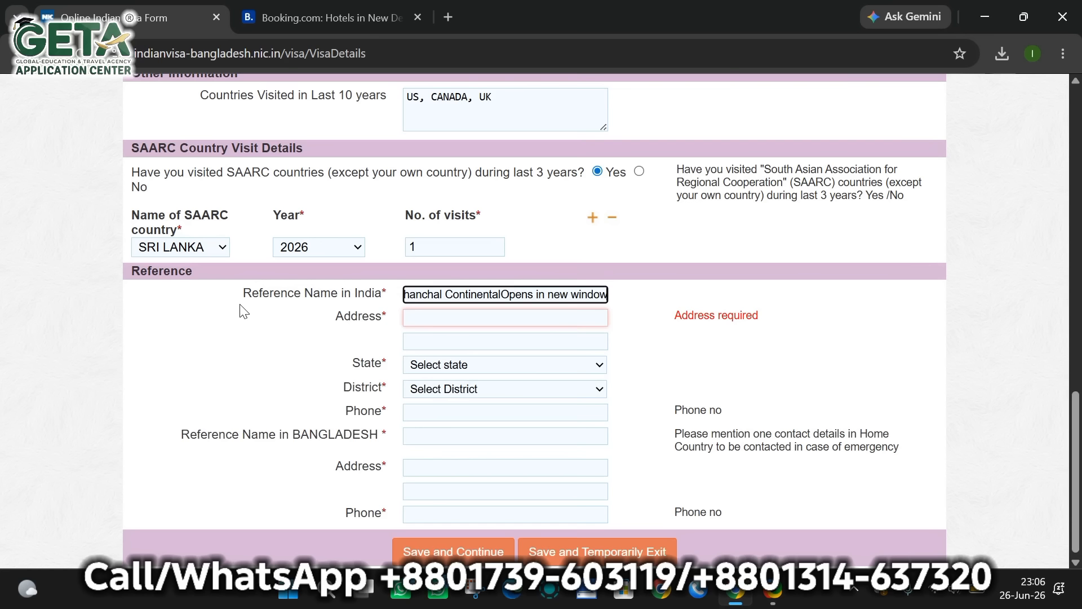
pyautogui.moveTo(537, 296); pyautogui.dragTo(785, 306)
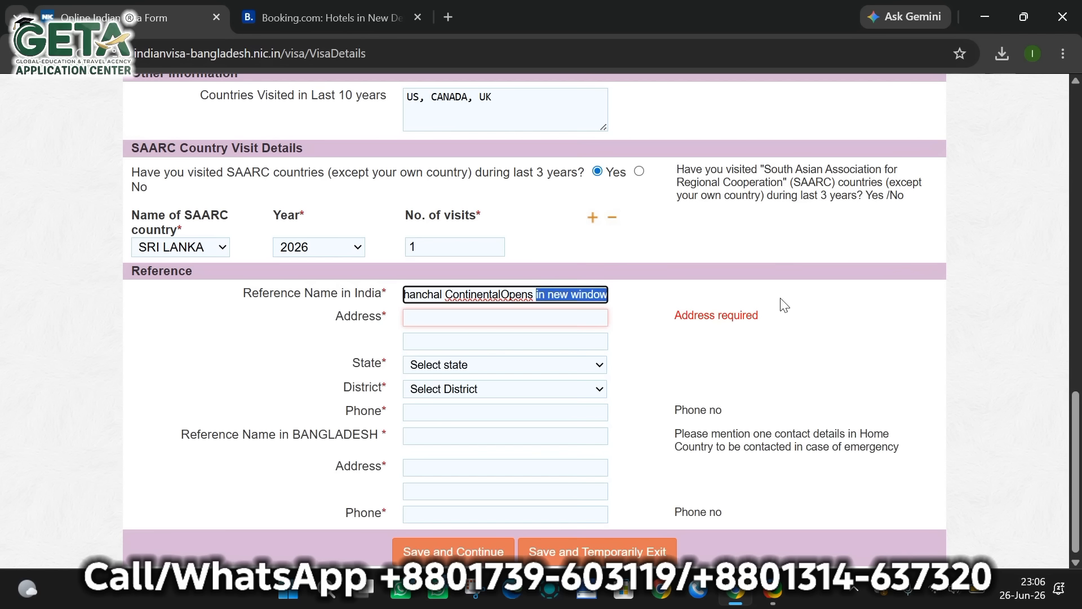
pyautogui.press('BackSpace')
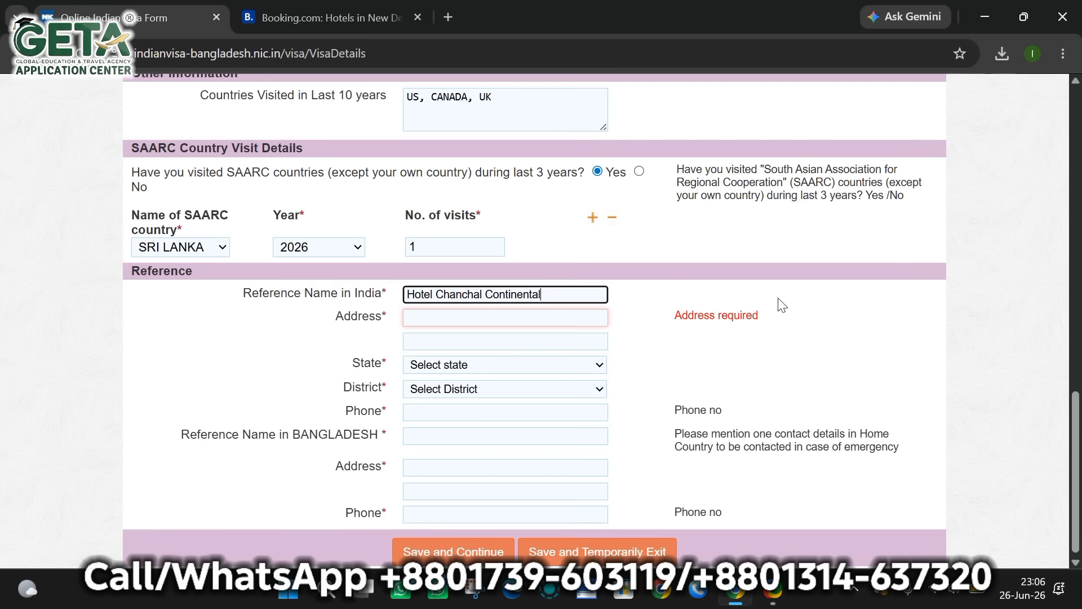
# Paste the hotel's New Delhi location as the reference address, trimming distance and map text.
pyautogui.click(327, 17)
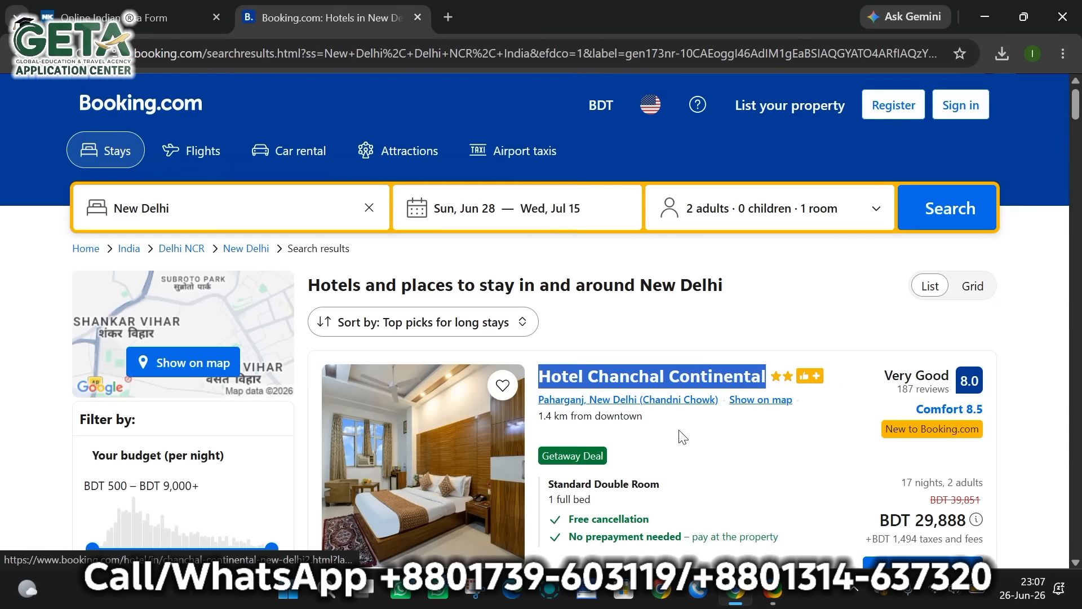
pyautogui.moveTo(682, 437); pyautogui.dragTo(541, 401)
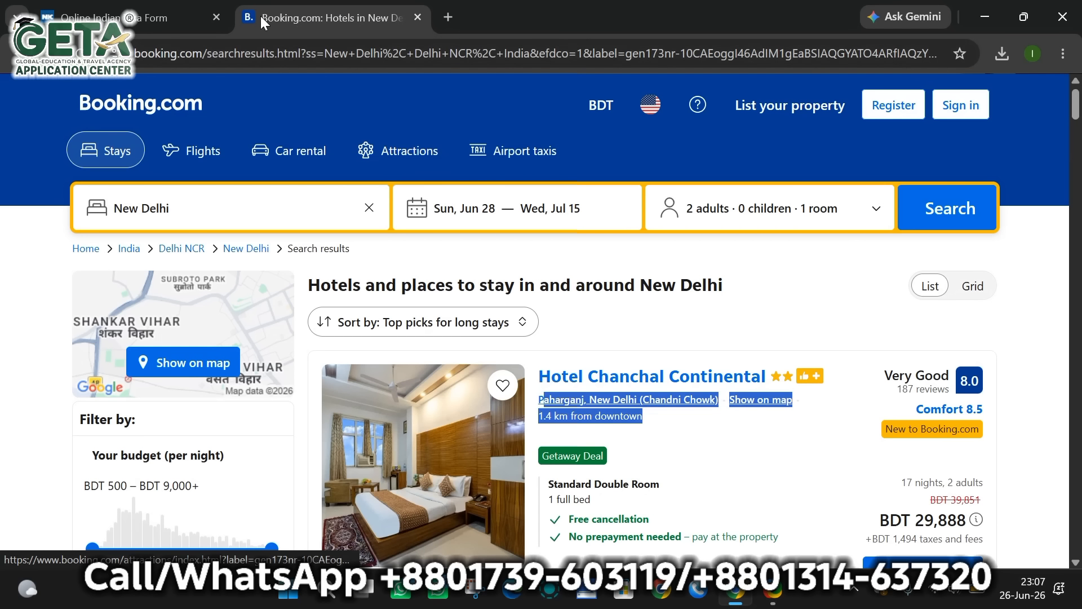
pyautogui.click(141, 18)
pyautogui.click(513, 322)
pyautogui.hotkey('ctrl', 'v')
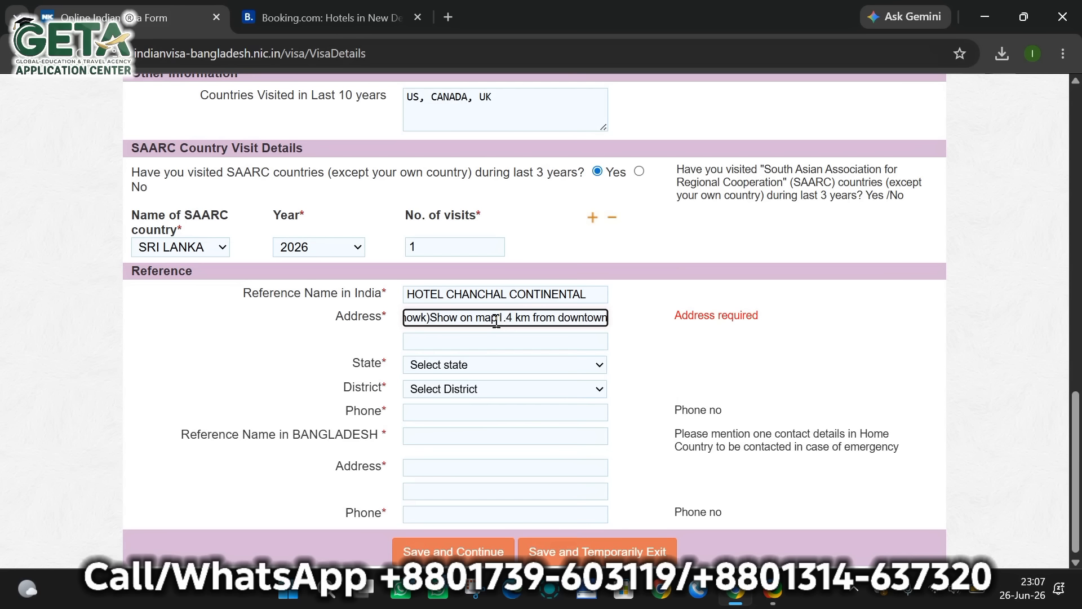
pyautogui.moveTo(496, 317); pyautogui.dragTo(789, 354)
pyautogui.press('BackSpace')
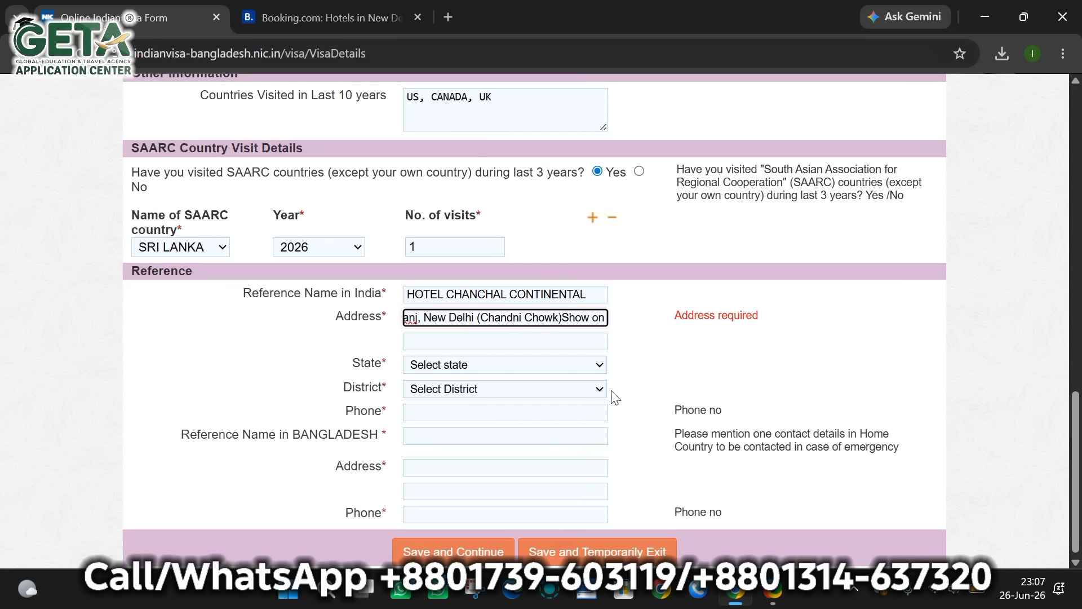
pyautogui.moveTo(563, 319); pyautogui.dragTo(660, 334)
pyautogui.press('BackSpace')
pyautogui.click(415, 378)
# Set the reference state to HARYANA and the district to ALIRAJPUR.
pyautogui.click(413, 367)
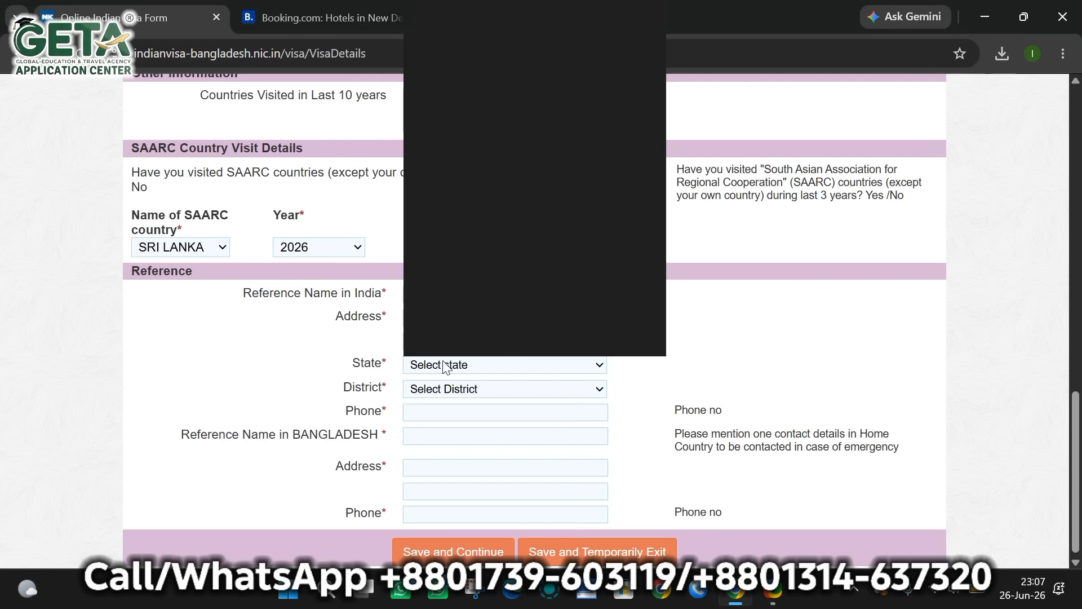
pyautogui.click(474, 224)
pyautogui.click(504, 387)
pyautogui.click(496, 254)
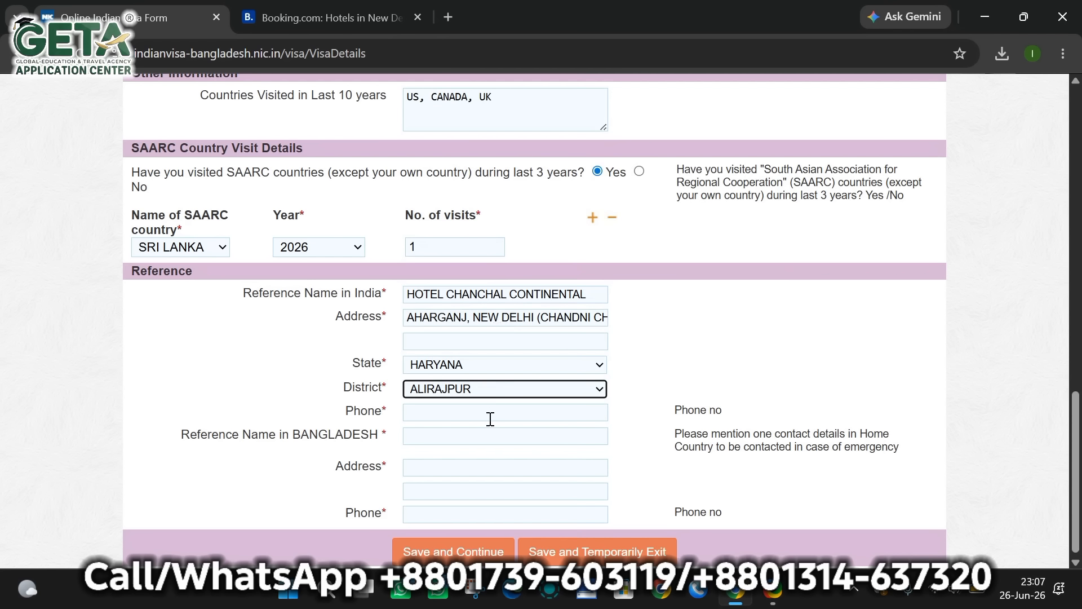
# Enter the reference phone number and pick a different district.
pyautogui.click(480, 414)
pyautogui.click(350, 17)
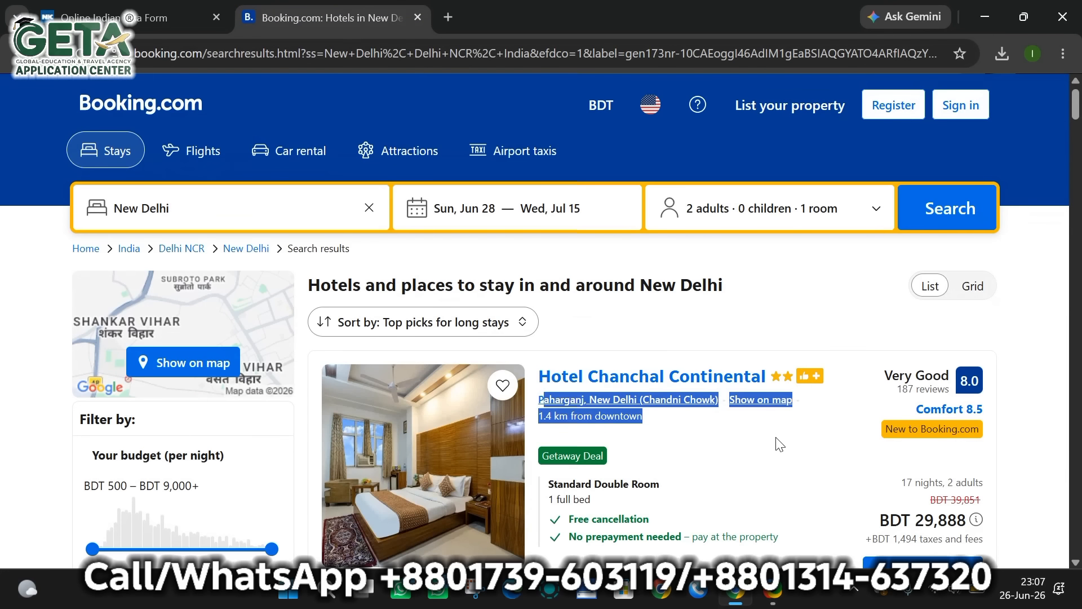
pyautogui.scroll(-3, 775, 436)
pyautogui.click(733, 287)
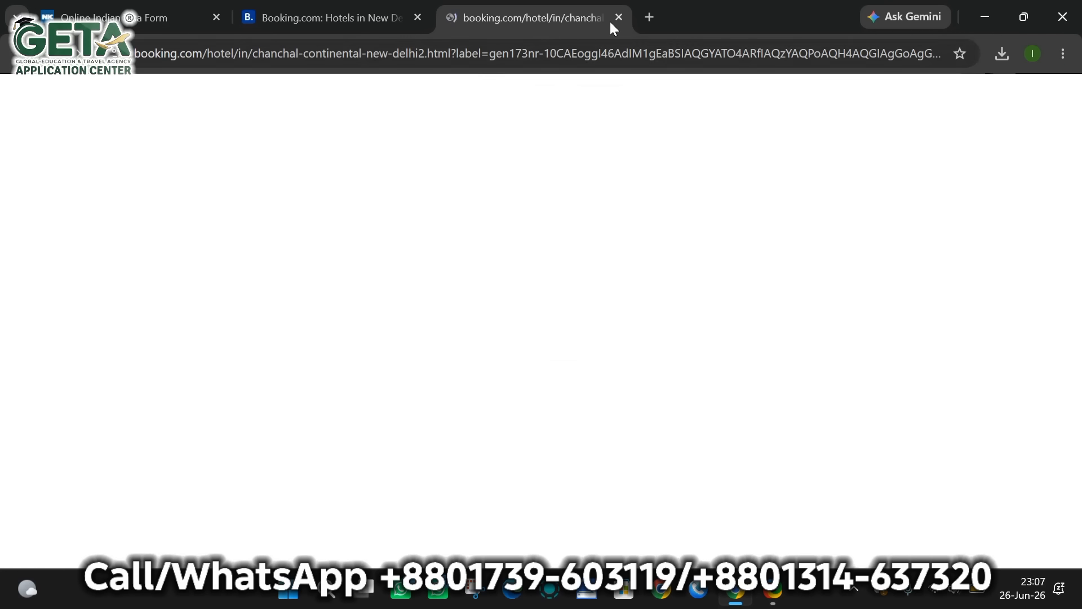
pyautogui.click(618, 17)
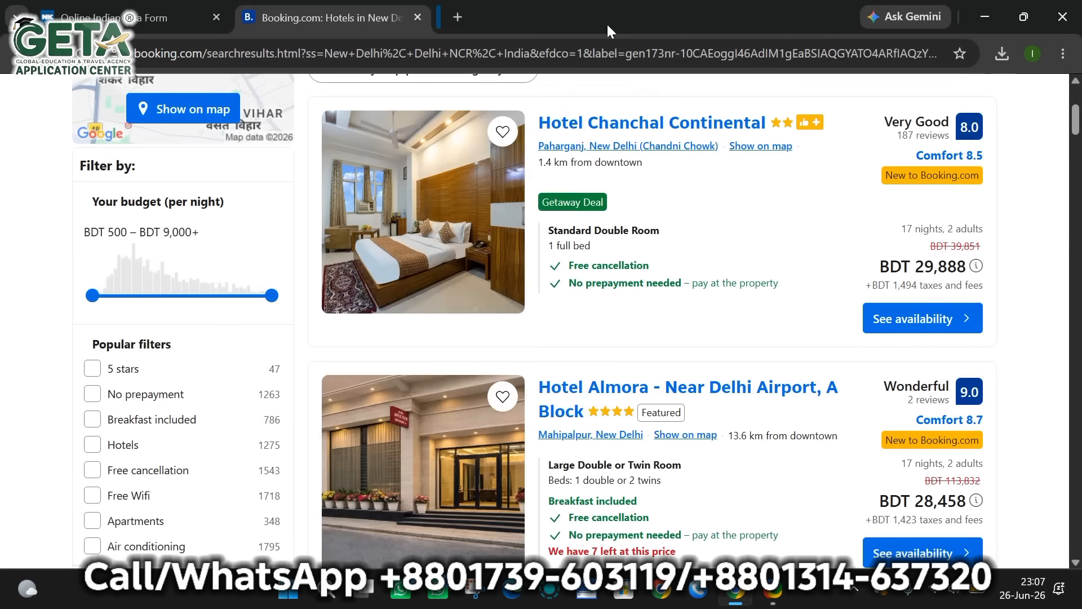
pyautogui.click(171, 10)
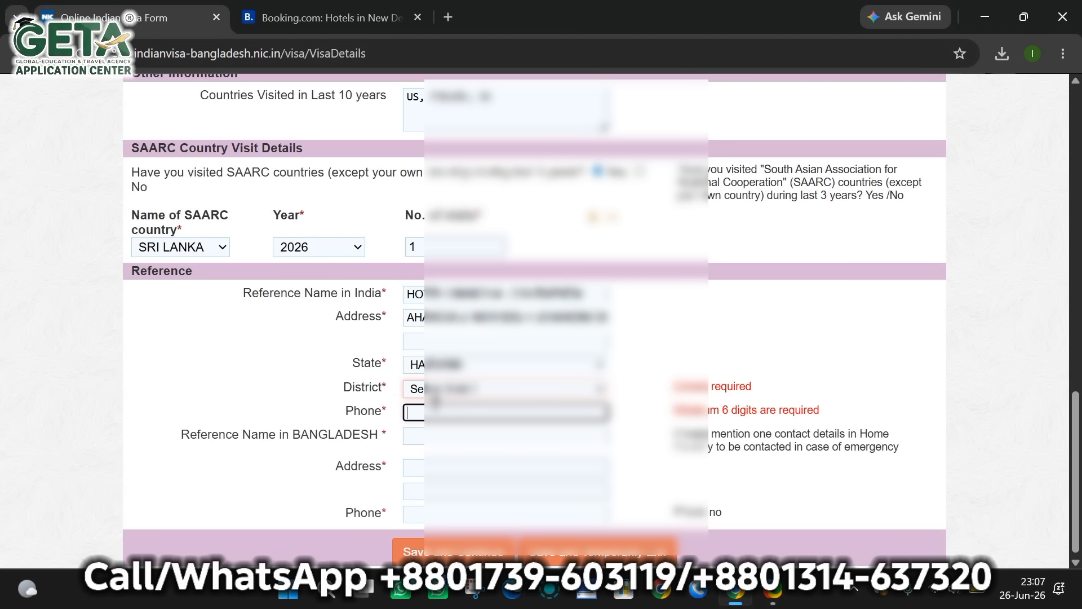
pyautogui.write('564')
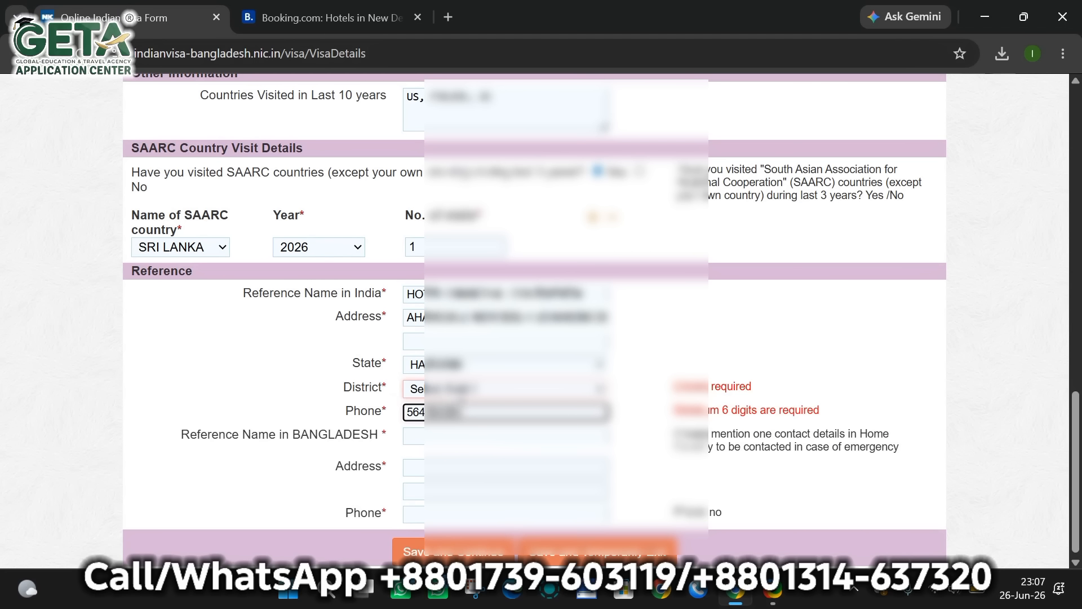
pyautogui.click(453, 390)
pyautogui.click(506, 249)
# Enter the Bangladesh reference's full name, address and phone number.
pyautogui.scroll(-1, 504, 375)
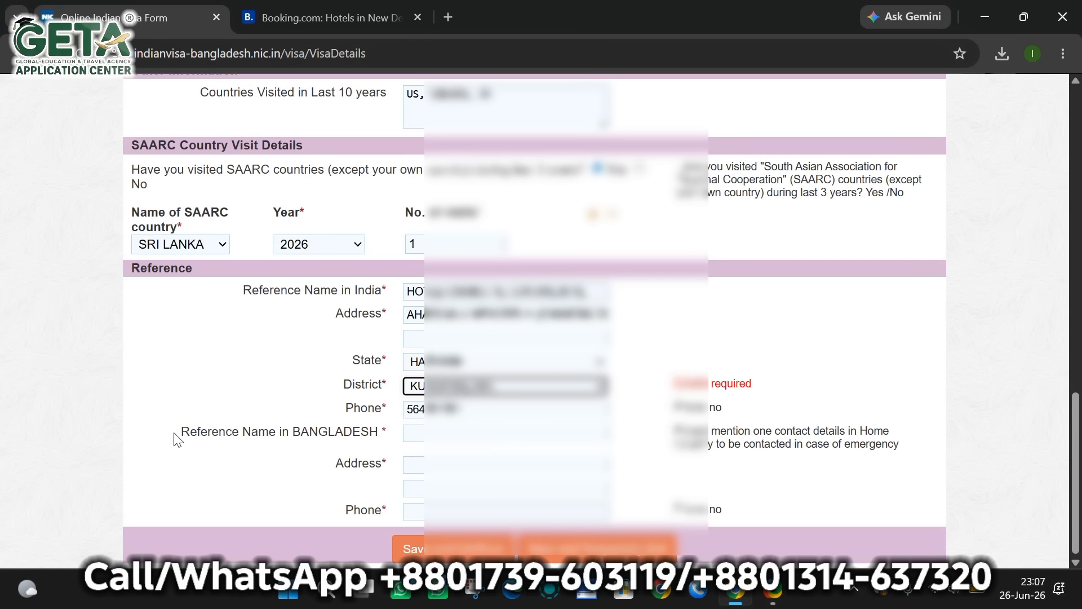
pyautogui.moveTo(174, 432); pyautogui.dragTo(367, 408)
pyautogui.click(390, 430)
pyautogui.click(416, 433)
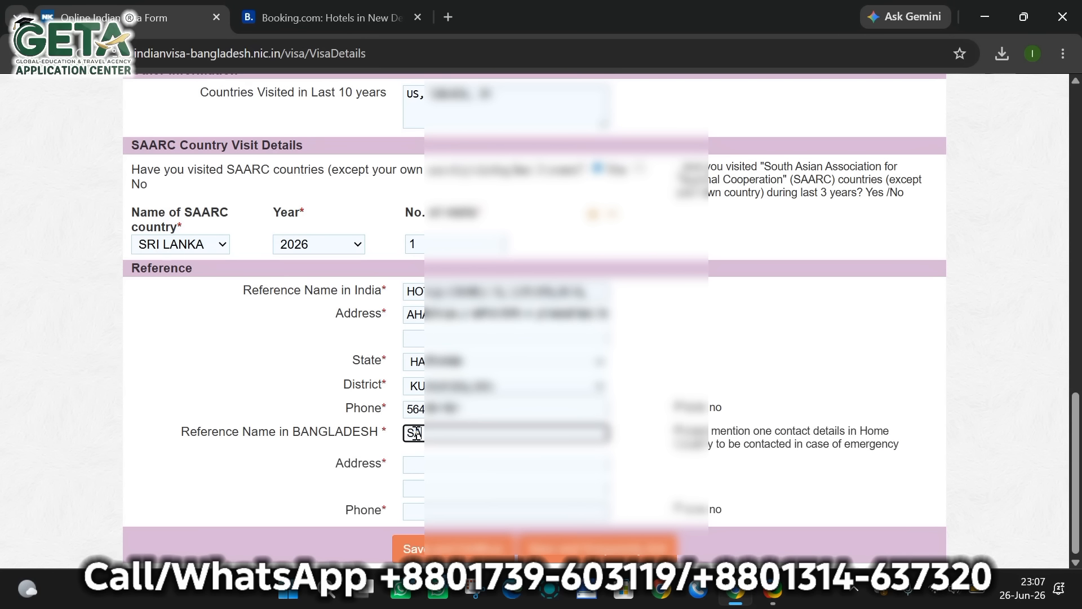
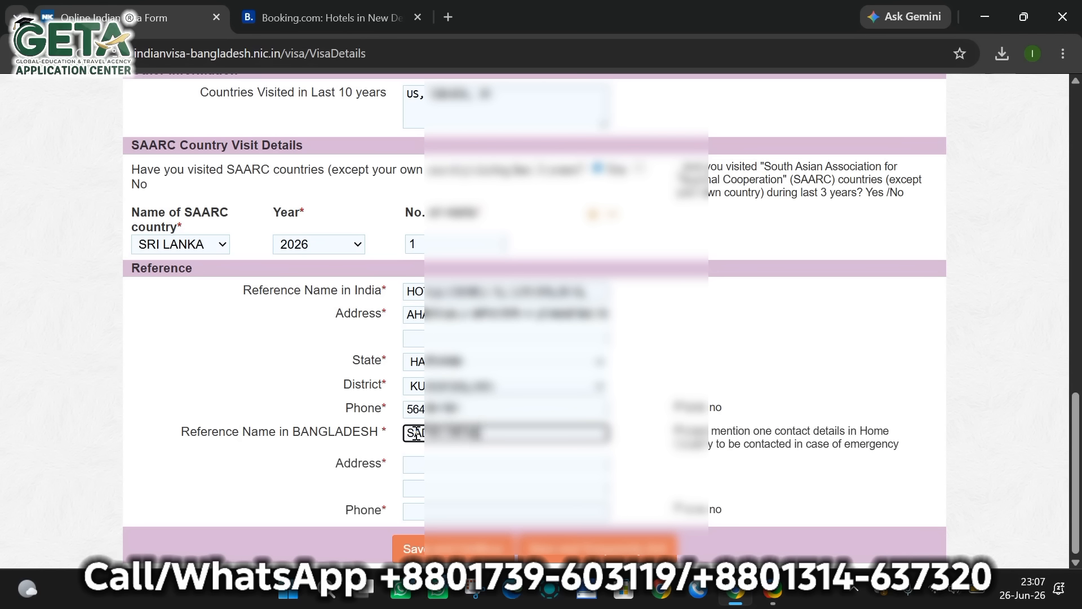
pyautogui.press('Tab')
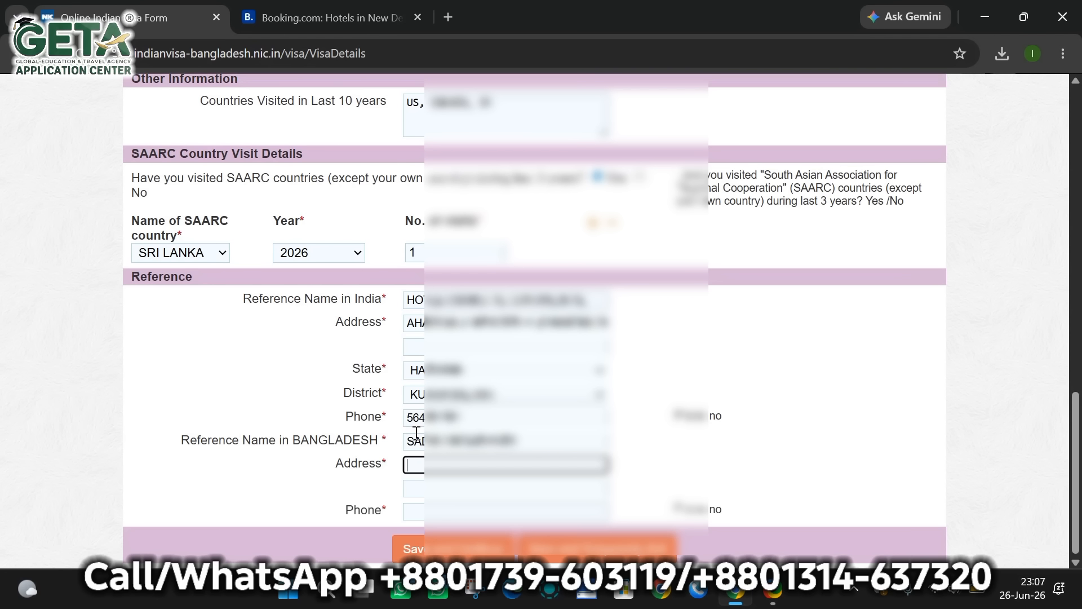
pyautogui.write('SYL')
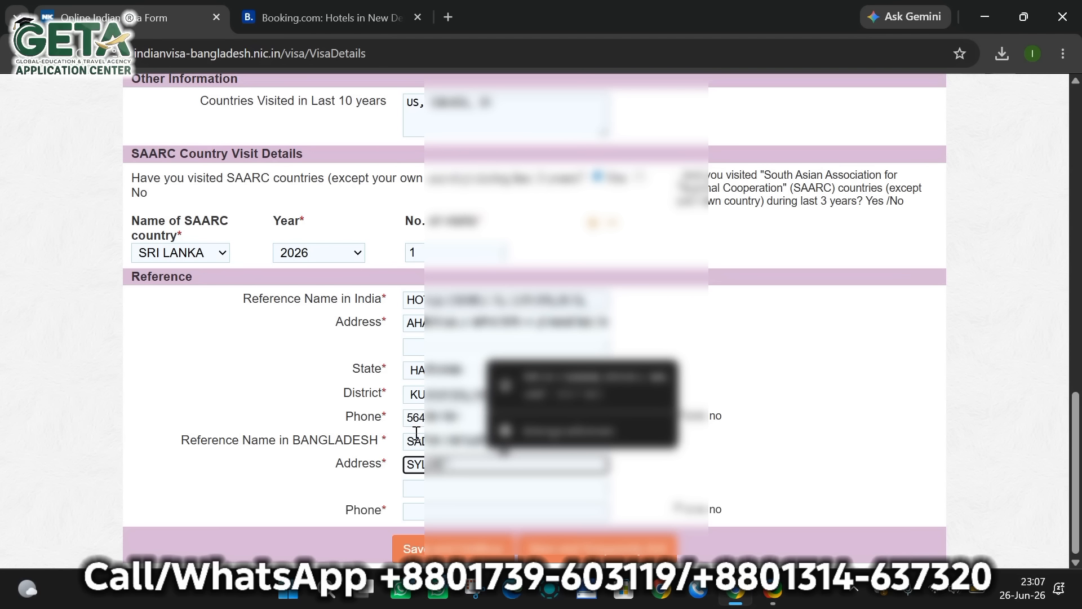
pyautogui.write('HET SADAR')
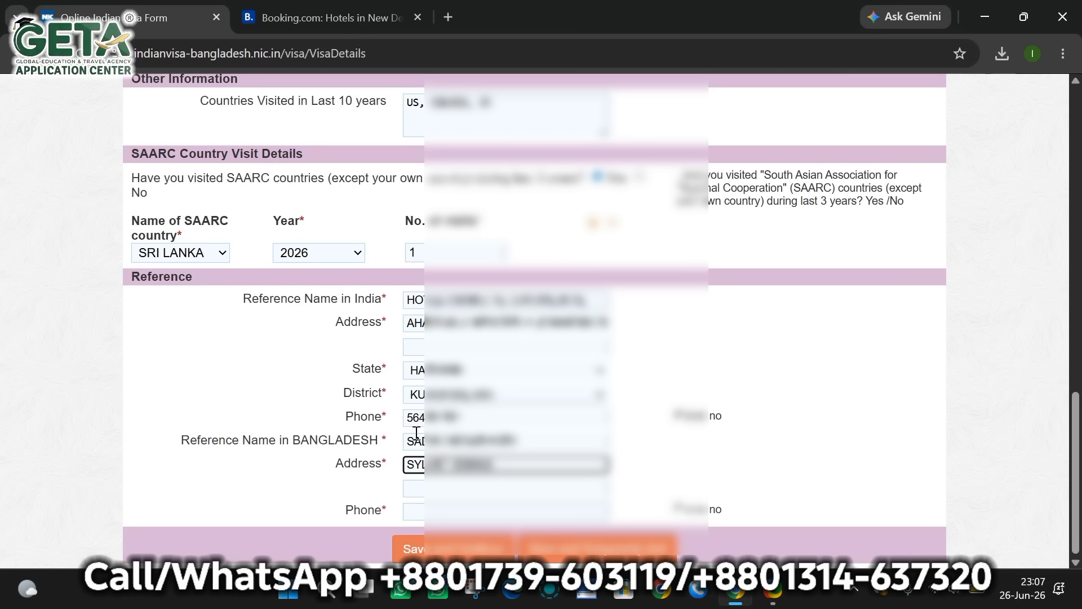
pyautogui.press('Tab')
pyautogui.press('Tab')
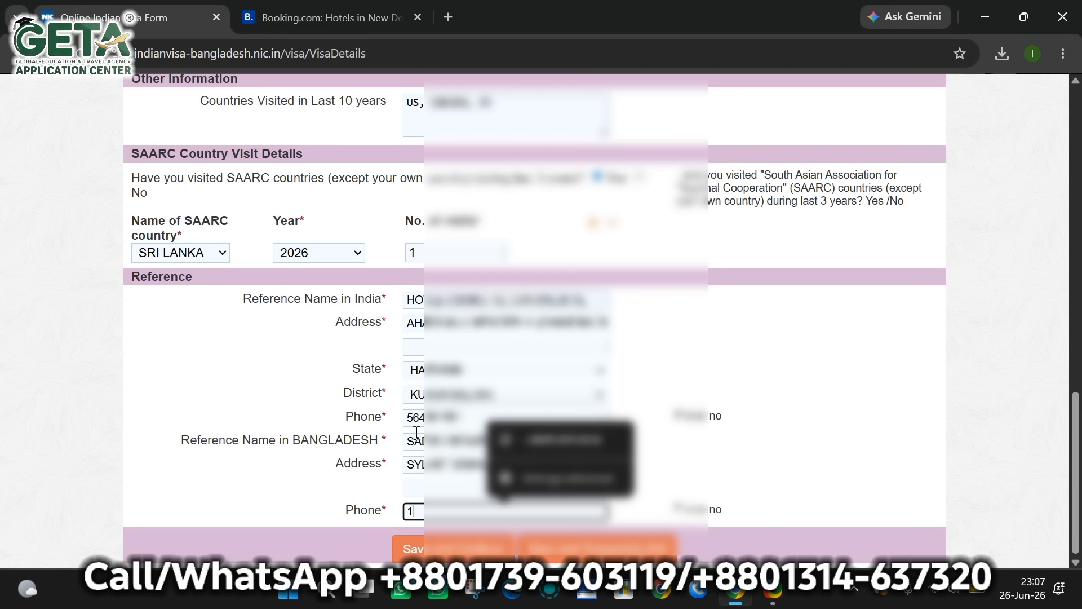
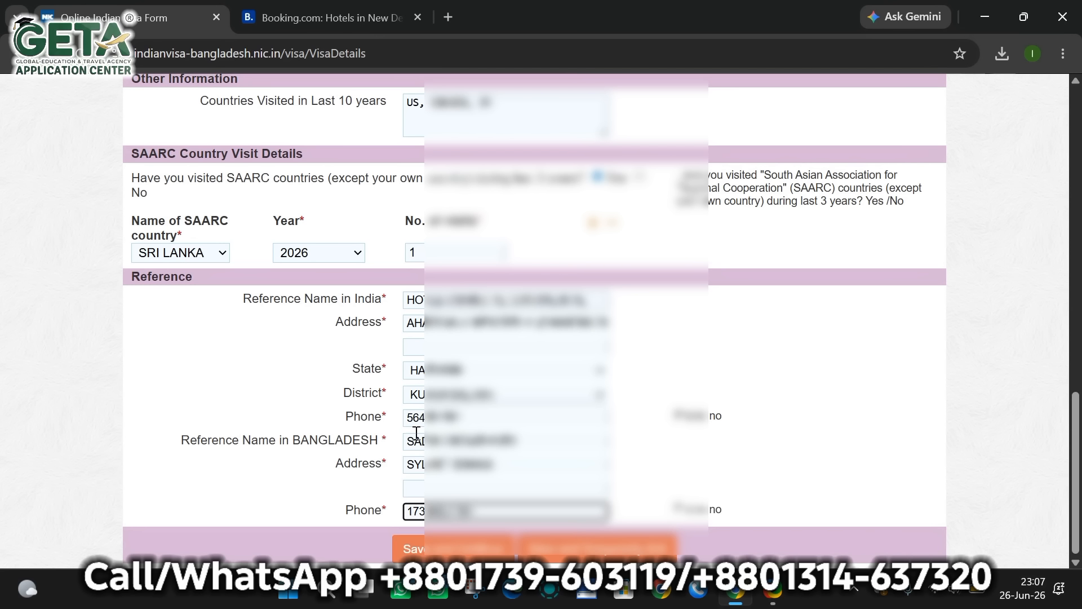
# Save the visa details page and dismiss Chrome's save-address offer.
pyautogui.click(327, 487)
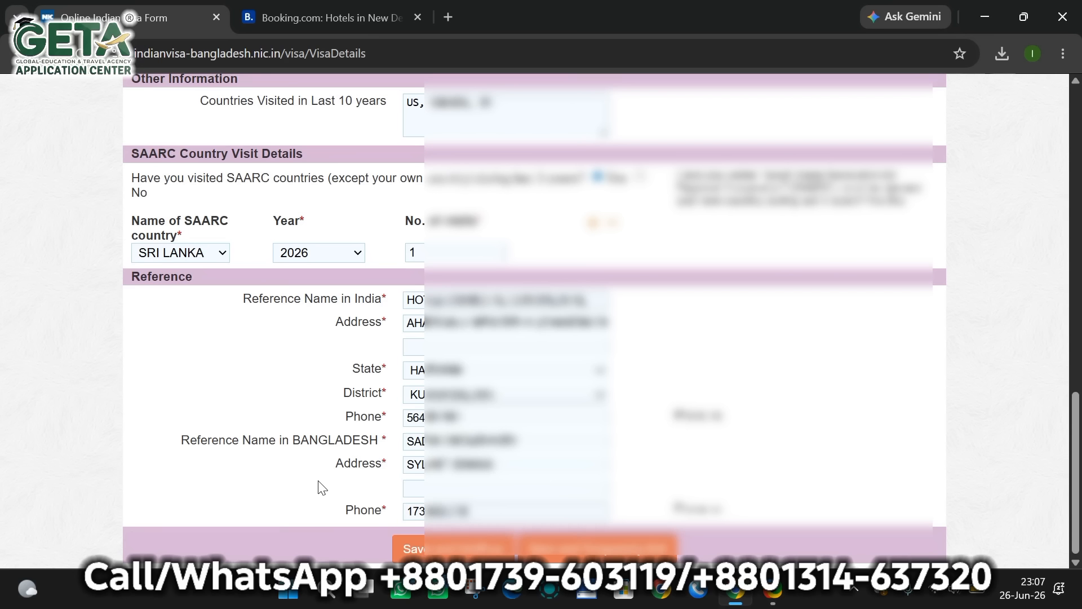
pyautogui.click(468, 556)
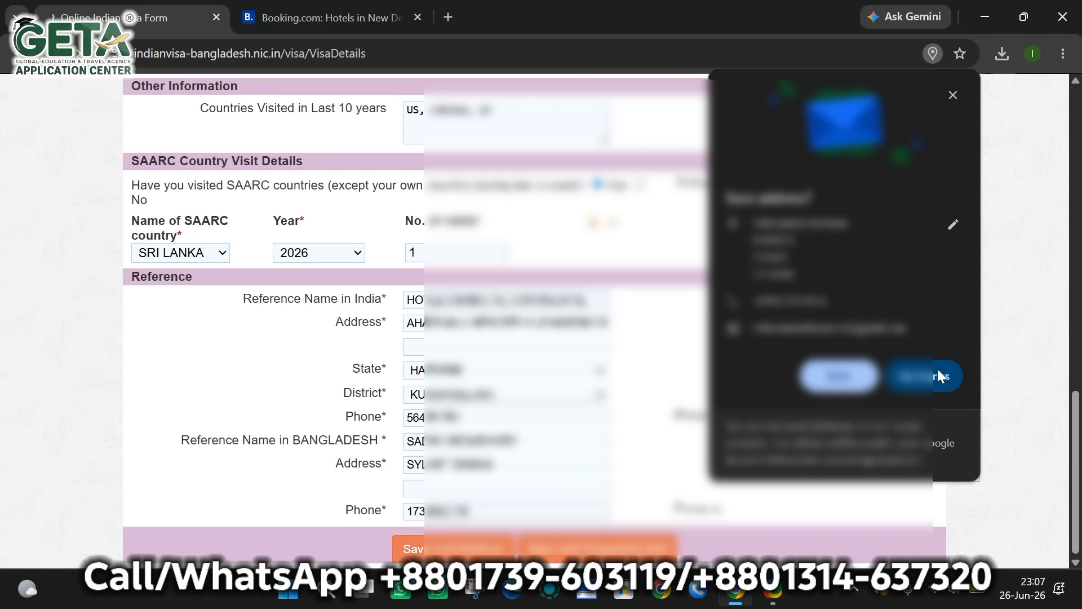
pyautogui.click(934, 376)
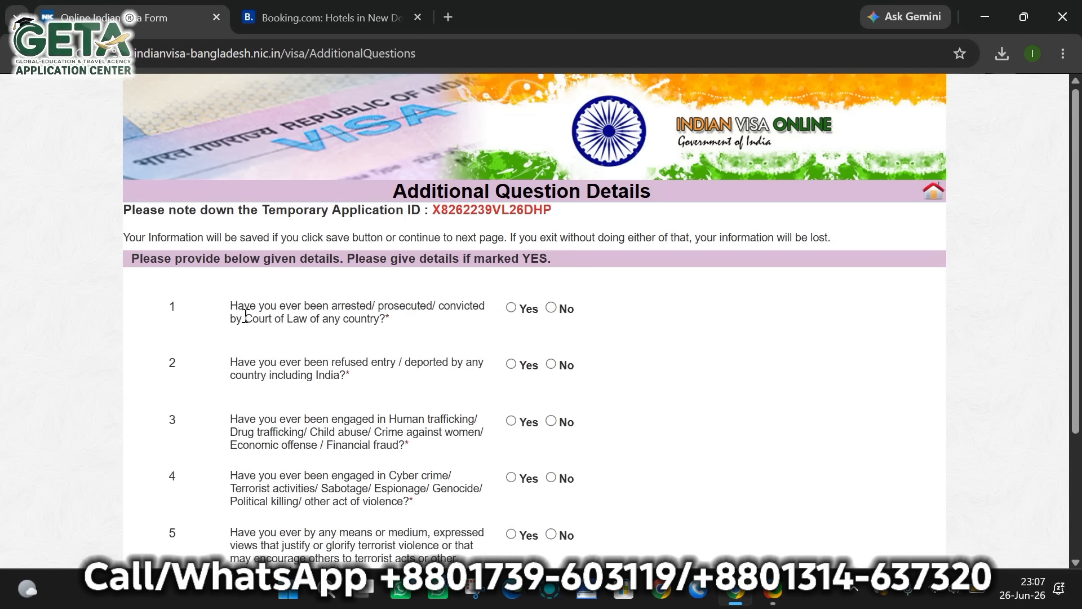
# Answer No to additional background questions 1 through 3.
pyautogui.moveTo(139, 259); pyautogui.dragTo(514, 260)
pyautogui.click(648, 293)
pyautogui.moveTo(229, 313); pyautogui.dragTo(403, 326)
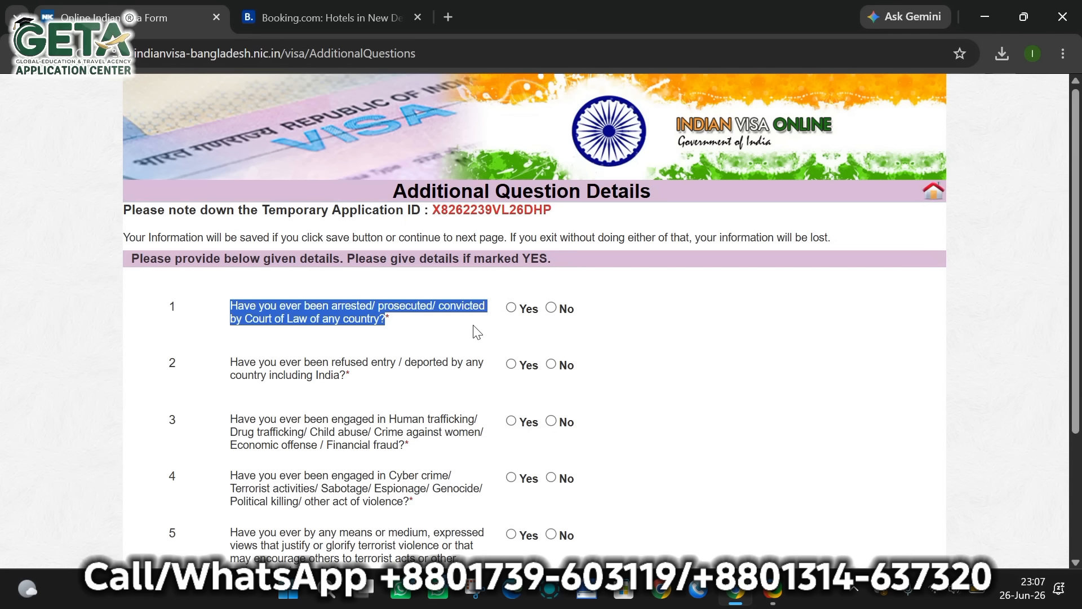
pyautogui.click(349, 311)
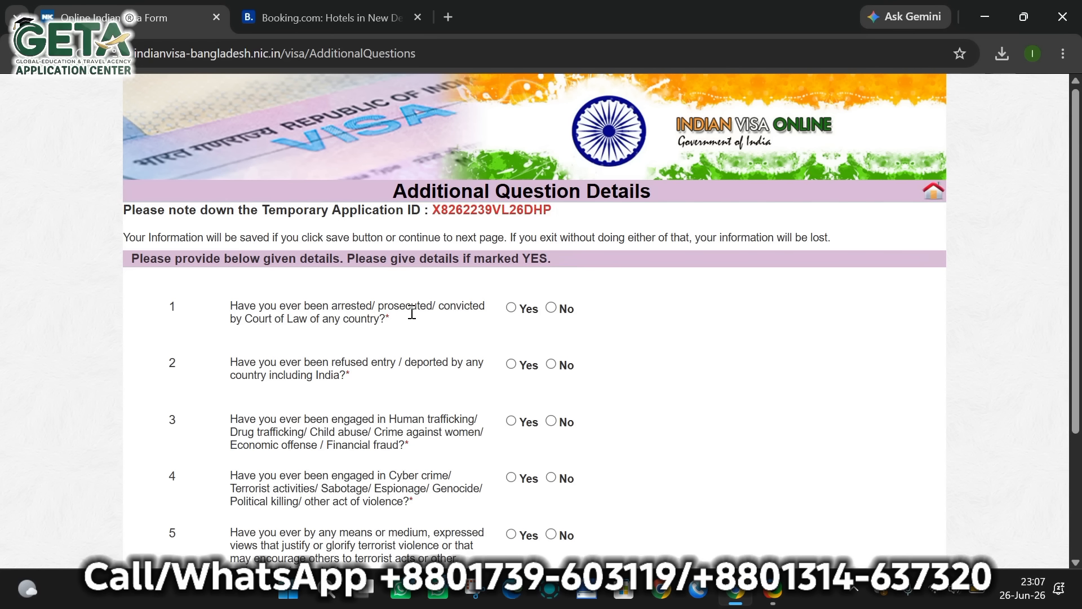
pyautogui.click(551, 308)
pyautogui.scroll(-2, 637, 349)
pyautogui.moveTo(265, 278); pyautogui.dragTo(343, 290)
pyautogui.scroll(-2, 435, 314)
pyautogui.click(546, 287)
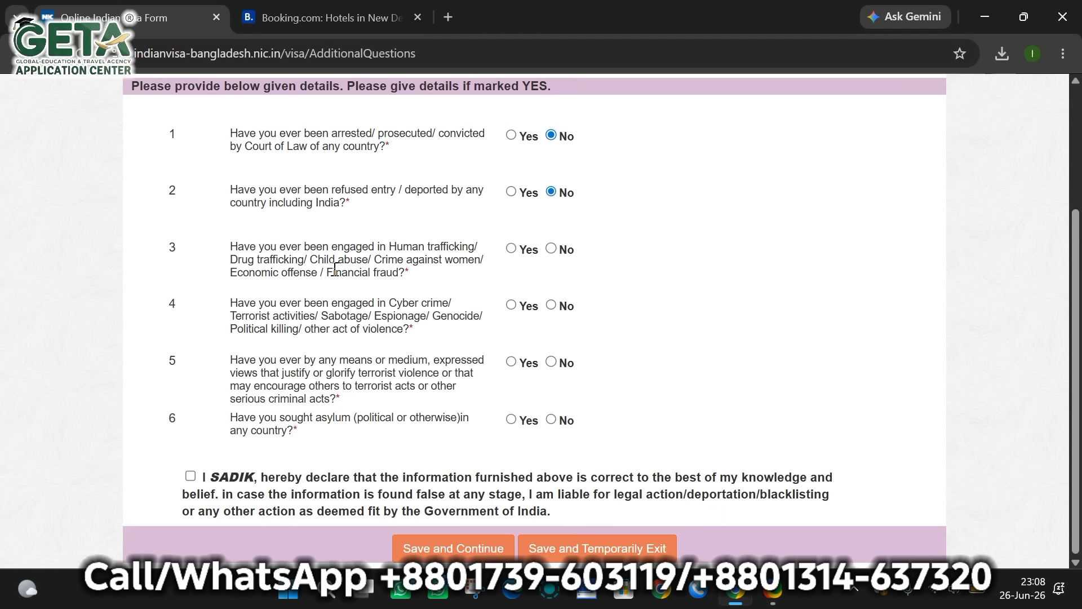
pyautogui.click(551, 250)
# Answer No to questions 4–6, accept the declaration and save the page.
pyautogui.moveTo(286, 305); pyautogui.dragTo(411, 330)
pyautogui.click(550, 306)
pyautogui.moveTo(246, 371); pyautogui.dragTo(432, 385)
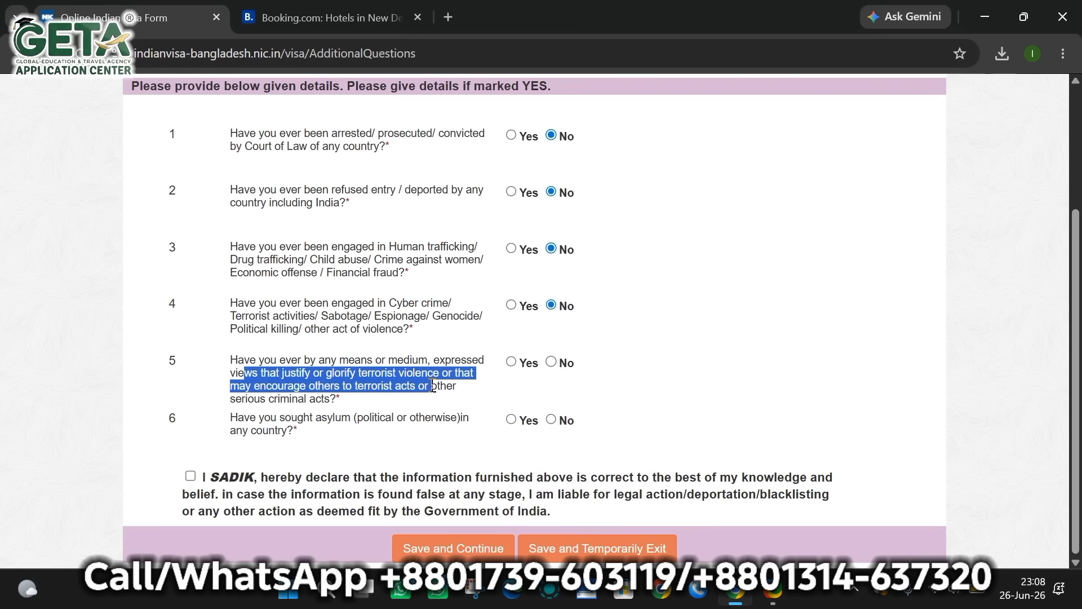
pyautogui.click(371, 402)
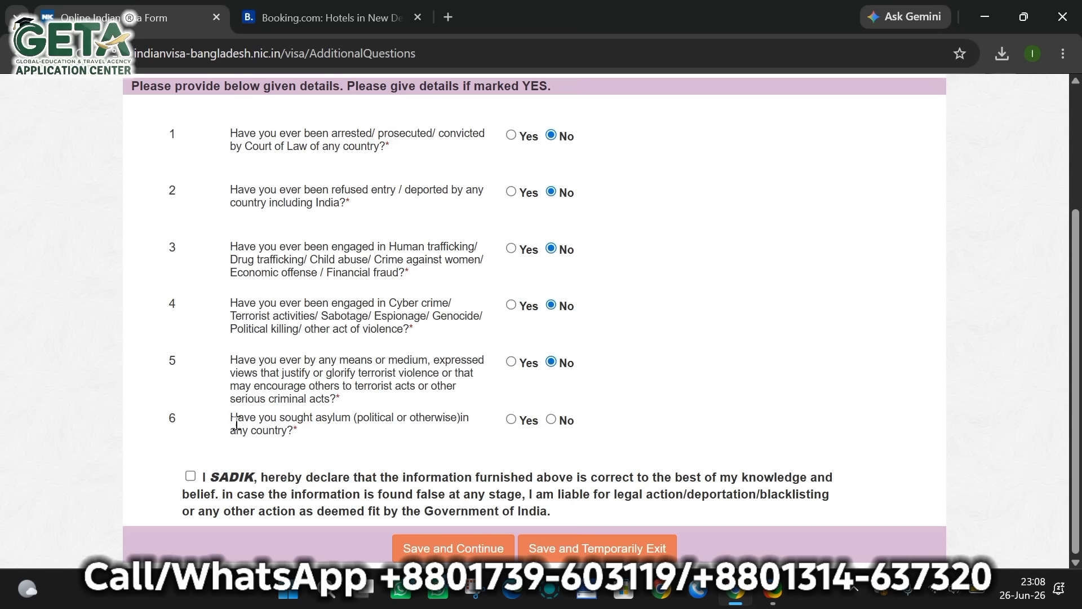
pyautogui.click(551, 419)
pyautogui.moveTo(201, 482); pyautogui.dragTo(598, 513)
pyautogui.click(211, 458)
pyautogui.click(191, 476)
pyautogui.click(481, 556)
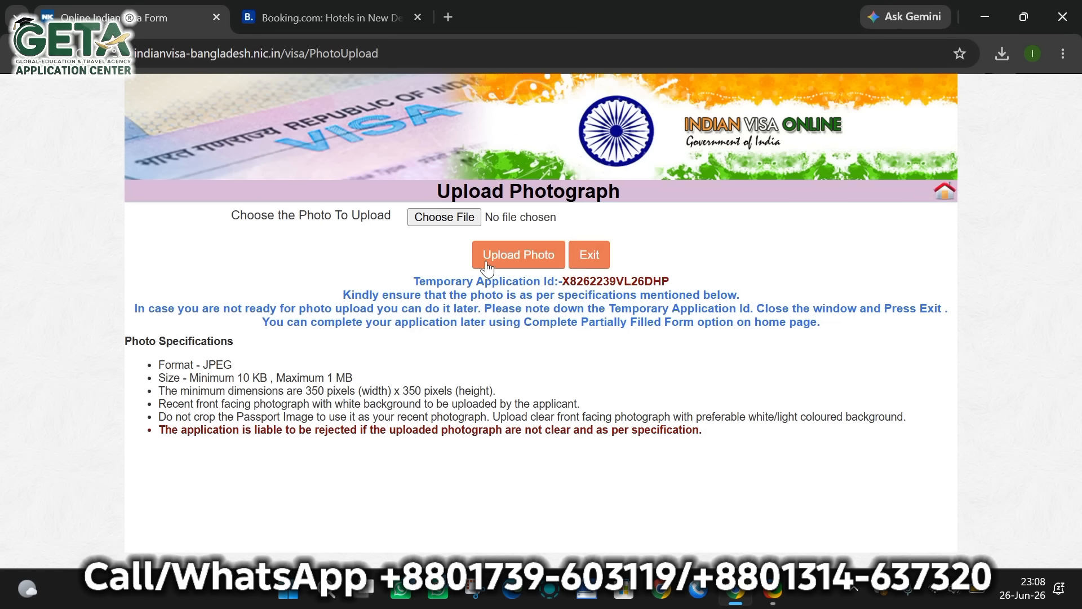
# Pick the Desktop 'photo' file for upload; it is rejected as not a JPG.
pyautogui.click(463, 217)
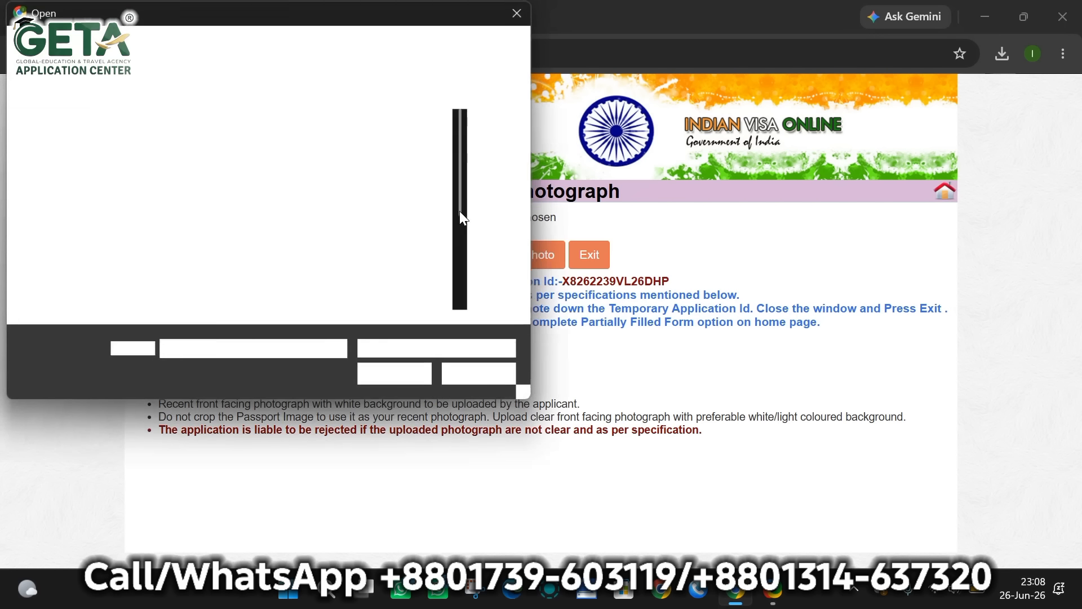
pyautogui.scroll(-3, 282, 243)
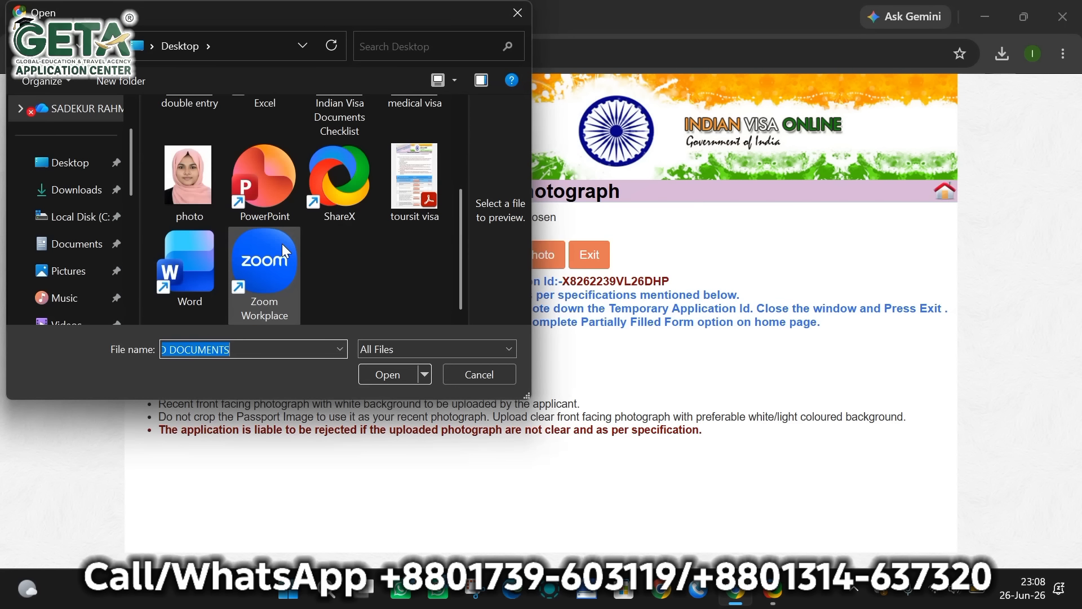
pyautogui.click(214, 188)
pyautogui.click(393, 374)
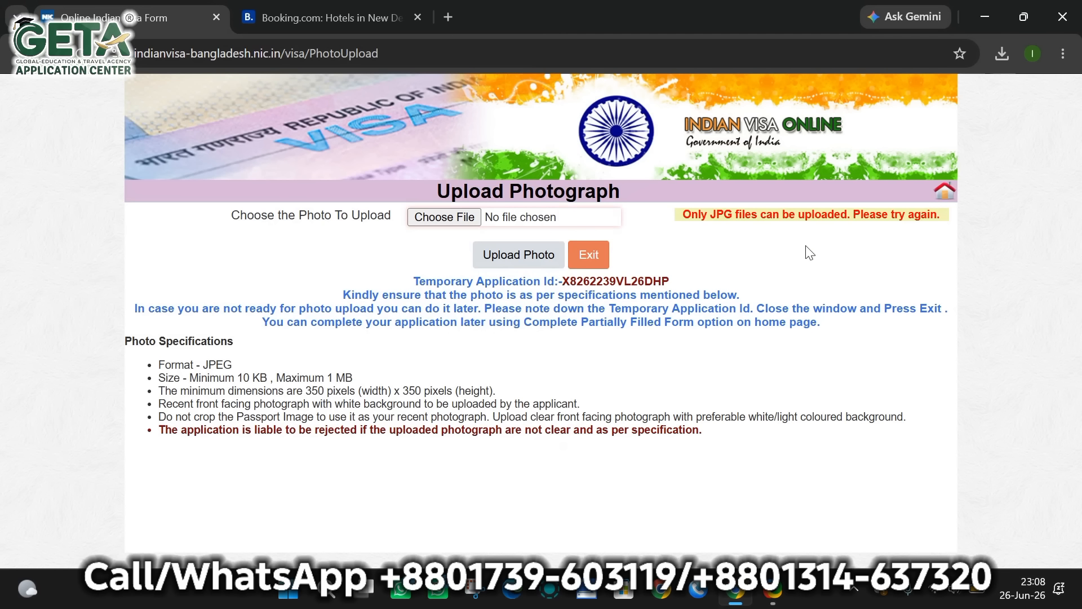
pyautogui.moveTo(706, 214); pyautogui.dragTo(899, 215)
pyautogui.click(834, 249)
# Confirm in Properties that 'photo' is a 14.8 KB WEBP, then edit it in Photos.
pyautogui.click(420, 222)
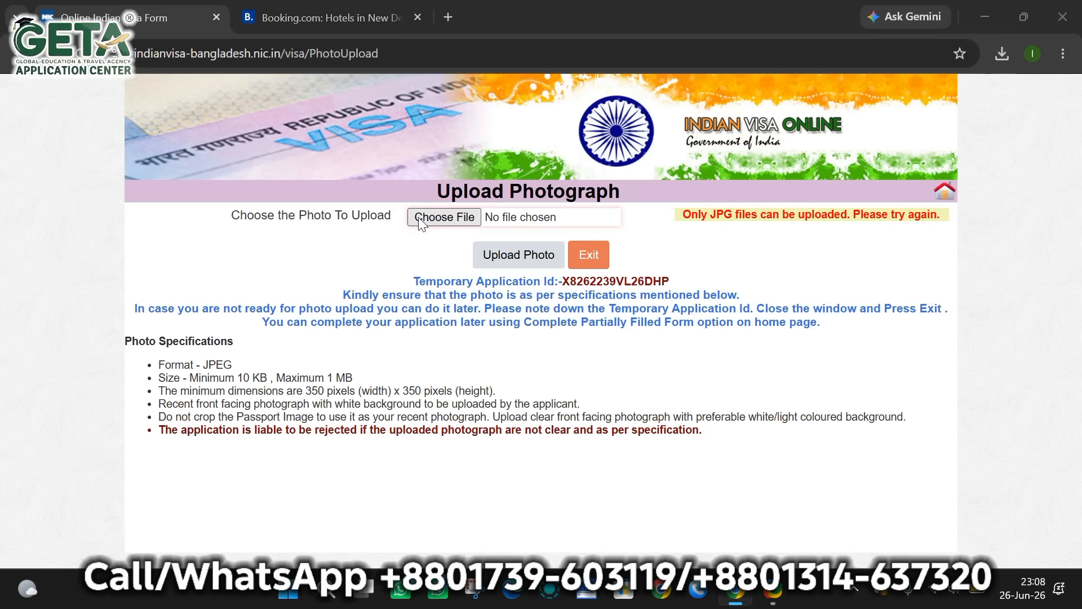
pyautogui.scroll(-3, 290, 242)
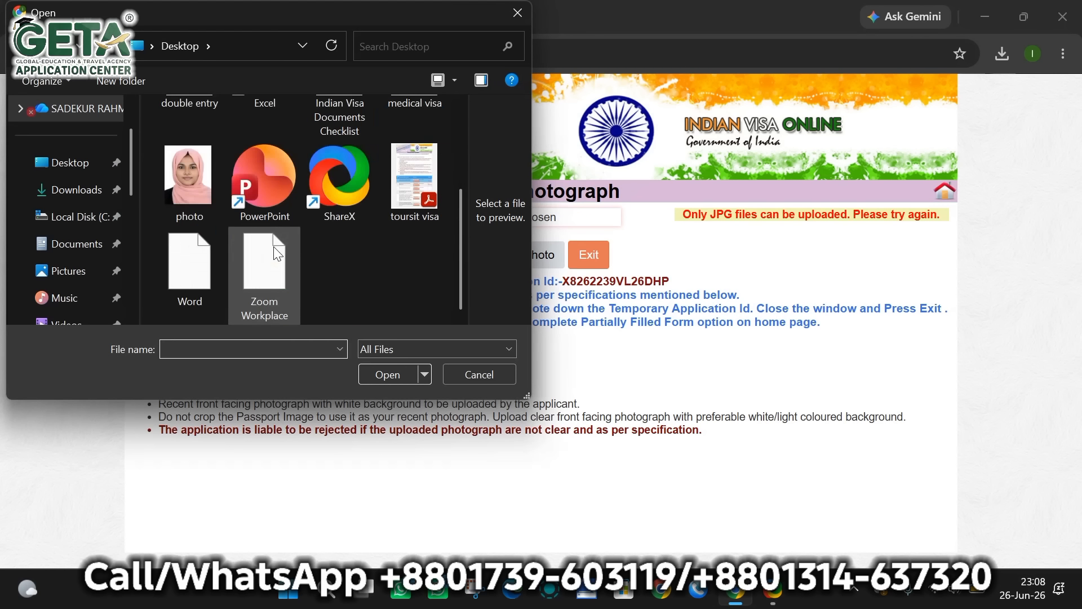
pyautogui.click(191, 192)
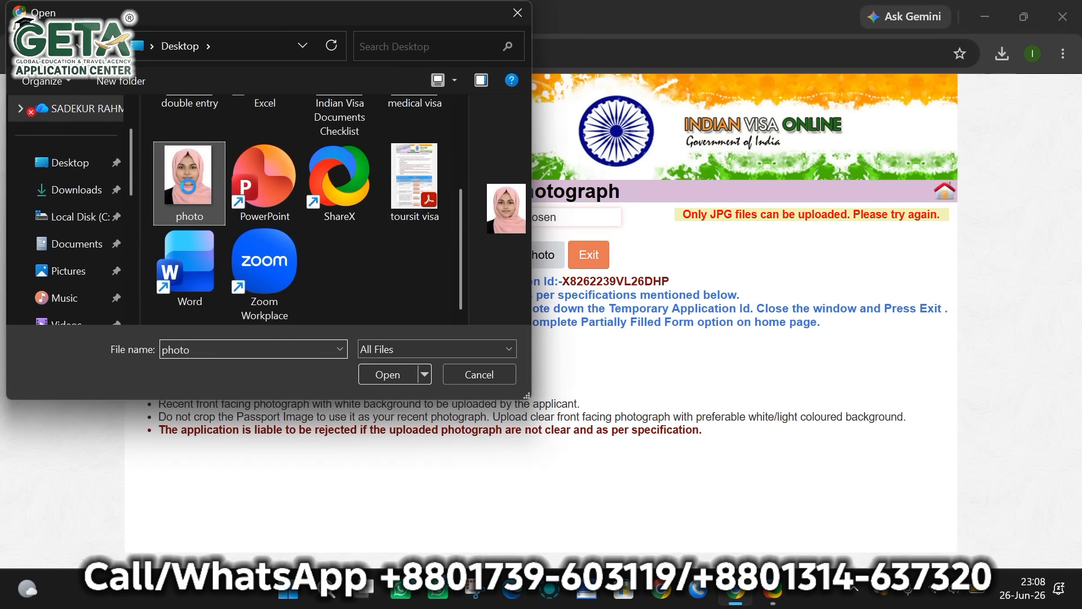
pyautogui.rightClick(189, 187)
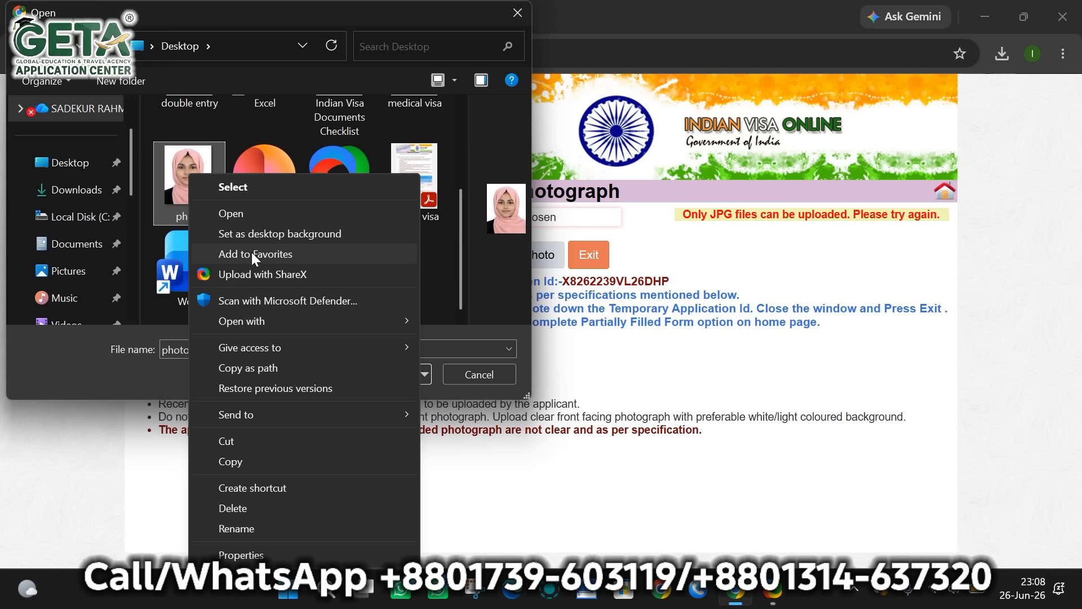
pyautogui.click(254, 546)
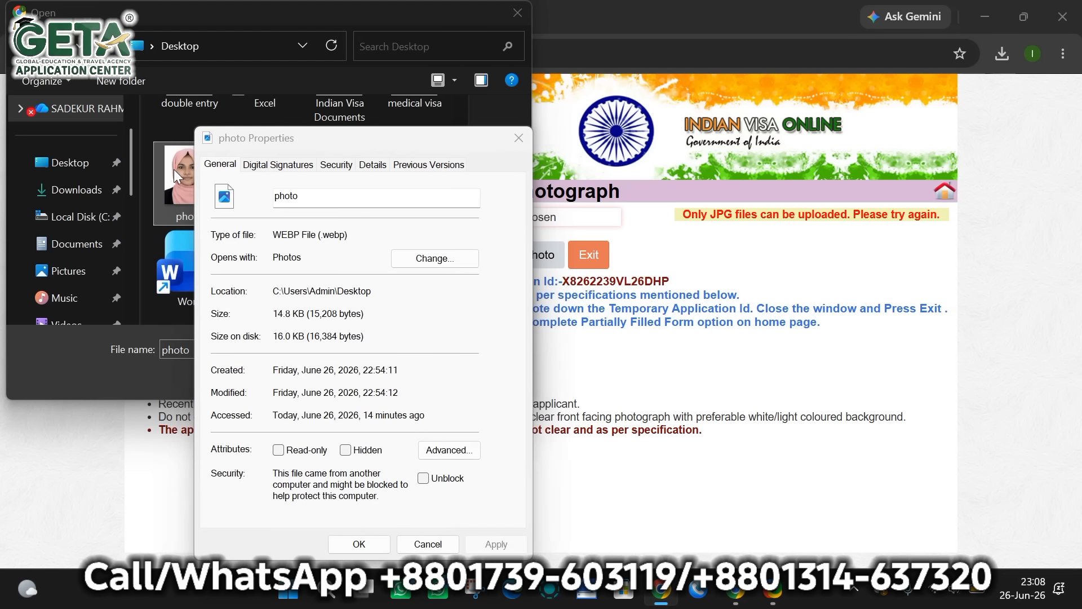
pyautogui.press('Escape')
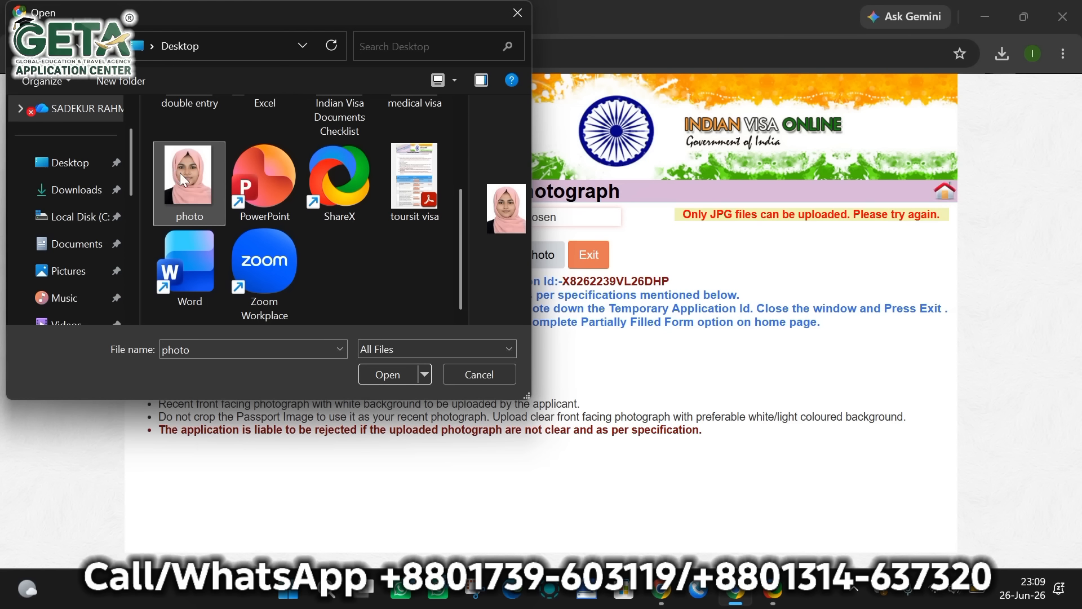
pyautogui.rightClick(180, 173)
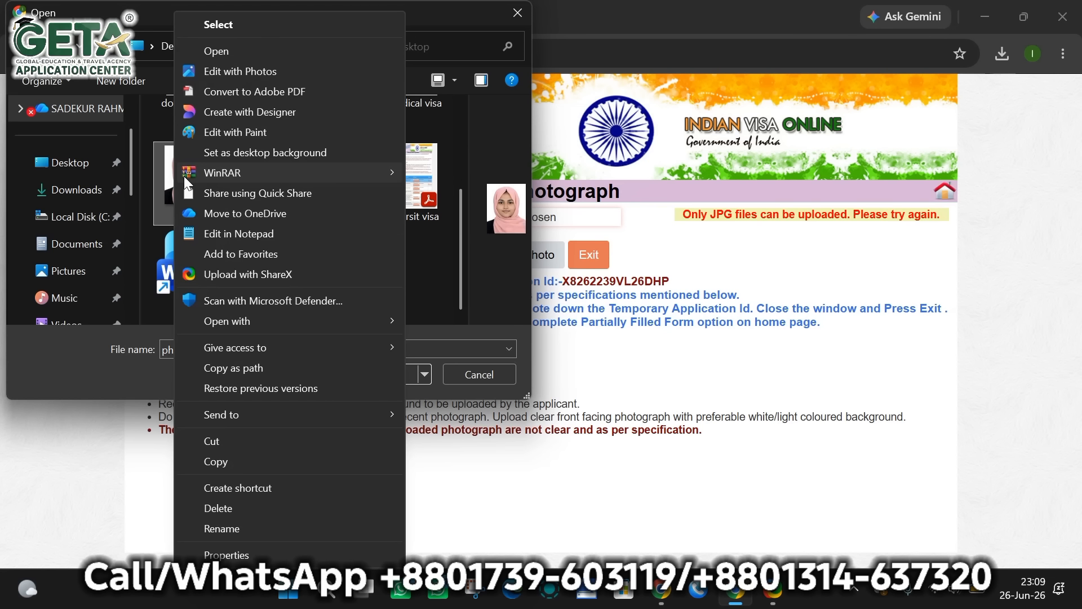
pyautogui.click(223, 72)
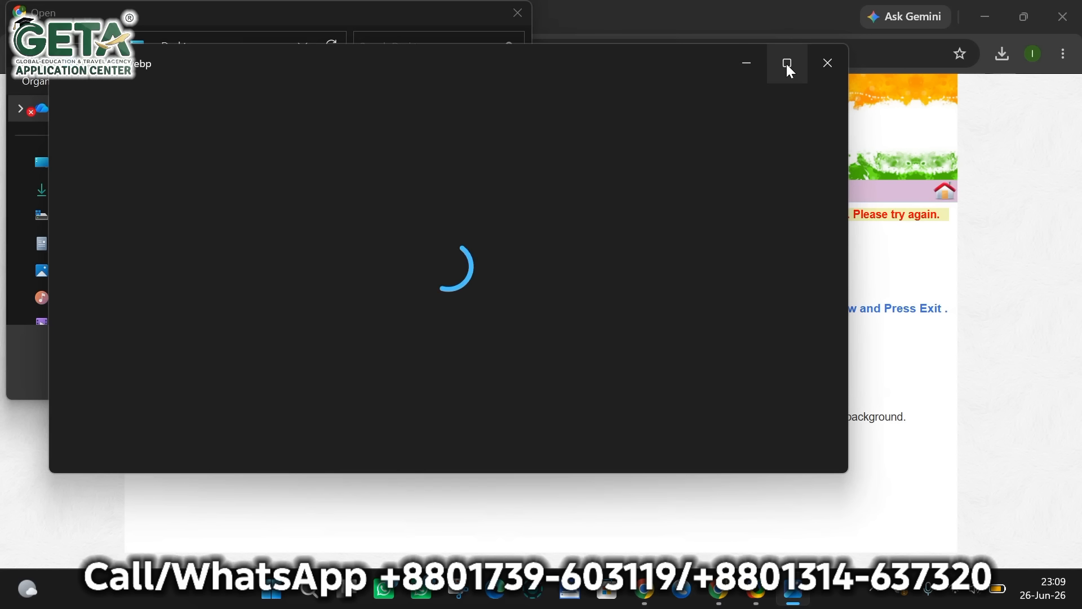
# Crop the photo to a 450 x 450 square using the Square aspect ratio.
pyautogui.moveTo(787, 61)
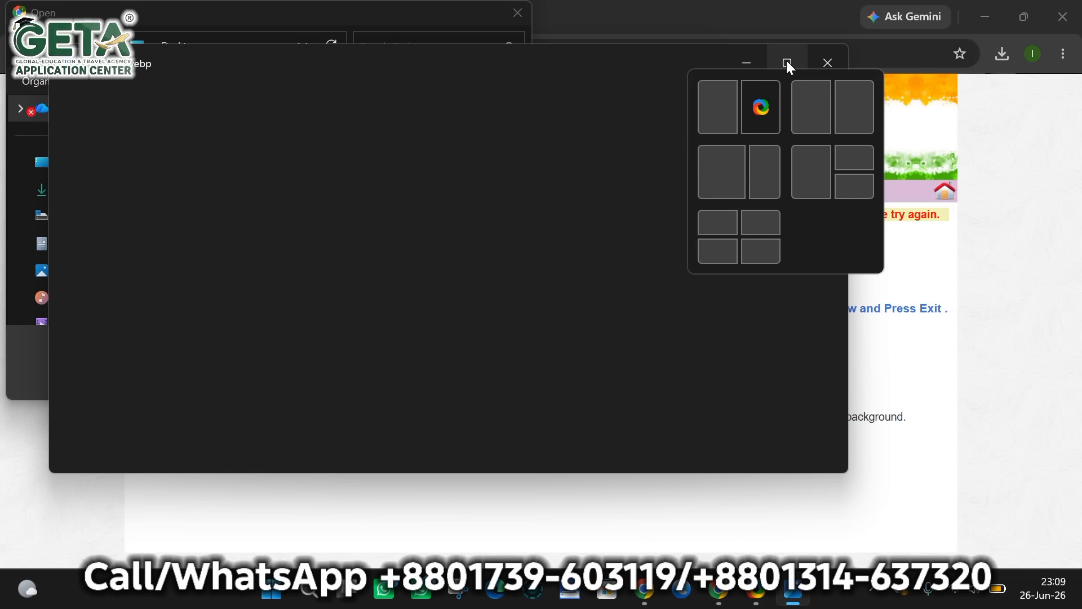
pyautogui.moveTo(472, 326); pyautogui.dragTo(454, 306)
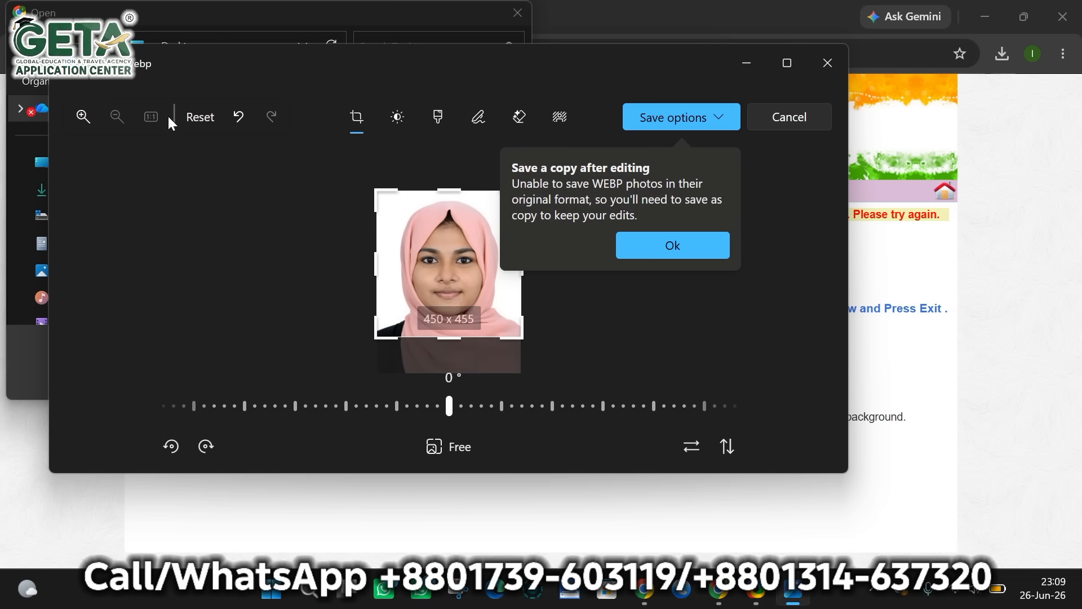
pyautogui.click(444, 448)
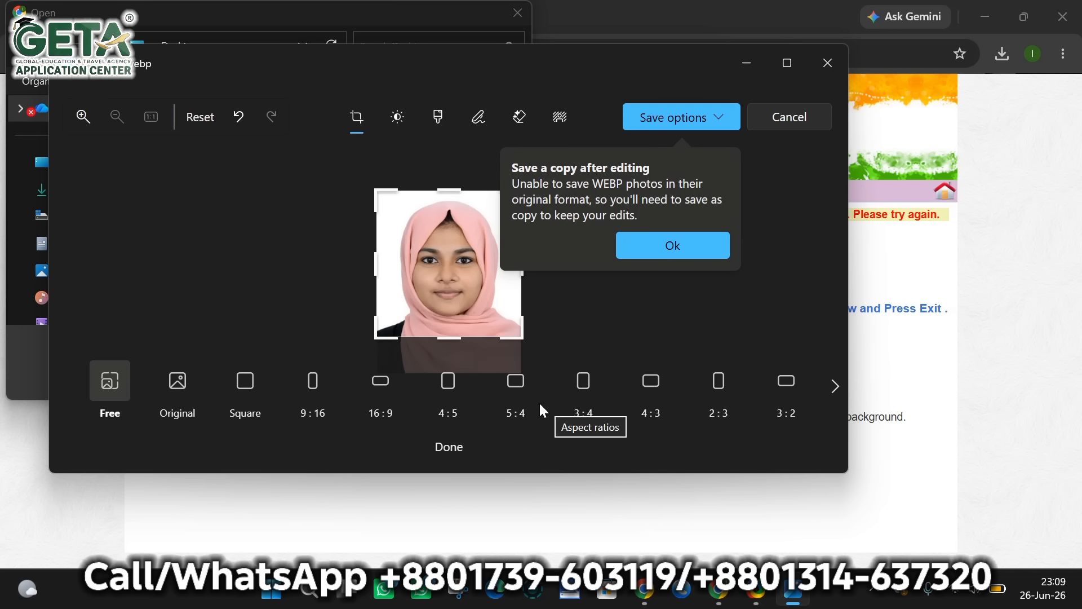
pyautogui.click(834, 389)
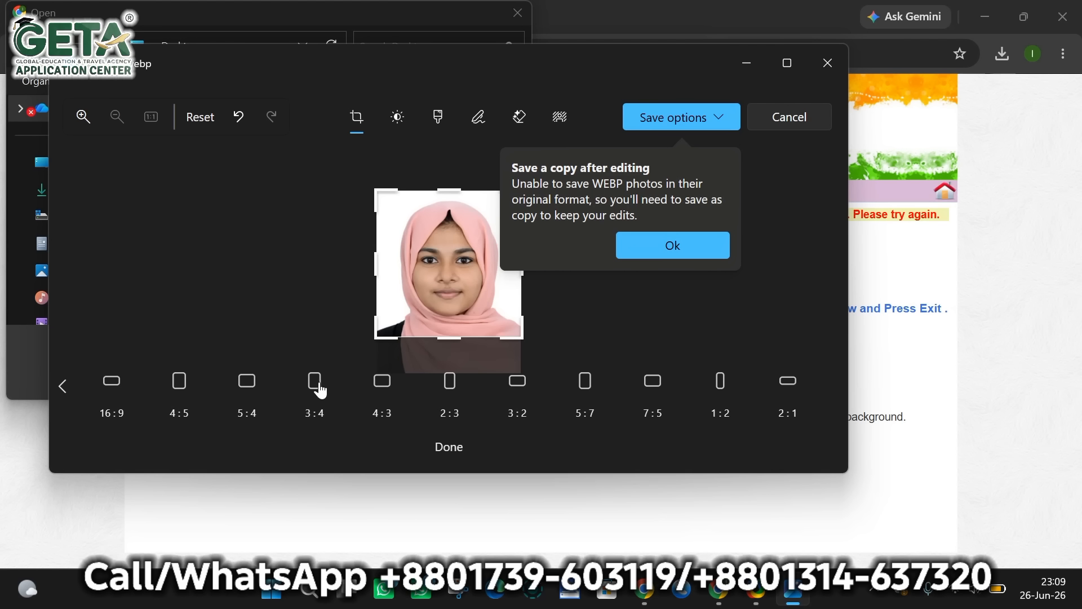
pyautogui.click(62, 385)
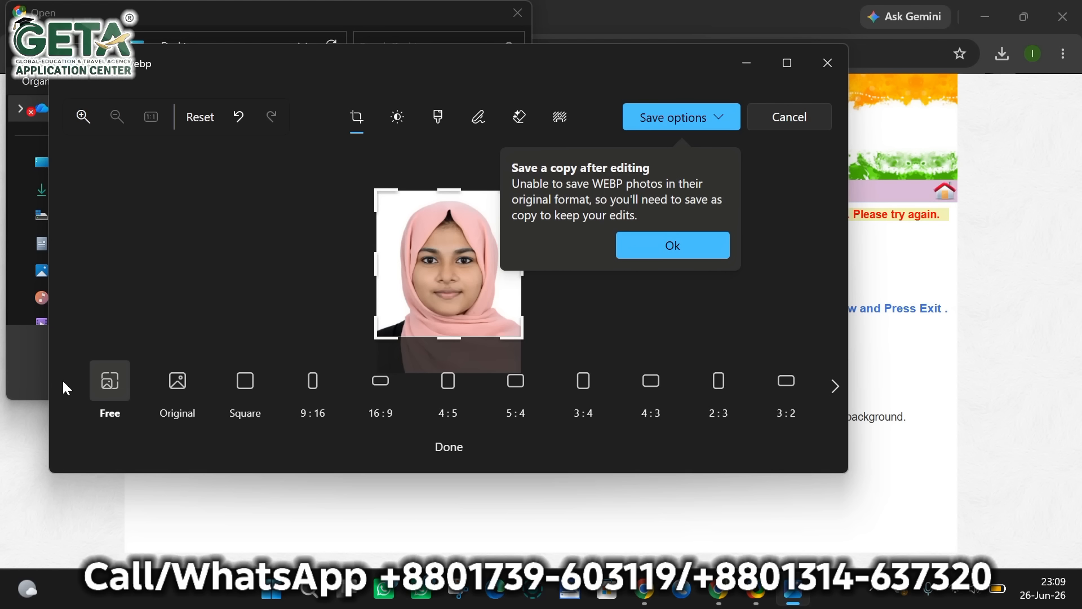
pyautogui.click(241, 404)
pyautogui.click(451, 448)
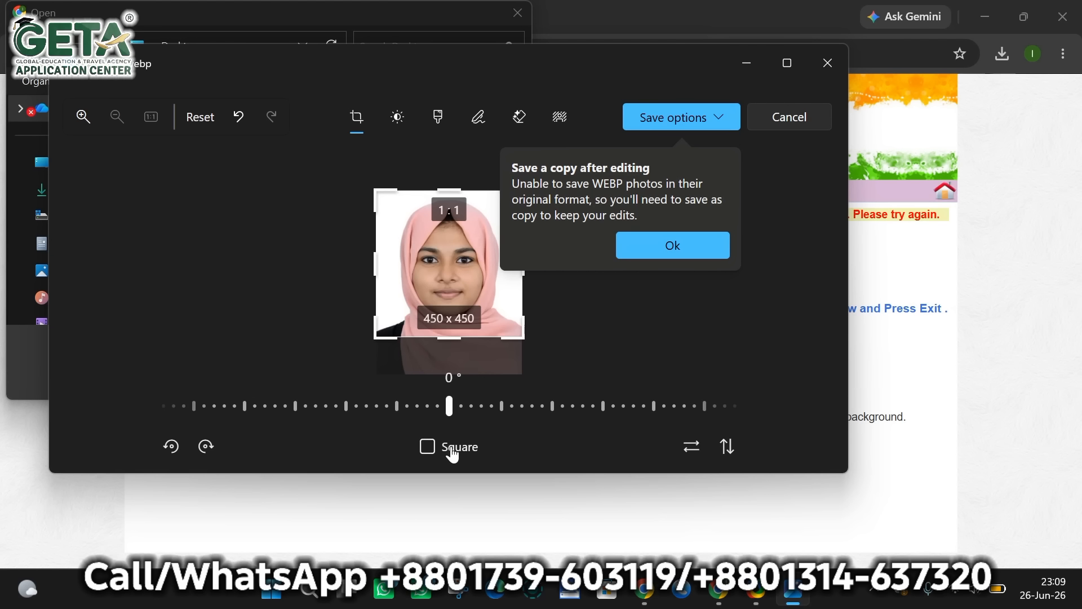
# Save the cropped image as a JPG copy named photo on the Desktop, then close Photos.
pyautogui.click(653, 253)
pyautogui.click(667, 119)
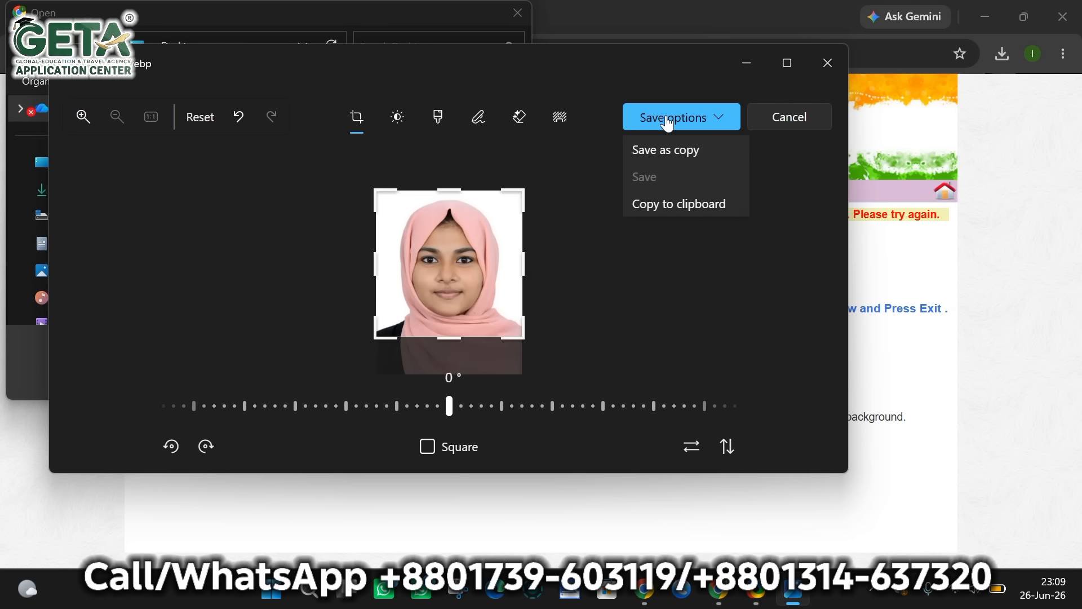
pyautogui.click(680, 150)
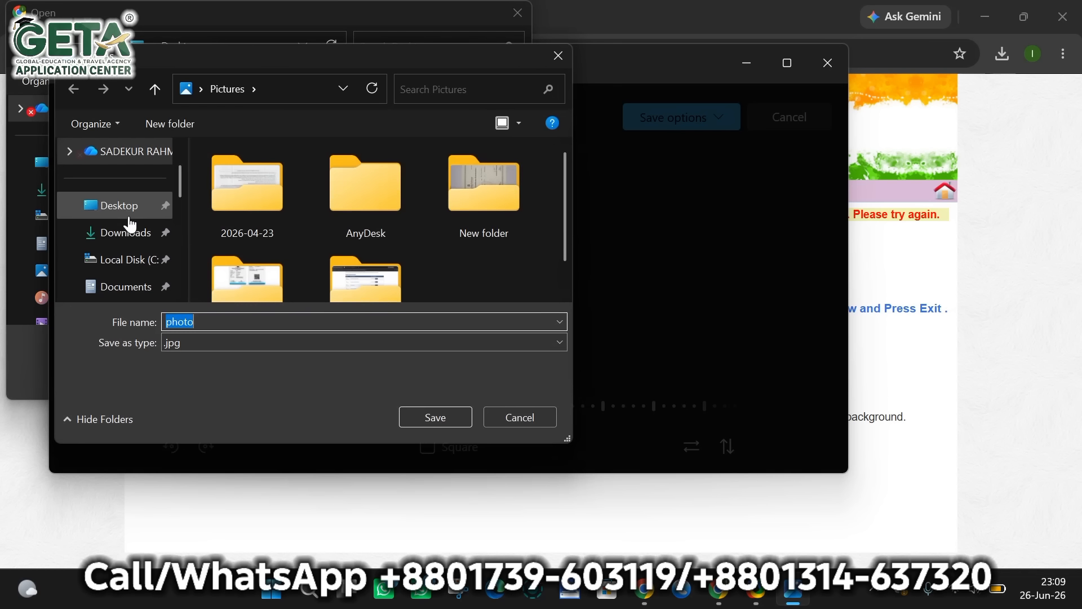
pyautogui.click(117, 205)
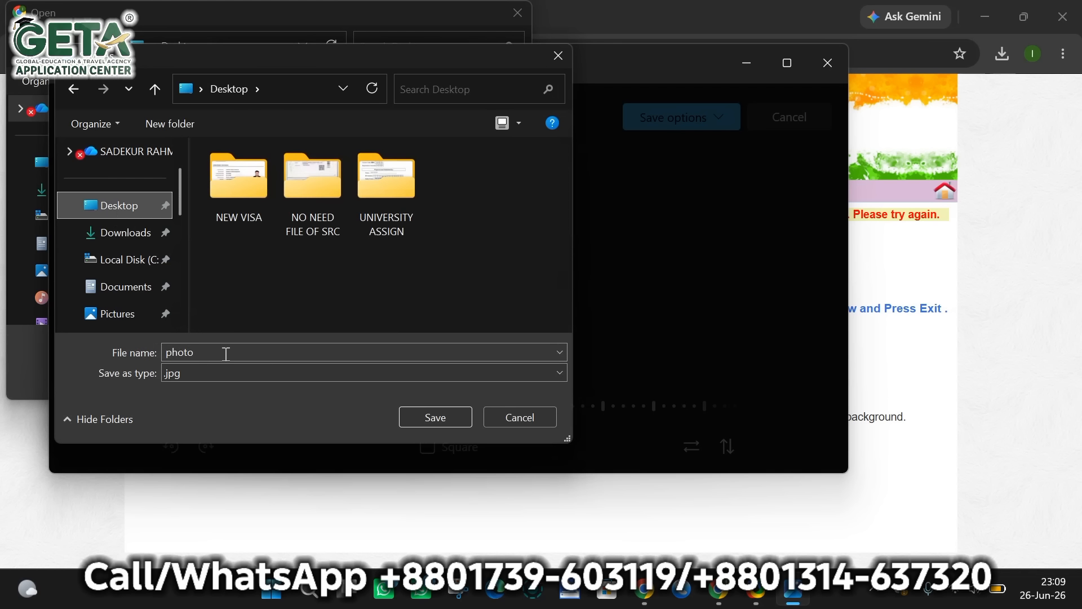
pyautogui.click(435, 417)
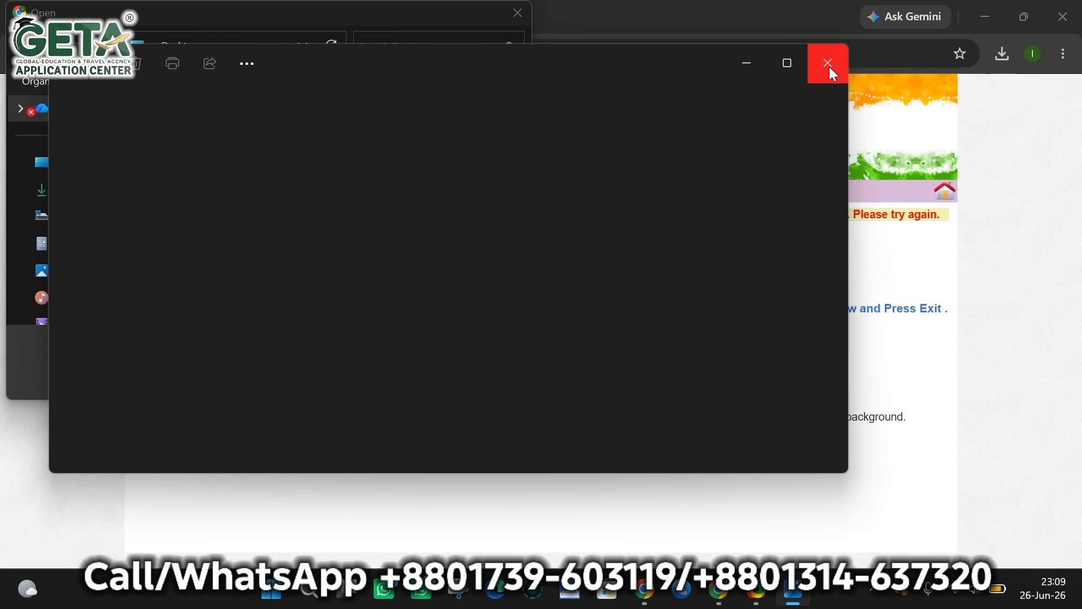
pyautogui.click(830, 67)
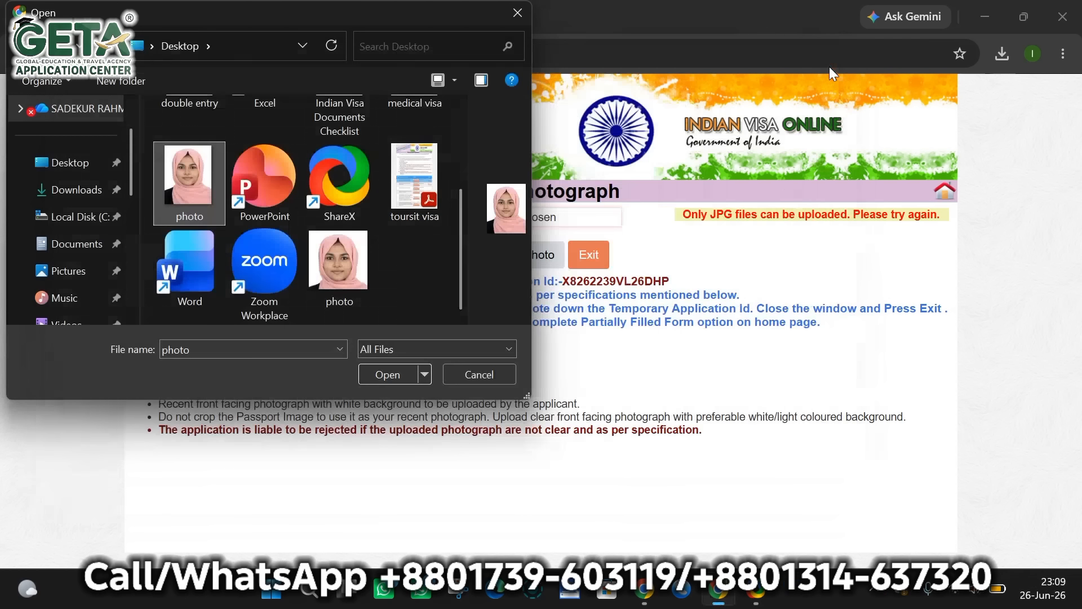
# Pick the new photo.jpg from the file chooser and upload it as the photograph.
pyautogui.click(516, 14)
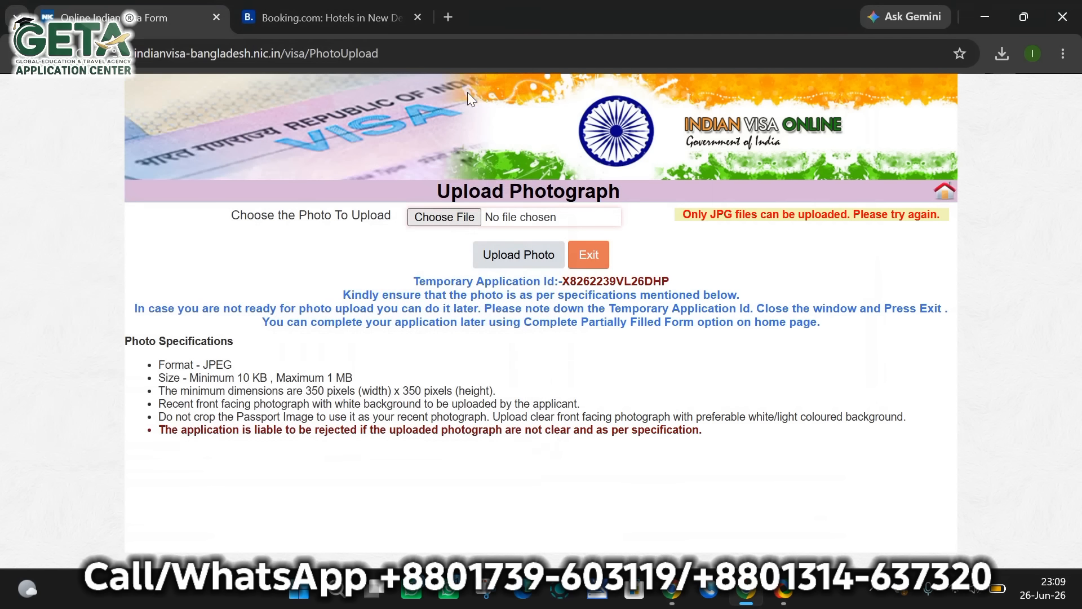
pyautogui.click(456, 217)
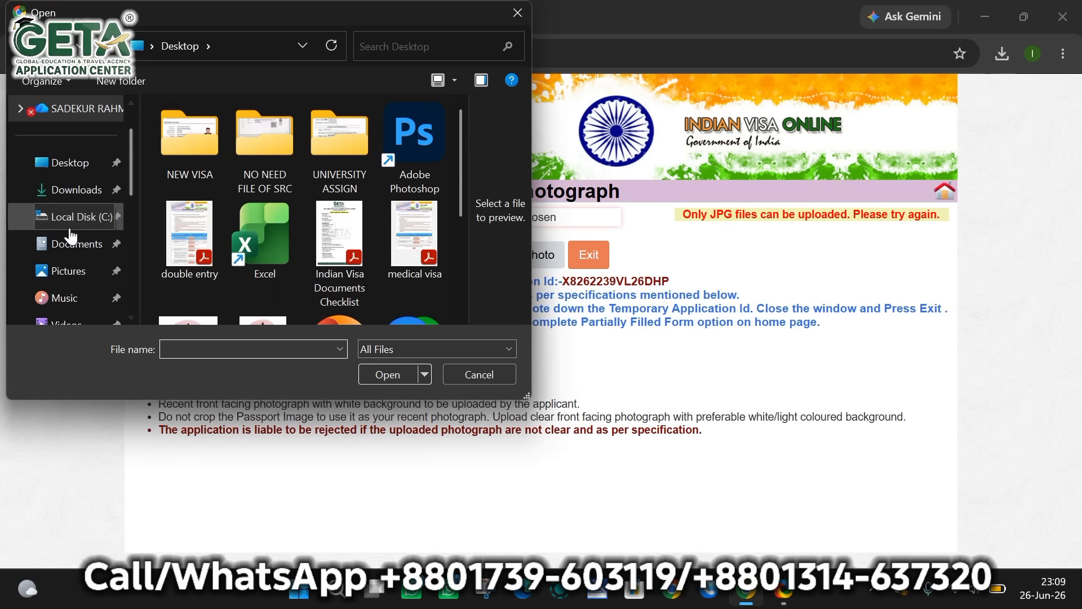
pyautogui.moveTo(461, 194); pyautogui.dragTo(463, 276)
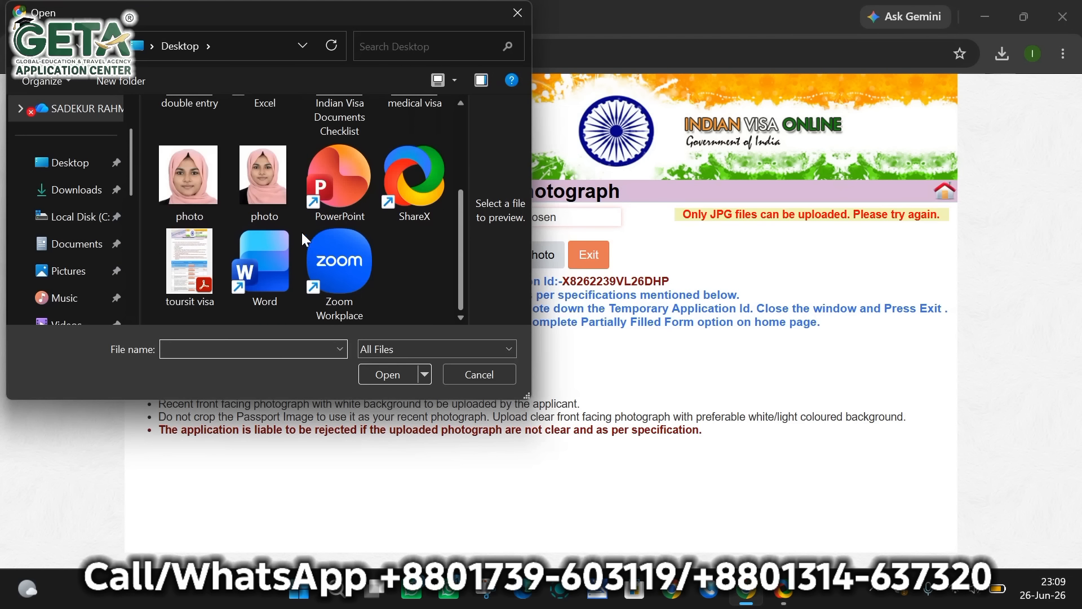
pyautogui.click(208, 179)
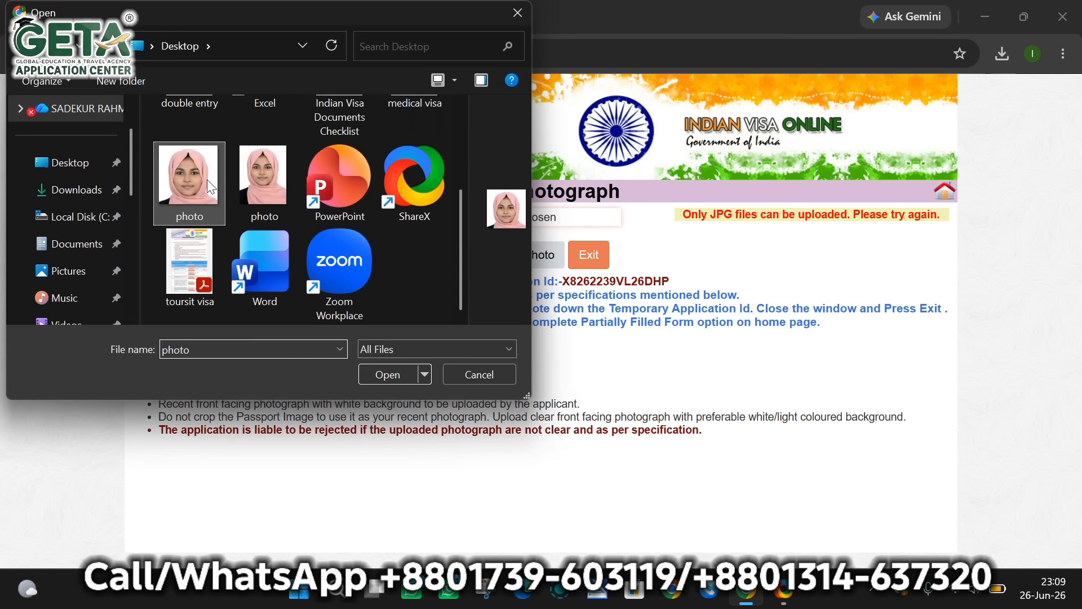
pyautogui.click(394, 374)
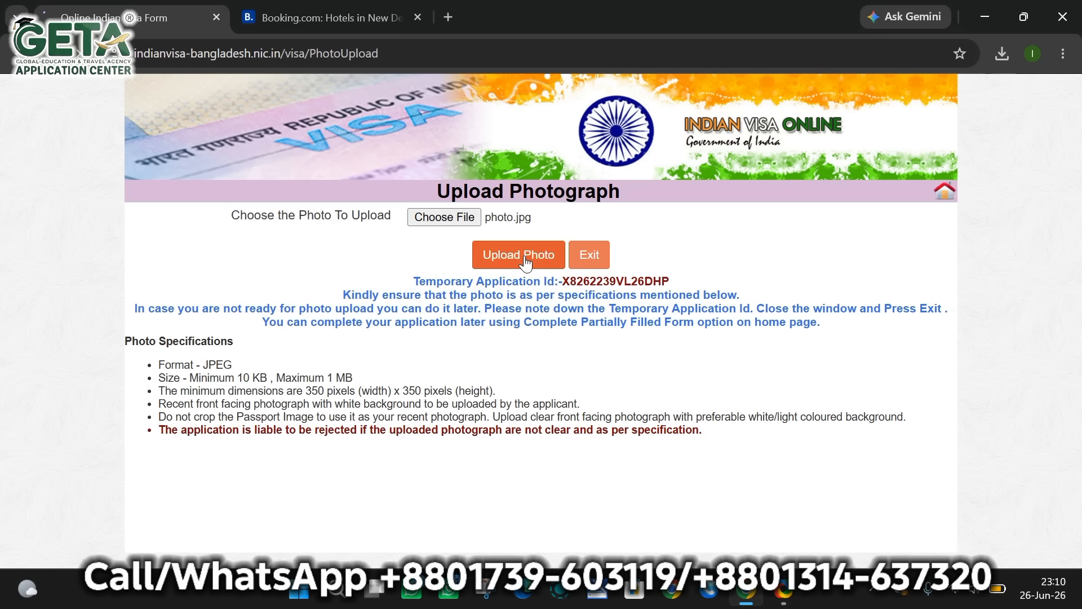
pyautogui.click(523, 256)
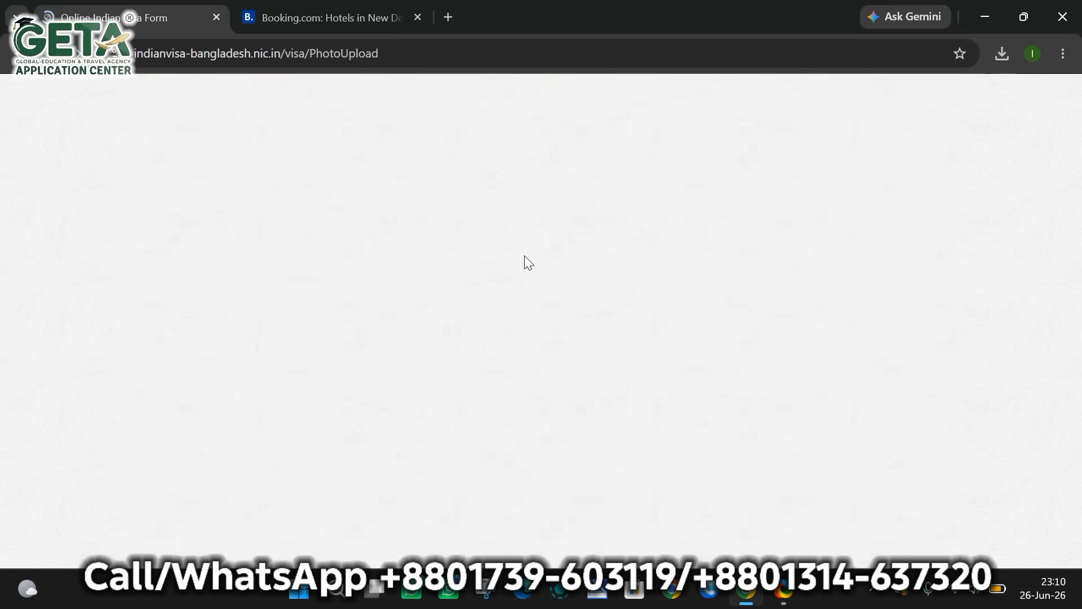
# Frame the face in the crop box, save the crop, and continue to Document Upload.
pyautogui.scroll(-1, 495, 266)
pyautogui.scroll(-2, 495, 266)
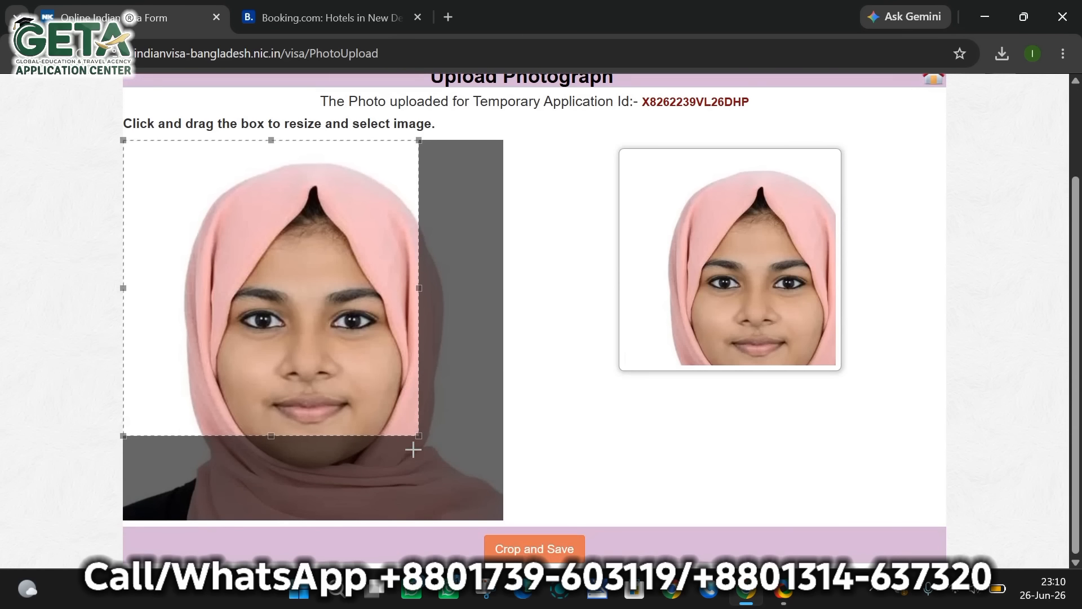
pyautogui.moveTo(426, 439); pyautogui.dragTo(503, 520)
pyautogui.click(532, 555)
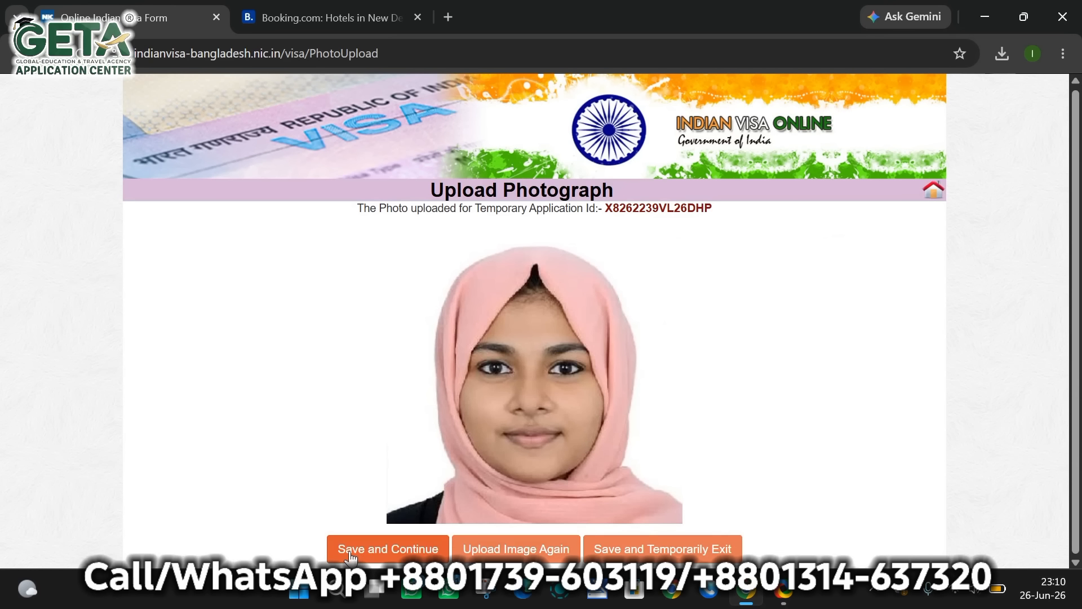
pyautogui.click(390, 553)
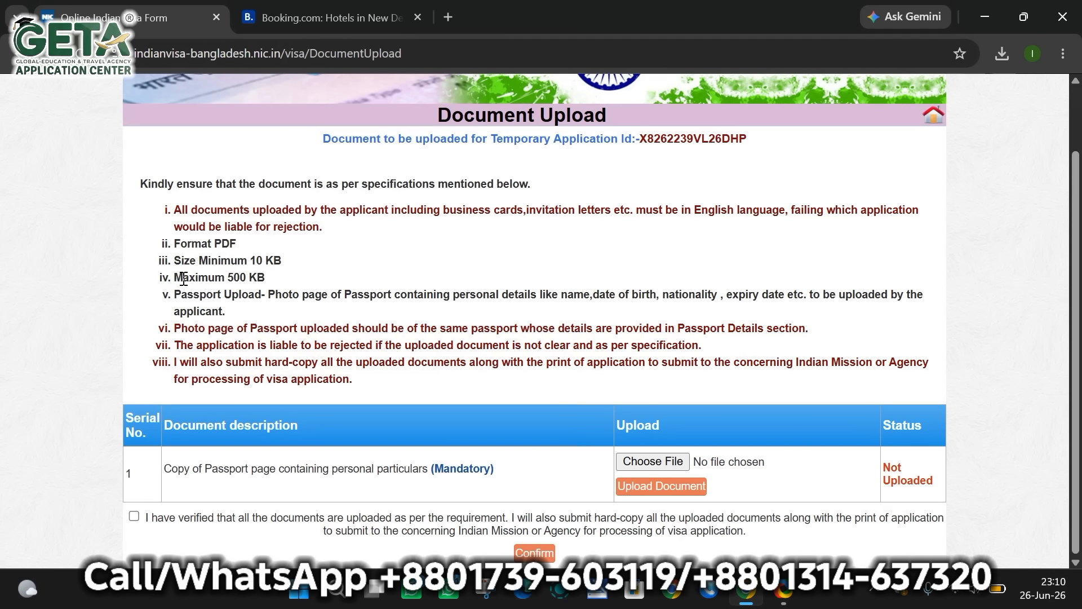
# Highlight the 'Maximum 500 KB' PDF size rule, then start a blank new browser tab.
pyautogui.moveTo(175, 279); pyautogui.dragTo(173, 250)
pyautogui.click(267, 278)
pyautogui.click(371, 250)
pyautogui.click(448, 16)
pyautogui.click(425, 43)
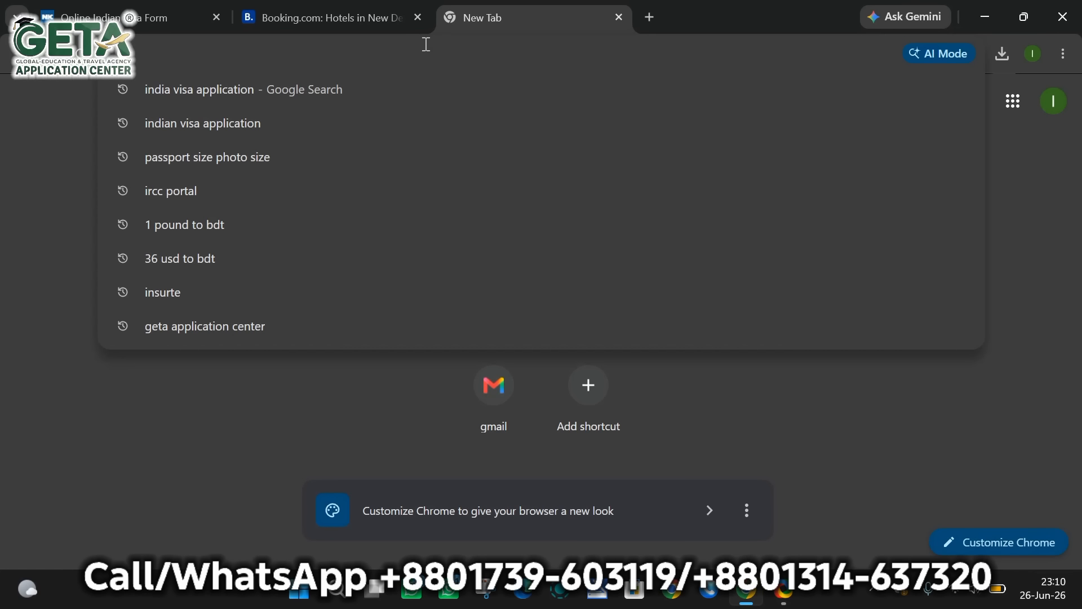
# Search Google for 'PDF TO 500 KB CVOER', then close the results tab.
pyautogui.write('PDF TO 5')
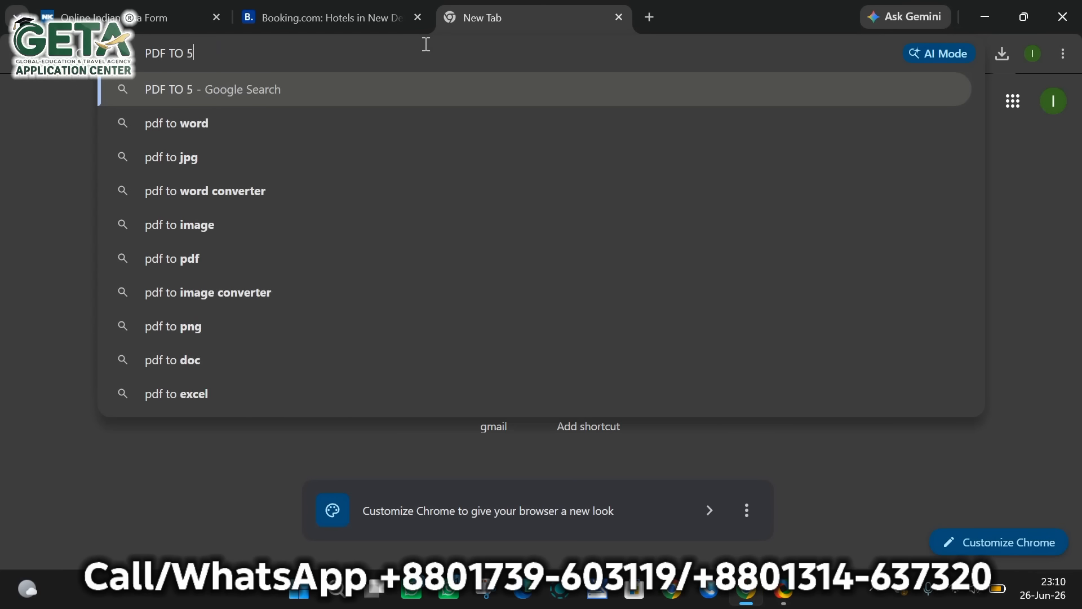
pyautogui.write('00 KB CVOER')
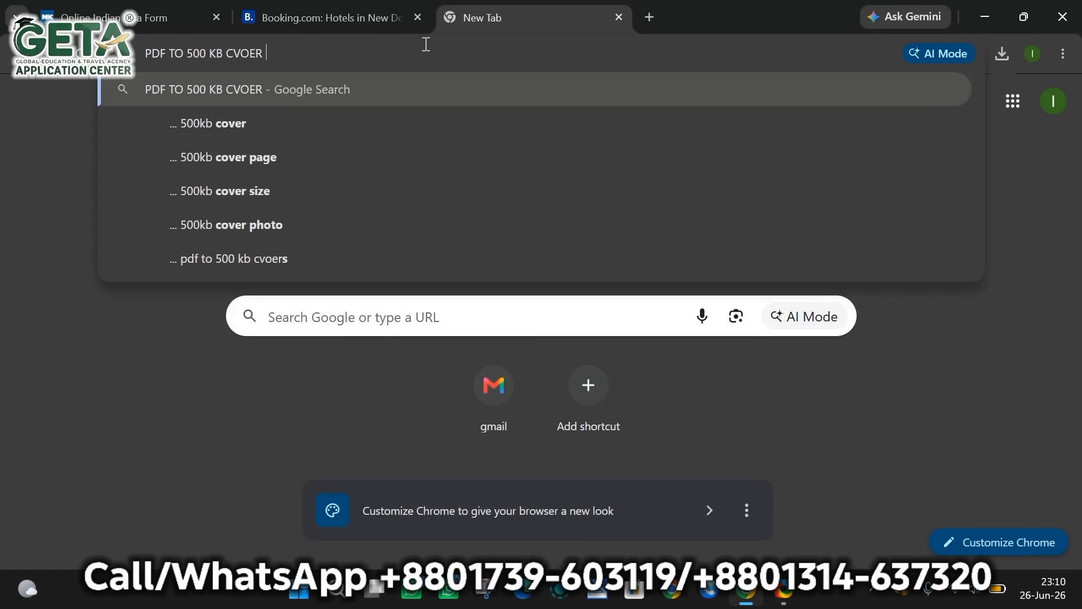
pyautogui.press('Return')
pyautogui.hotkey('ctrl', 'a')
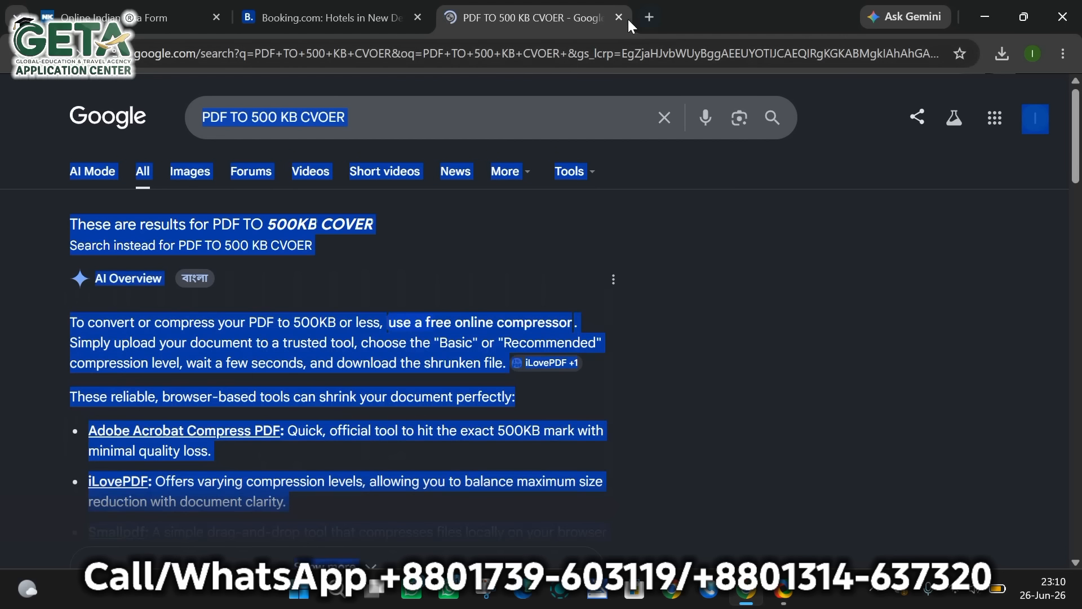
pyautogui.hotkey('ctrl', 'w')
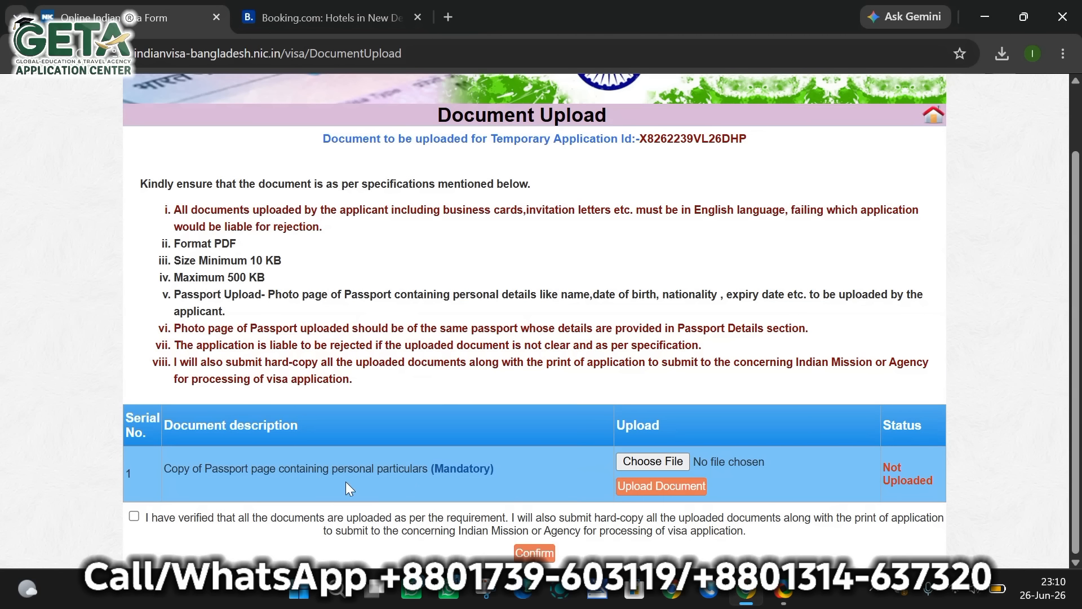
# At 80% zoom, attach double entry.pdf as the passport copy and upload it.
pyautogui.hotkey('ctrl', '-')
pyautogui.hotkey('ctrl', '-')
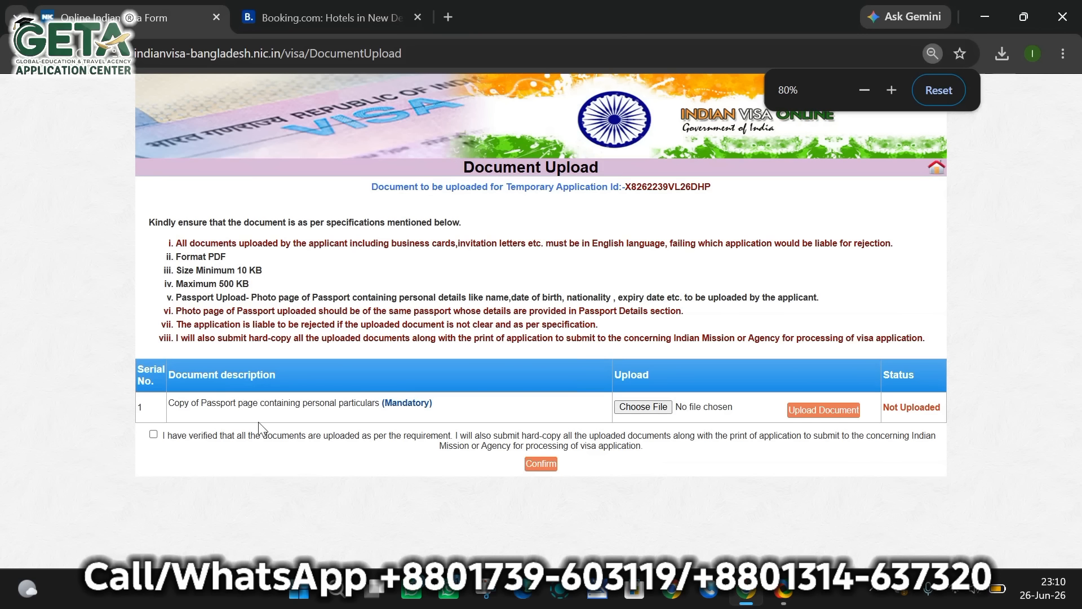
pyautogui.click(659, 406)
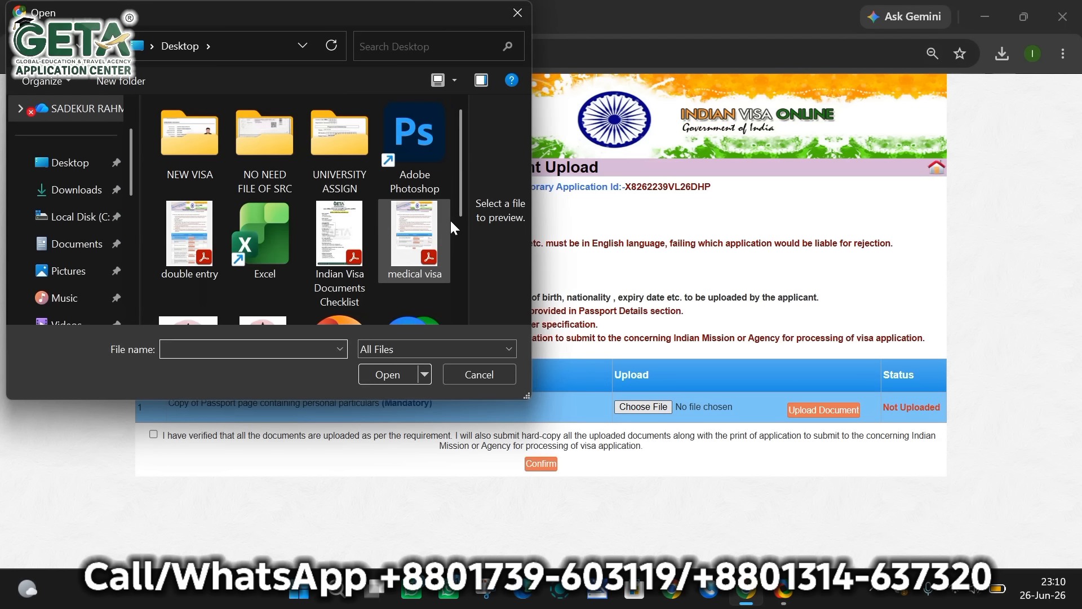
pyautogui.moveTo(461, 196); pyautogui.dragTo(461, 218)
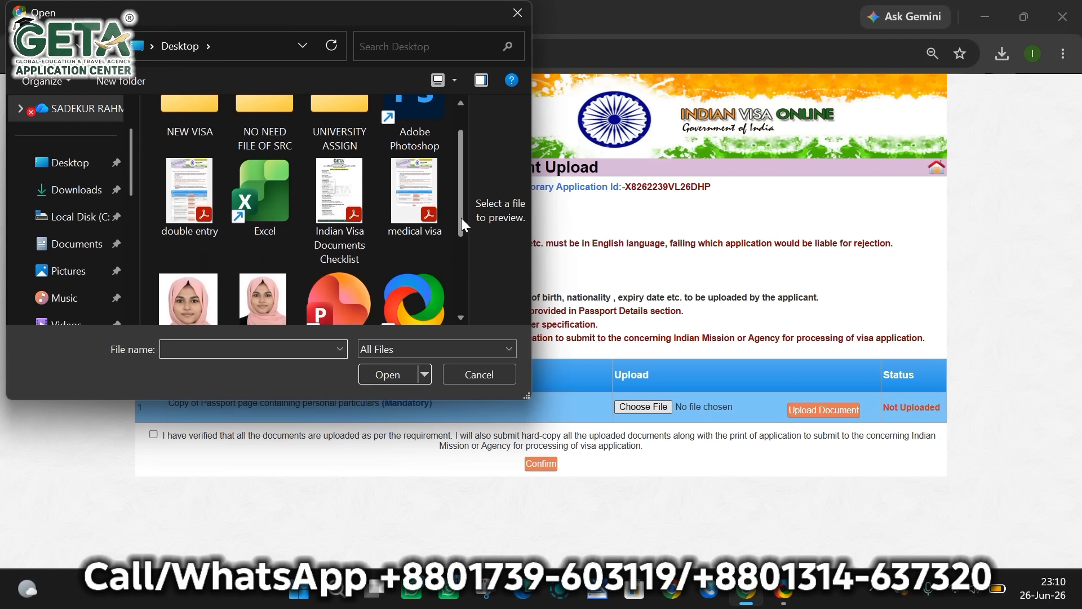
pyautogui.click(189, 202)
pyautogui.click(385, 374)
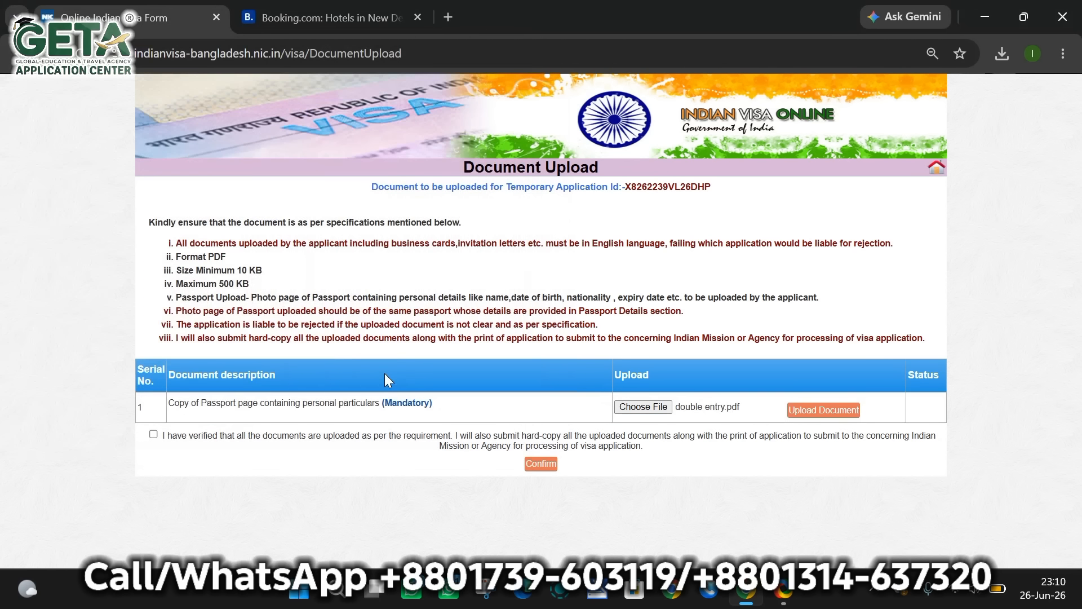
pyautogui.click(823, 416)
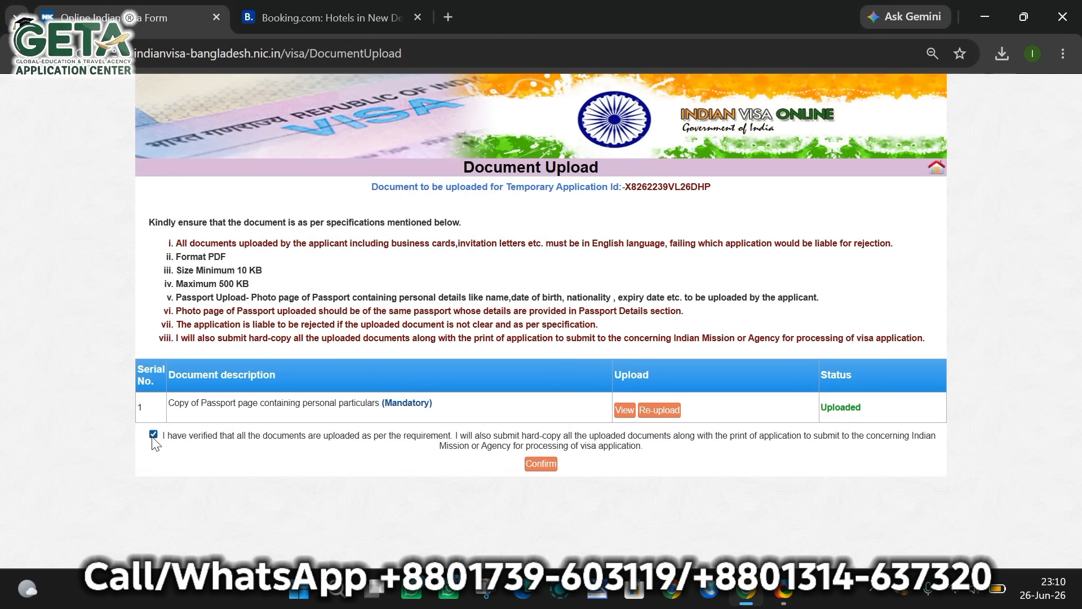
# Confirm the documents, then enter address KJDSFKLSDFJ, state ANDHRA PRADESH and district BAPATLA.
pyautogui.click(542, 464)
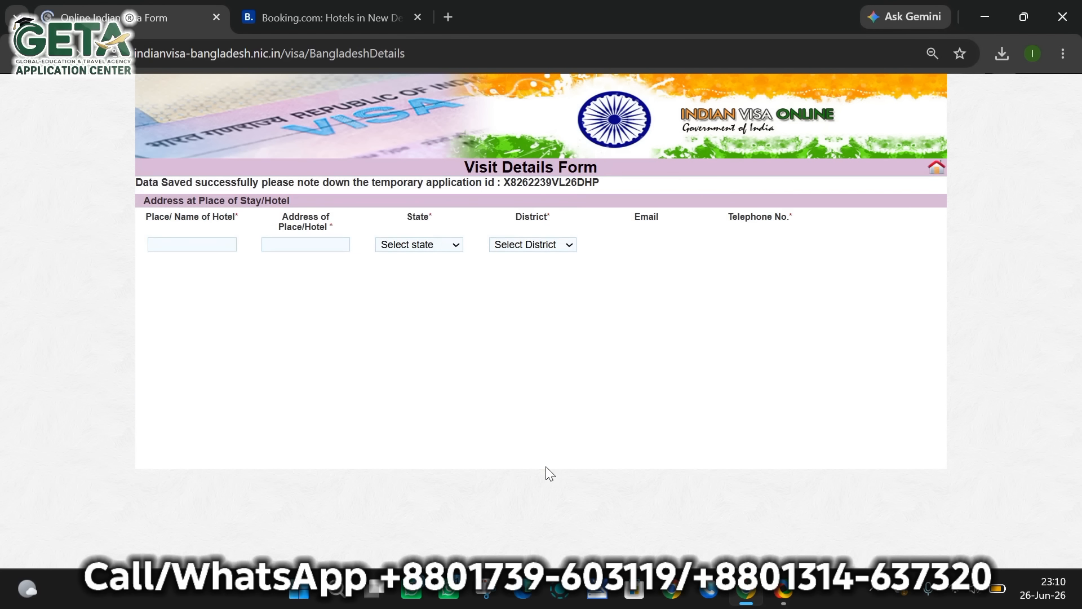
pyautogui.click(214, 244)
pyautogui.click(249, 304)
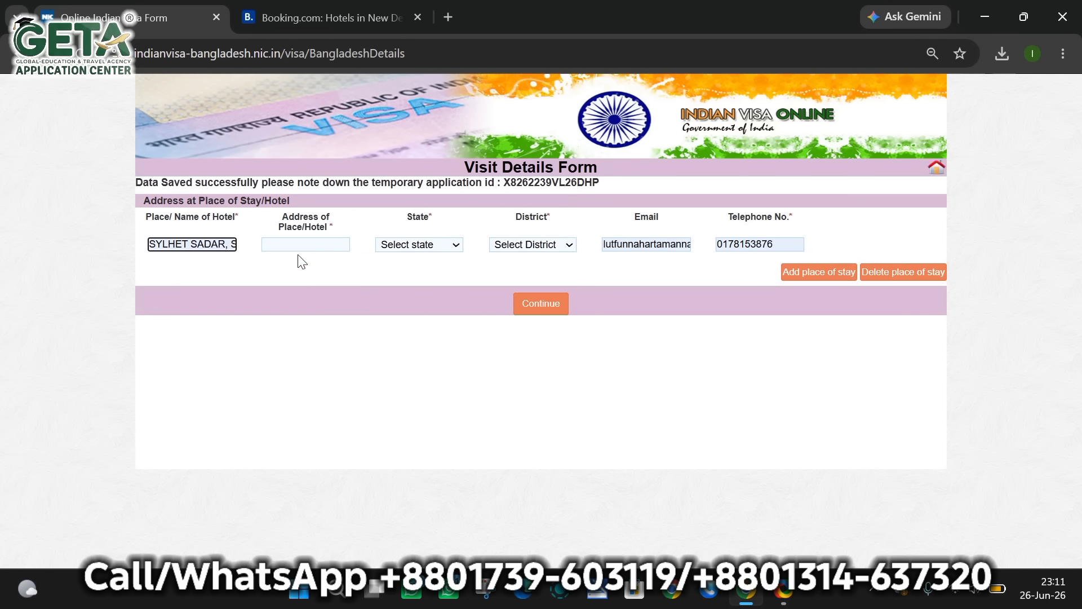
pyautogui.click(307, 244)
pyautogui.write('KJDSFKLSDFJ')
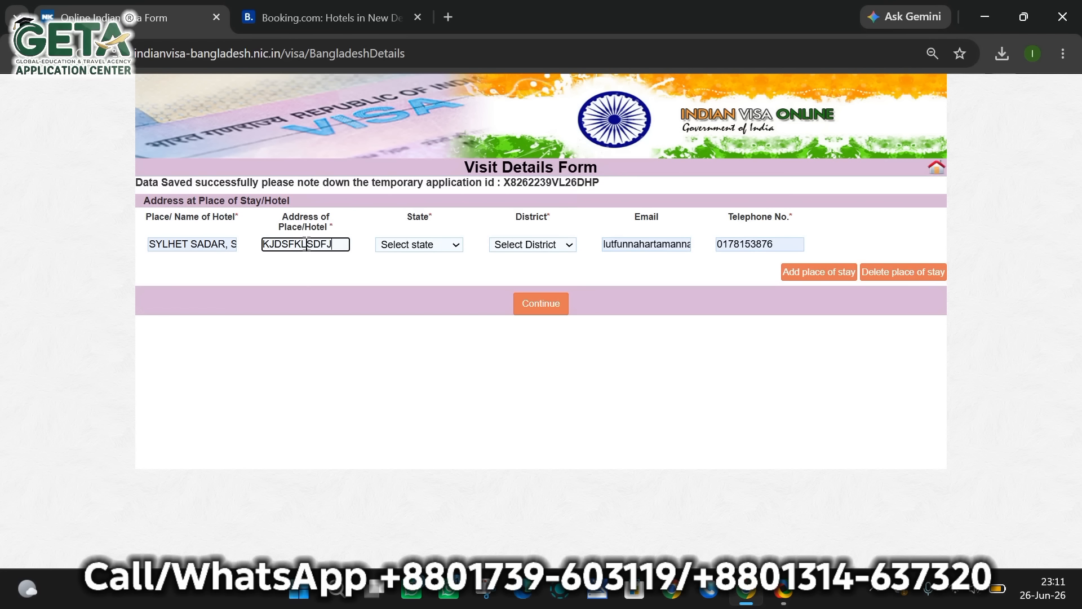
pyautogui.click(422, 244)
pyautogui.click(461, 315)
pyautogui.click(518, 246)
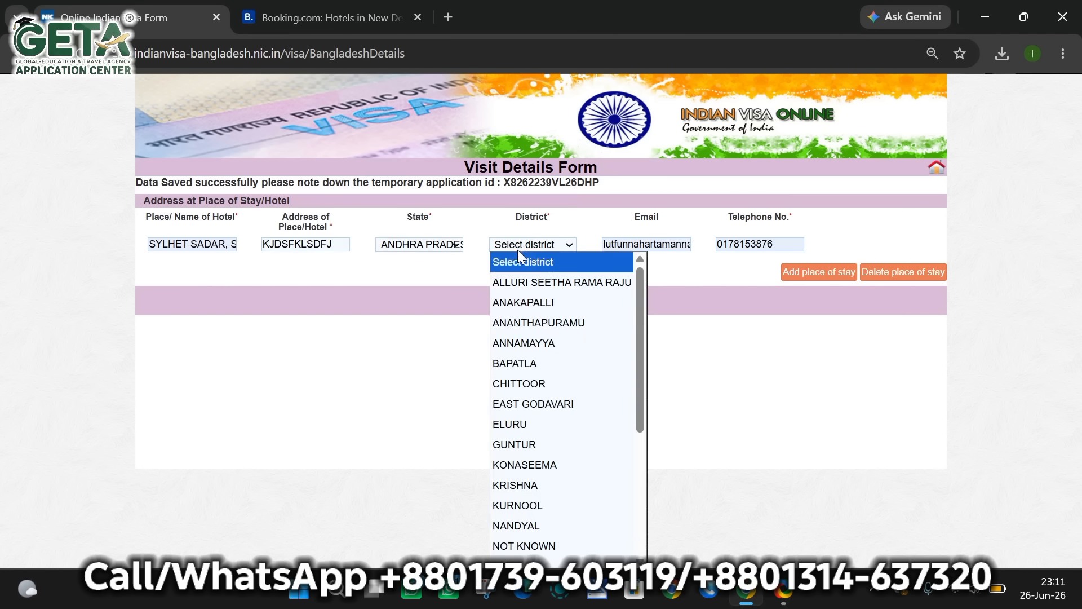
pyautogui.click(553, 356)
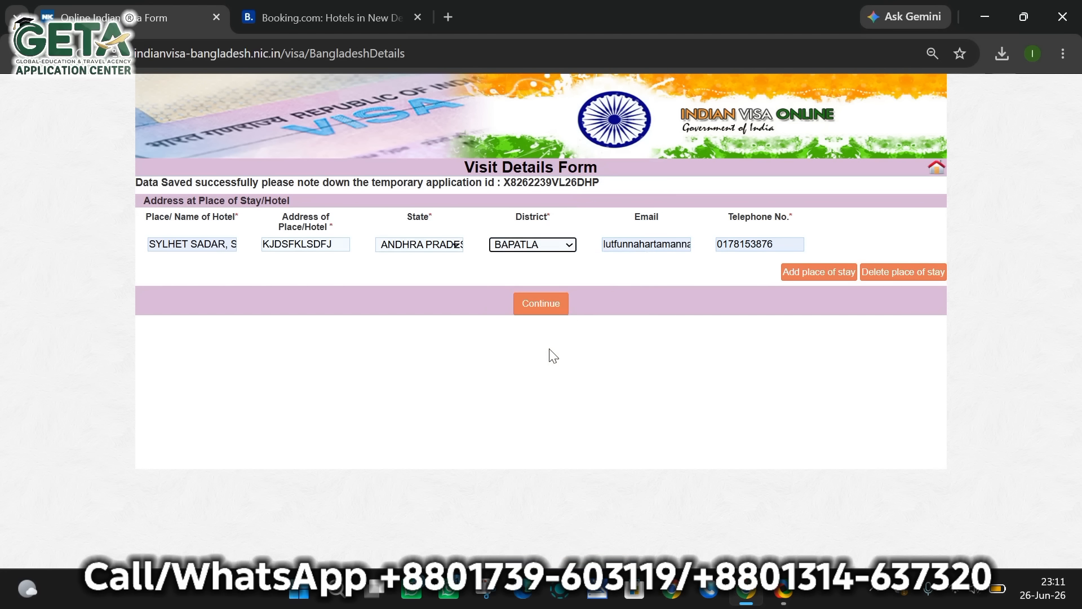
# Replace the rejected hotel name with 'KFSJDF SDAKJFJ' and submit the visit details.
pyautogui.click(550, 307)
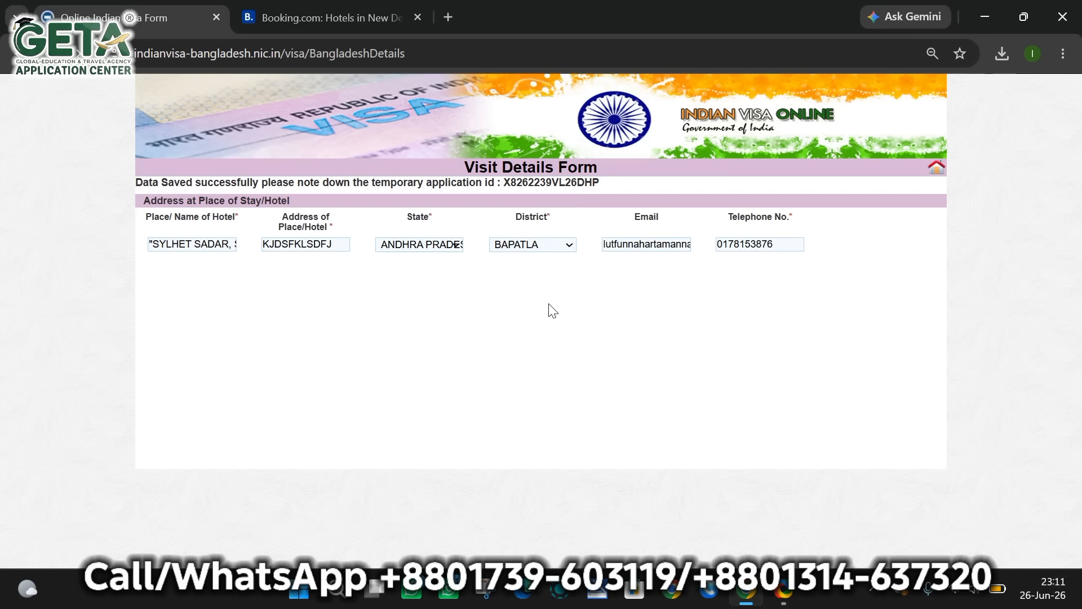
pyautogui.click(548, 329)
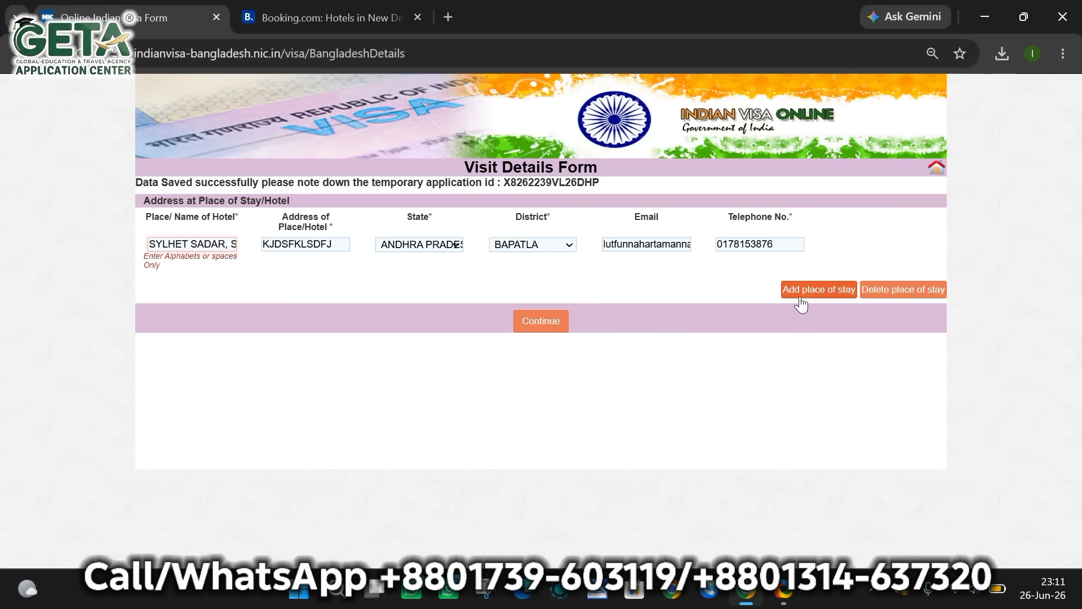
pyautogui.click(213, 244)
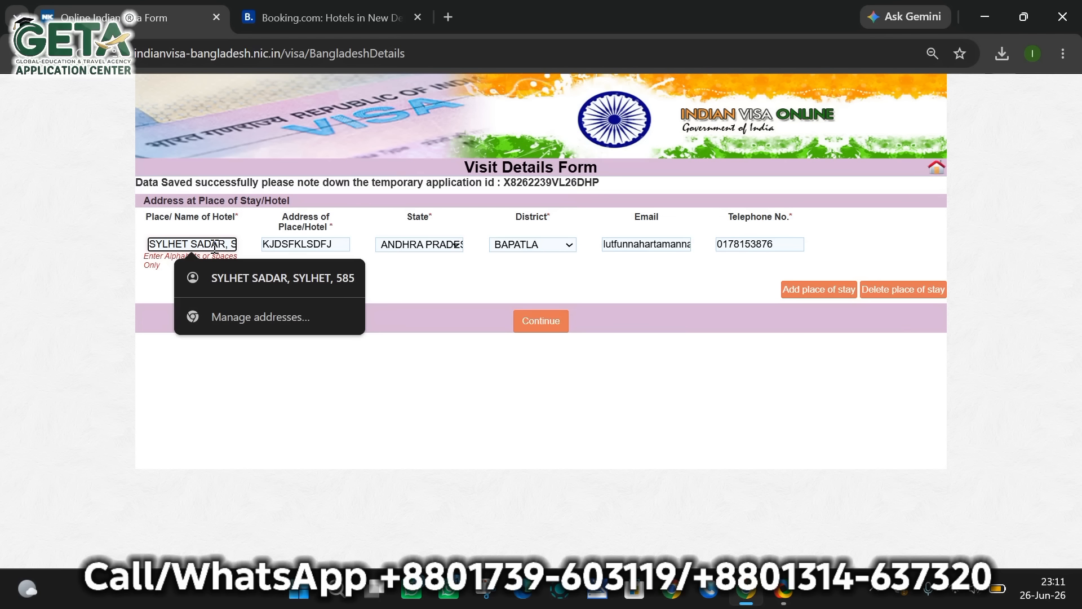
pyautogui.hotkey('ctrl', 'a')
pyautogui.write('KFSJDF SDAKJFJ')
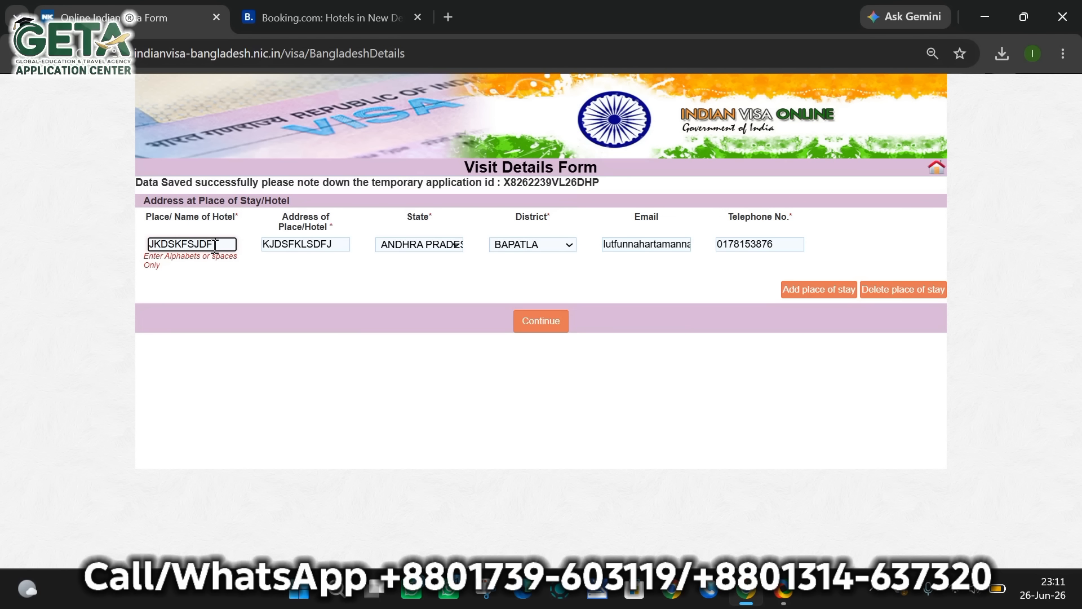
pyautogui.click(529, 345)
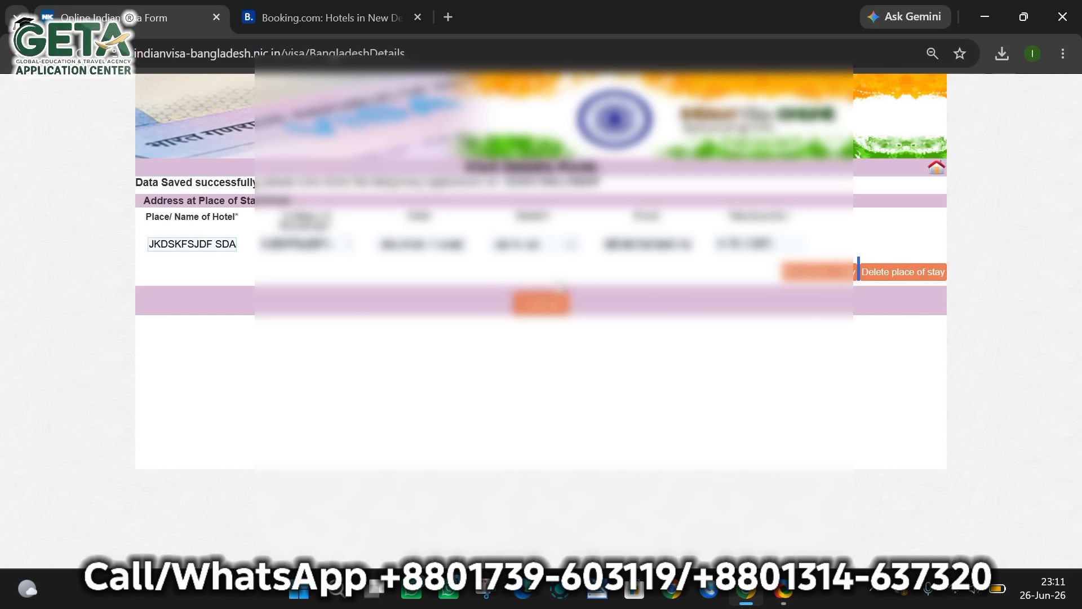
pyautogui.click(545, 309)
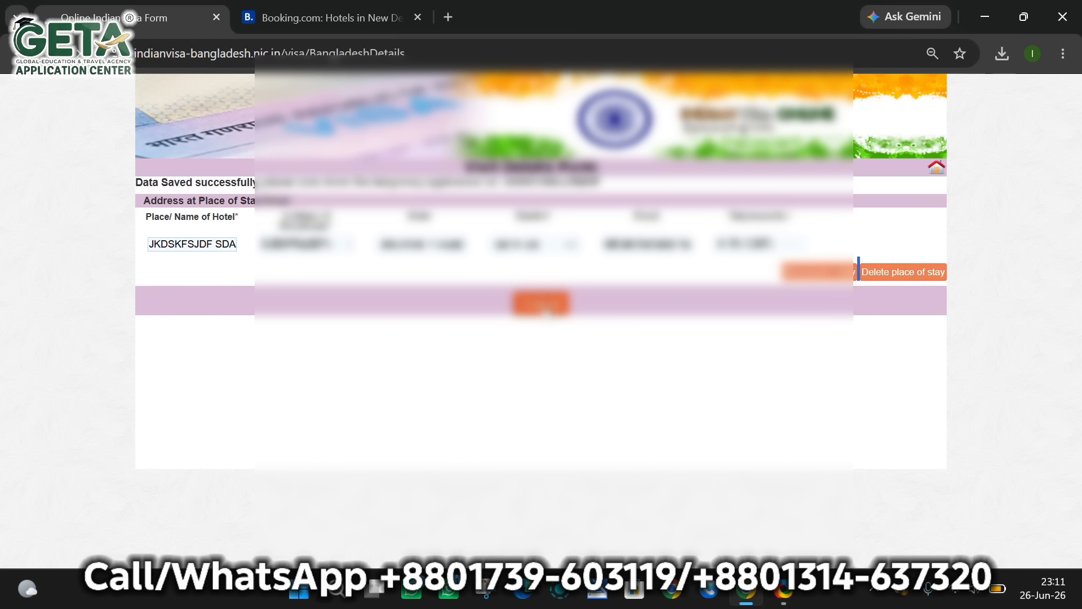
pyautogui.scroll(-15, 583, 389)
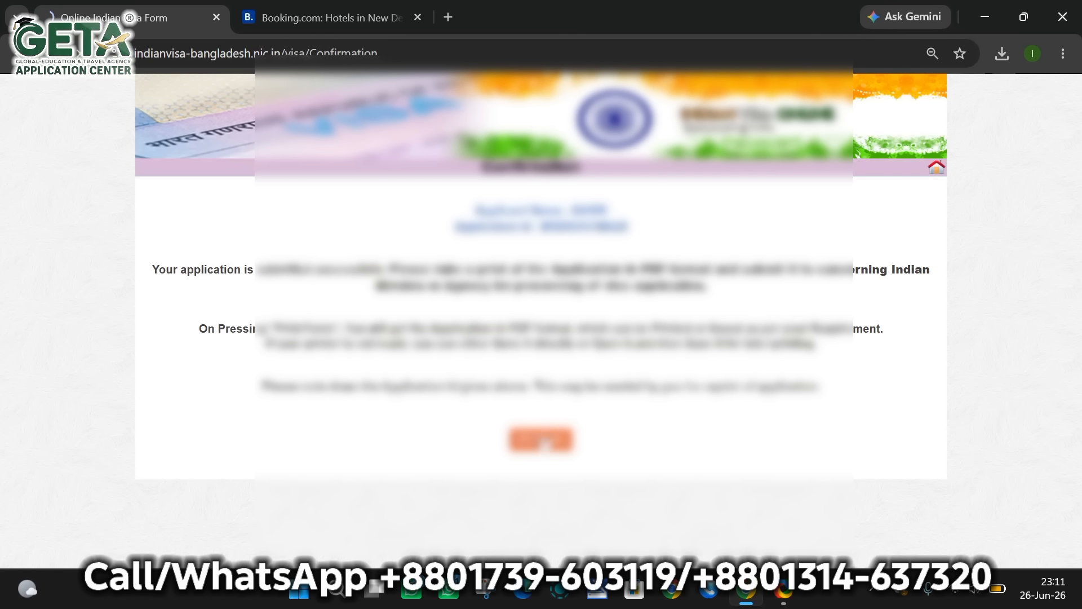
pyautogui.moveTo(473, 204); pyautogui.dragTo(651, 232)
# Download the printable Visa Application Form and review both pages in Acrobat without the tools panel.
pyautogui.click(652, 232)
pyautogui.click(553, 444)
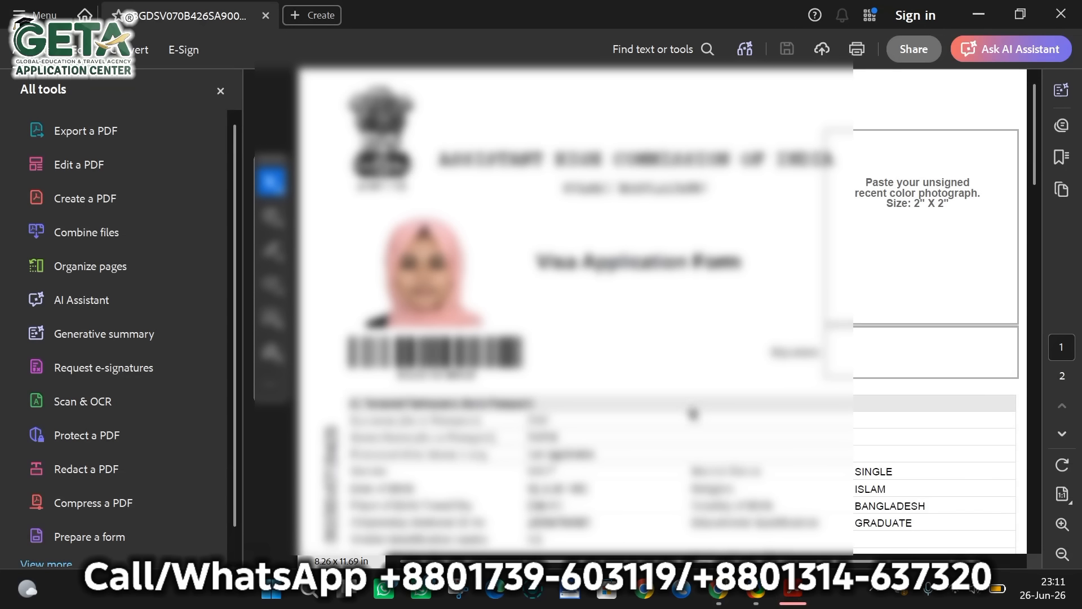
pyautogui.click(218, 95)
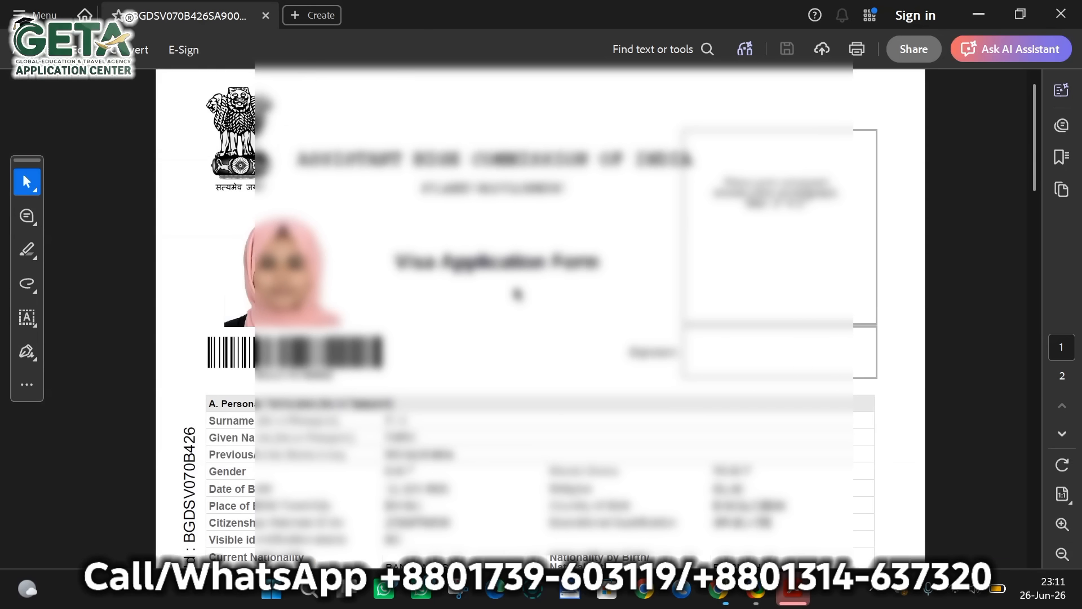
pyautogui.scroll(-1, 619, 358)
pyautogui.scroll(-4, 618, 359)
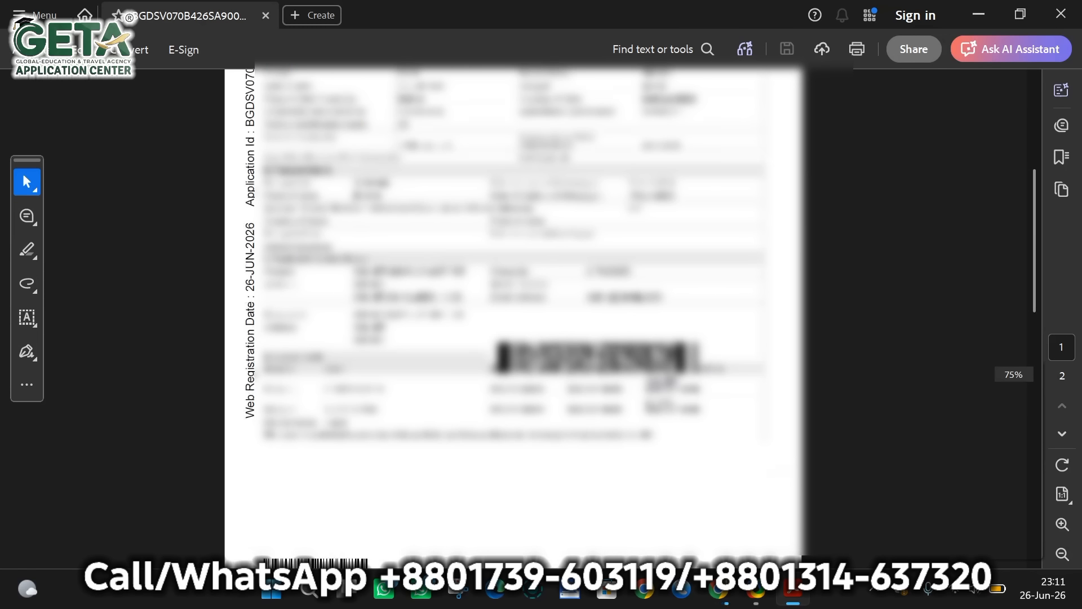
pyautogui.scroll(-1, 618, 358)
pyautogui.scroll(-2, 623, 372)
pyautogui.scroll(-3, 623, 383)
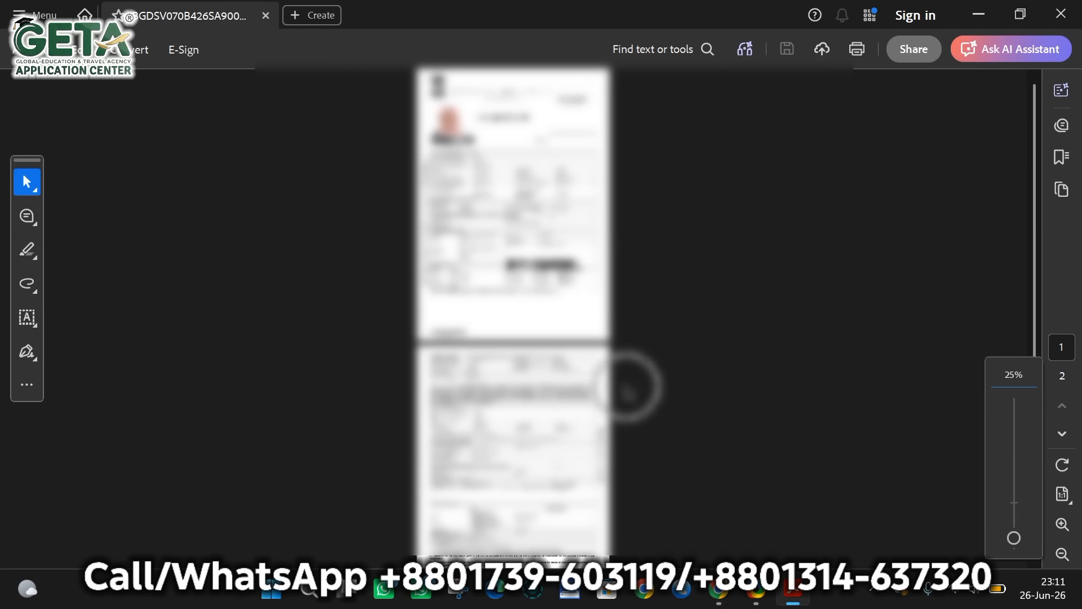
pyautogui.scroll(3, 627, 392)
pyautogui.scroll(4, 627, 389)
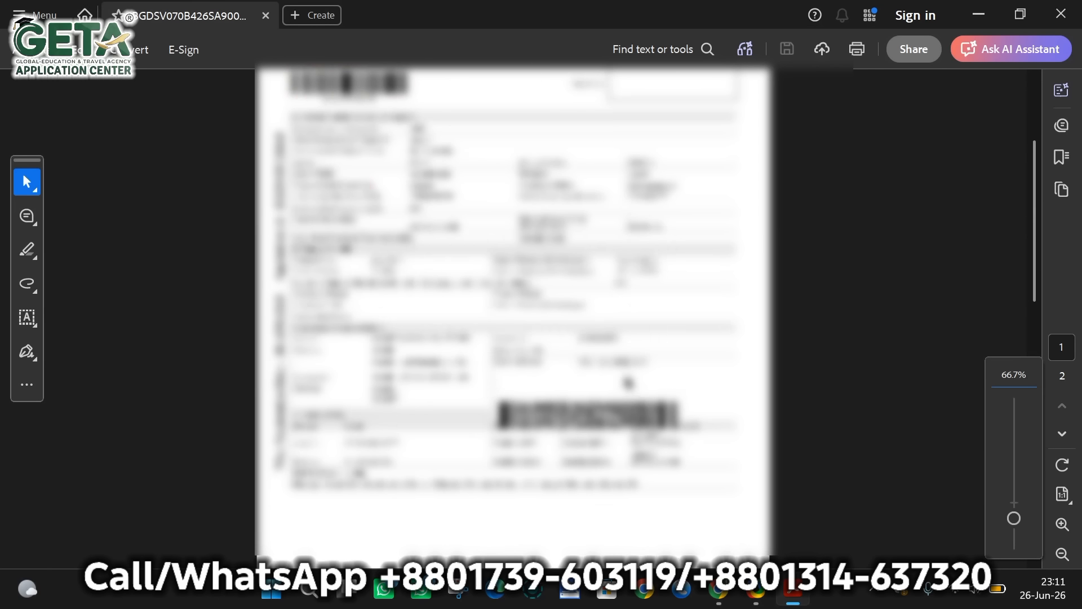
pyautogui.scroll(1, 627, 383)
pyautogui.scroll(2, 627, 383)
pyautogui.scroll(-1, 637, 225)
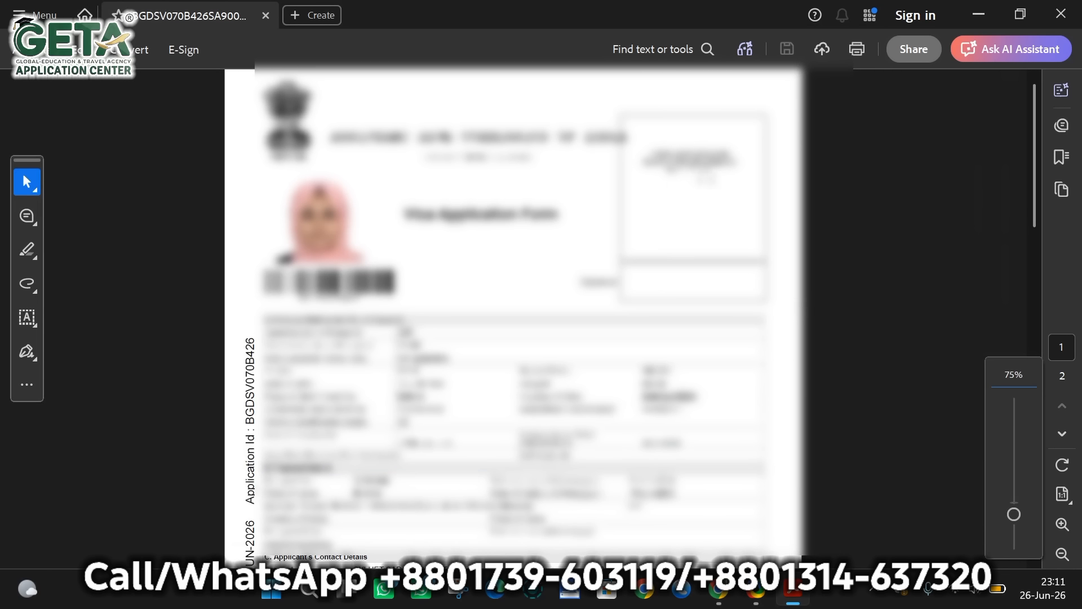